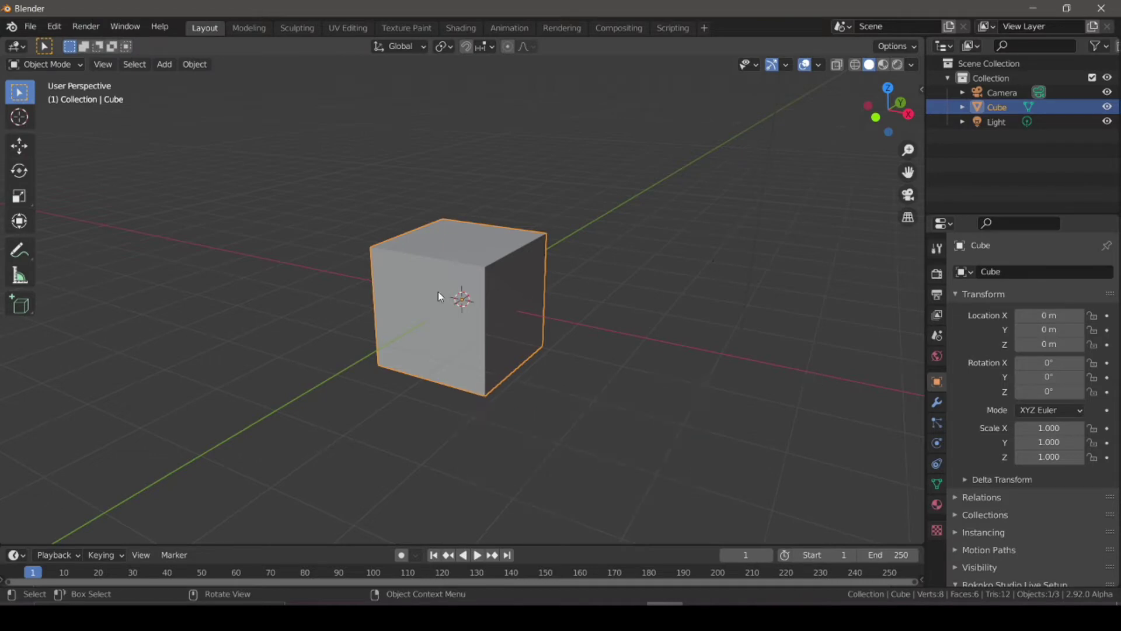
Review the cube's material and render properties, expand the Cube hierarchy in the outliner, and select its Material to see which properties appear.
scroll(447, 289, down, 1)
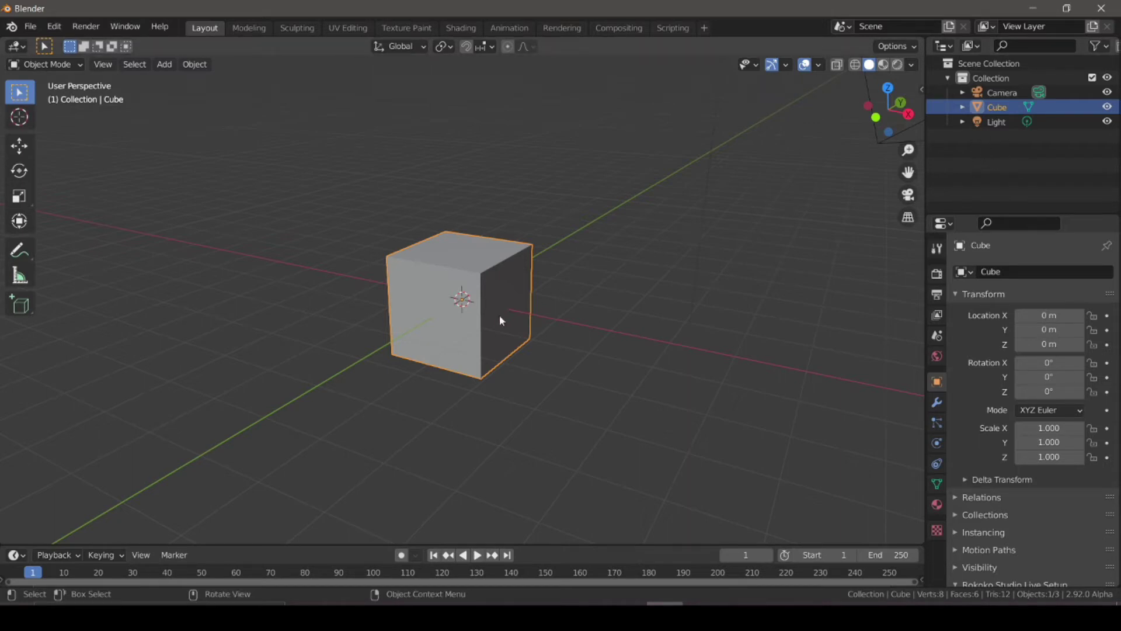
click(937, 504)
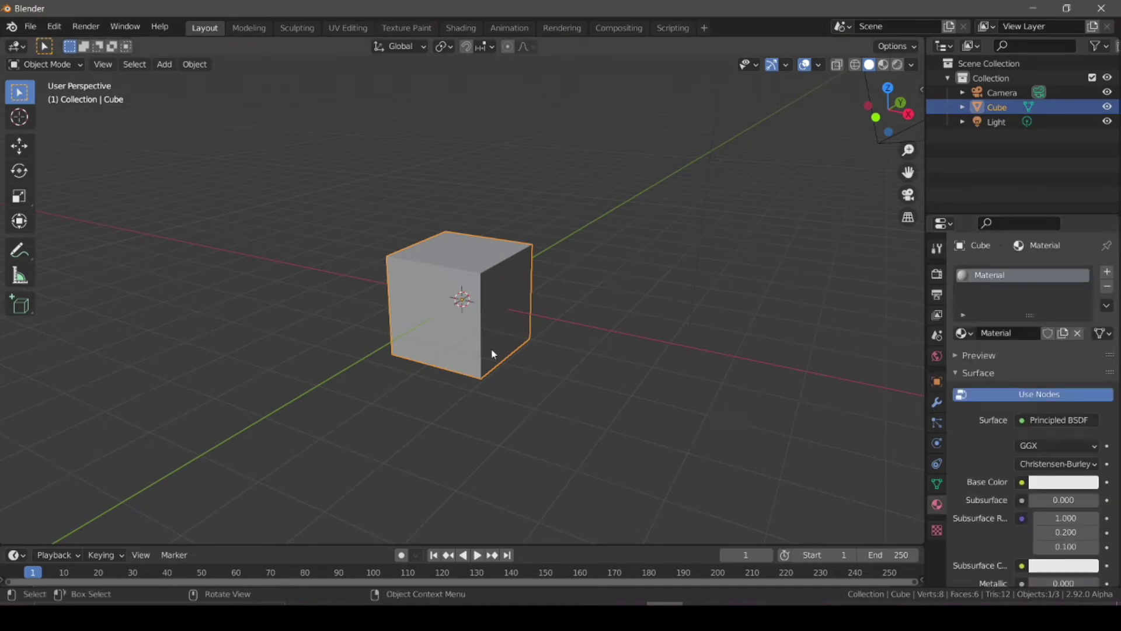
click(937, 273)
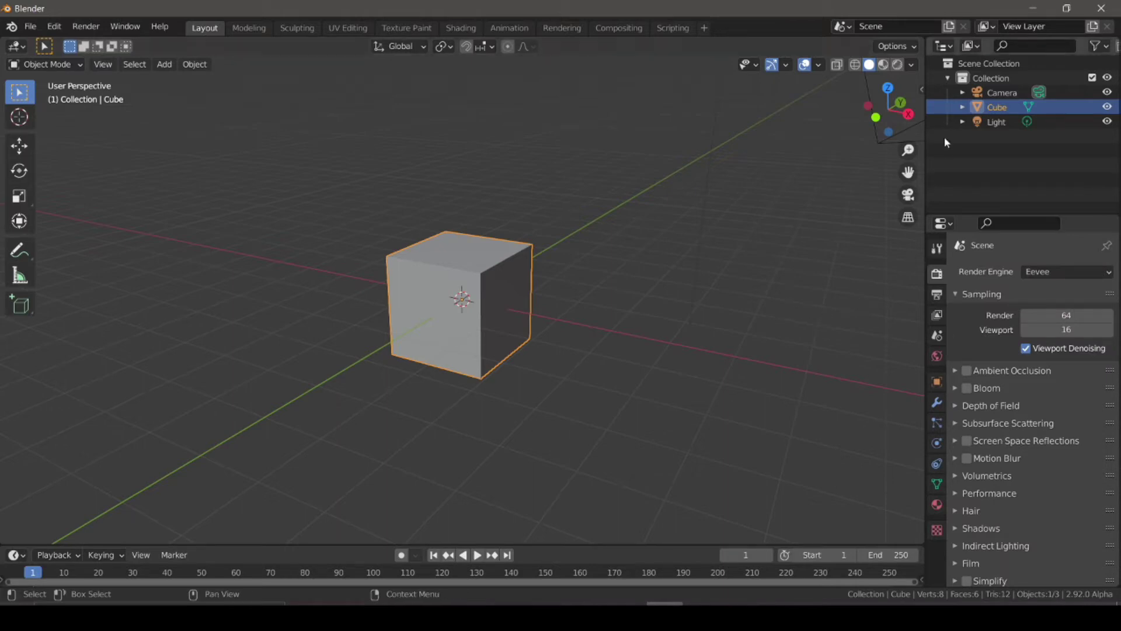
click(962, 107)
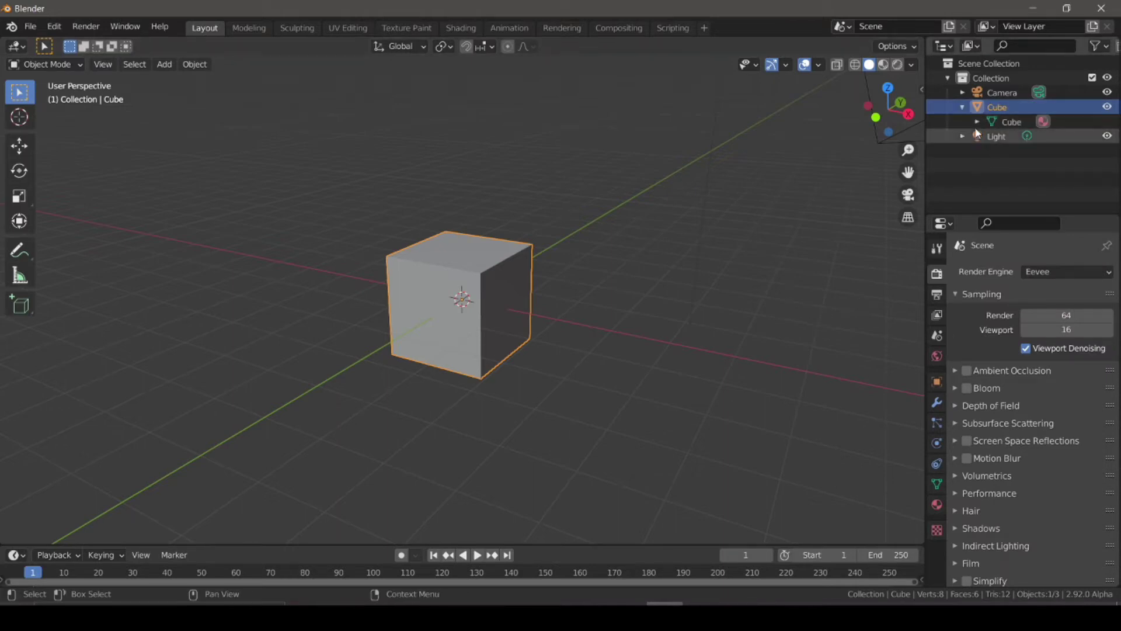
click(977, 121)
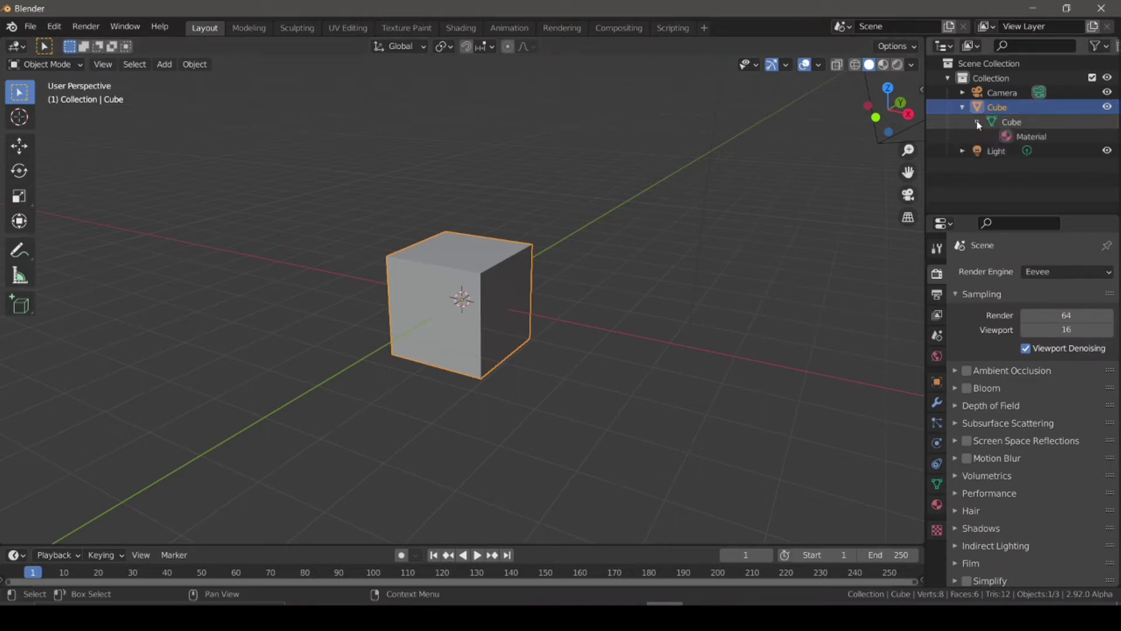
click(1026, 139)
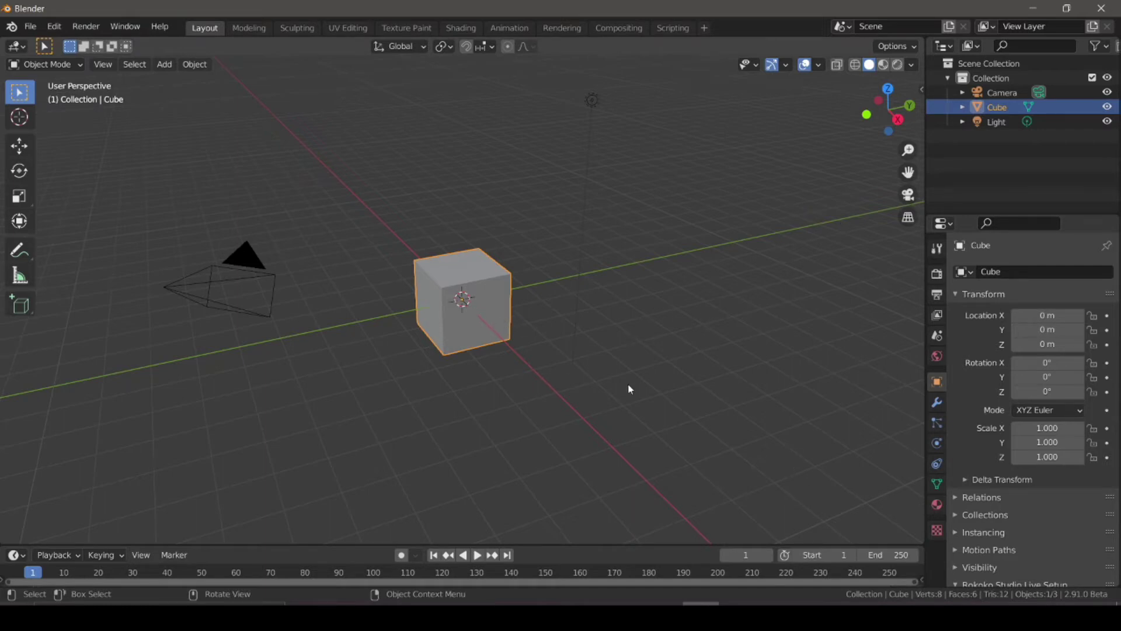
In Blender 2.91 Beta, view the cube's material and render properties, expand the Cube hierarchy, and select its Material for comparison.
click(937, 504)
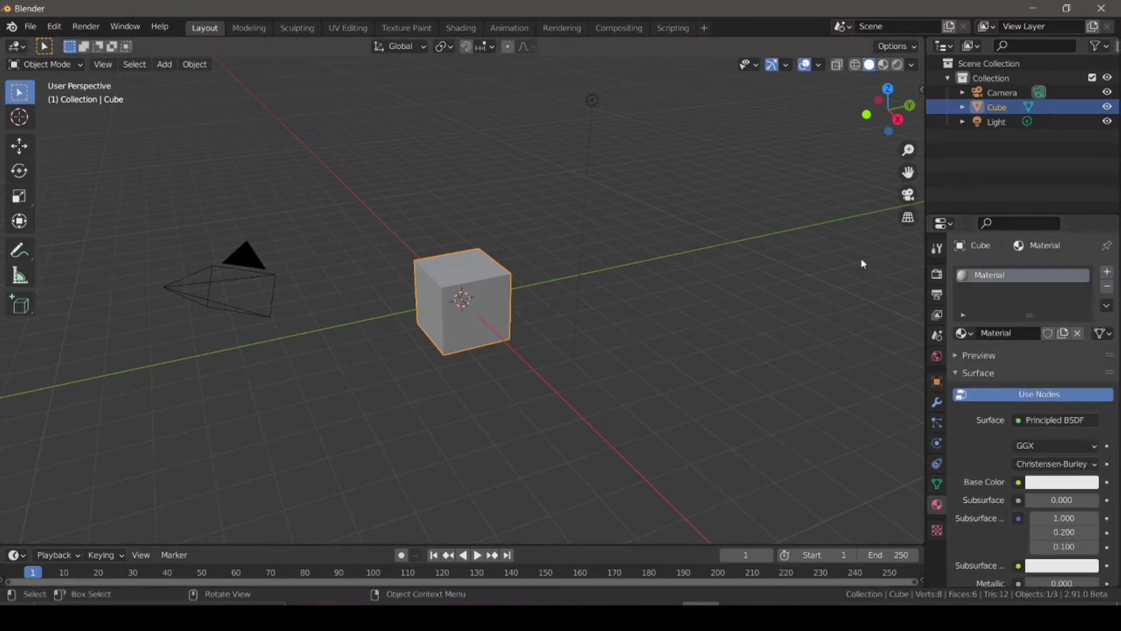
click(937, 273)
click(962, 107)
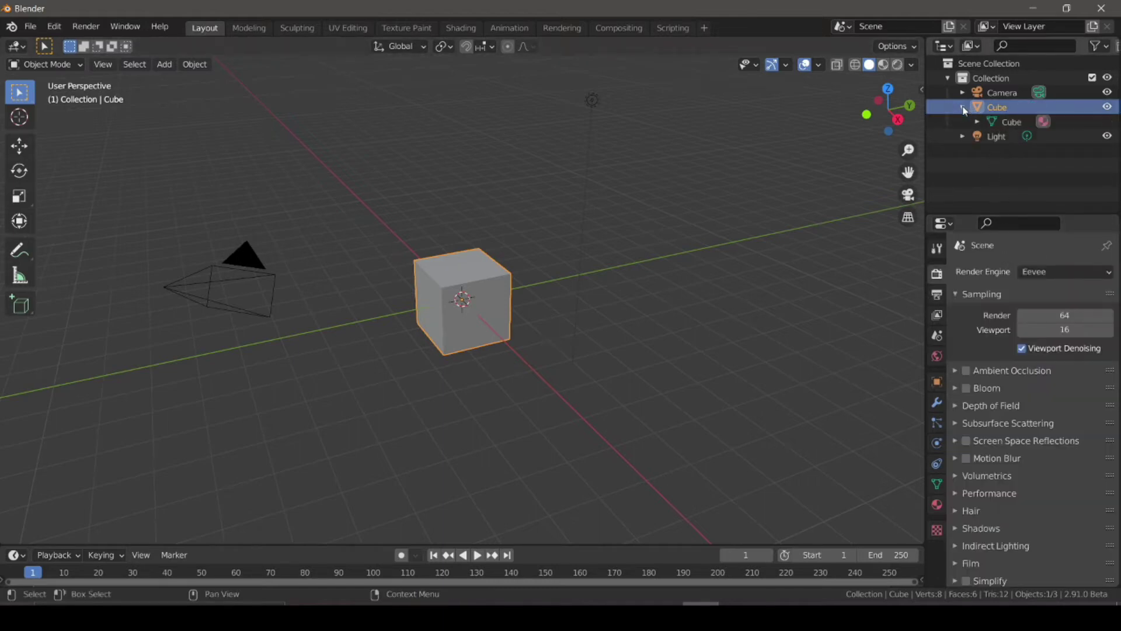
click(977, 122)
click(1044, 137)
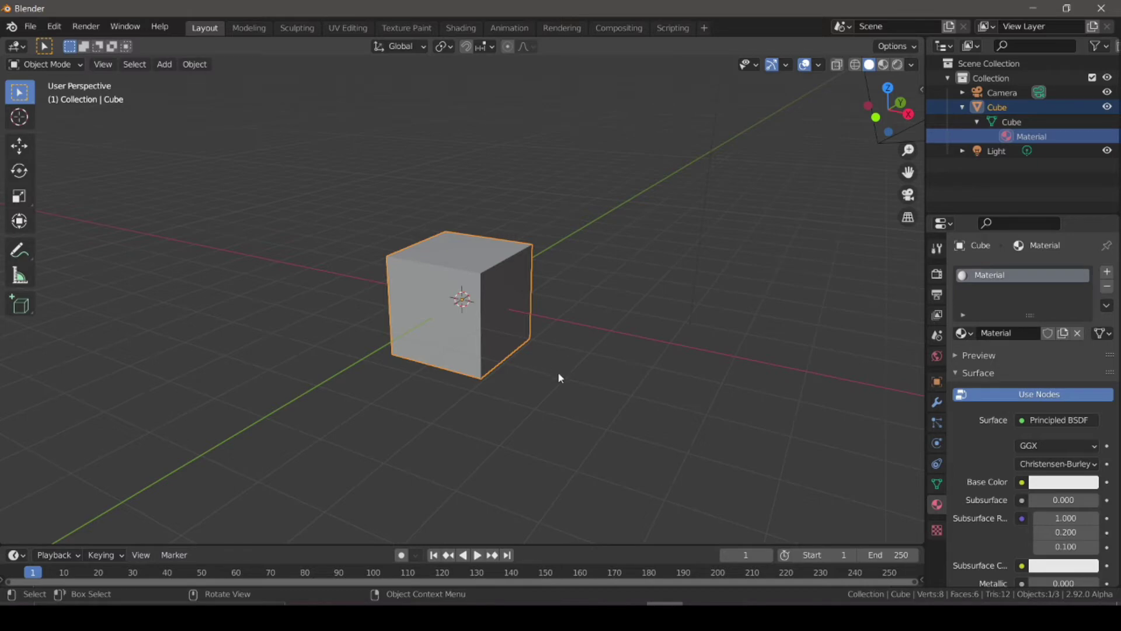
In Blender 2.92 Alpha, collapse the Cube hierarchy, show the outliner's selectable toggles, and make the Cube unselectable.
click(962, 106)
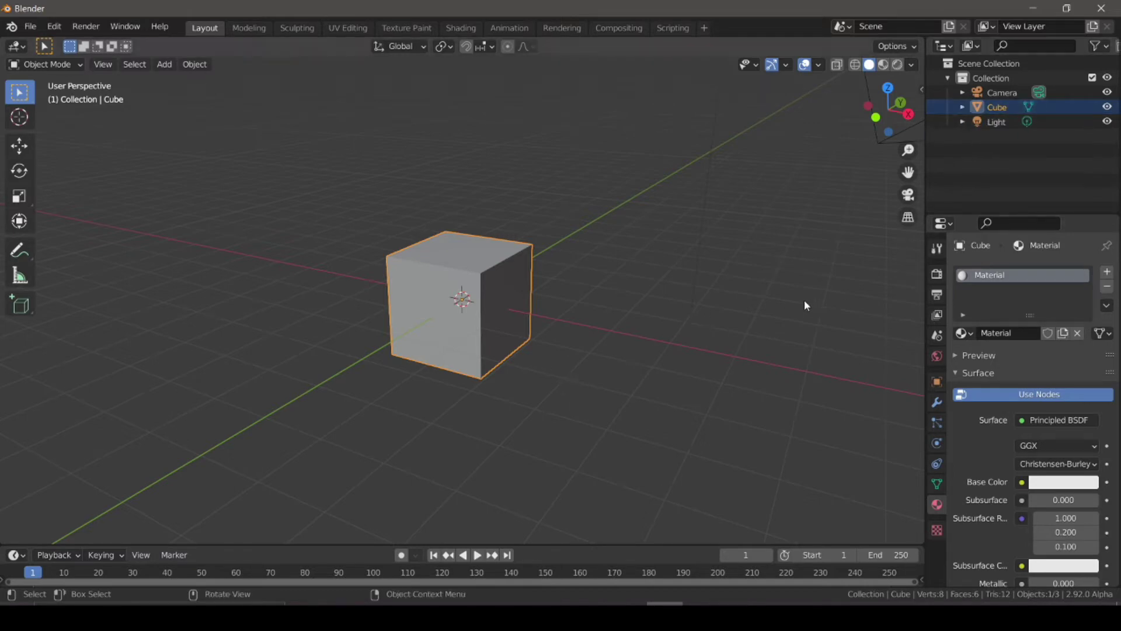
click(1096, 46)
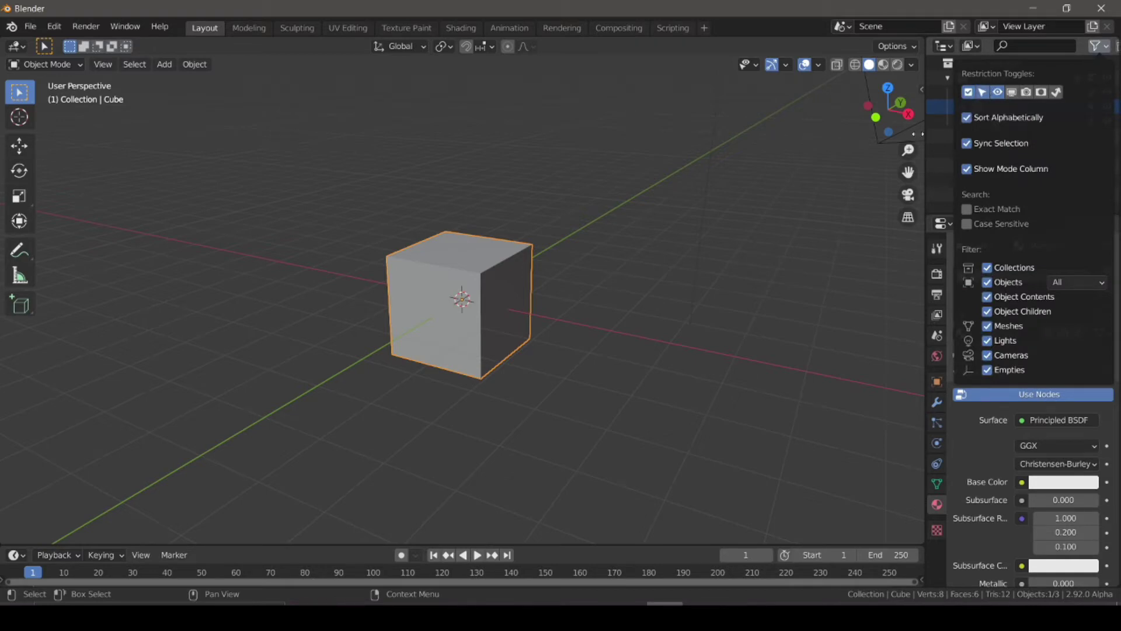
click(816, 208)
click(421, 320)
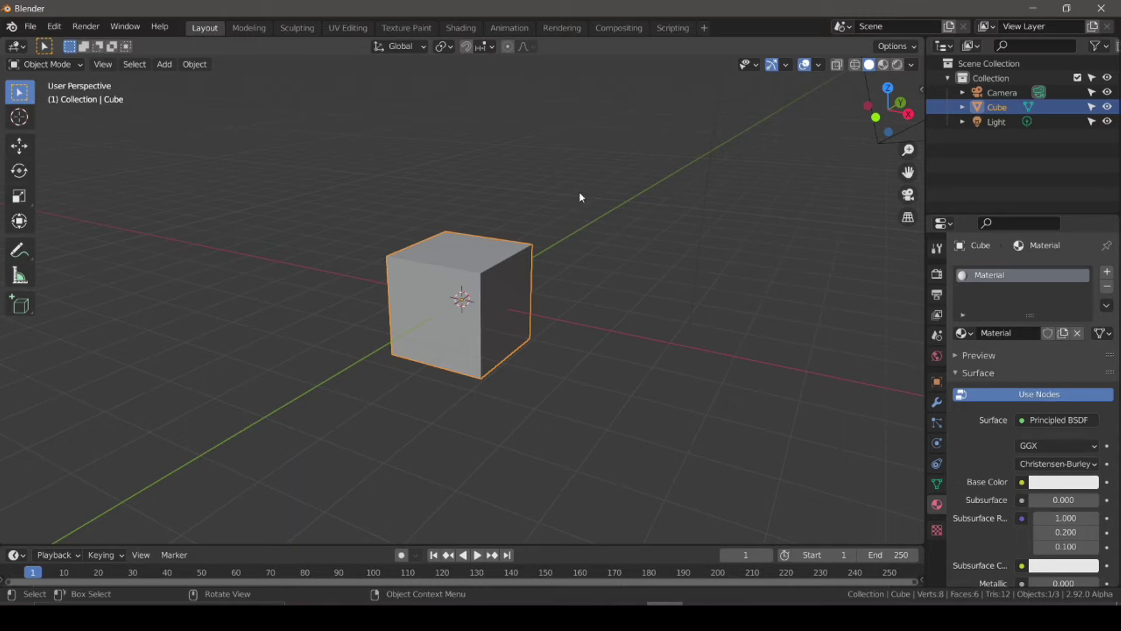
click(1092, 108)
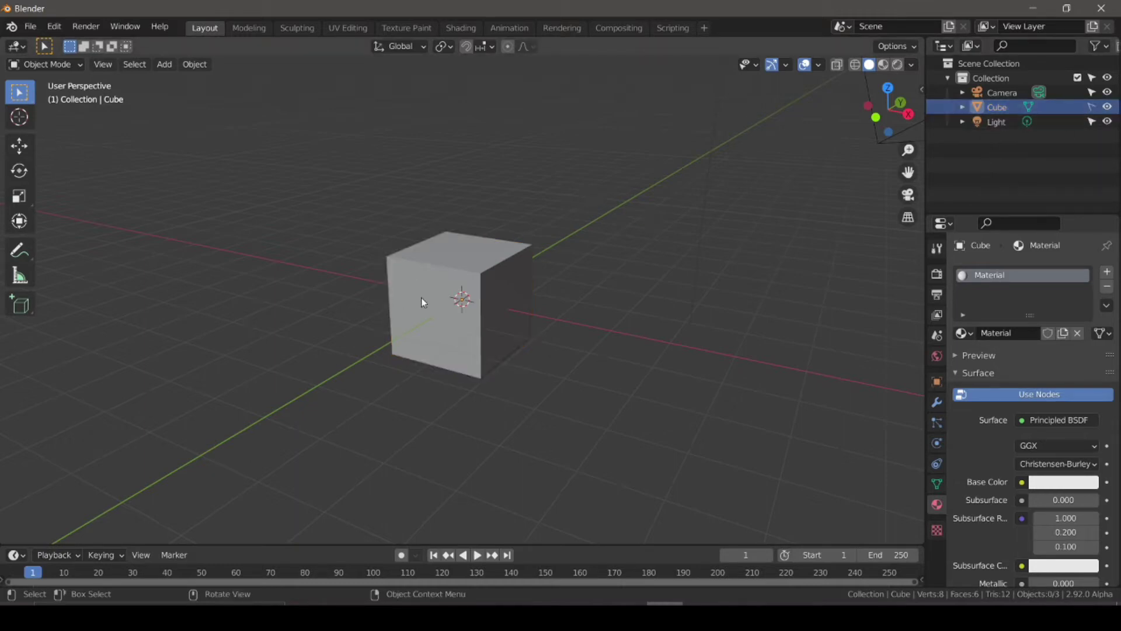
Set the outliner's object state filter to Selectable.
middle_drag(518, 290, 418, 299)
scroll(406, 337, up, 3)
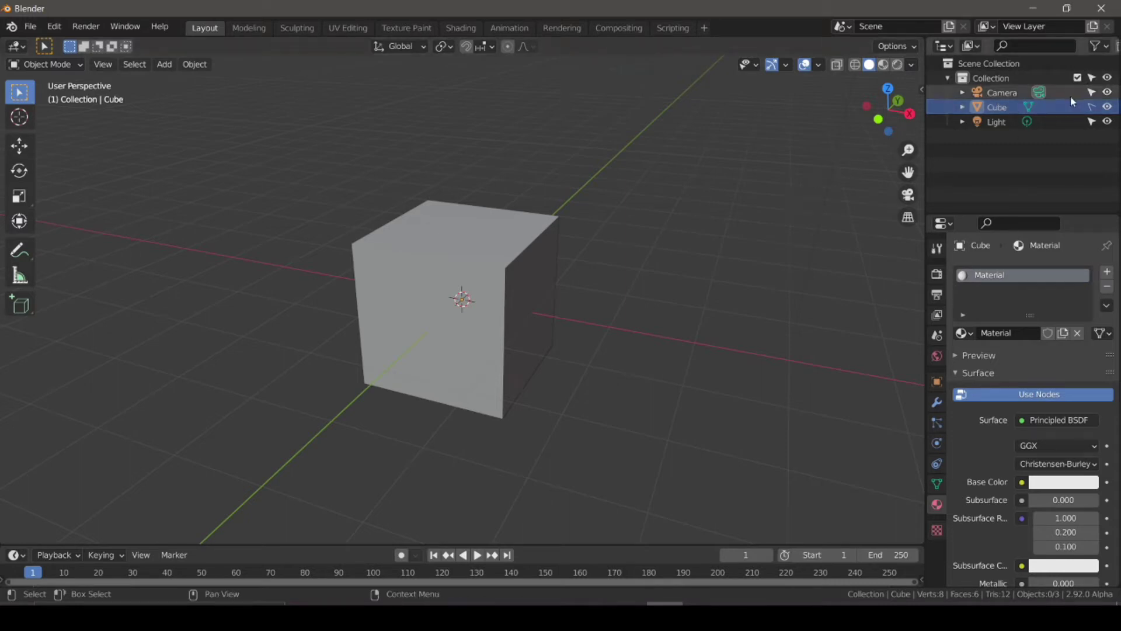
click(1096, 46)
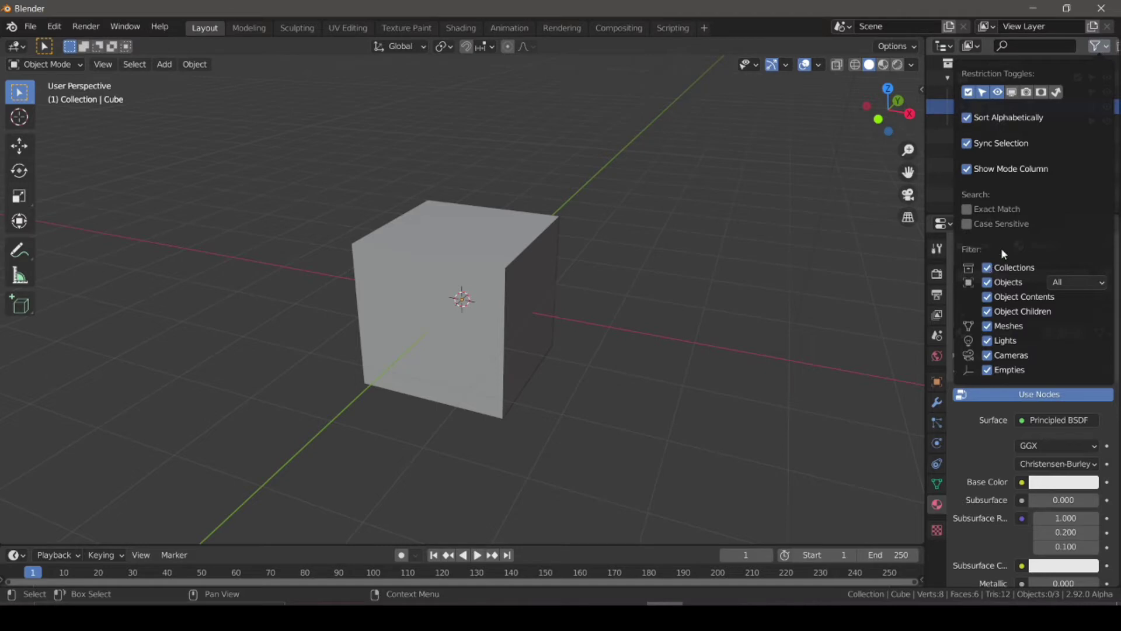
click(1064, 284)
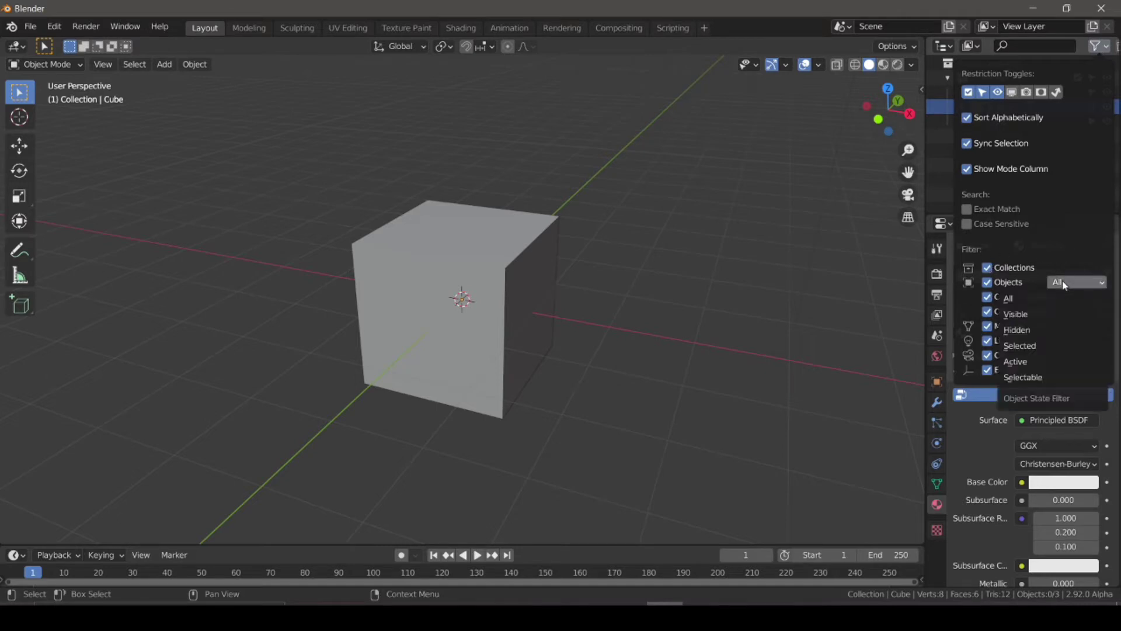
click(1032, 378)
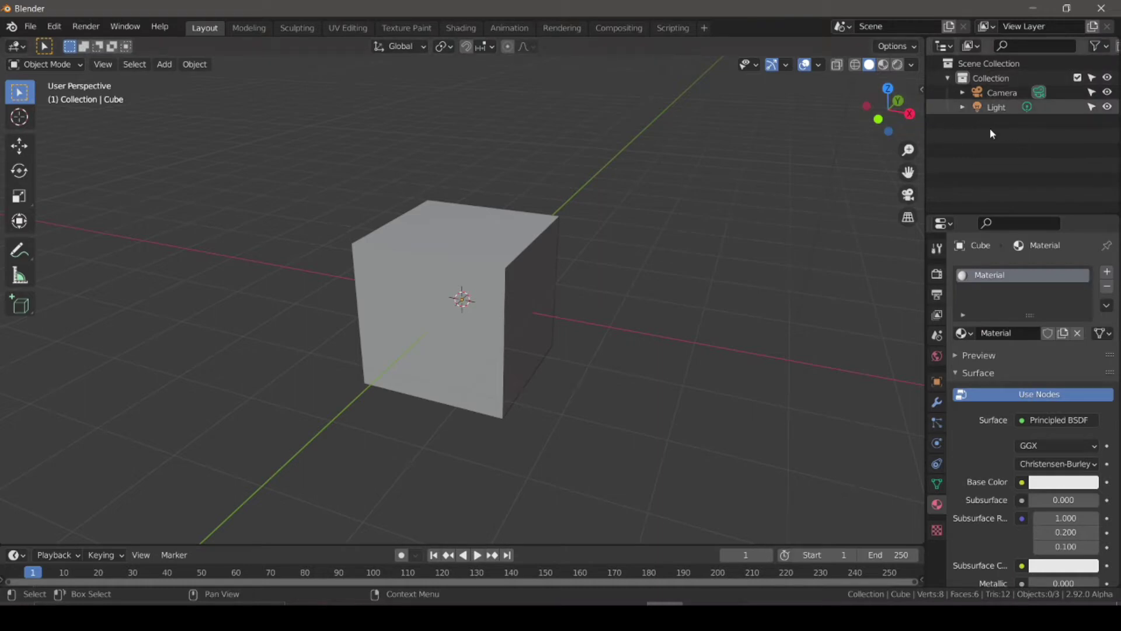
Select the camera and then the light in the viewport to check the objects that remain listed in the outliner.
scroll(459, 302, down, 3)
scroll(724, 266, down, 2)
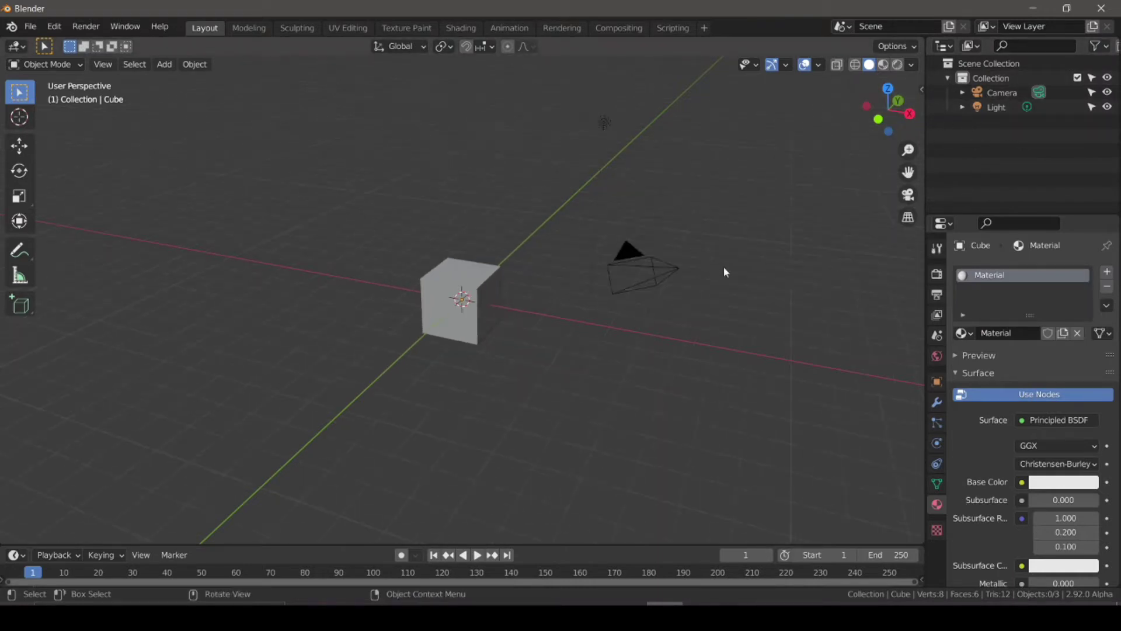
click(651, 278)
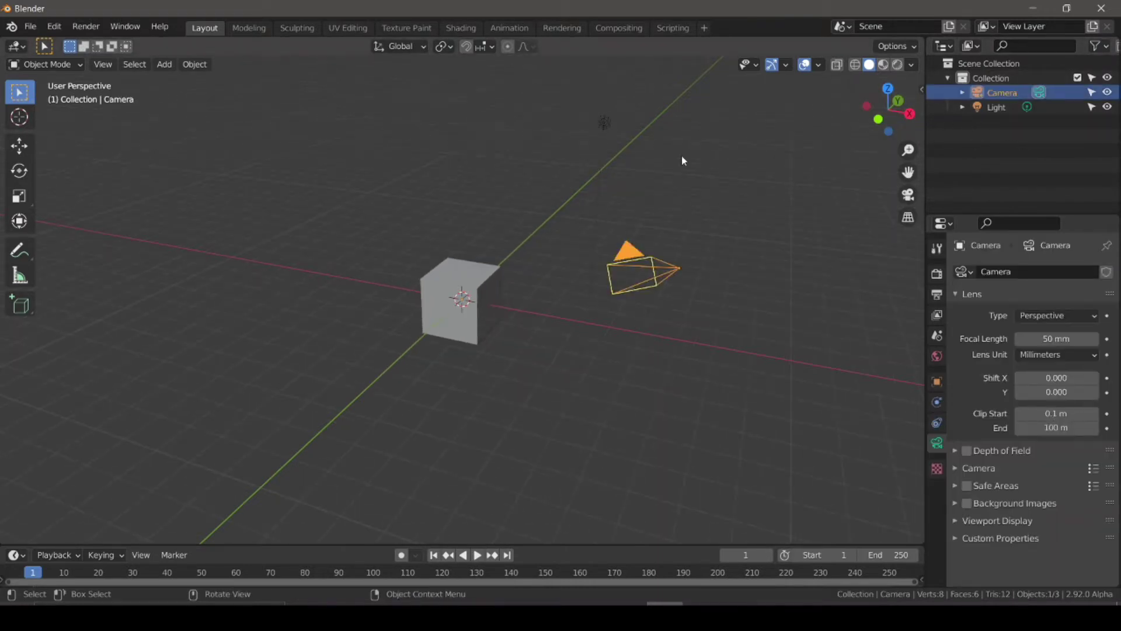
click(607, 126)
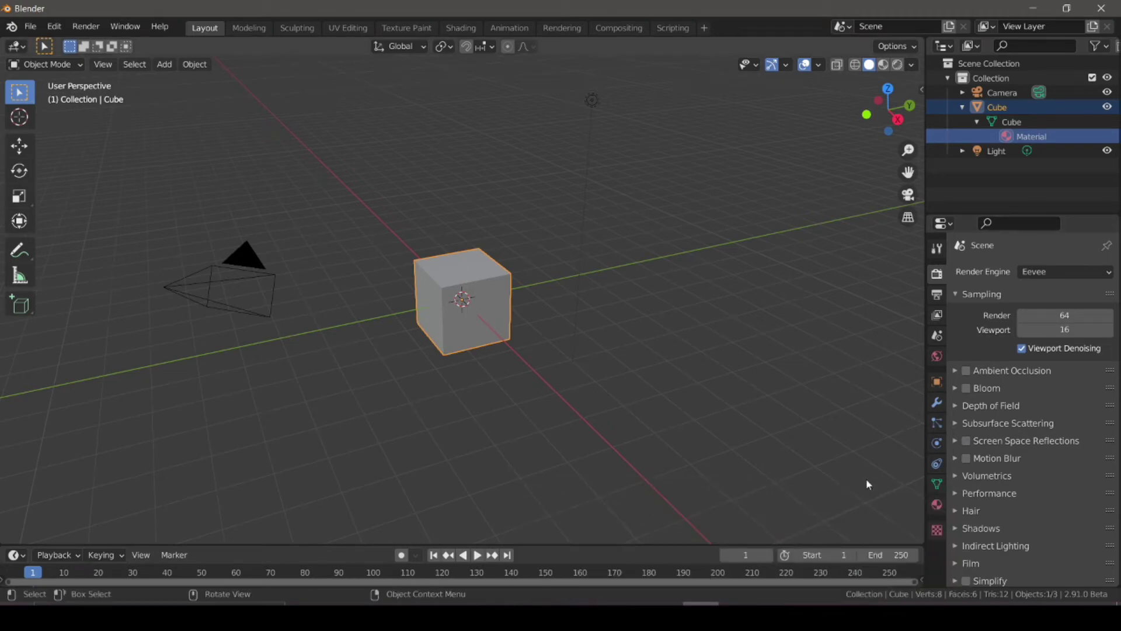
In Blender 2.91 Beta, collapse the Cube hierarchy, show the outliner's selectable toggles, and disable selection of the Cube.
click(962, 107)
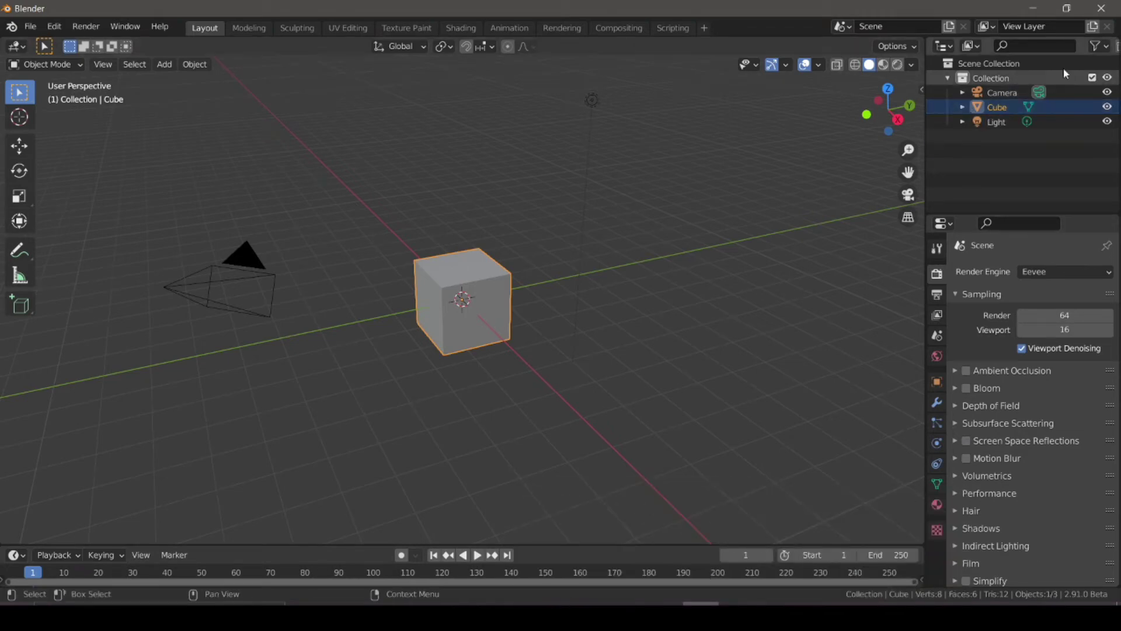
click(1094, 47)
click(983, 92)
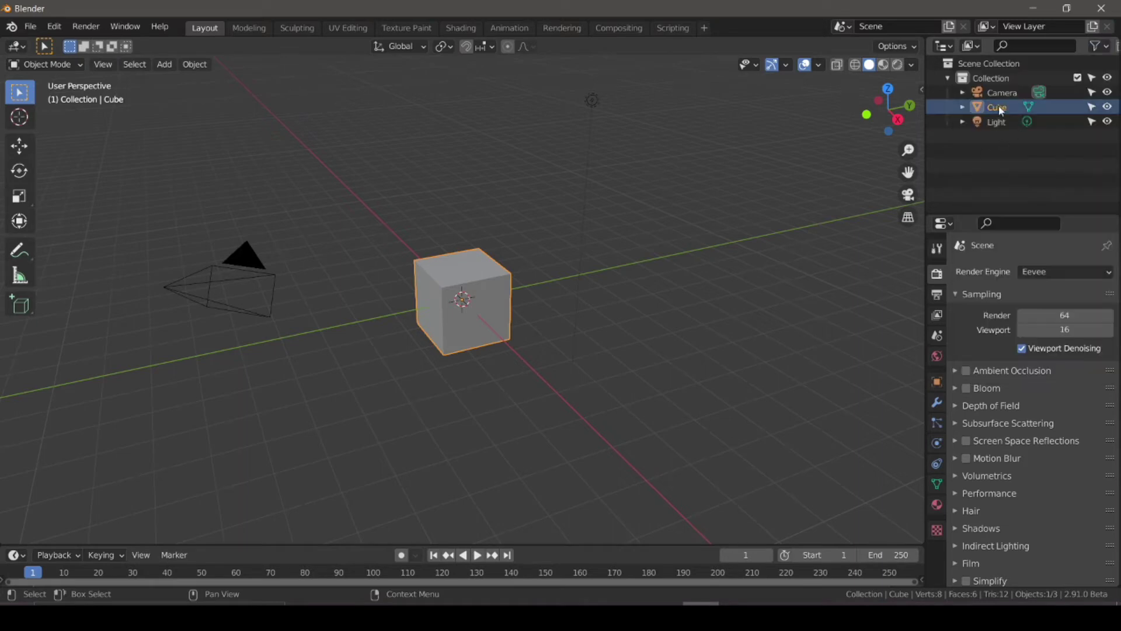
click(1092, 106)
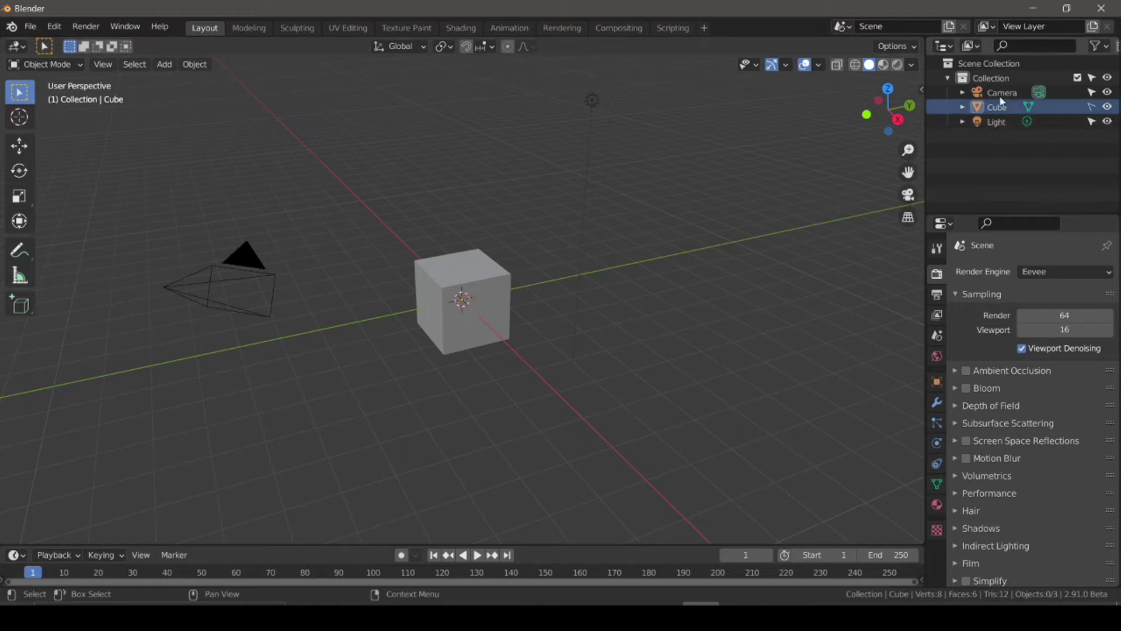
Examine which object state choices the outliner filter offers in 2.91 Beta.
click(1096, 47)
click(1061, 285)
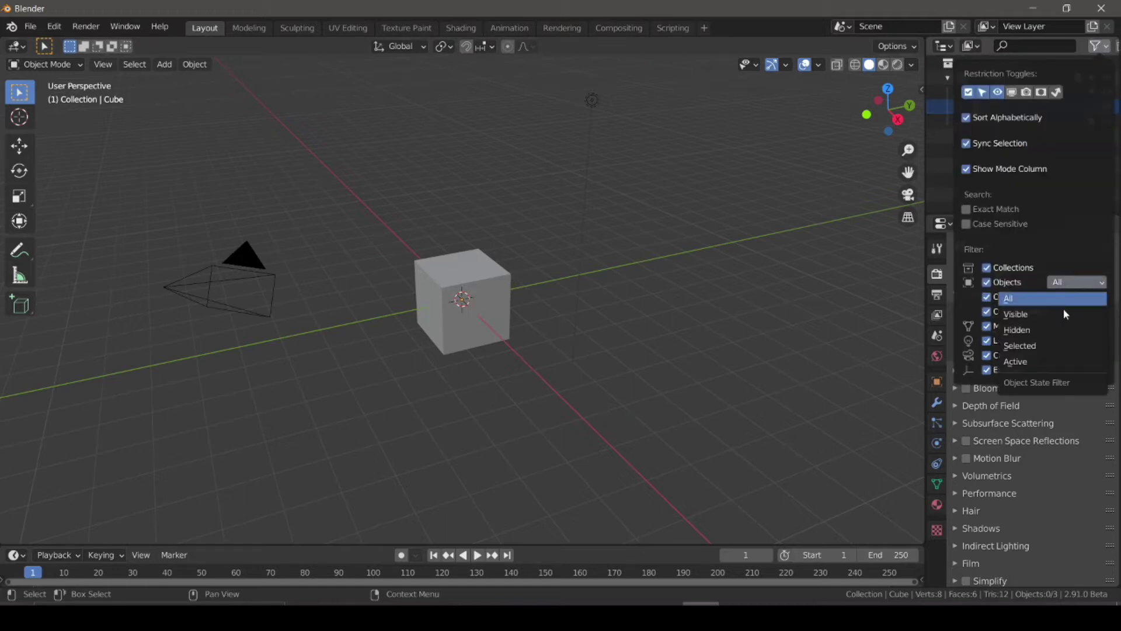
click(1070, 285)
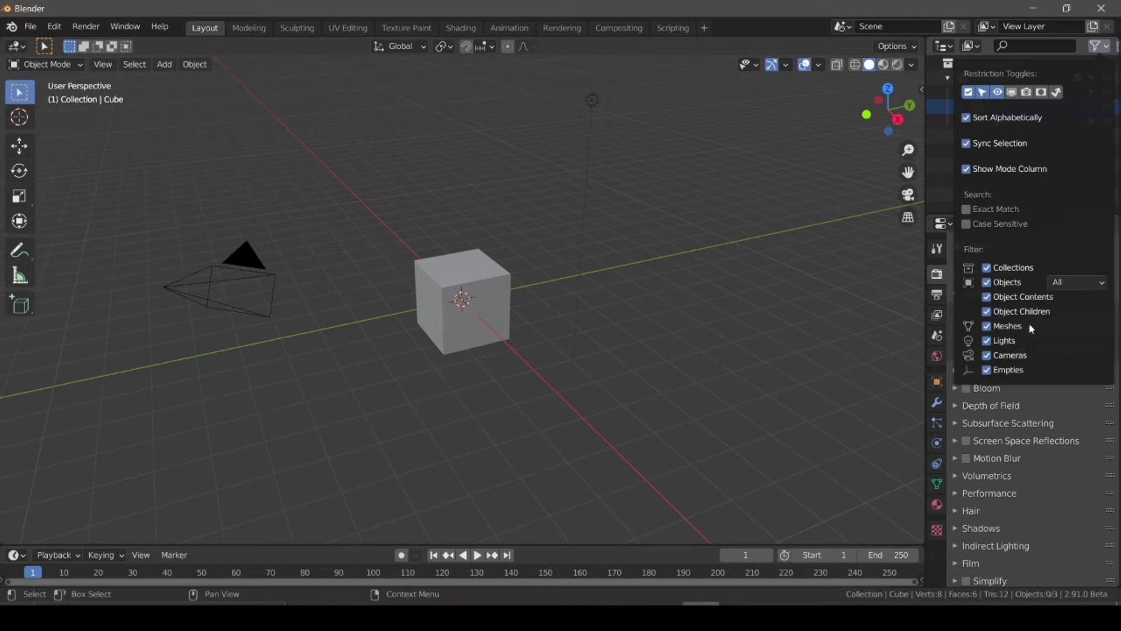
click(1056, 286)
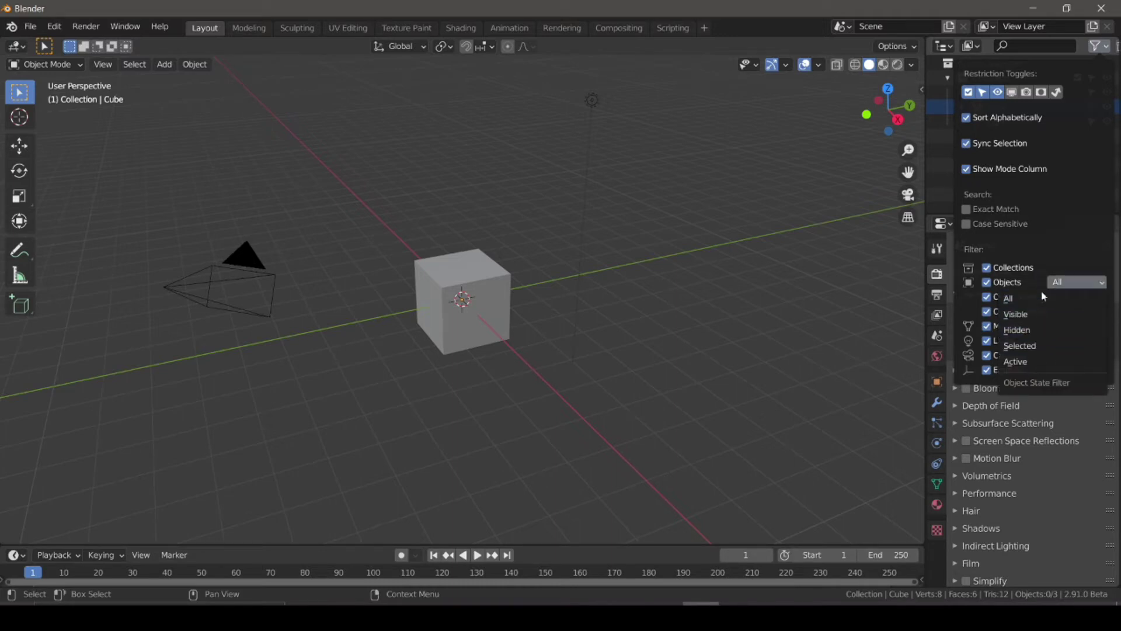
click(1034, 332)
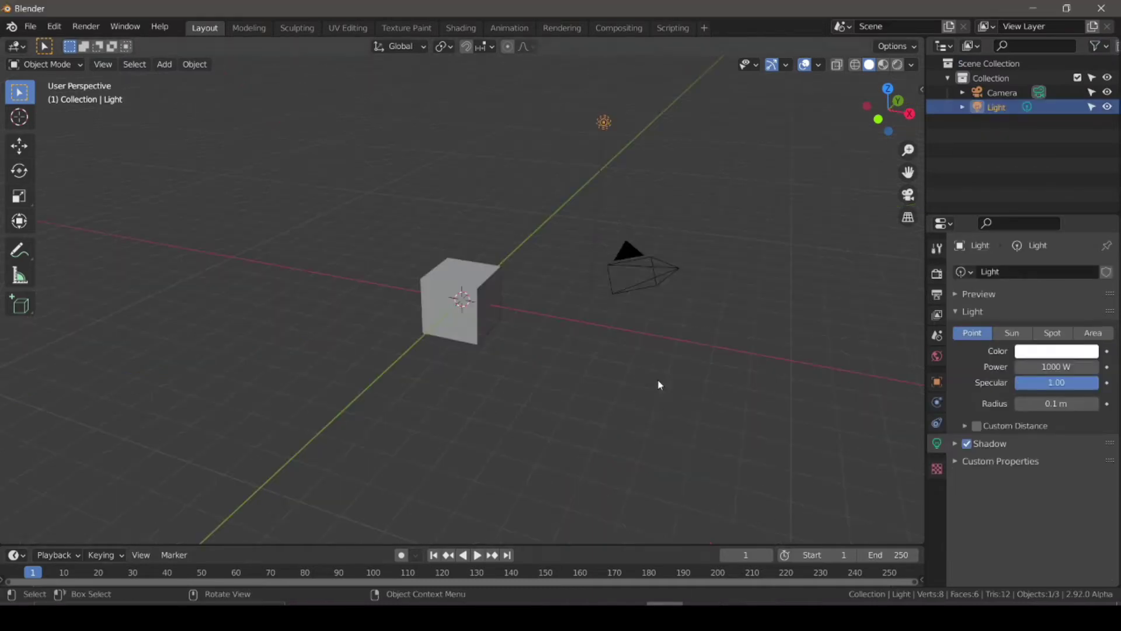
In Blender 2.92 Alpha, set the outliner's object state filter to All.
click(1096, 46)
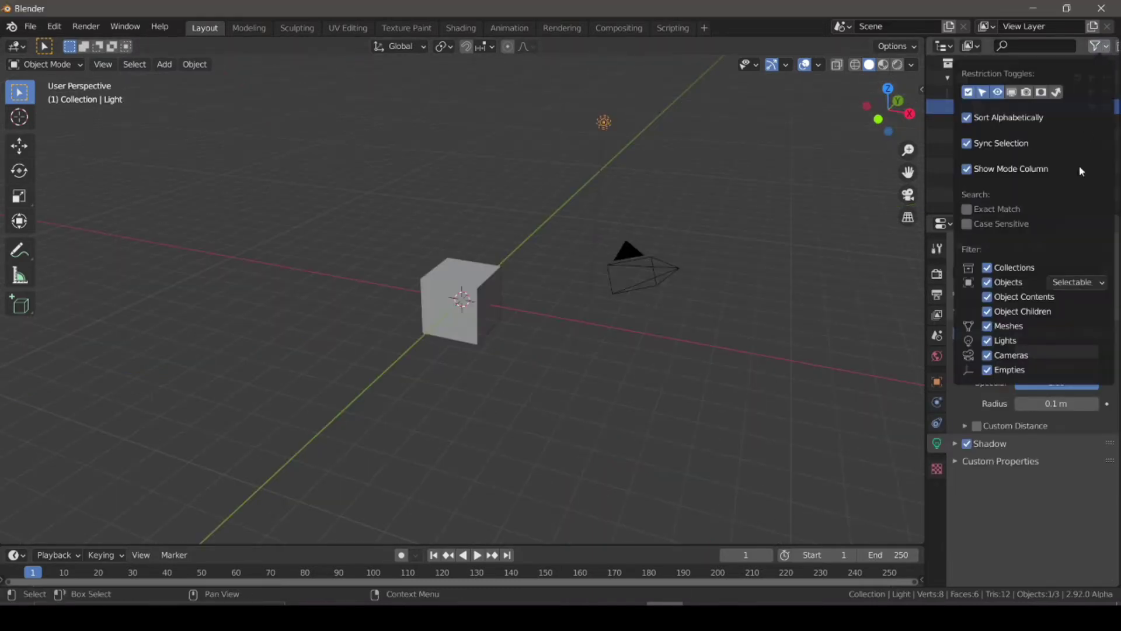
click(1060, 281)
click(1063, 299)
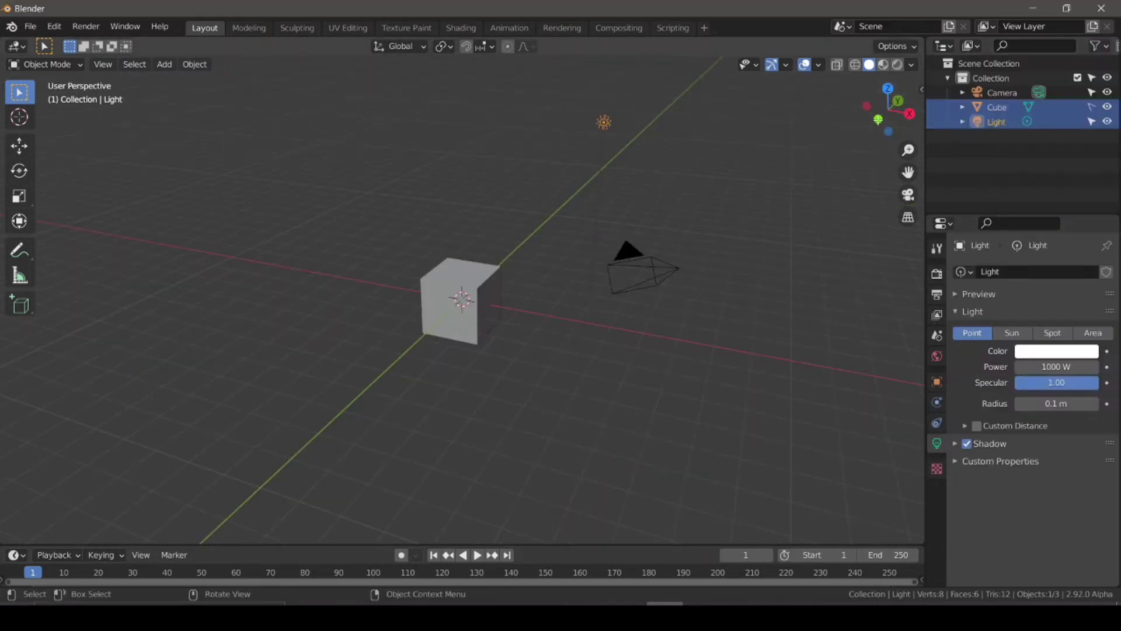
Select all objects in the scene and delete them.
click(654, 303)
key(a)
key(x)
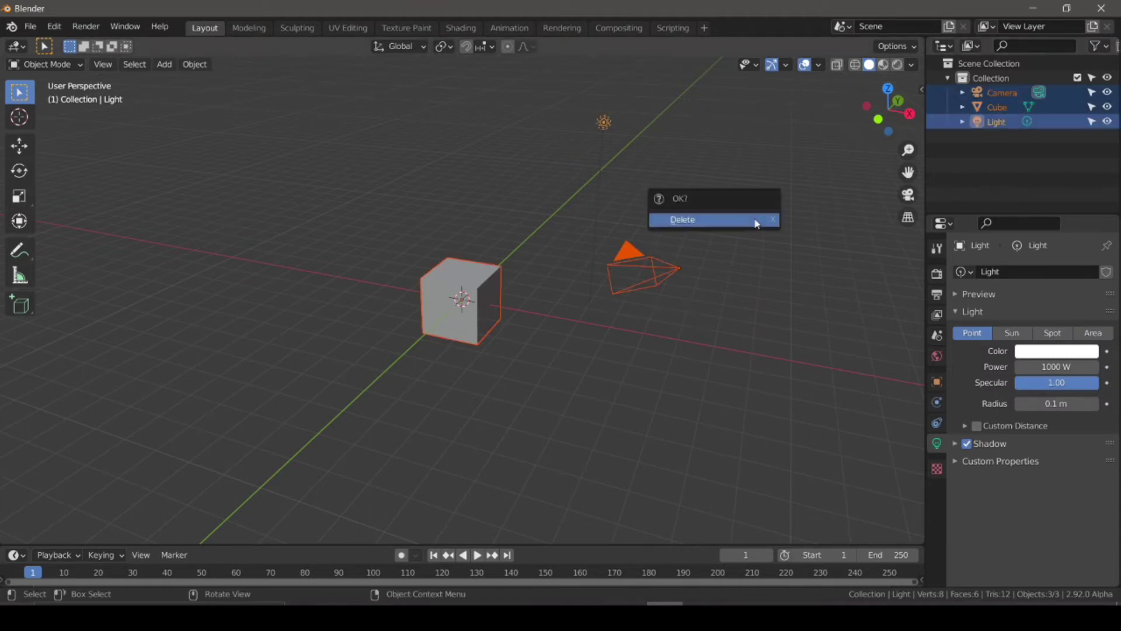
click(754, 221)
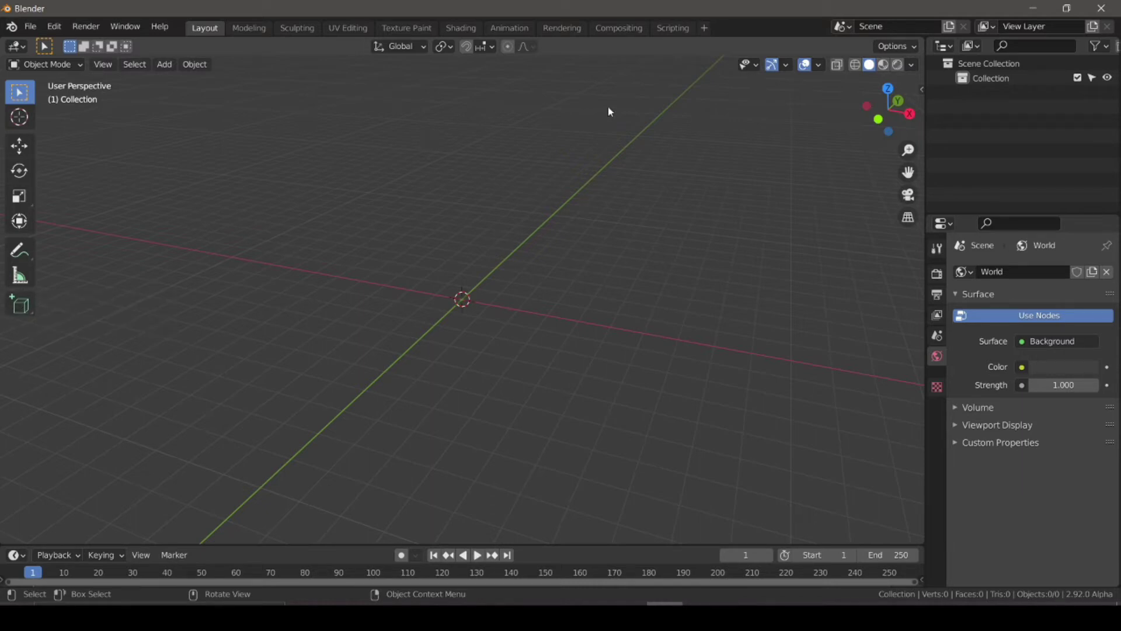
Set the viewport's solid shading color to Random.
click(911, 64)
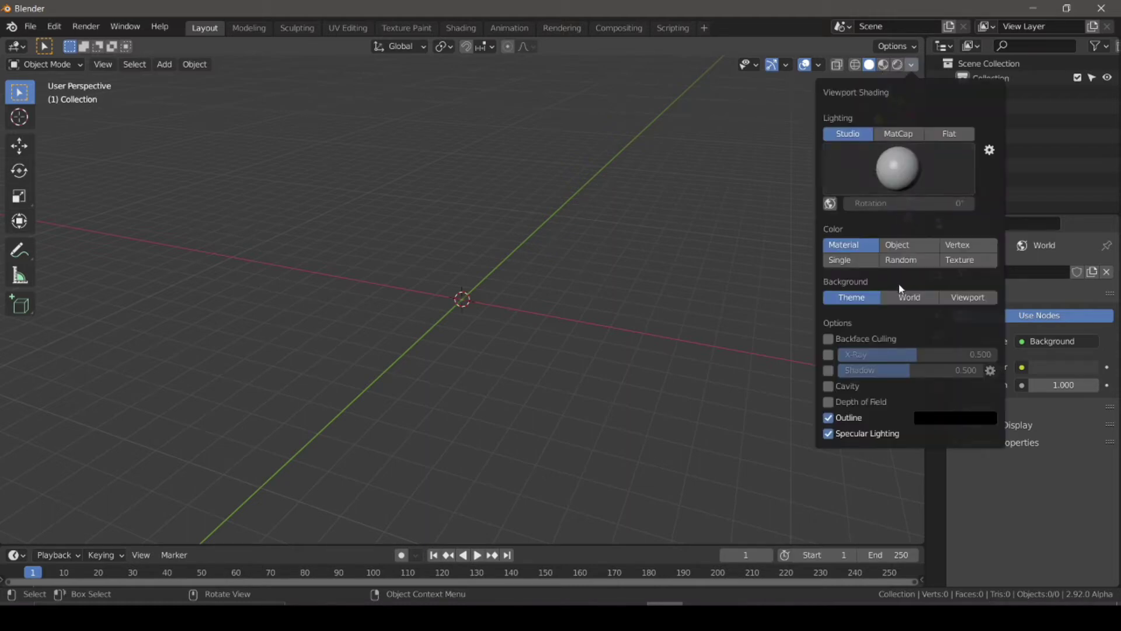
click(903, 262)
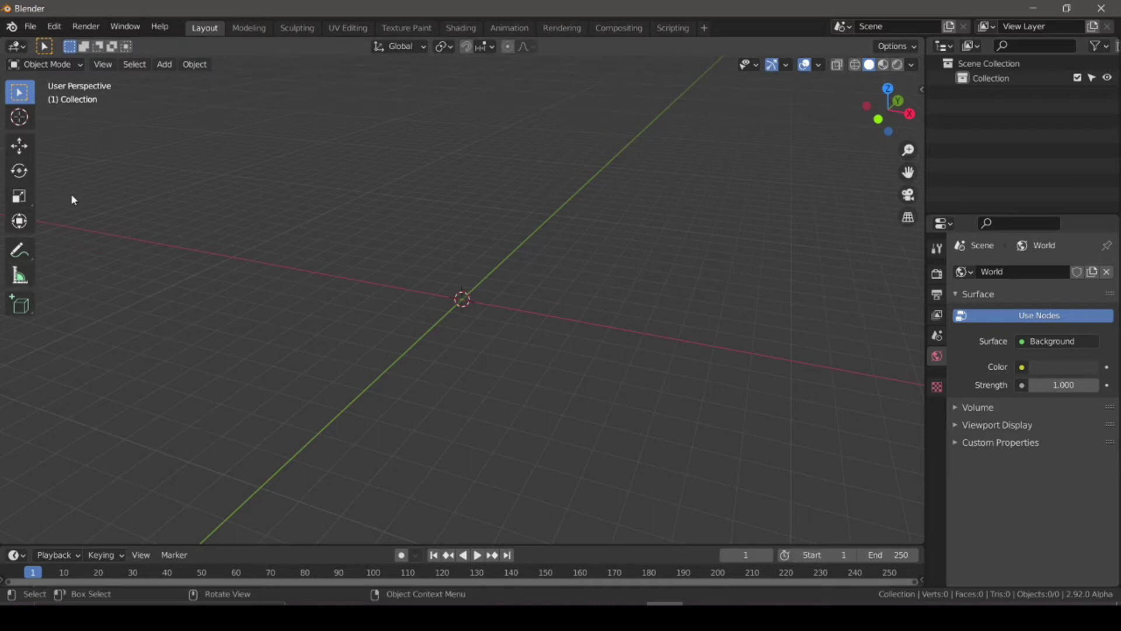
Draw a wide, flat box across the world origin with the Add Cube tool.
click(20, 304)
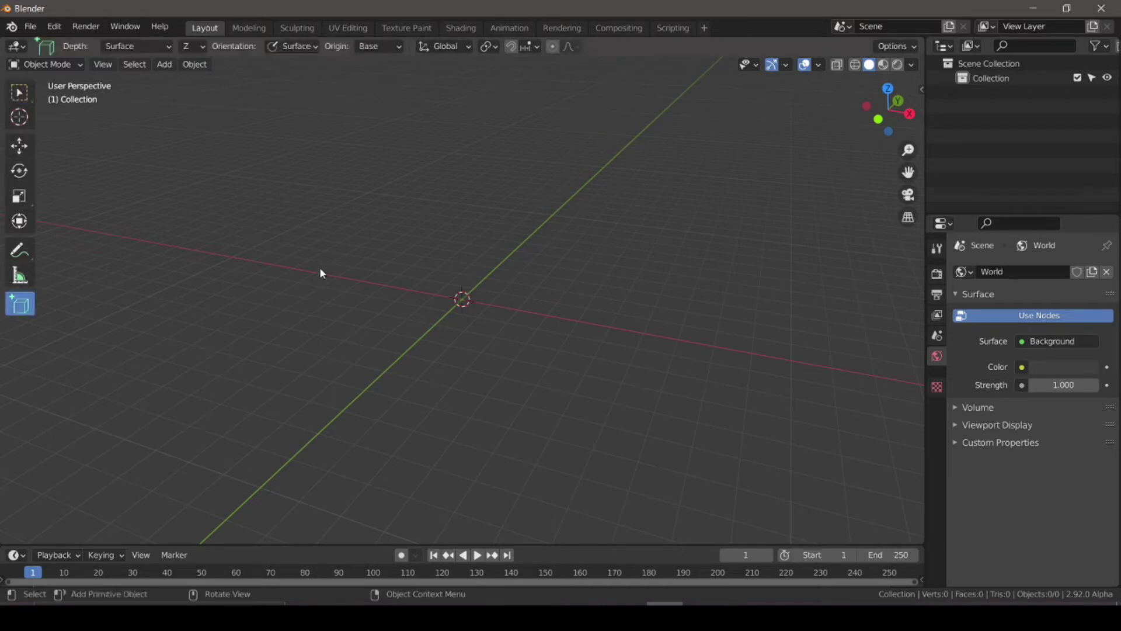
drag(396, 268, 565, 523)
click(565, 481)
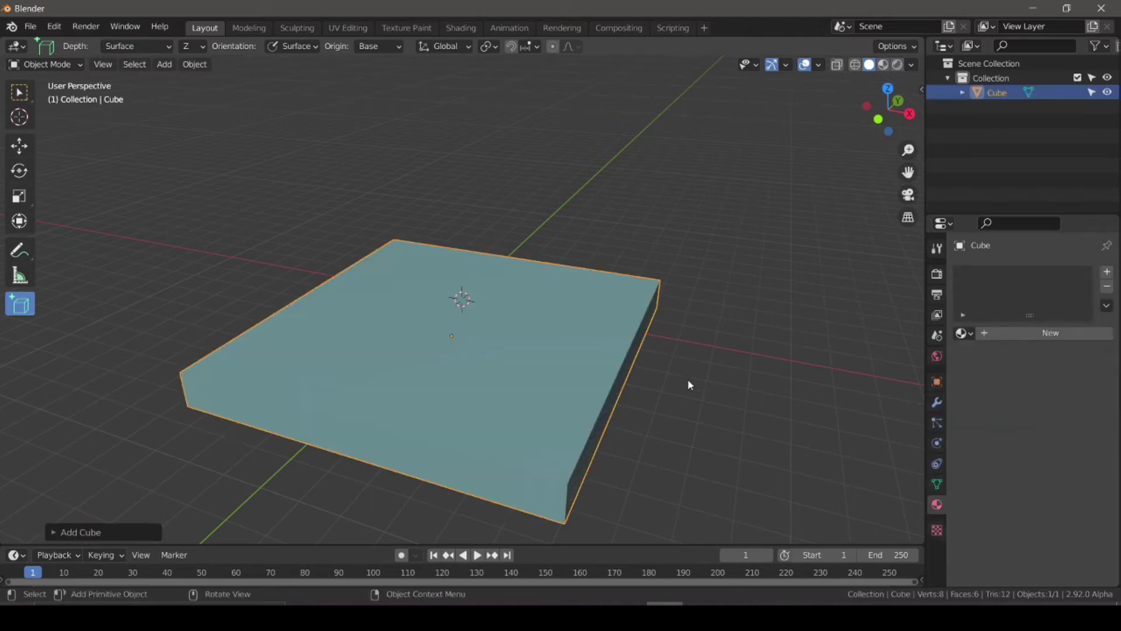
Draw a cone on one corner of the flat box and a cylinder beside it, both standing on the box's upper face.
click(61, 340)
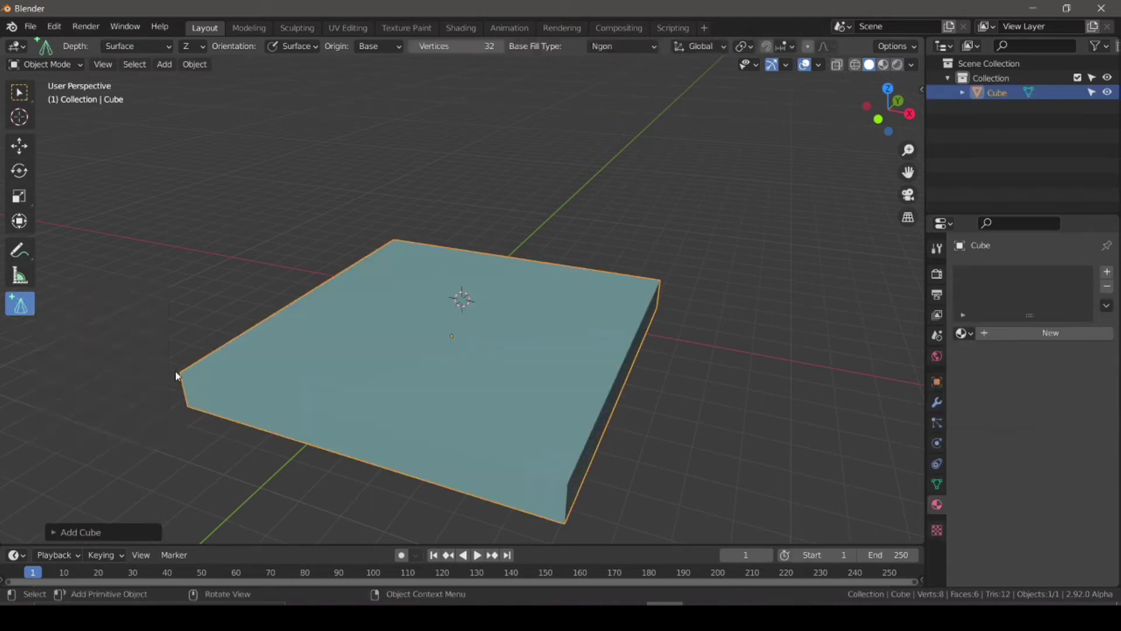
drag(237, 369, 408, 341)
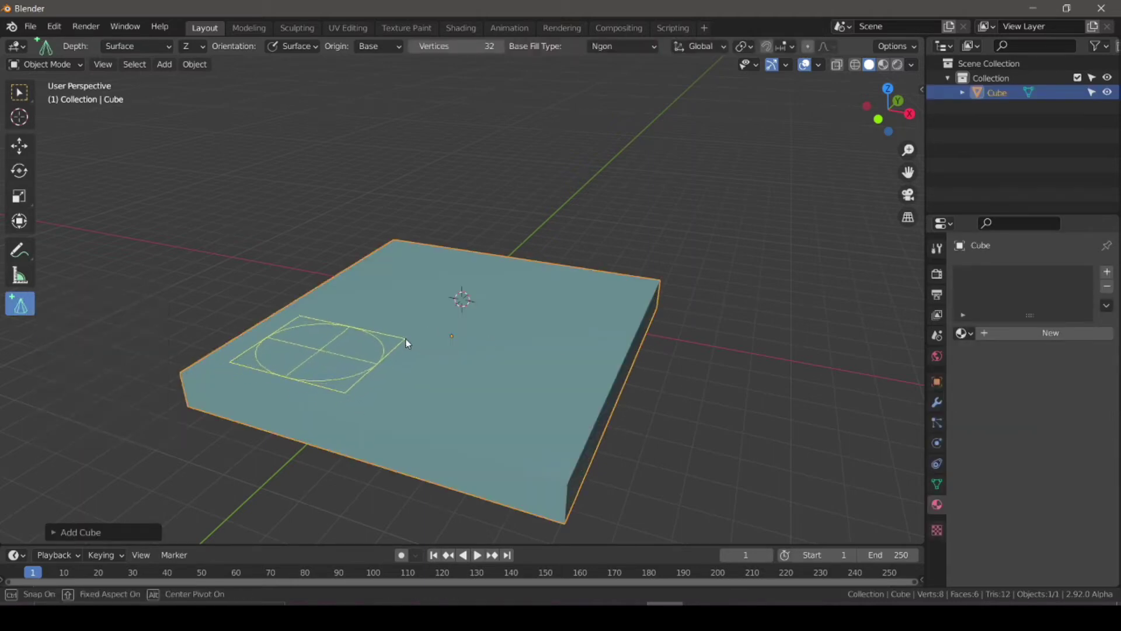
click(410, 286)
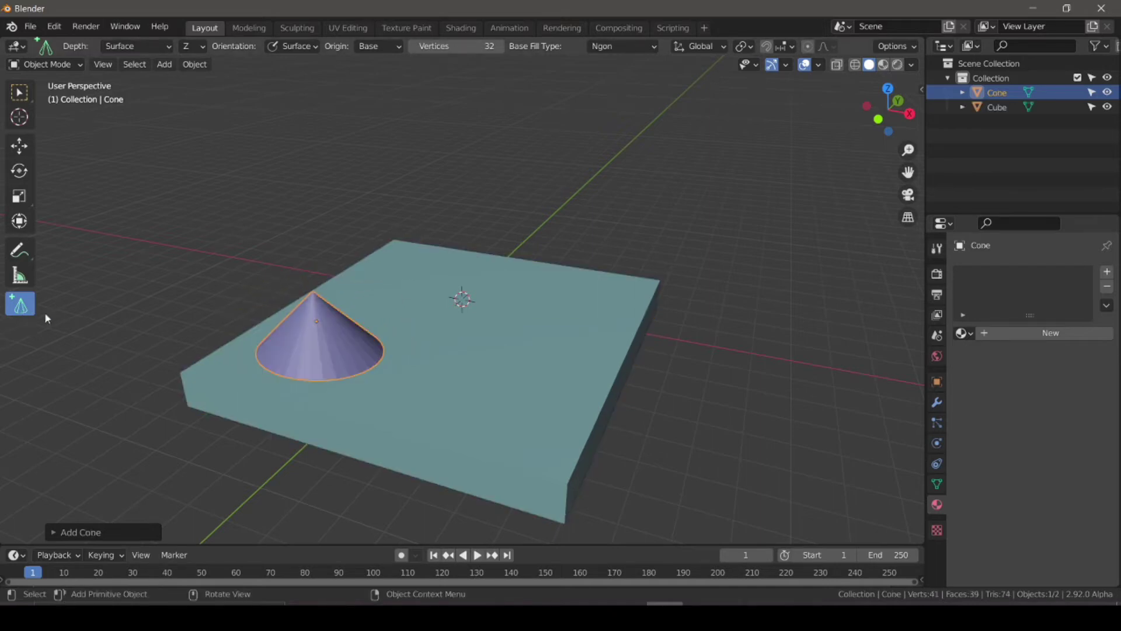
drag(27, 308, 58, 365)
drag(380, 296, 443, 353)
click(444, 283)
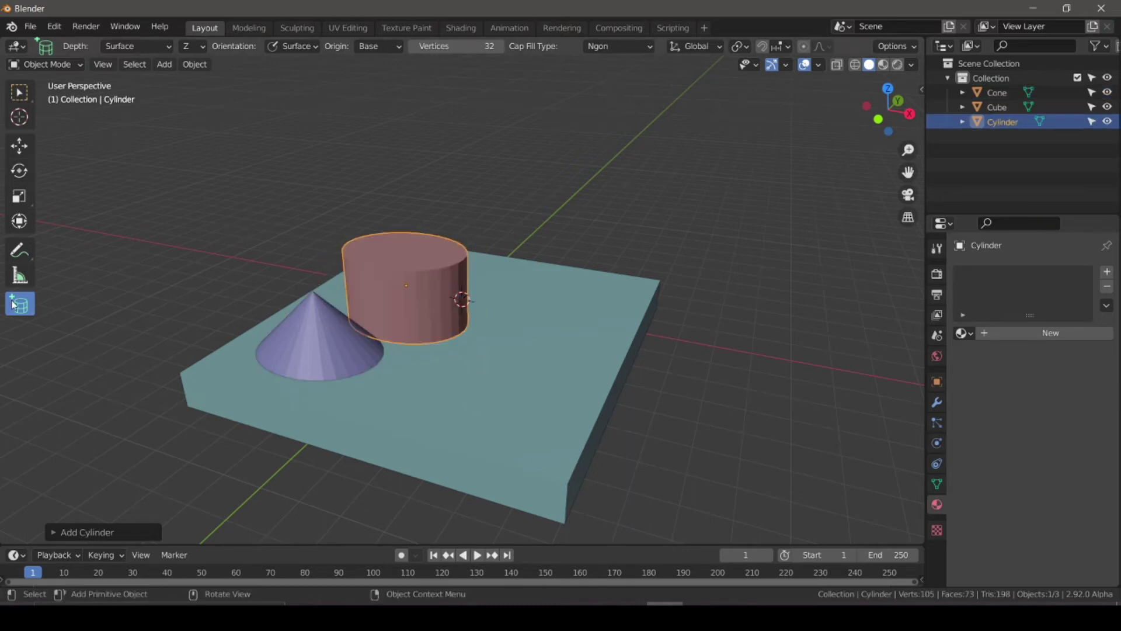
Draw a UV sphere and an ico sphere on the flat box's upper face with the interactive Add tools.
drag(19, 304, 80, 400)
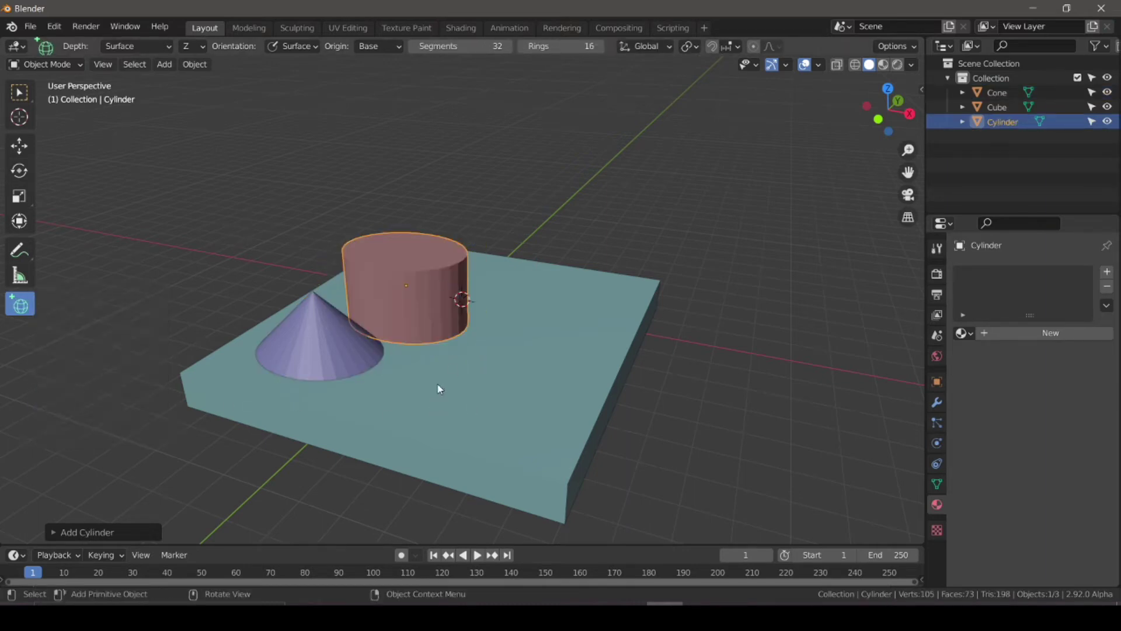
drag(440, 388, 496, 450)
click(495, 377)
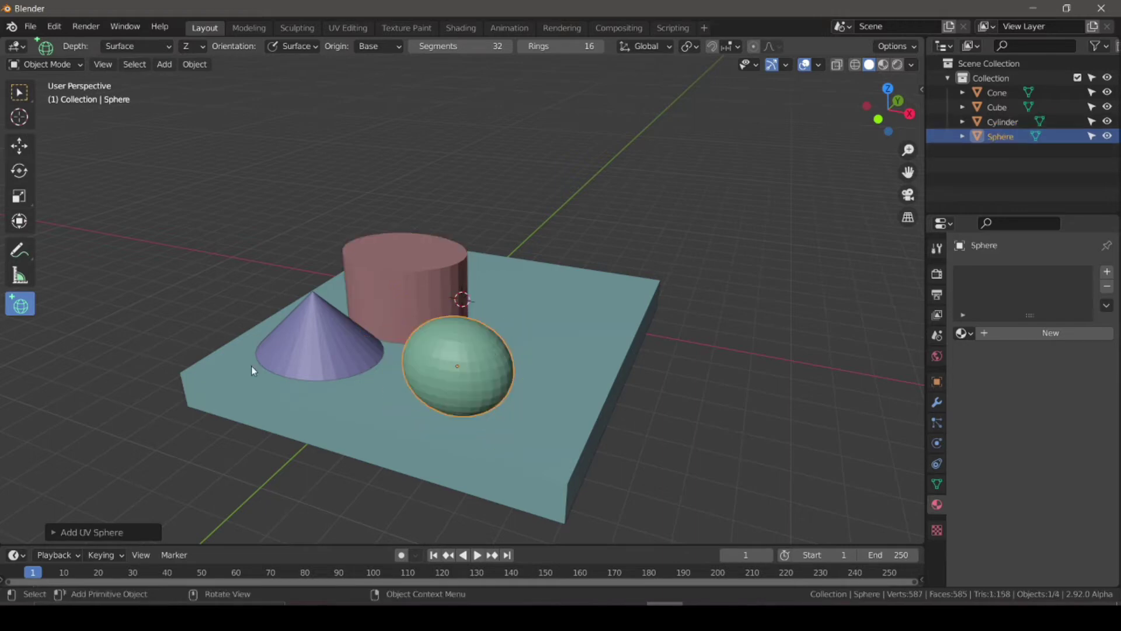
drag(15, 310, 92, 435)
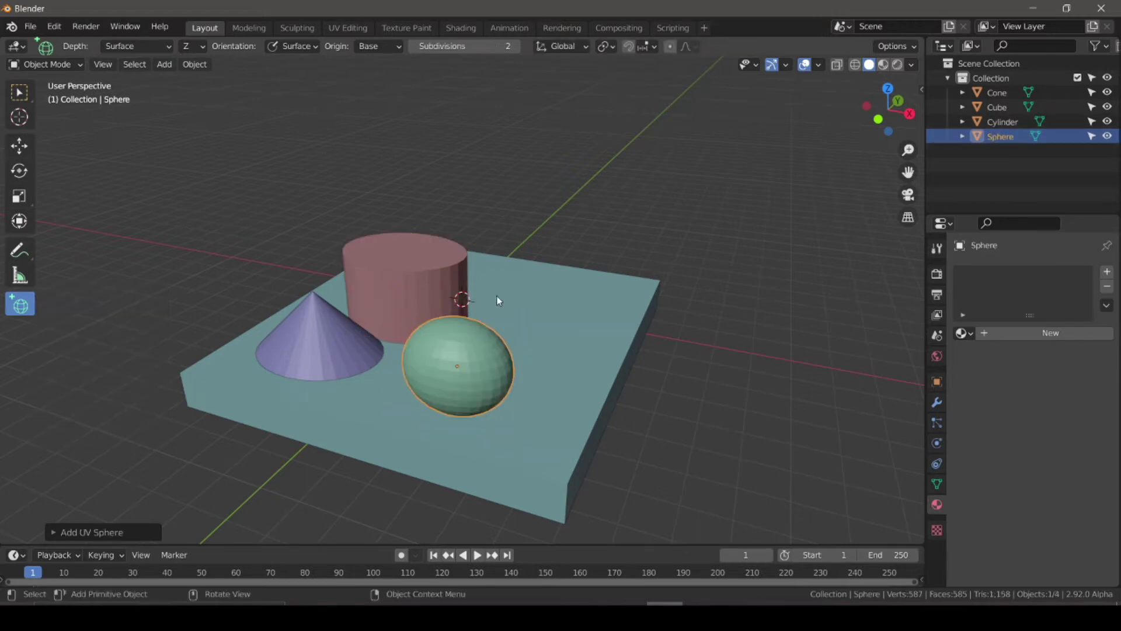
drag(496, 296, 586, 360)
click(638, 388)
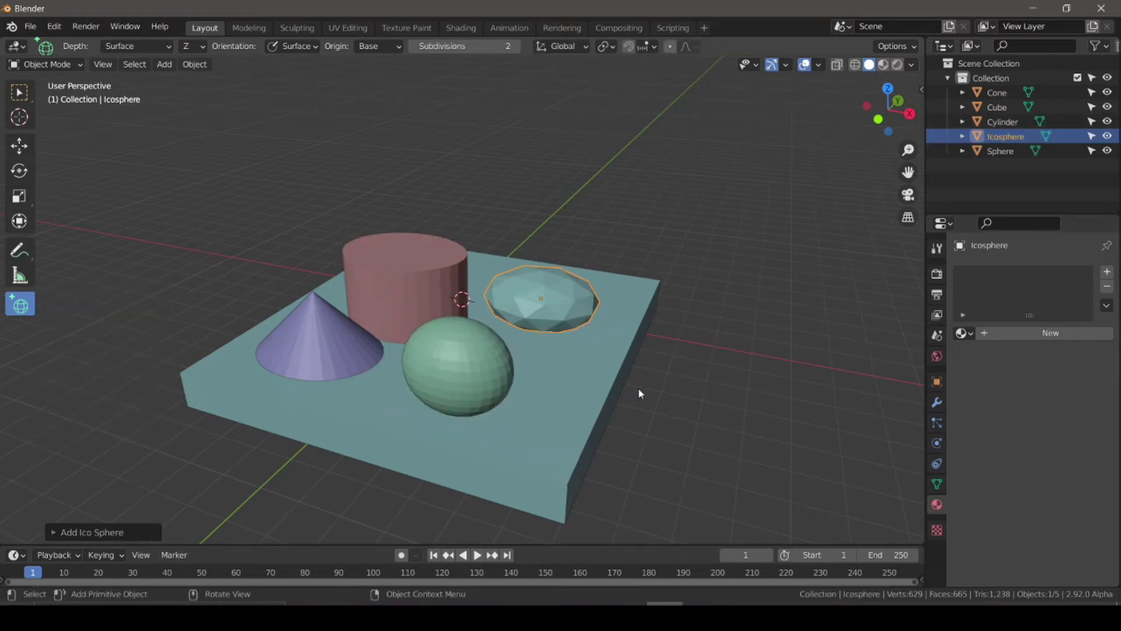
scroll(676, 388, down, 4)
middle_drag(676, 388, 497, 390)
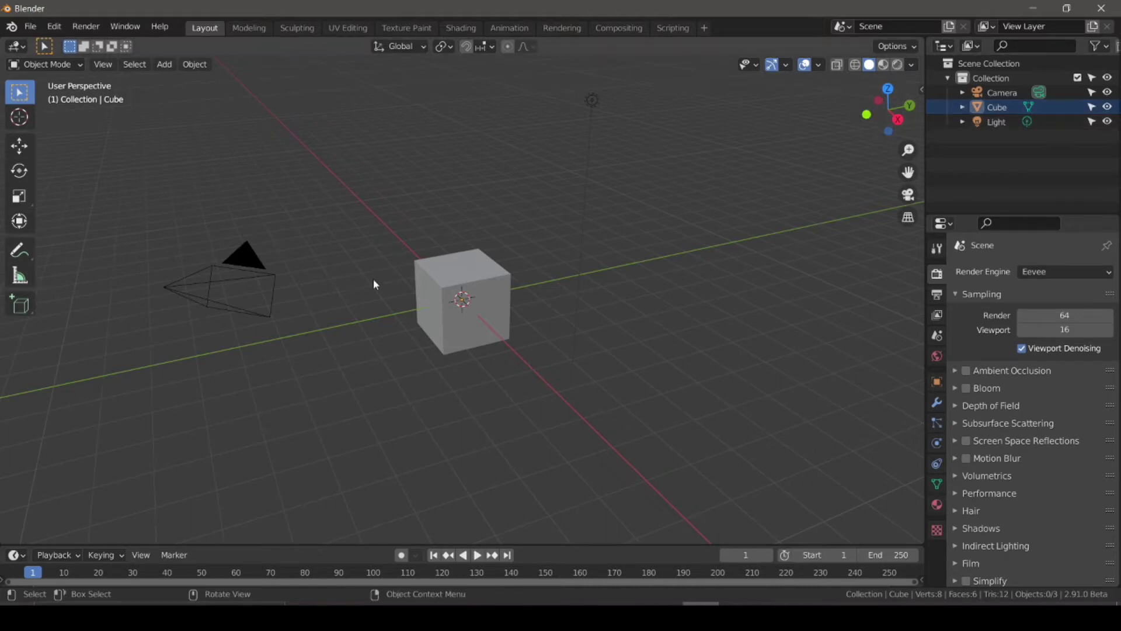
Switch to Blender 2.91 Beta and delete the default cube, camera and light.
click(444, 321)
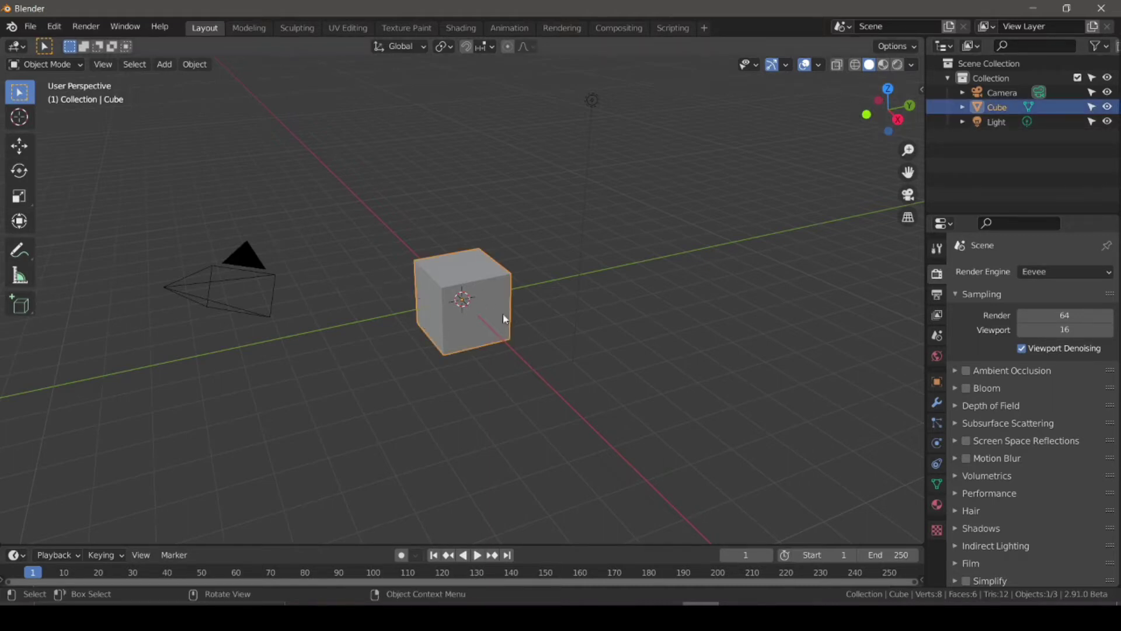
key(a)
key(x)
click(480, 314)
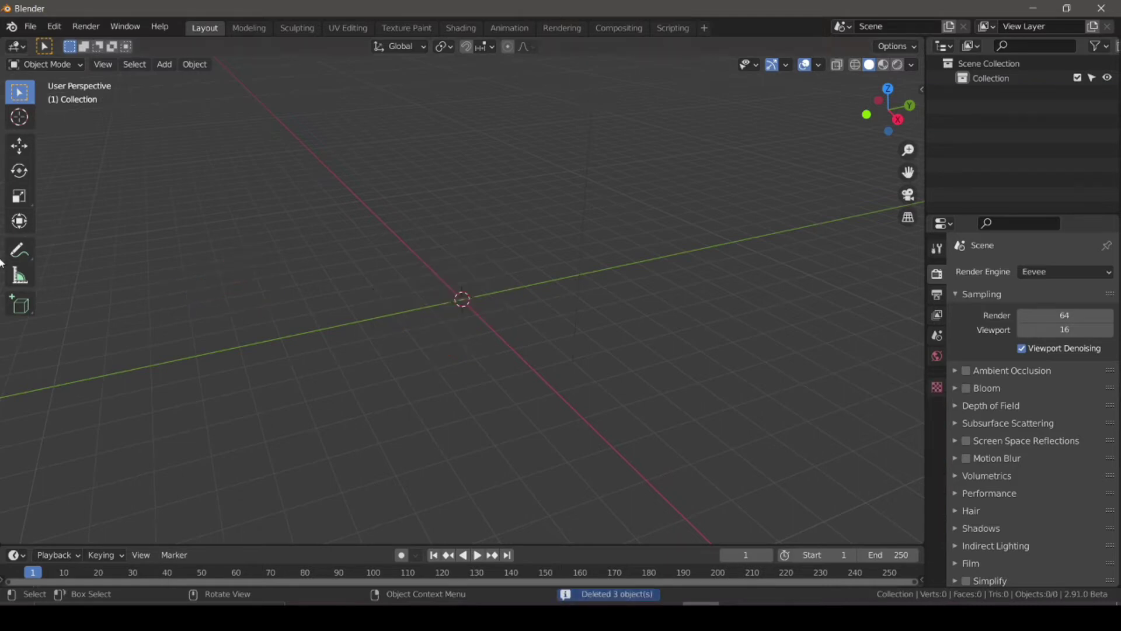
Draw a wide, flat box around the world origin with the Add Cube tool.
click(19, 305)
drag(338, 265, 799, 328)
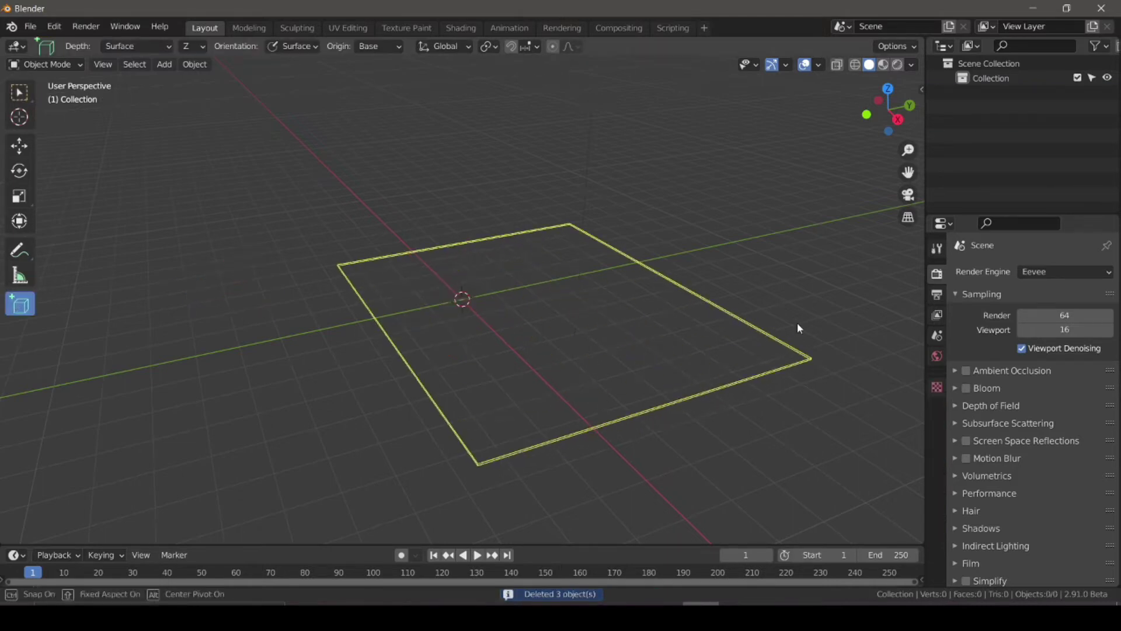
click(715, 325)
Draw a cone on the box's upper face and a second cone on the ground beside the box.
drag(28, 309, 78, 335)
drag(458, 254, 602, 338)
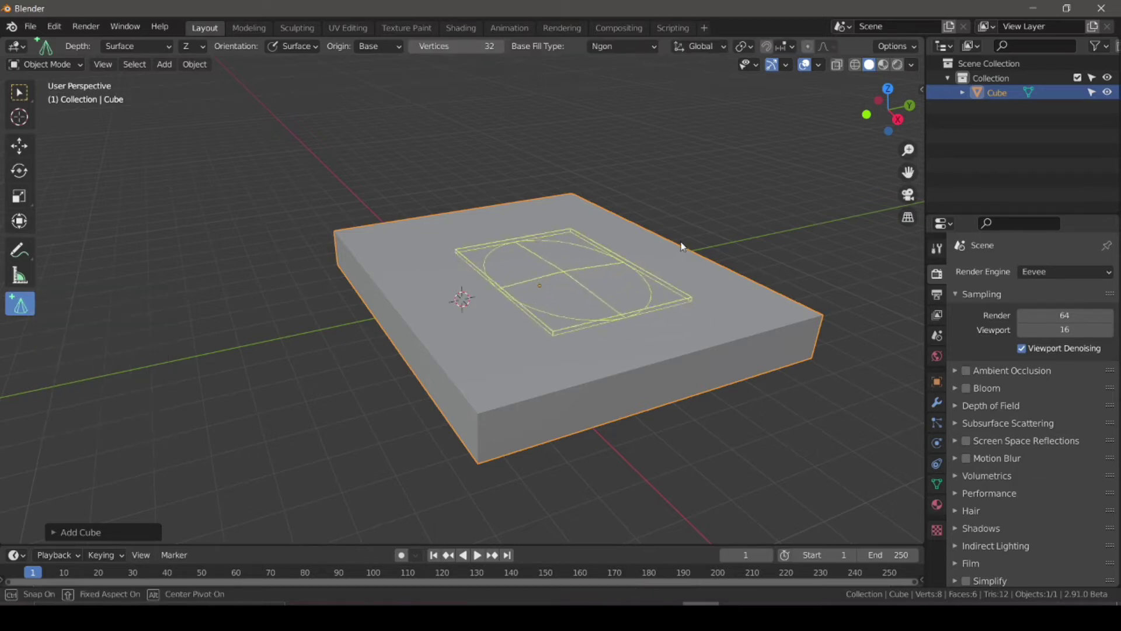
click(516, 255)
drag(23, 310, 87, 403)
click(106, 283)
middle_drag(234, 383, 424, 321)
scroll(520, 320, down, 3)
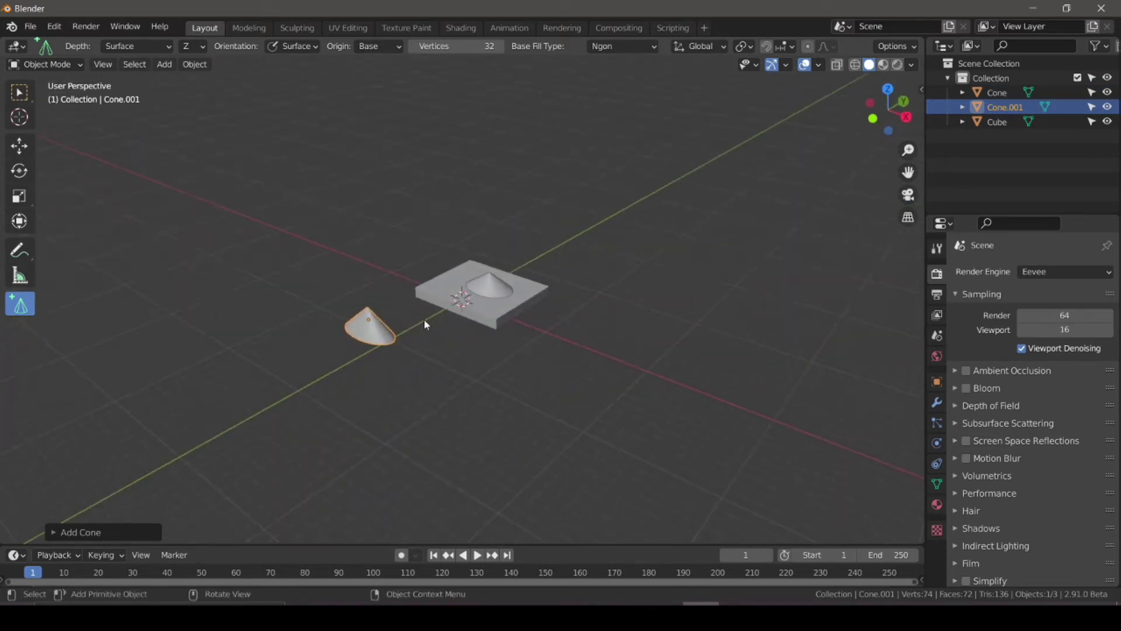
Delete the box and both cones from the Blender 2.91 Beta scene.
key(a)
key(x)
click(468, 282)
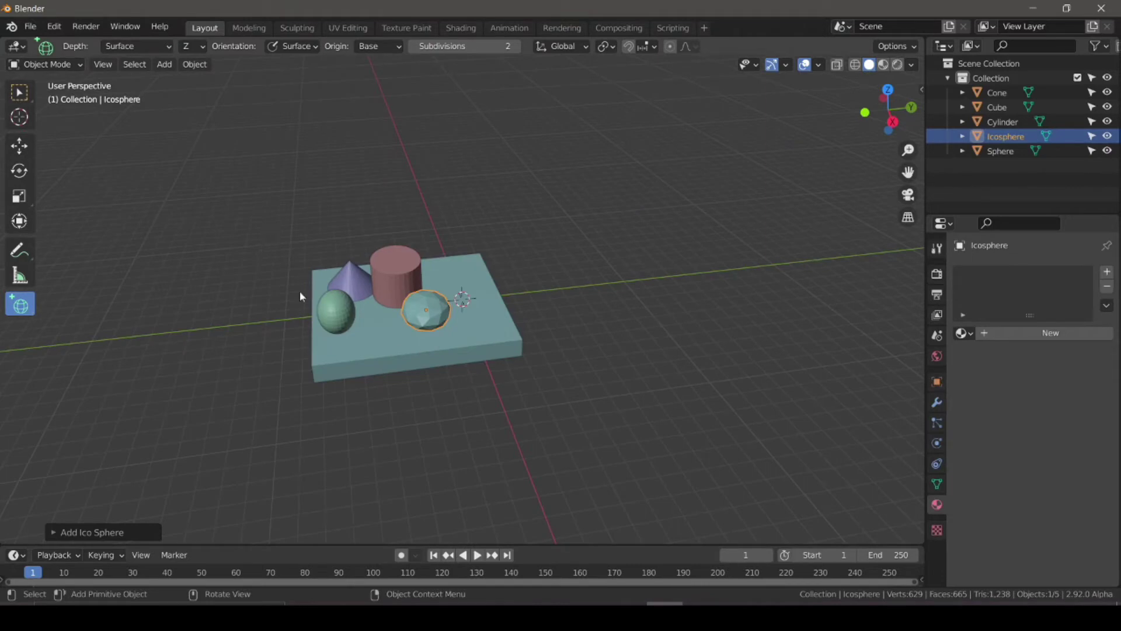
Switch to Blender 2.92 Alpha and delete all the primitives in its scene.
key(a)
key(x)
click(404, 335)
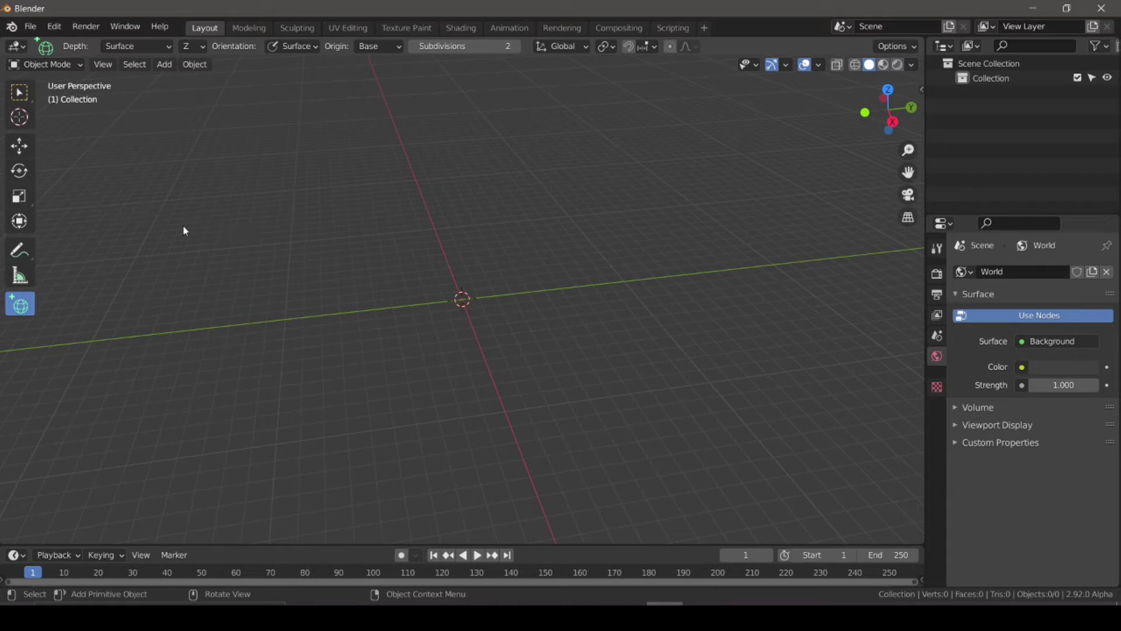
Add a Monkey mesh at the world origin and set the viewport's solid shading color to Material.
key(shift+a)
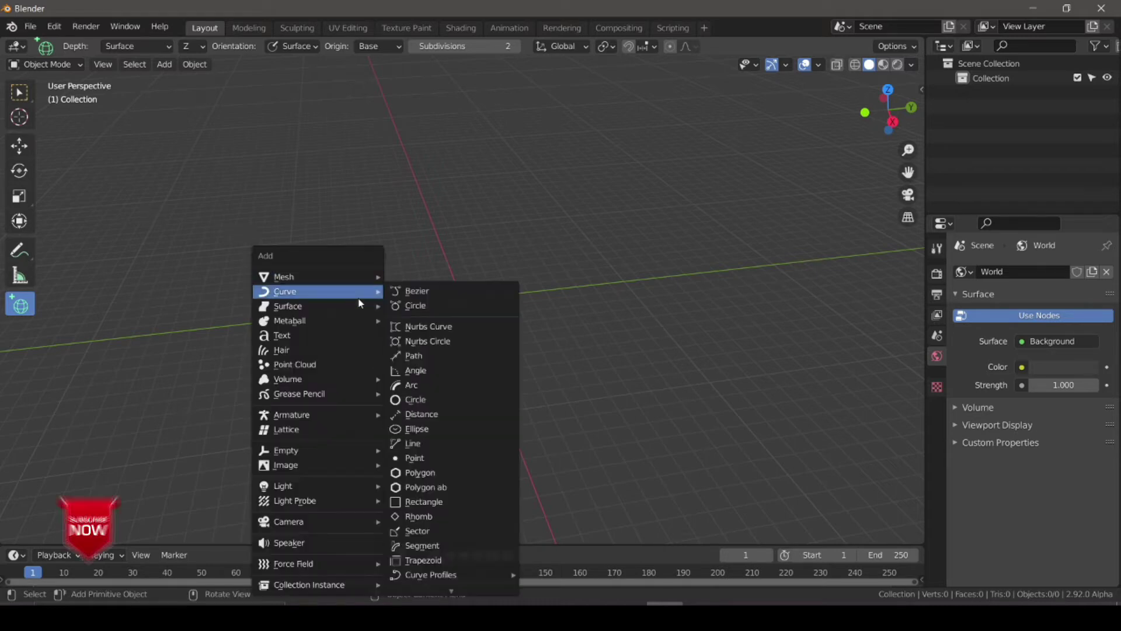
mouse_move(327, 276)
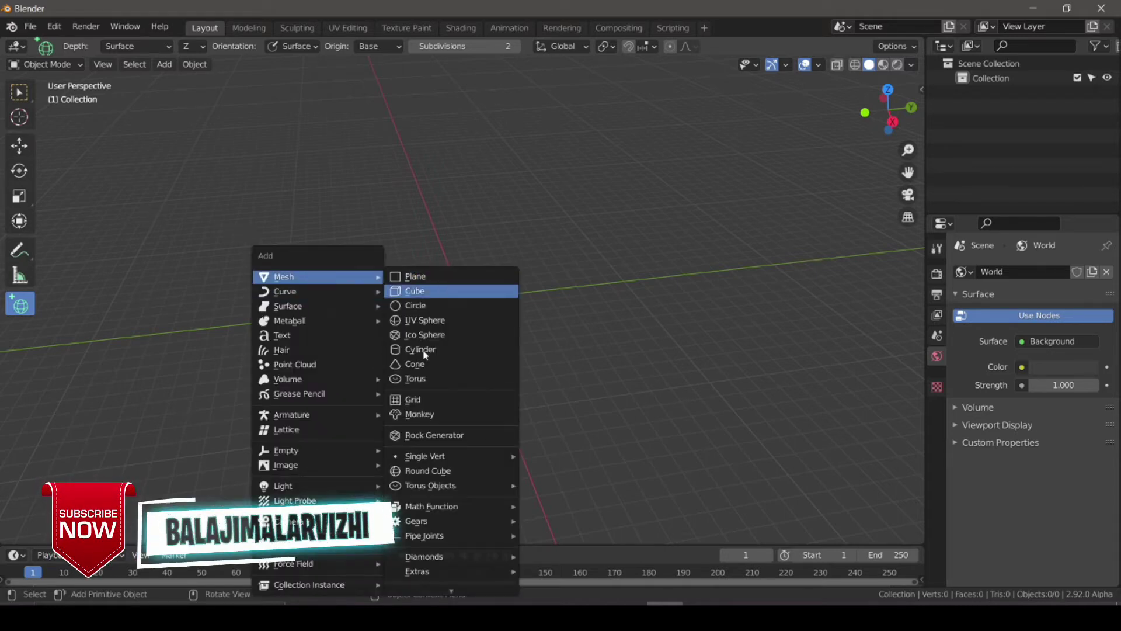
click(420, 414)
scroll(330, 388, up, 10)
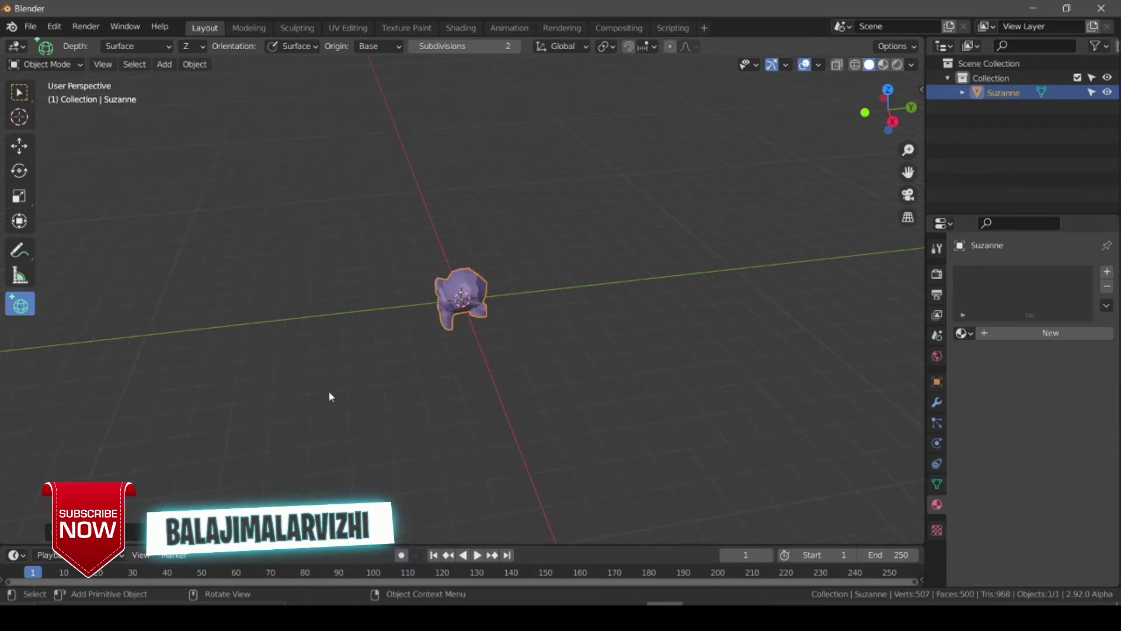
middle_drag(335, 387, 467, 362)
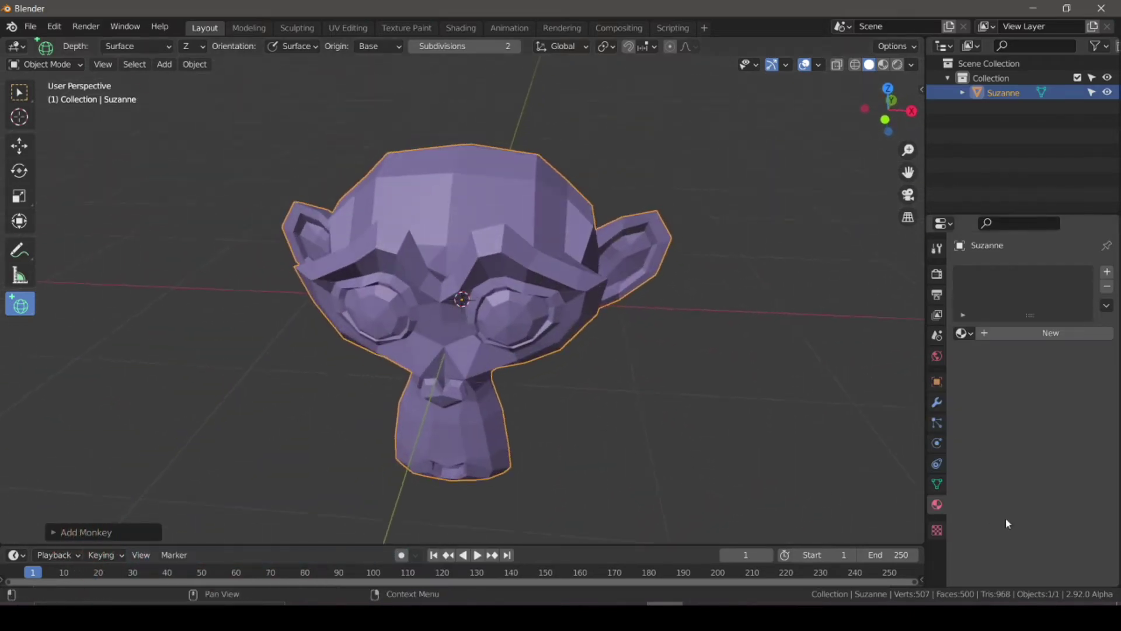
click(911, 64)
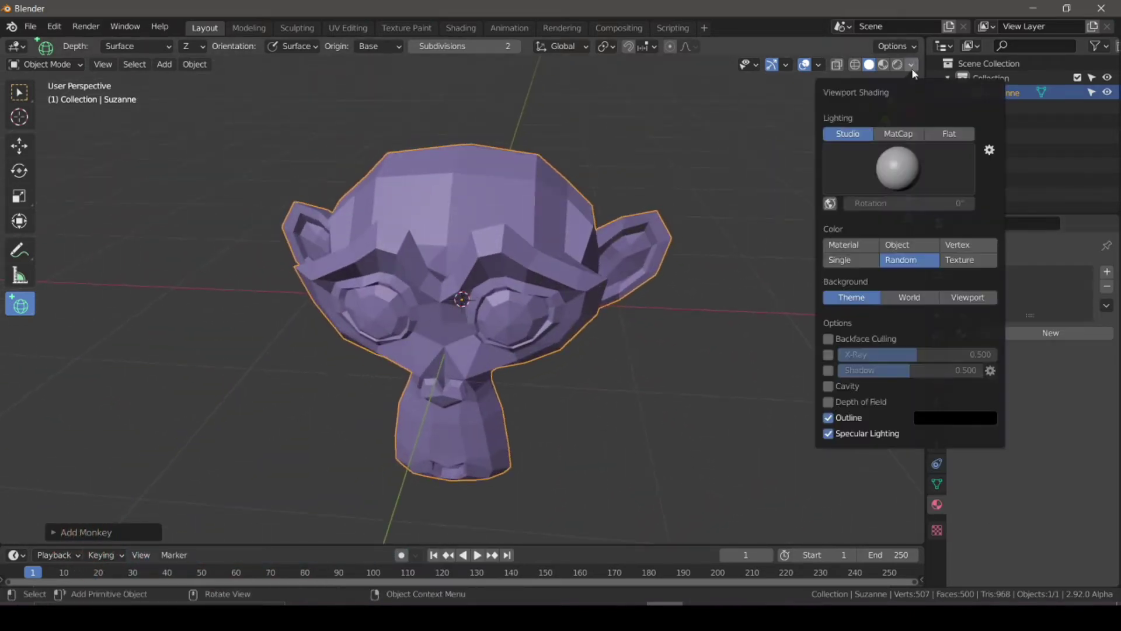
click(867, 246)
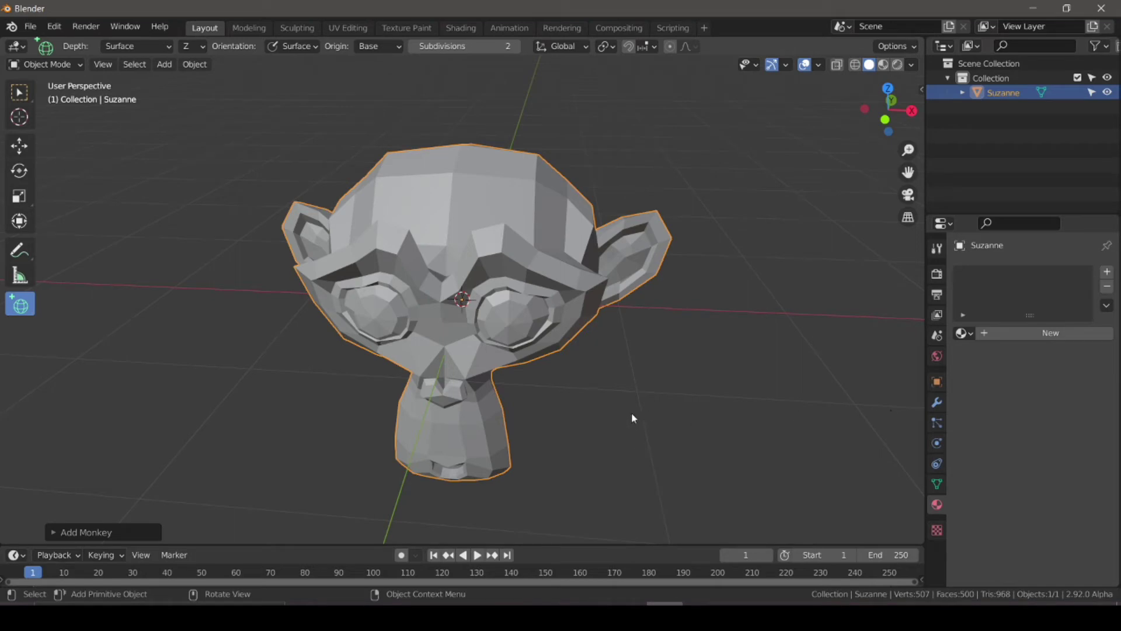
In front view, give the monkey a level 2 subdivision surface and shade it smooth.
scroll(632, 412, down, 3)
key(KP_1)
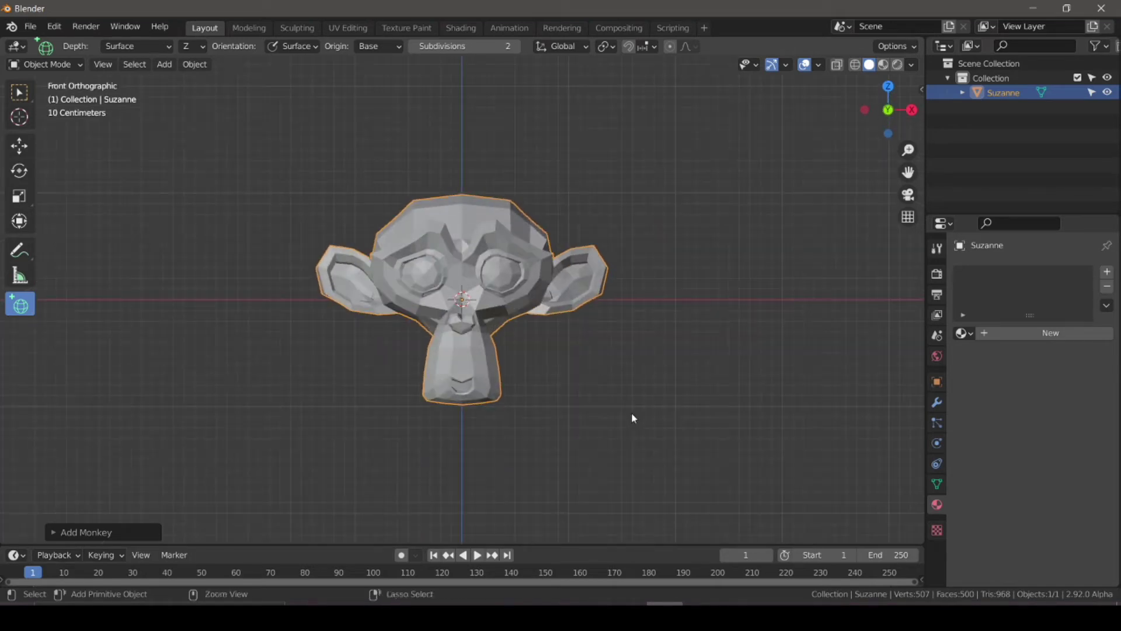
key(ctrl+2)
right_click(493, 283)
click(486, 281)
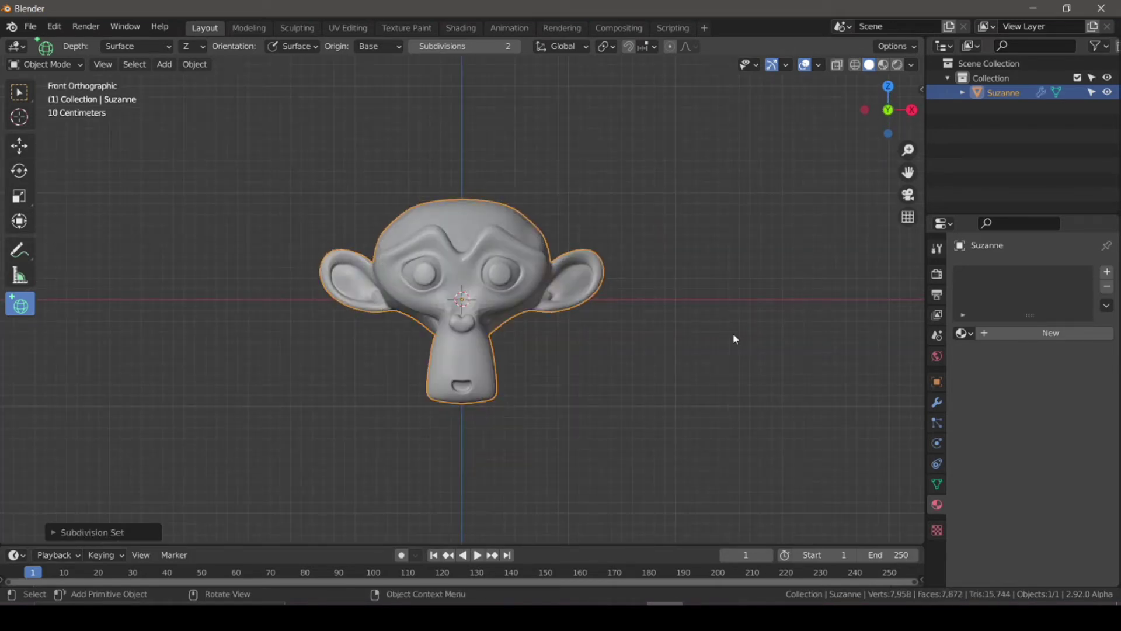
click(652, 331)
click(546, 256)
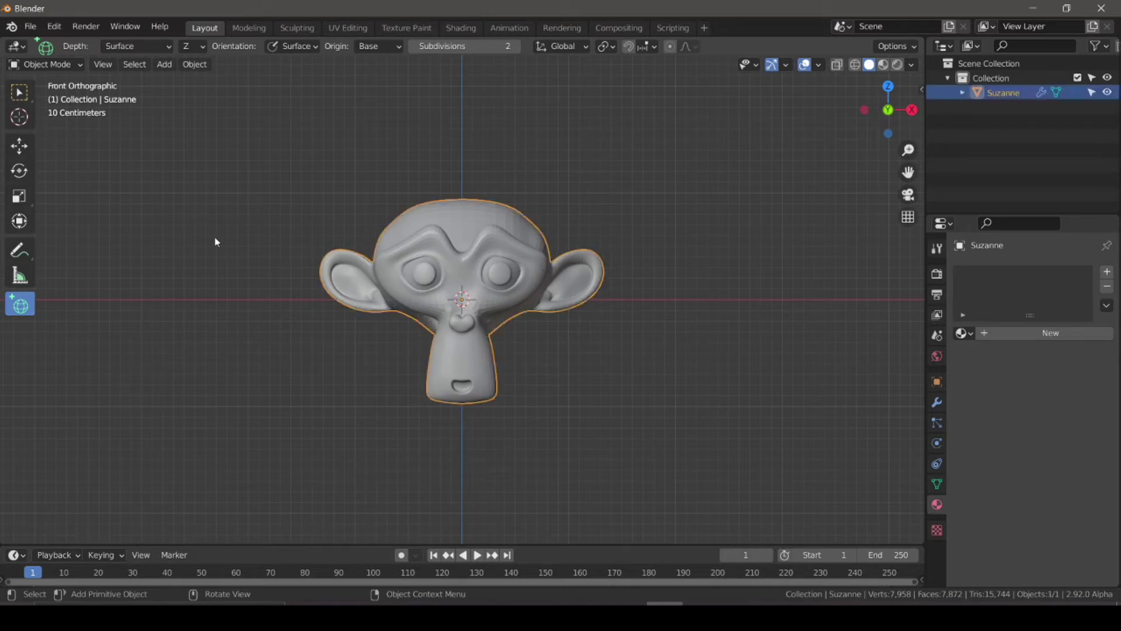
Activate the selection tool and switch the monkey from Object Mode to Sculpt Mode.
click(45, 64)
click(19, 92)
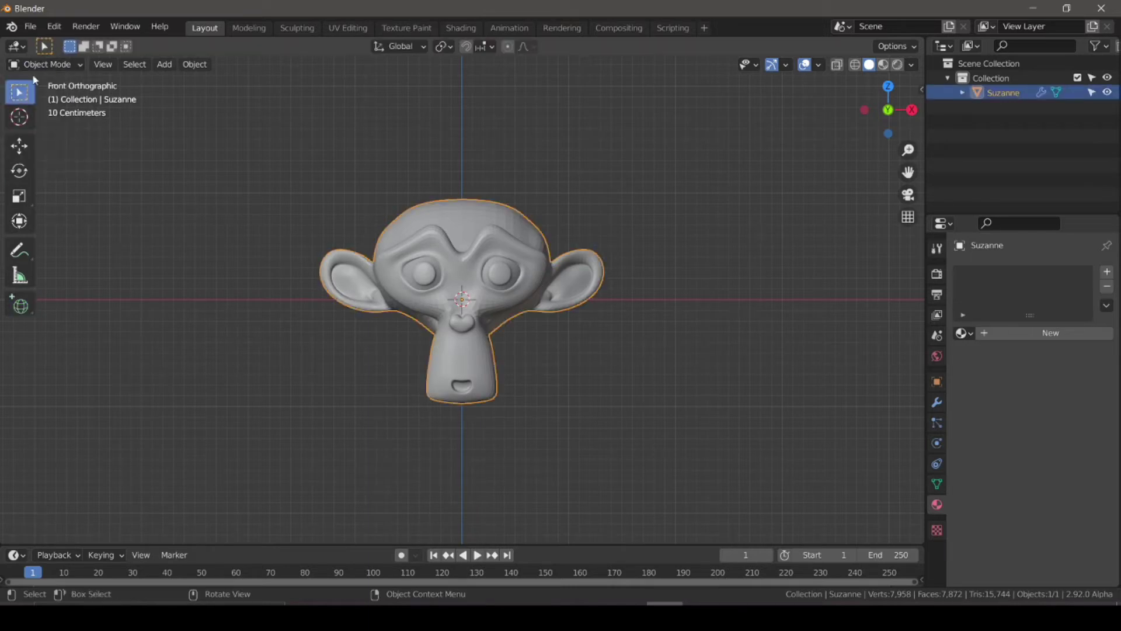
click(45, 64)
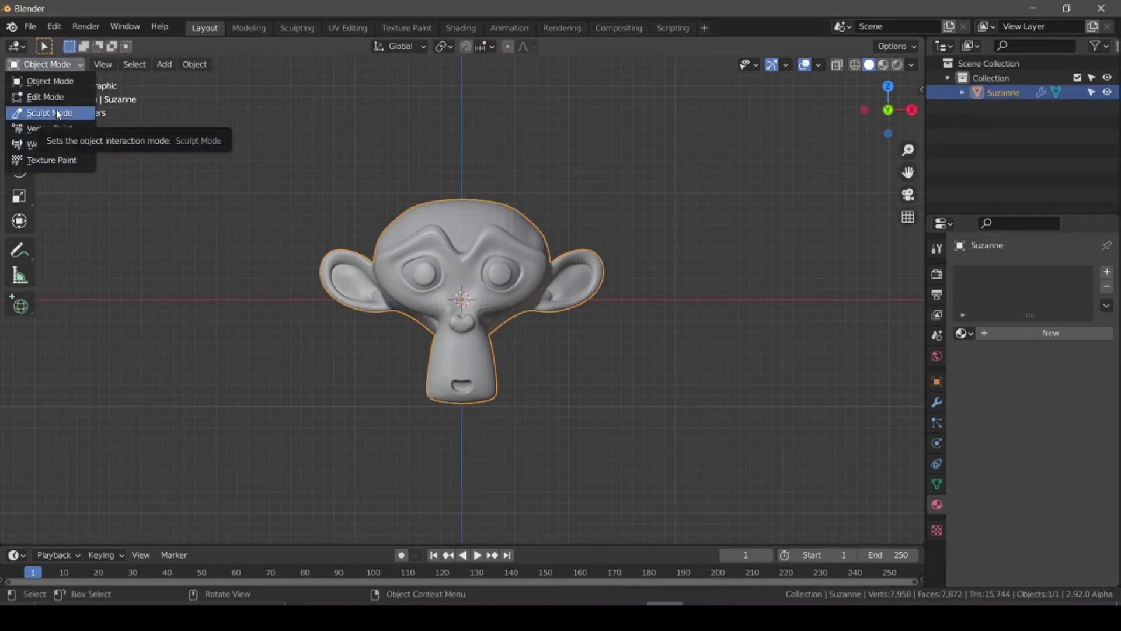
click(56, 113)
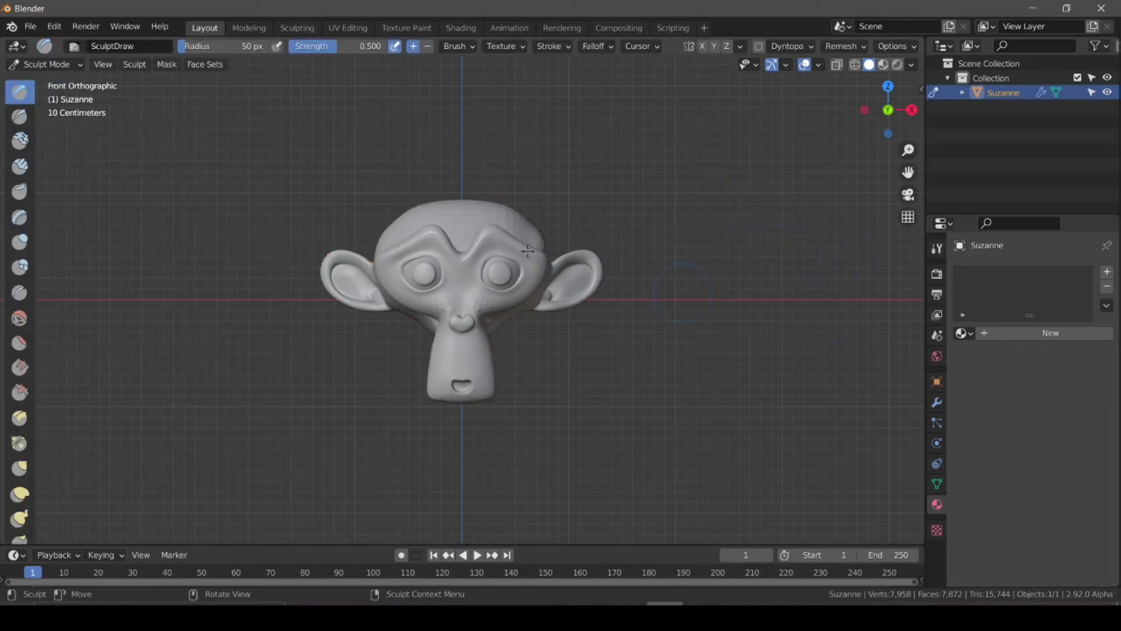
Choose the Grab sculpt brush and display its brush settings in the properties editor.
scroll(31, 432, down, 2)
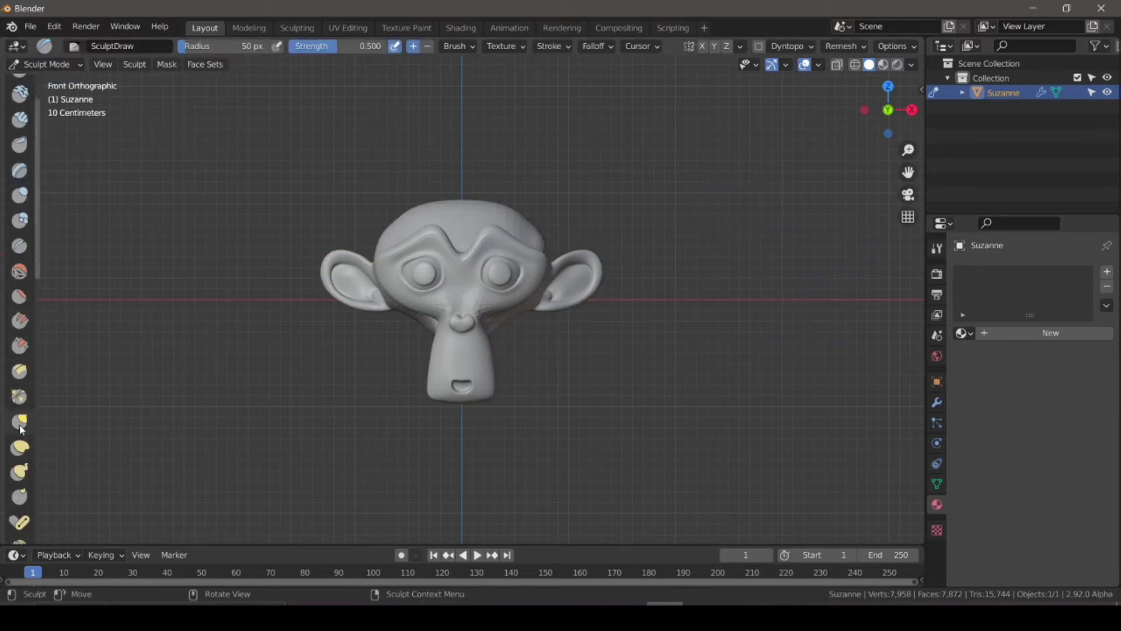
click(20, 425)
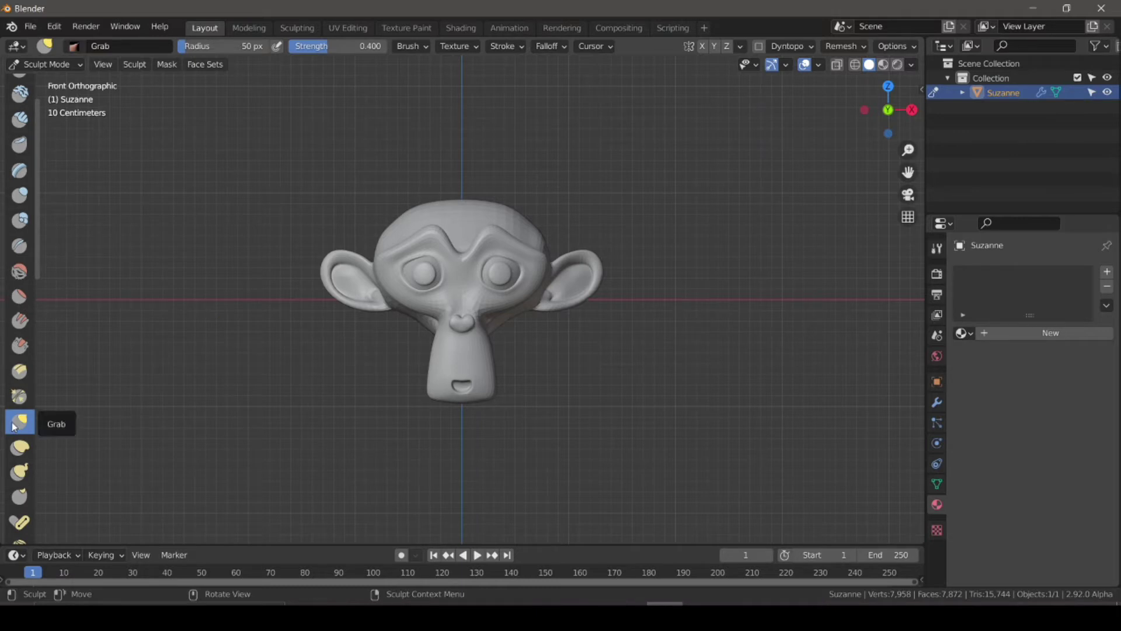
click(936, 248)
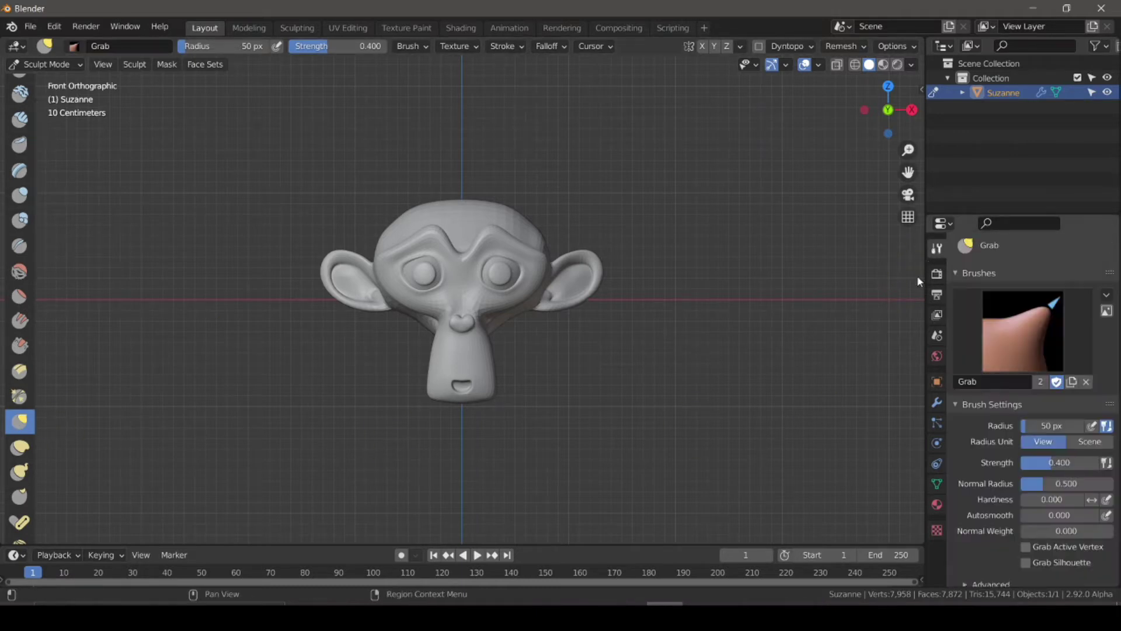
Set the Grab brush's radius to 196 px and its strength to 1.000.
key(f)
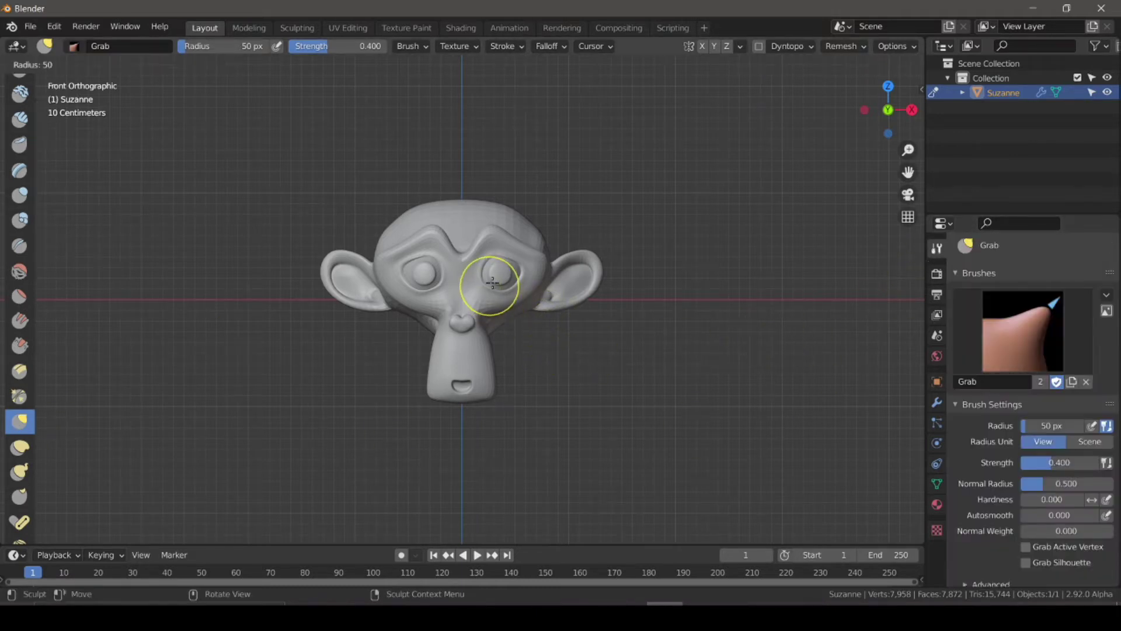
click(525, 351)
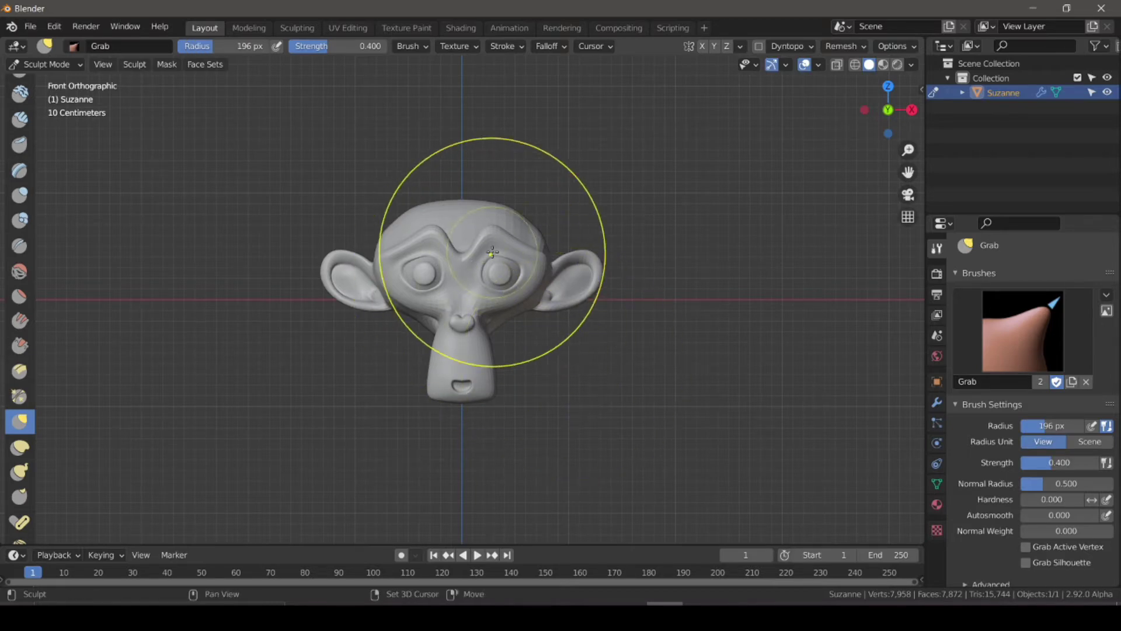
key(shift+f)
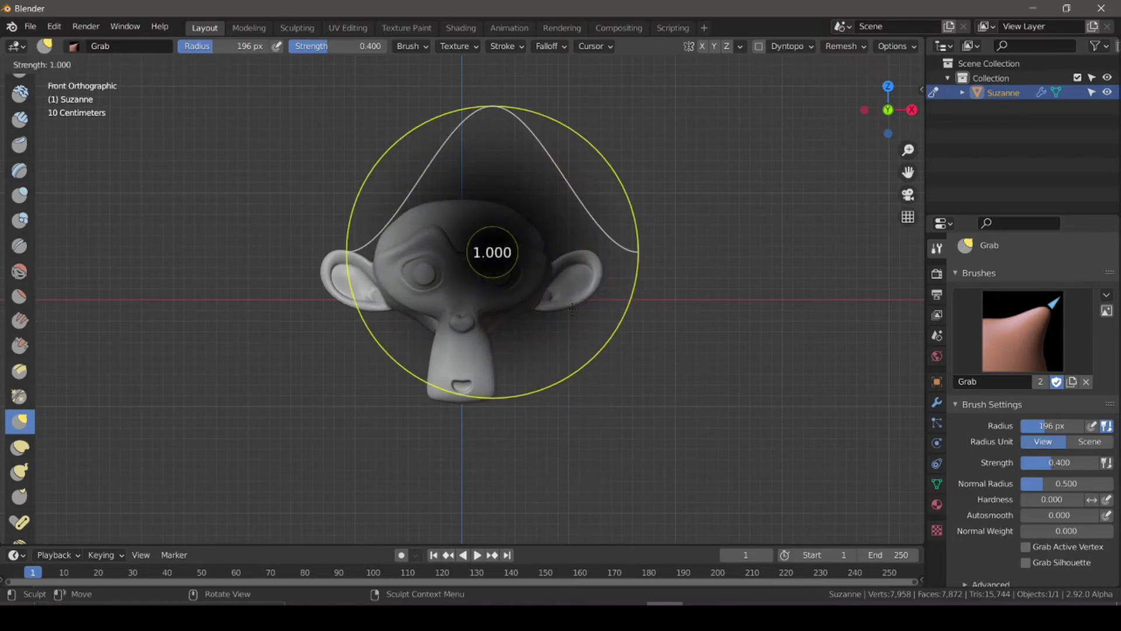
click(571, 308)
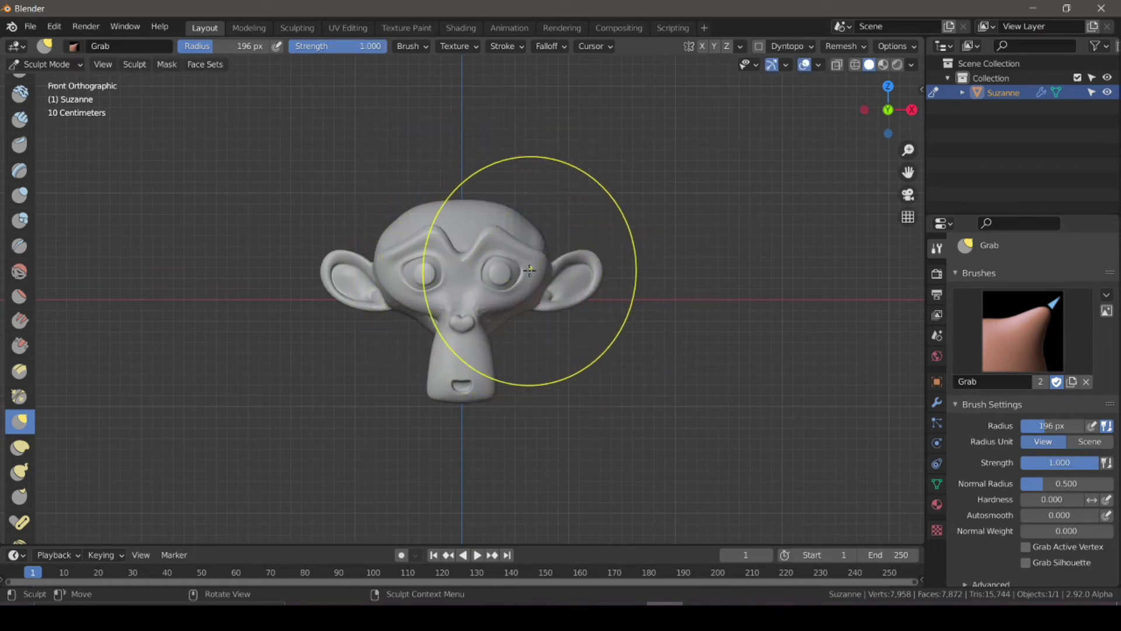
Try pulling the monkey's eye on the +X side outward with the Grab brush, and undo the stroke.
mouse_move(500, 273)
mouse_down()
mouse_move(512, 267)
mouse_move(421, 257)
mouse_move(514, 280)
mouse_move(488, 277)
mouse_move(594, 255)
mouse_move(584, 266)
mouse_move(649, 286)
mouse_move(526, 275)
mouse_move(501, 284)
mouse_move(522, 255)
mouse_move(620, 245)
mouse_move(535, 308)
mouse_move(531, 285)
mouse_up()
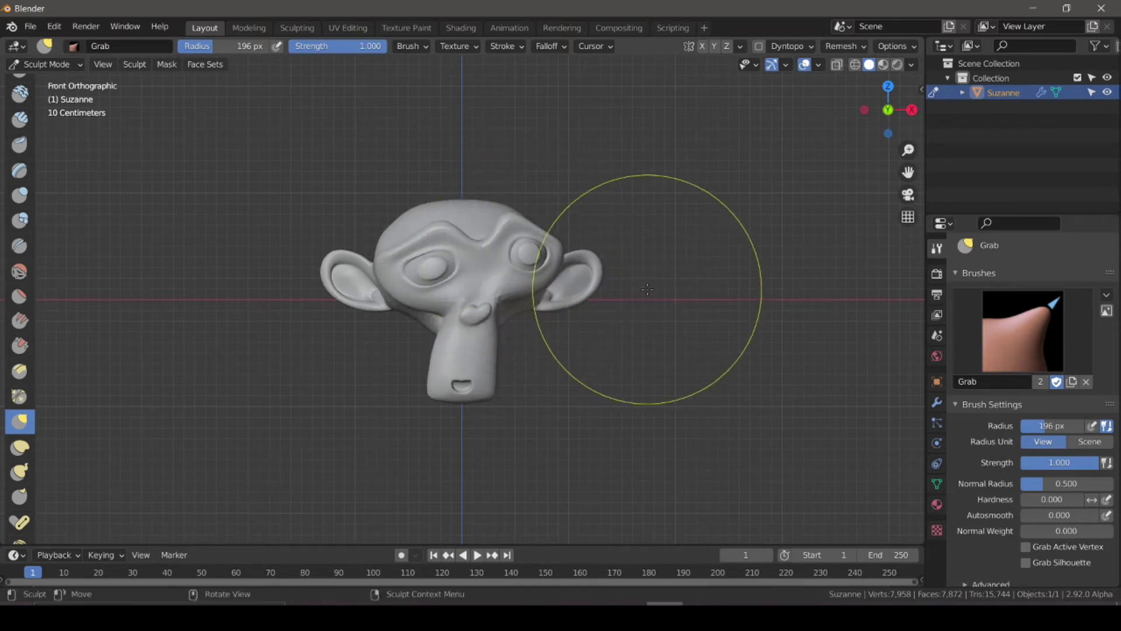
key(ctrl+z)
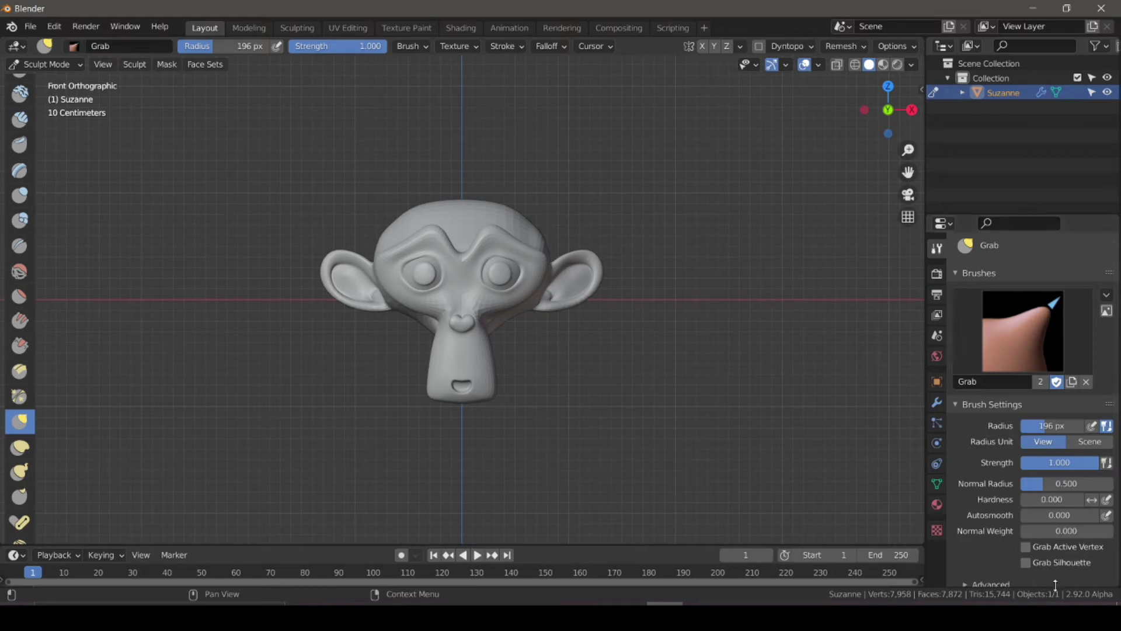
Enable Grab Silhouette for the Grab brush and test it with short strokes on the monkey's +X side eye.
scroll(1004, 402, down, 5)
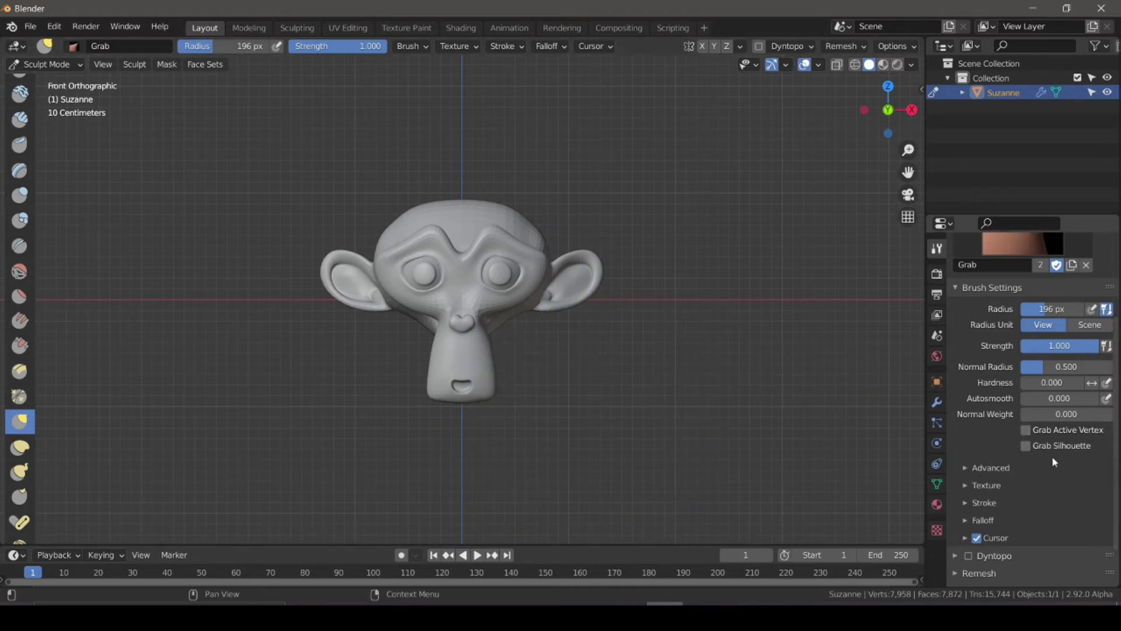
click(1024, 445)
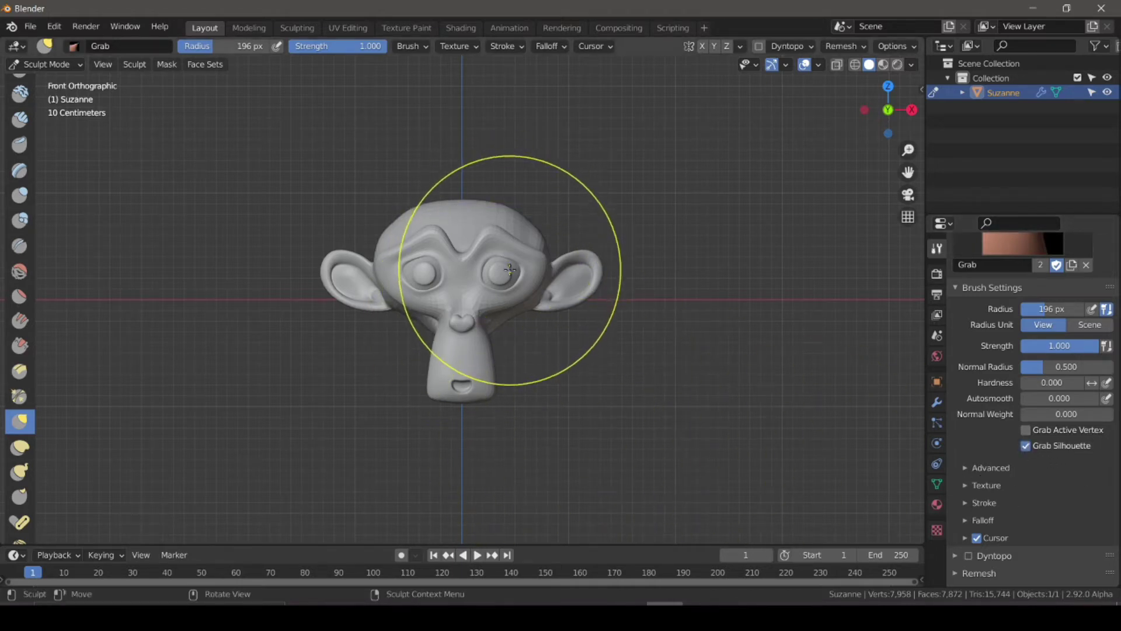
mouse_move(509, 269)
mouse_down()
mouse_move(496, 275)
mouse_move(525, 275)
mouse_move(471, 260)
mouse_move(501, 276)
mouse_up()
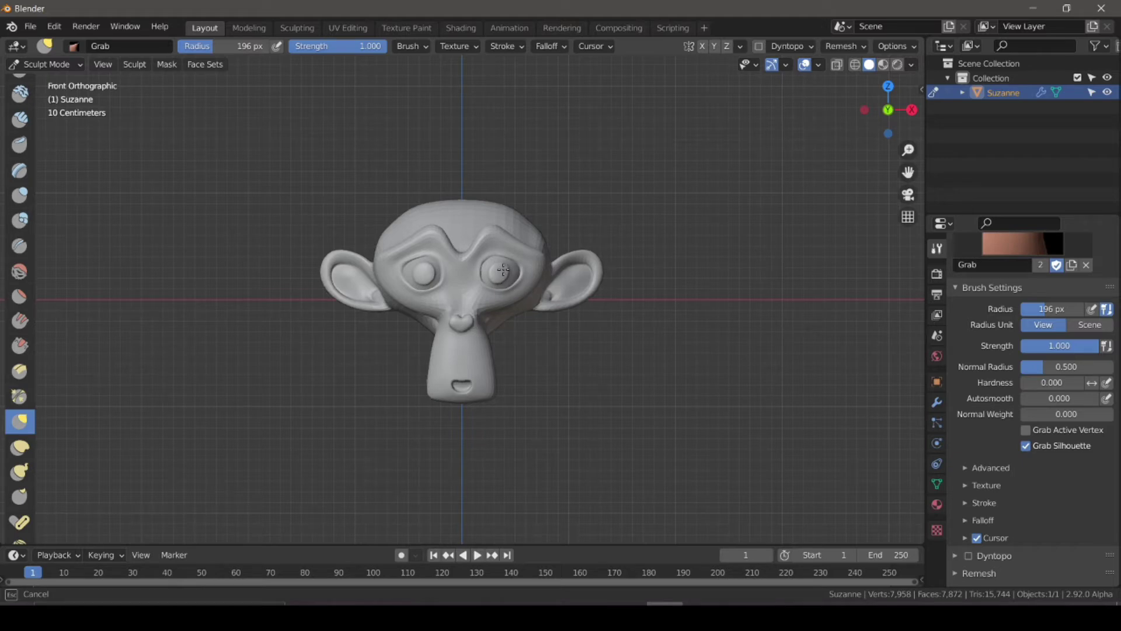
drag(504, 270, 497, 275)
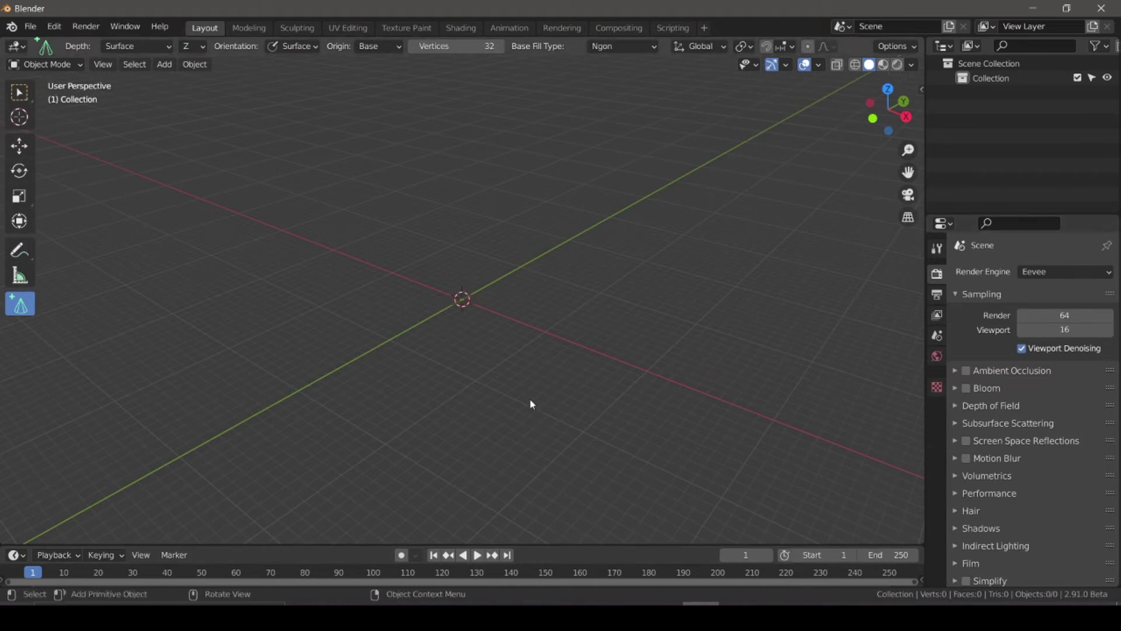
Switch to Blender 2.91 Beta and add a monkey mesh with a level 2 subdivision surface.
key(shift+a)
mouse_move(493, 308)
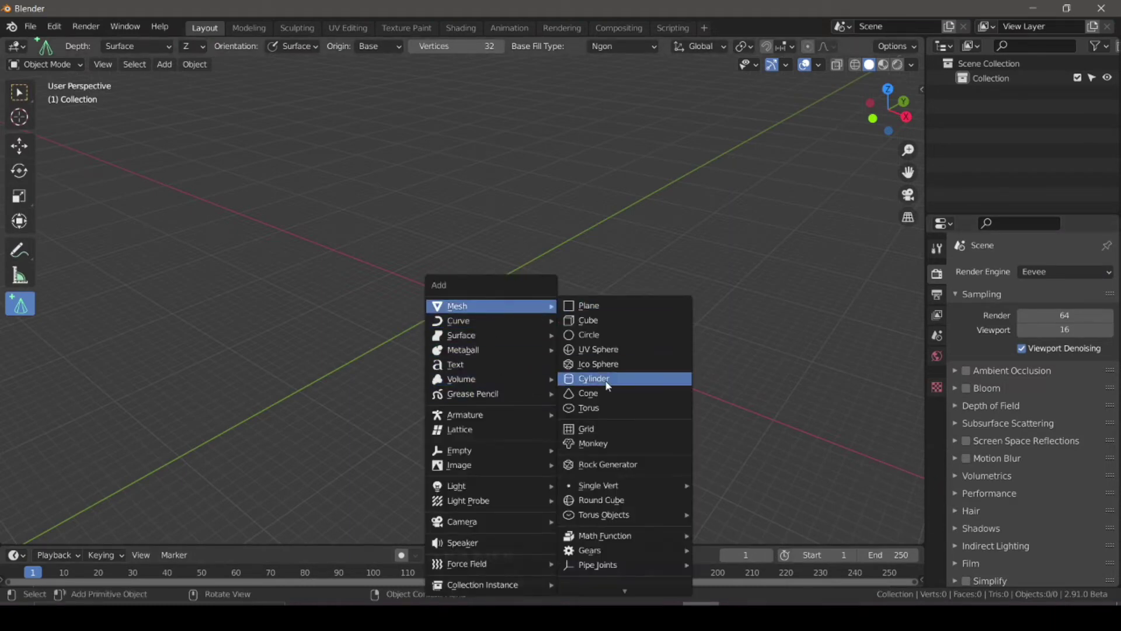
click(607, 442)
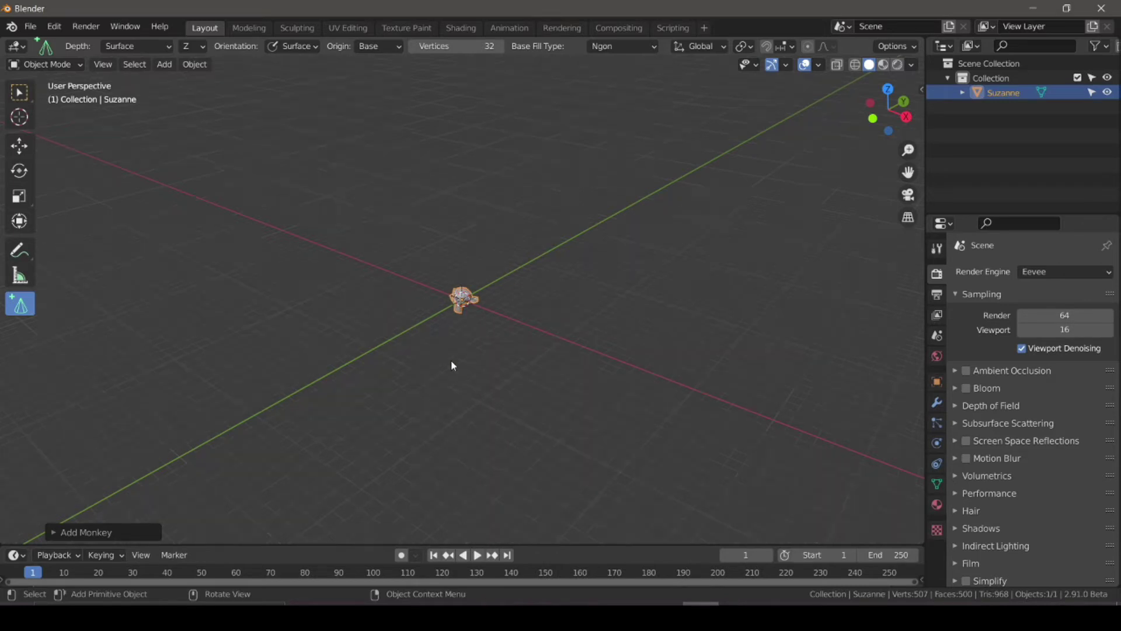
key(ctrl+2)
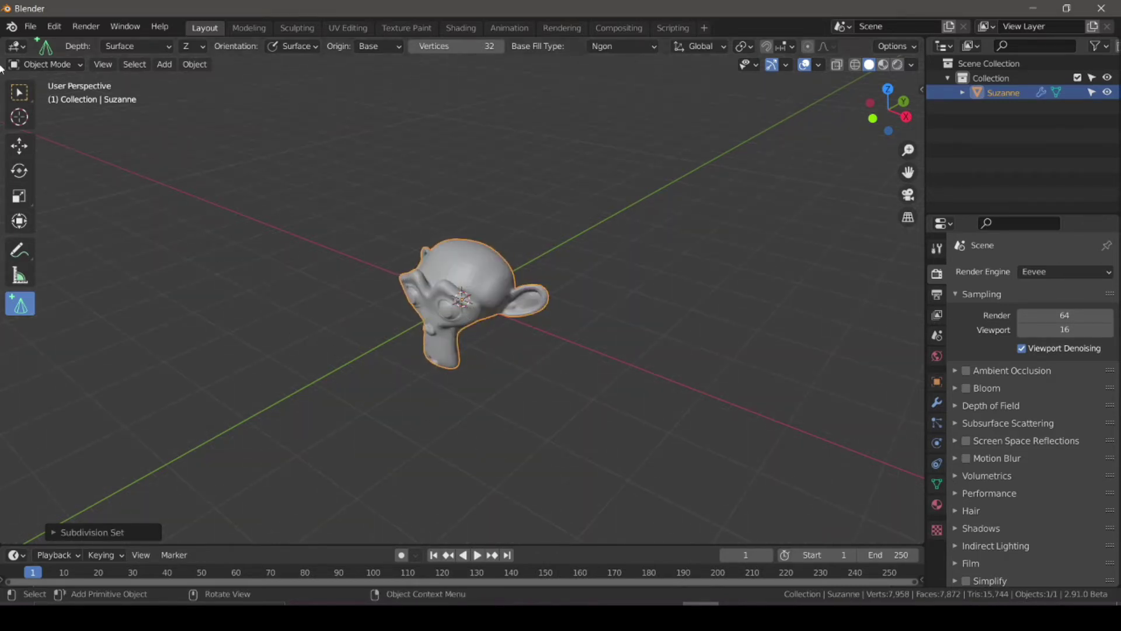
Activate the selection tool, face the monkey from the front, and put it in Sculpt Mode.
click(19, 93)
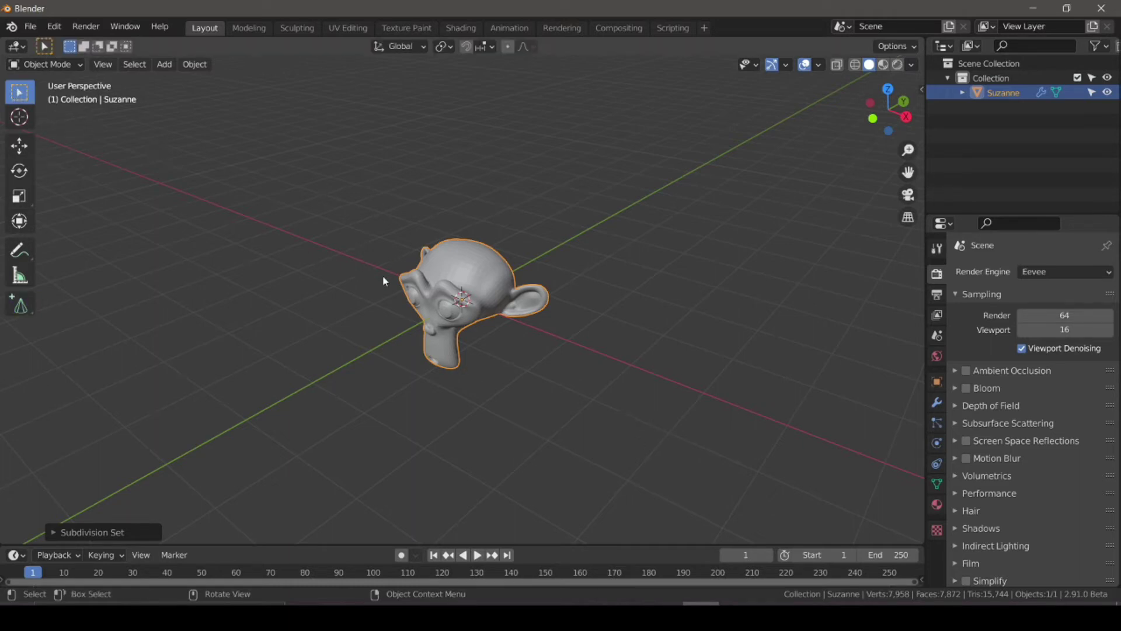
middle_drag(194, 202, 259, 212)
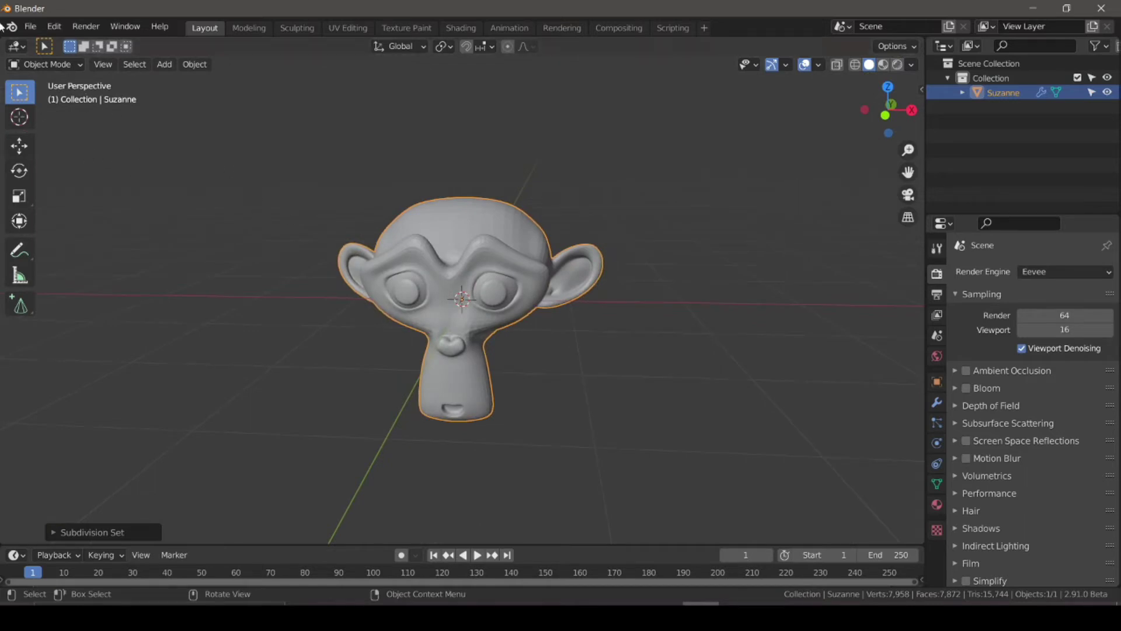
click(69, 65)
click(53, 114)
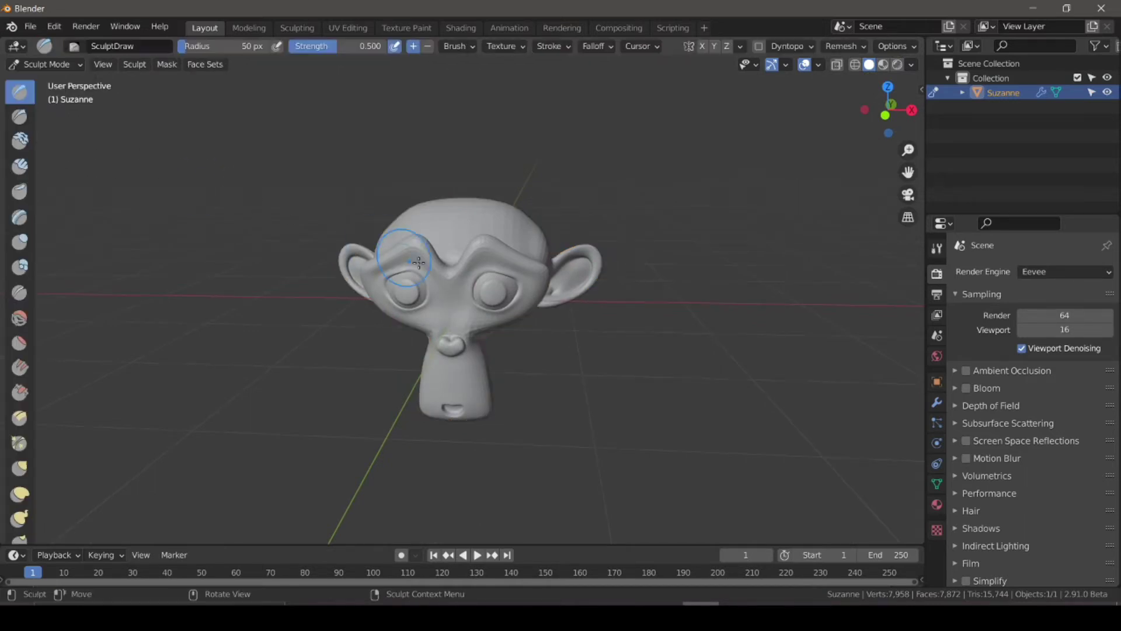
Choose the Grab brush with a 102 px radius, try it on the monkey's eye, and switch to front view.
click(18, 422)
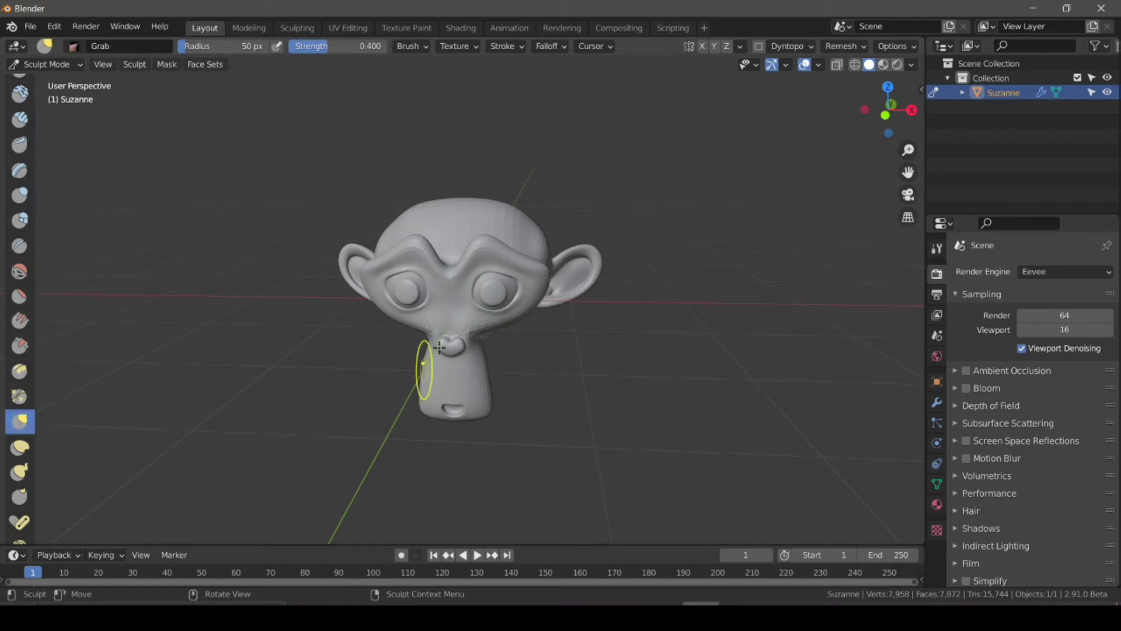
key(f)
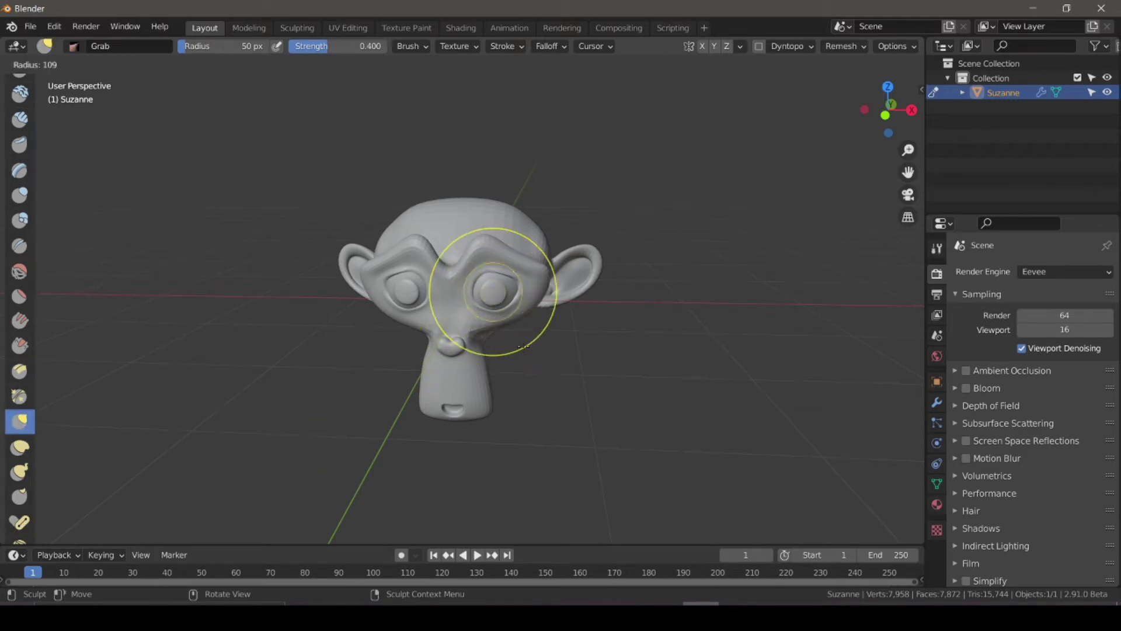
drag(511, 267, 502, 298)
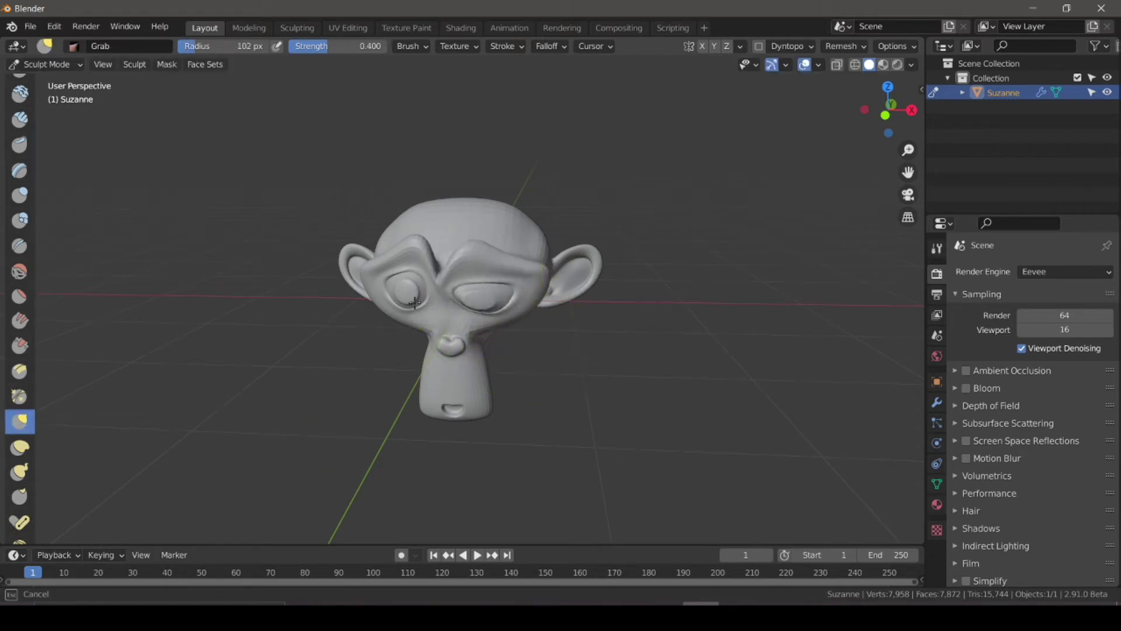
key(KP_1)
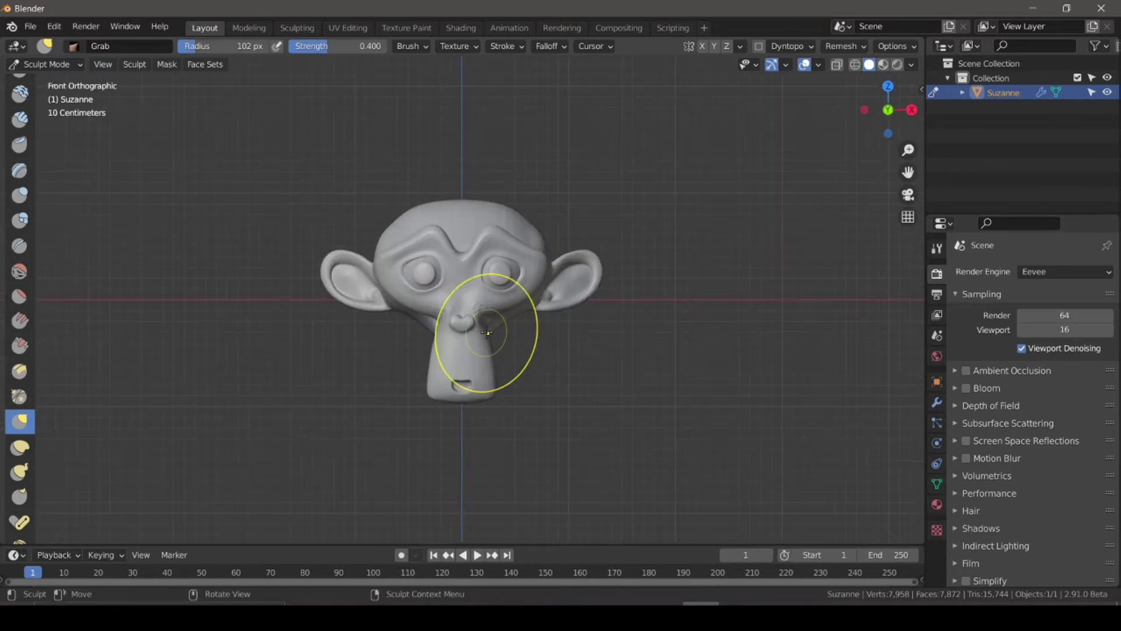
Enlarge the Grab brush's radius to 190 px and raise its strength to 1.000.
scroll(491, 312, up, 1)
key(f)
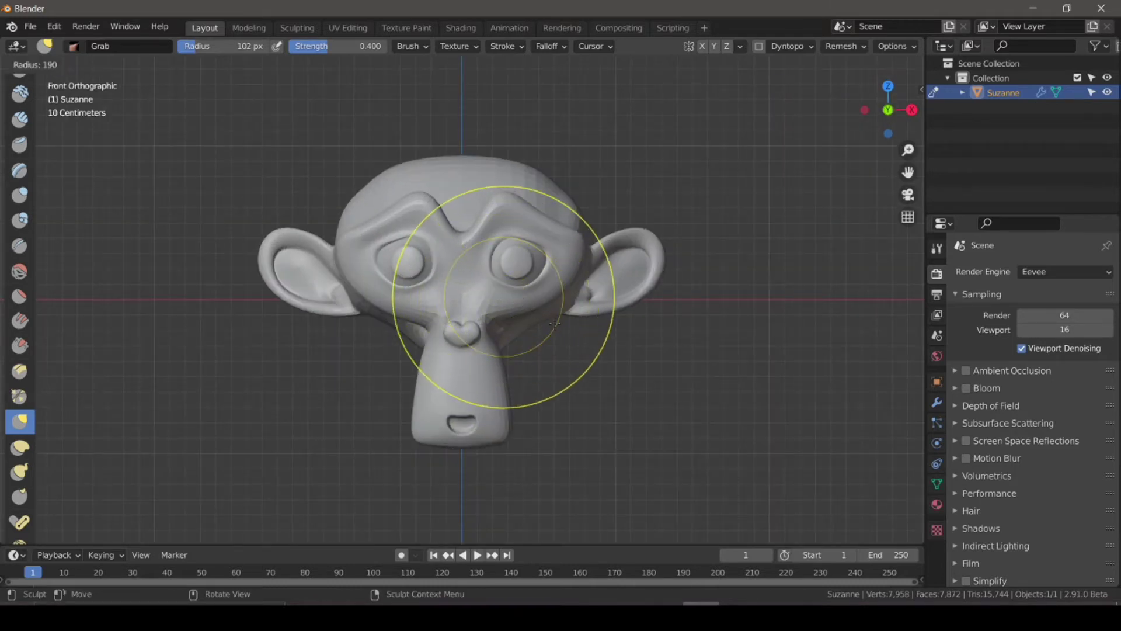
click(611, 269)
key(shift+f)
click(589, 288)
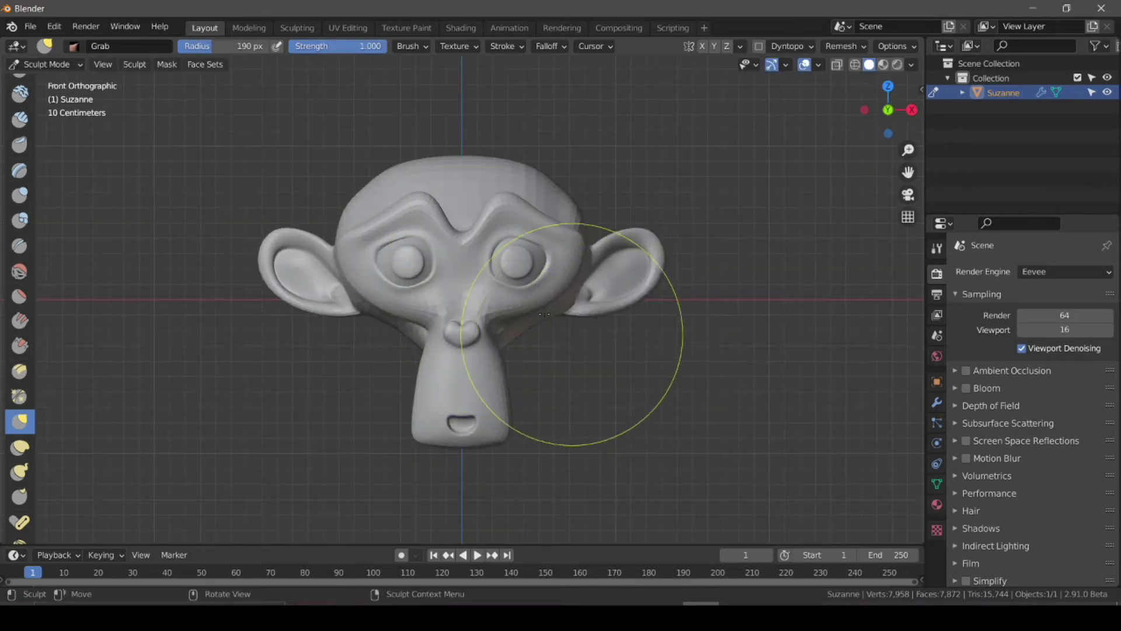
Try stretching the monkey's eye area out past its +X side ear, undo the stroke, and display the Grab brush's settings.
mouse_move(526, 260)
mouse_down()
mouse_move(493, 281)
mouse_move(481, 255)
mouse_move(514, 187)
mouse_move(438, 213)
mouse_move(709, 211)
mouse_up()
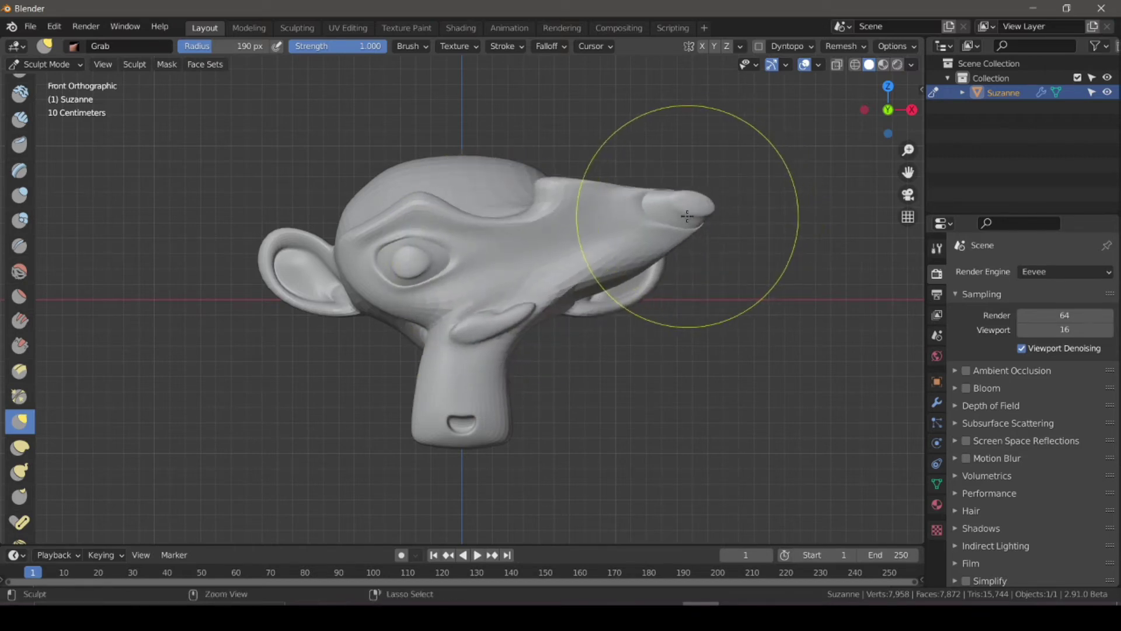
key(ctrl+z)
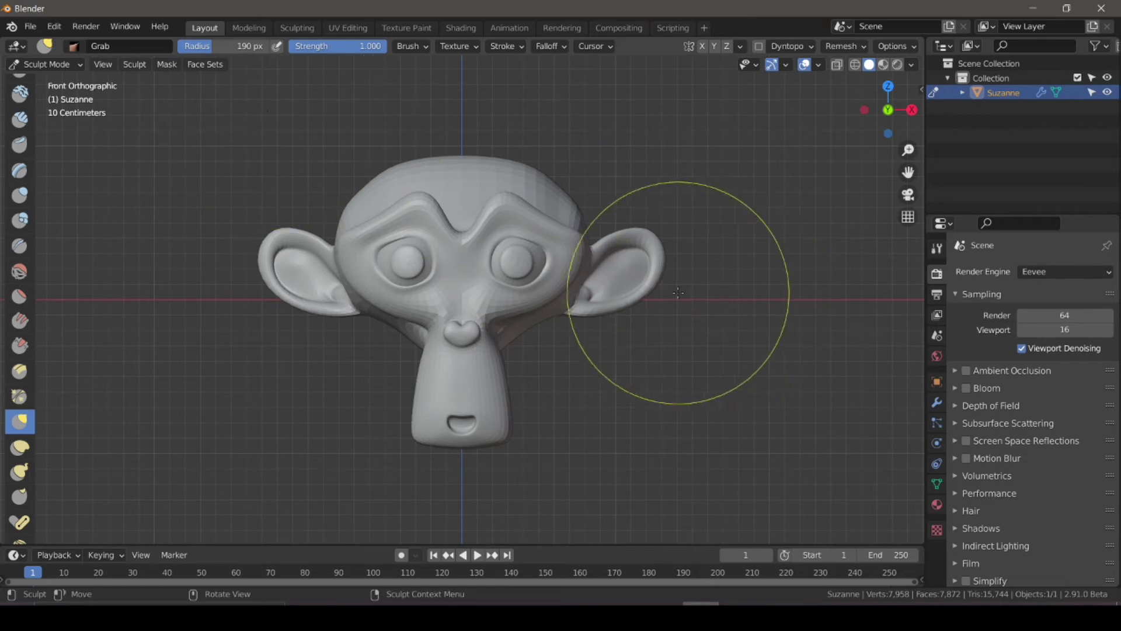
click(936, 249)
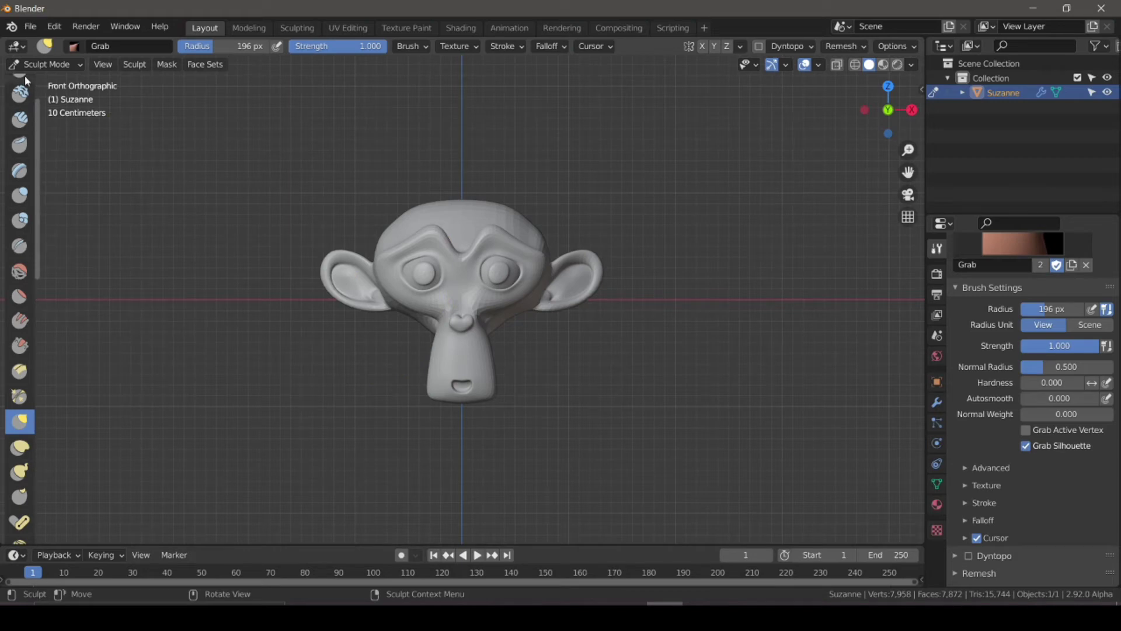
Back in Blender 2.92 Alpha, return the monkey to Object Mode and delete it.
scroll(20, 140, down, 5)
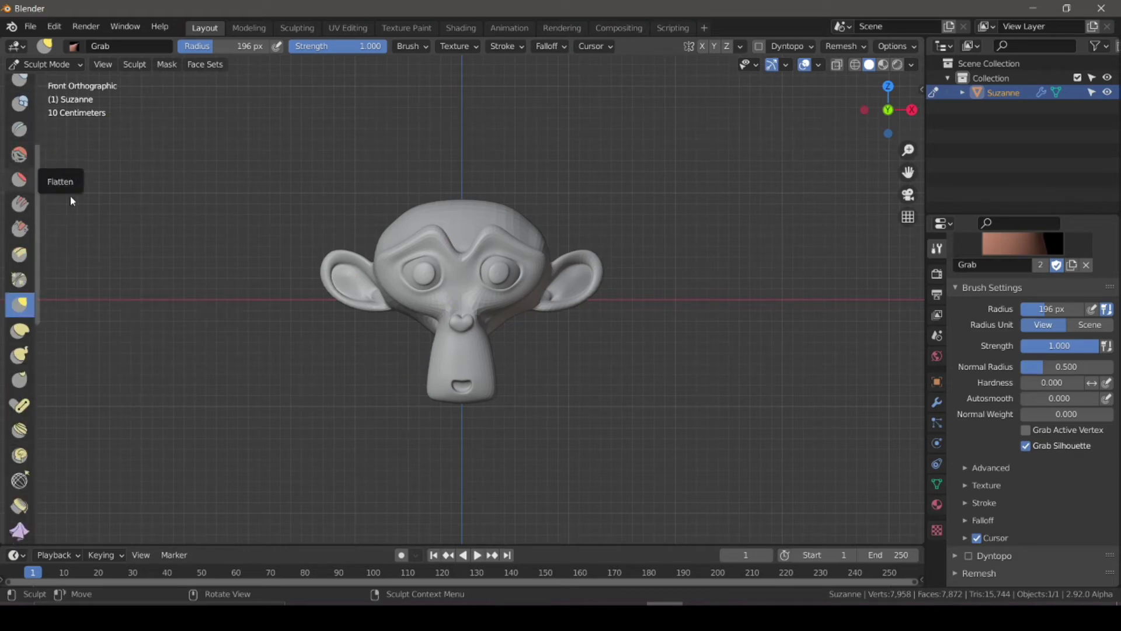
click(35, 64)
click(41, 82)
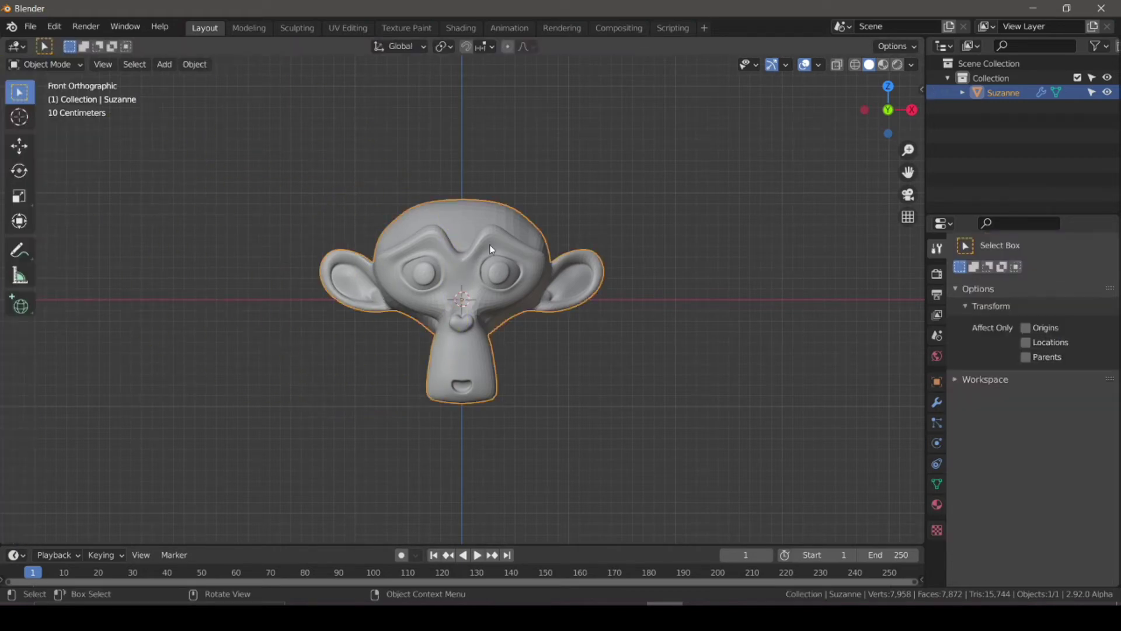
key(Delete)
Add a plane mesh at the scene's center and scale it up to several times its size.
key(shift+a)
mouse_move(450, 272)
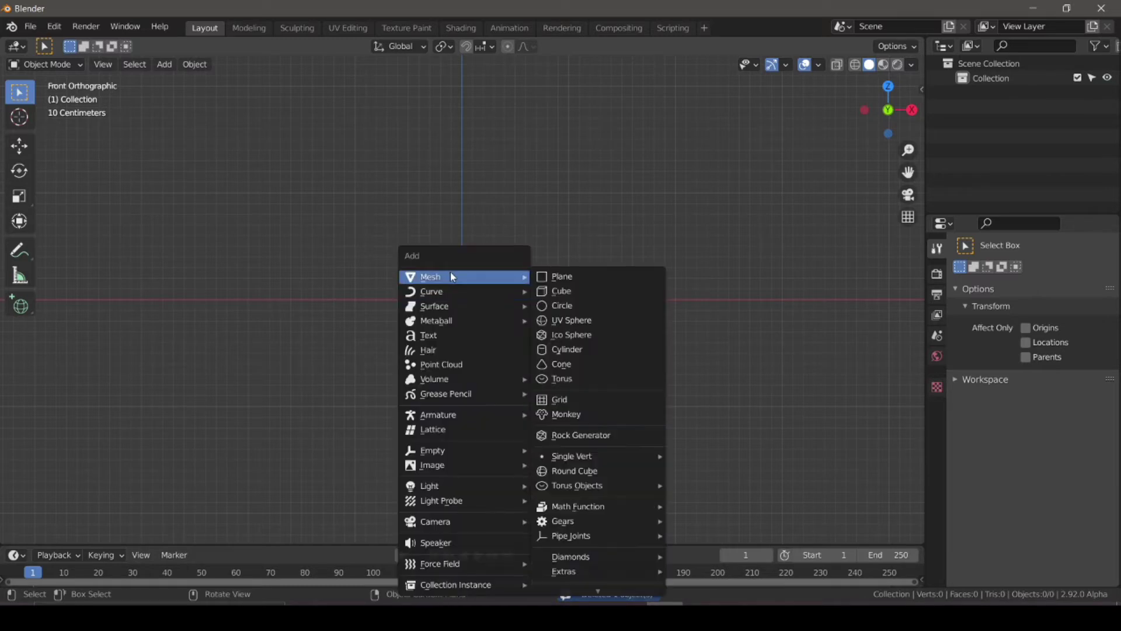
click(555, 273)
middle_drag(541, 281, 498, 333)
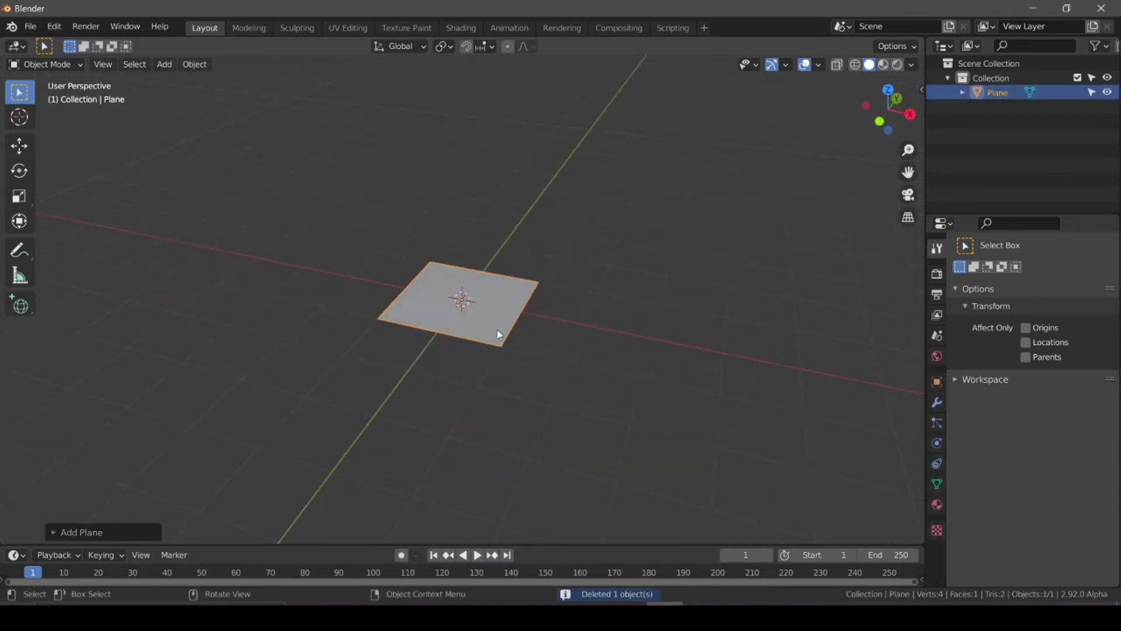
key(s)
click(681, 368)
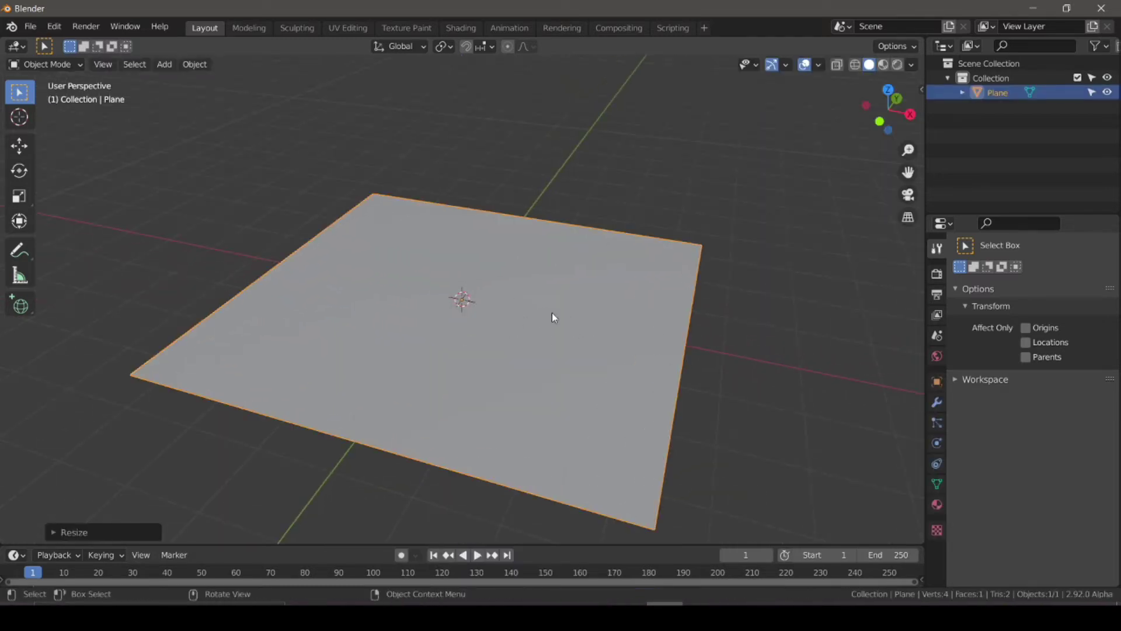
Subdivide the whole plane six times in Edit Mode.
key(Tab)
right_click(526, 298)
click(493, 276)
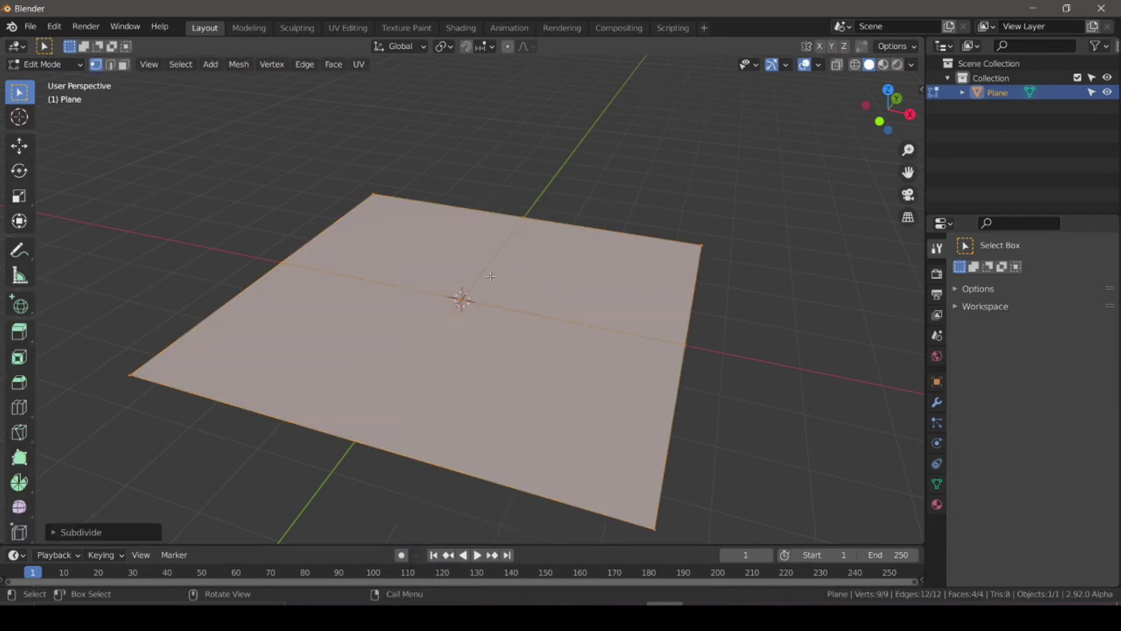
right_click(490, 281)
click(490, 276)
right_click(491, 280)
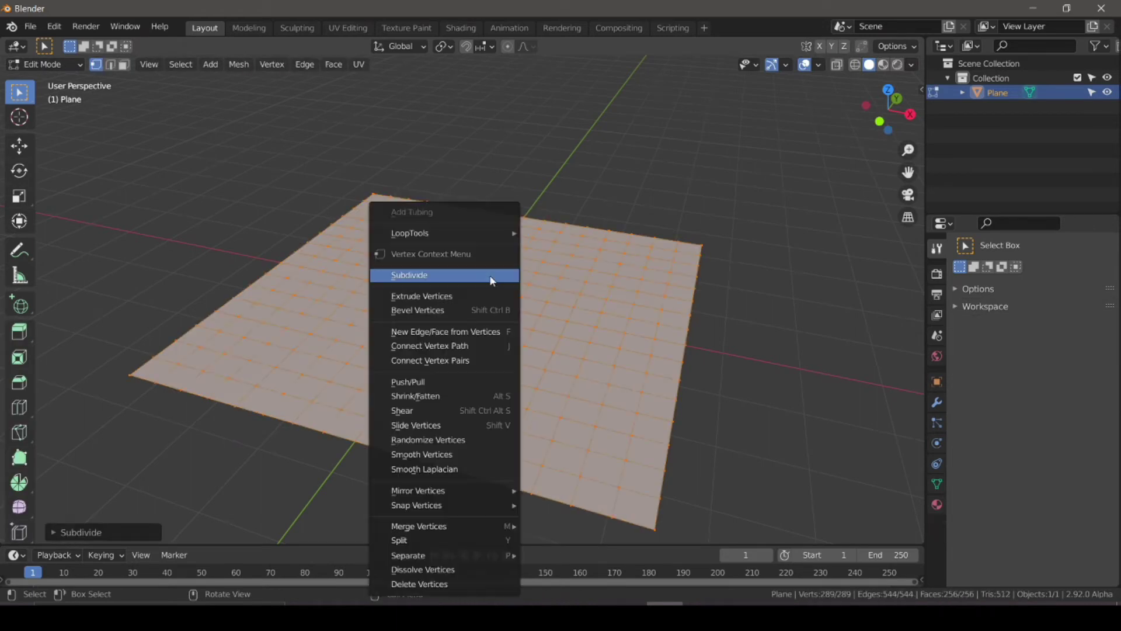
click(491, 278)
right_click(491, 278)
click(490, 277)
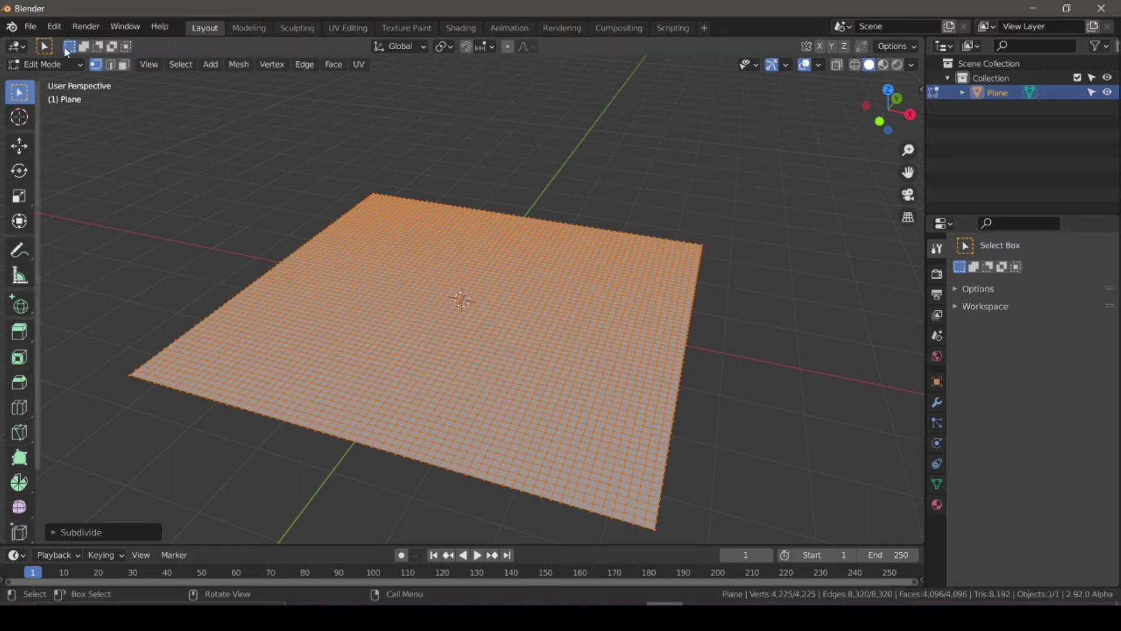
Put the plane in Sculpt Mode, view it from the top, and choose the Cloth brush.
click(23, 64)
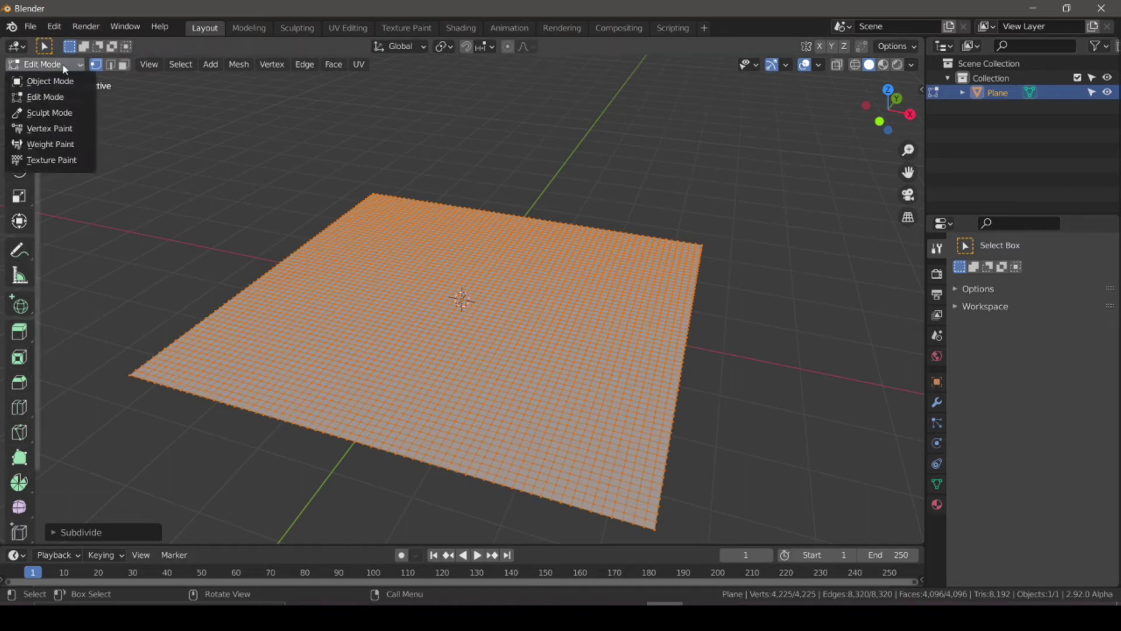
click(47, 112)
key(KP_7)
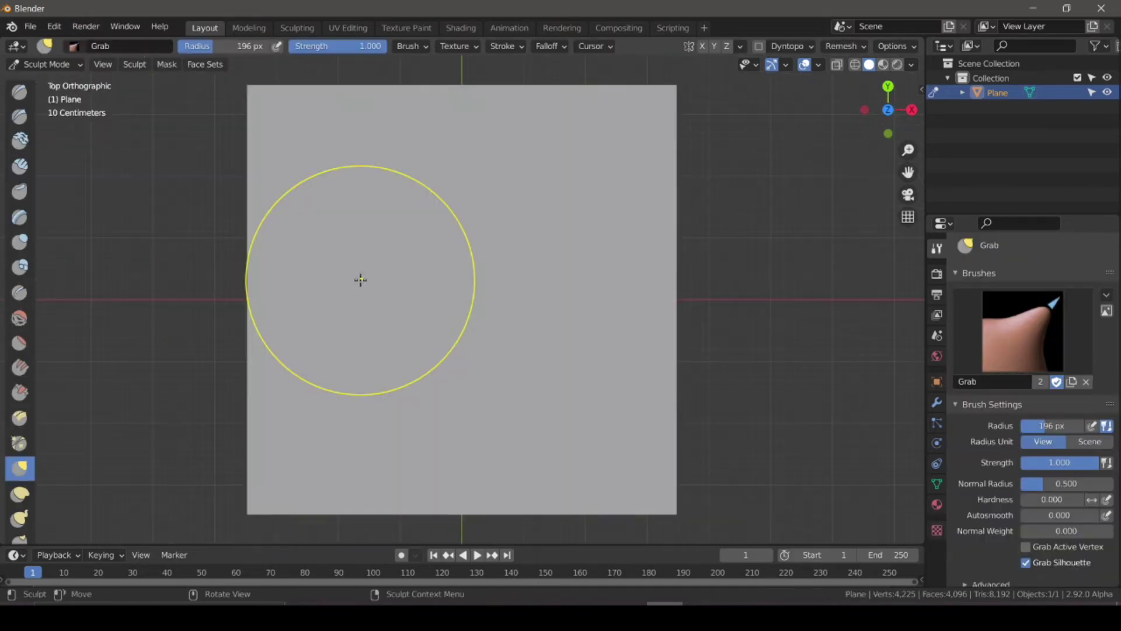
scroll(22, 463, down, 10)
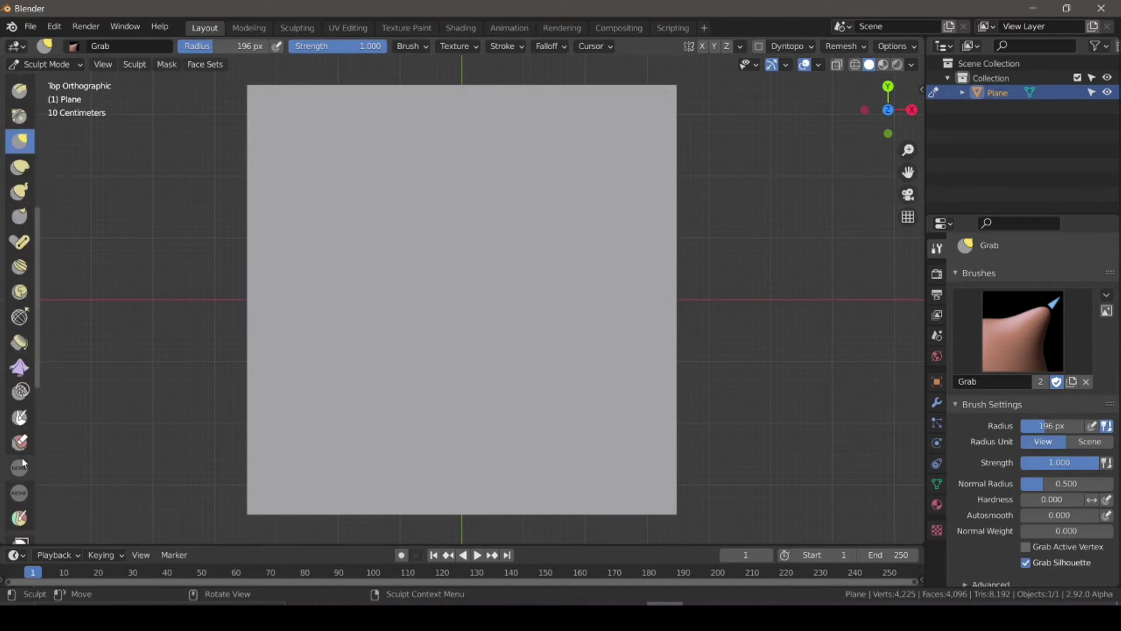
click(16, 373)
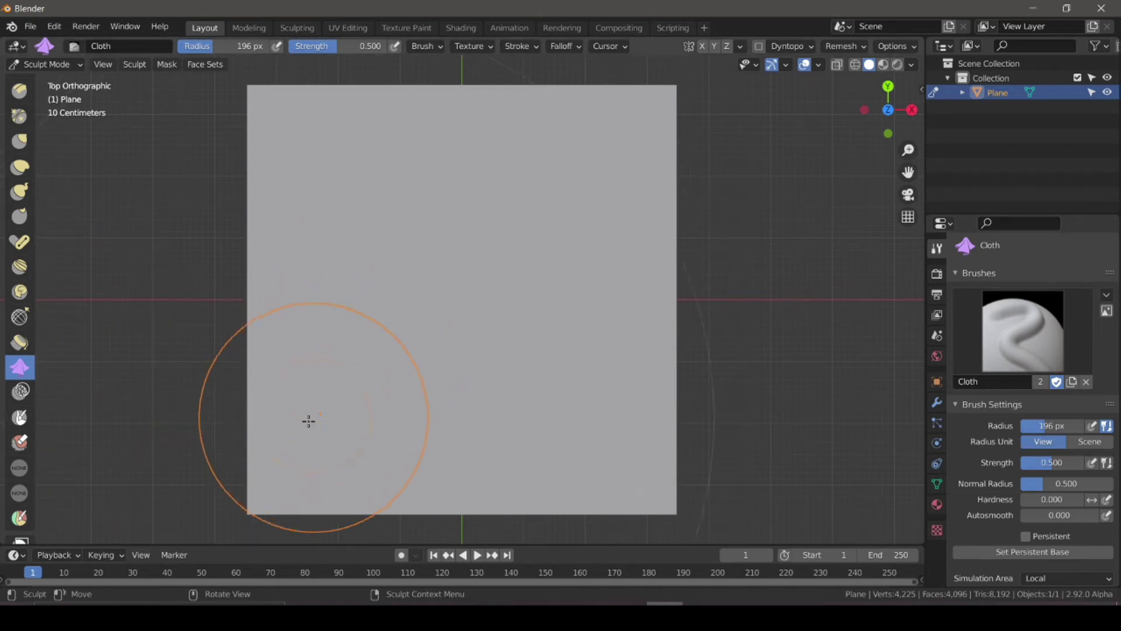
Try wrinkling the plane with a Cloth brush stroke, undo it, and bring the brush's simulation settings into view.
mouse_move(309, 421)
mouse_down()
mouse_move(415, 313)
mouse_move(488, 202)
mouse_move(513, 265)
mouse_move(531, 237)
mouse_move(582, 225)
mouse_move(501, 318)
mouse_move(500, 275)
mouse_move(569, 170)
mouse_move(485, 247)
mouse_move(399, 396)
mouse_up()
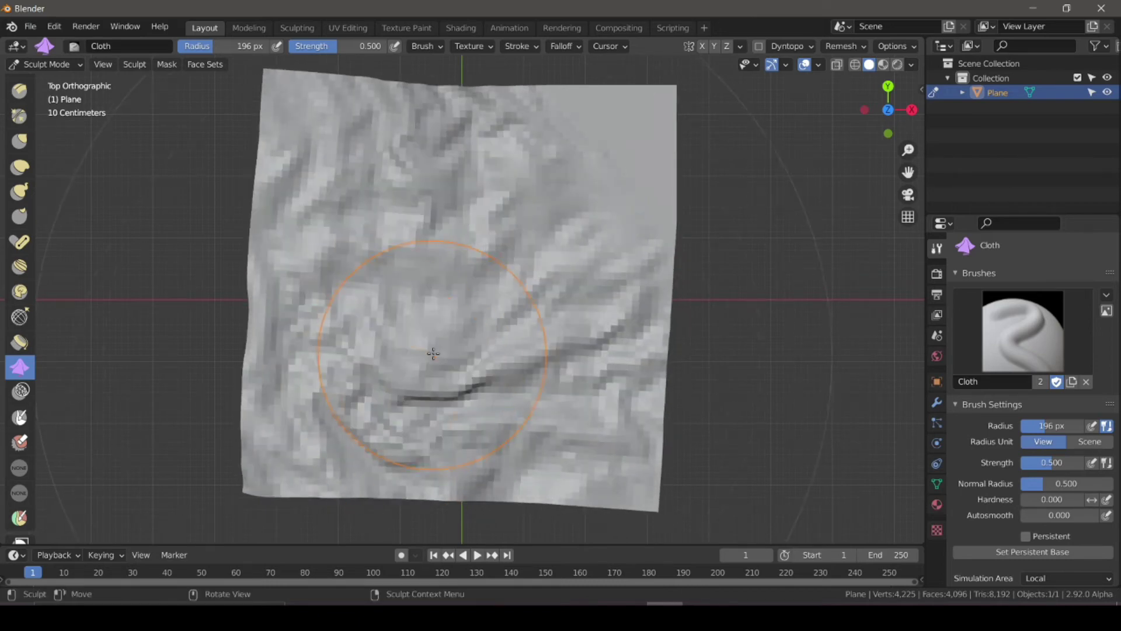
key(ctrl+z)
scroll(988, 478, down, 3)
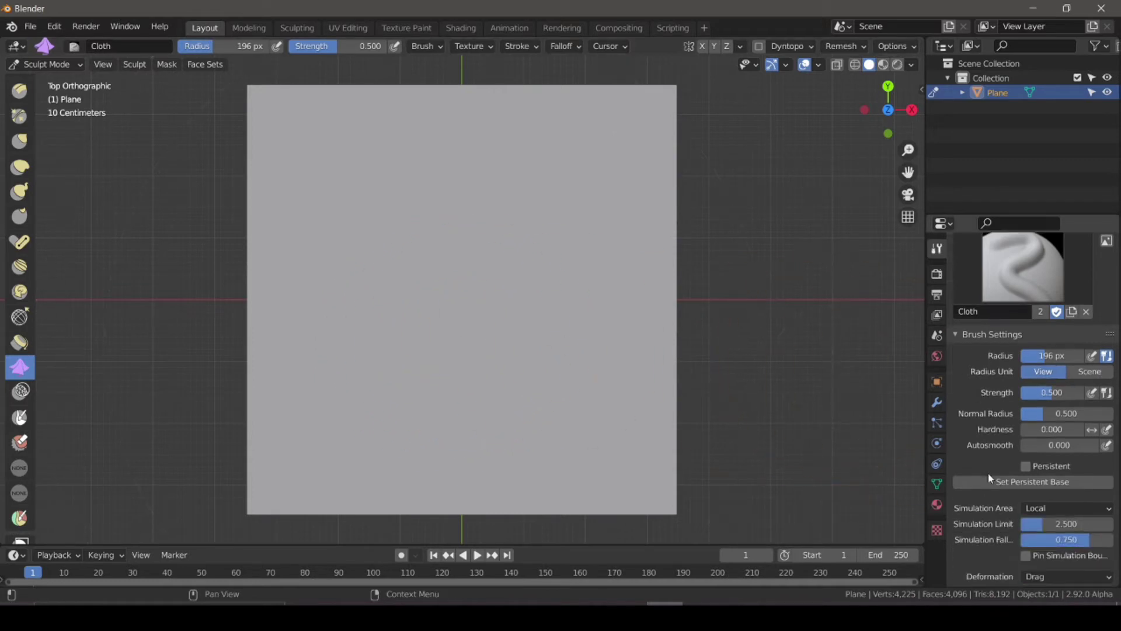
Set the Cloth brush's force falloff to Plane.
scroll(993, 362, down, 6)
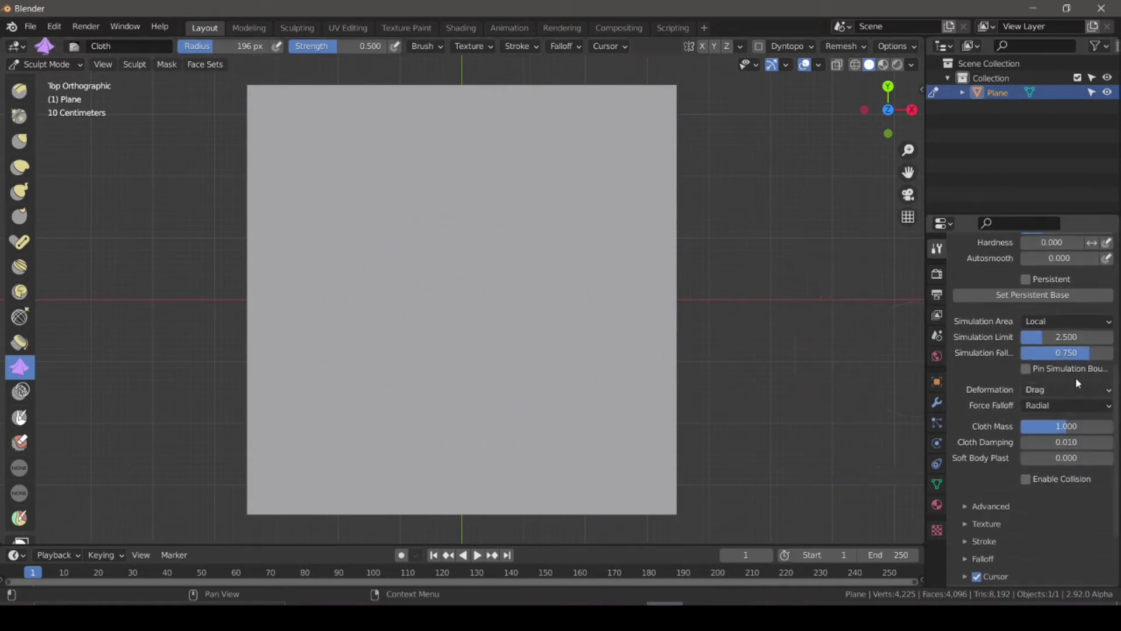
click(1038, 407)
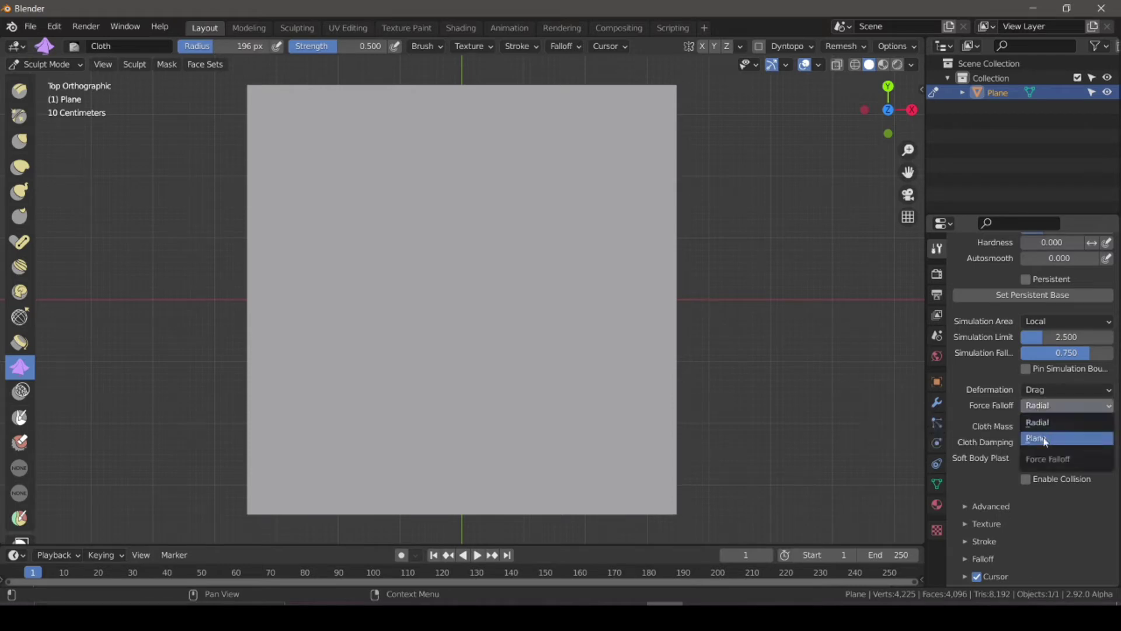
click(1046, 441)
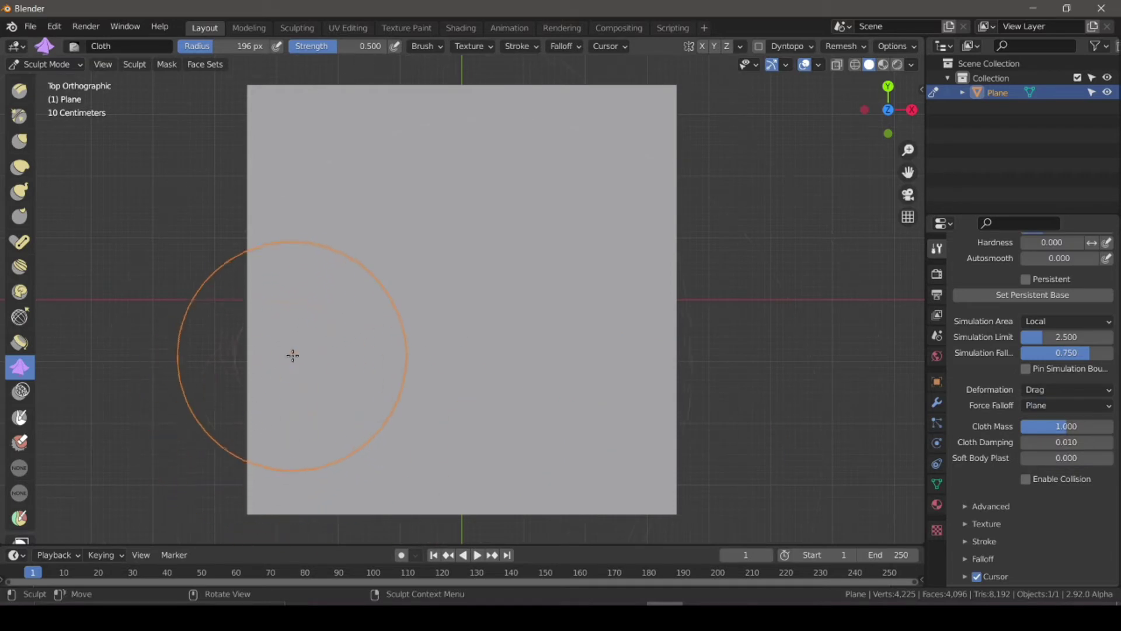
Sculpt crossing wrinkles across the plane with several Cloth brush strokes and view the result in perspective.
mouse_move(283, 358)
mouse_down()
mouse_move(315, 417)
mouse_move(333, 230)
mouse_move(428, 110)
mouse_move(523, 138)
mouse_move(592, 250)
mouse_move(575, 222)
mouse_move(518, 212)
mouse_move(507, 239)
mouse_move(532, 203)
mouse_move(494, 258)
mouse_up()
mouse_move(331, 250)
mouse_down()
mouse_move(368, 268)
mouse_move(479, 385)
mouse_move(486, 367)
mouse_up()
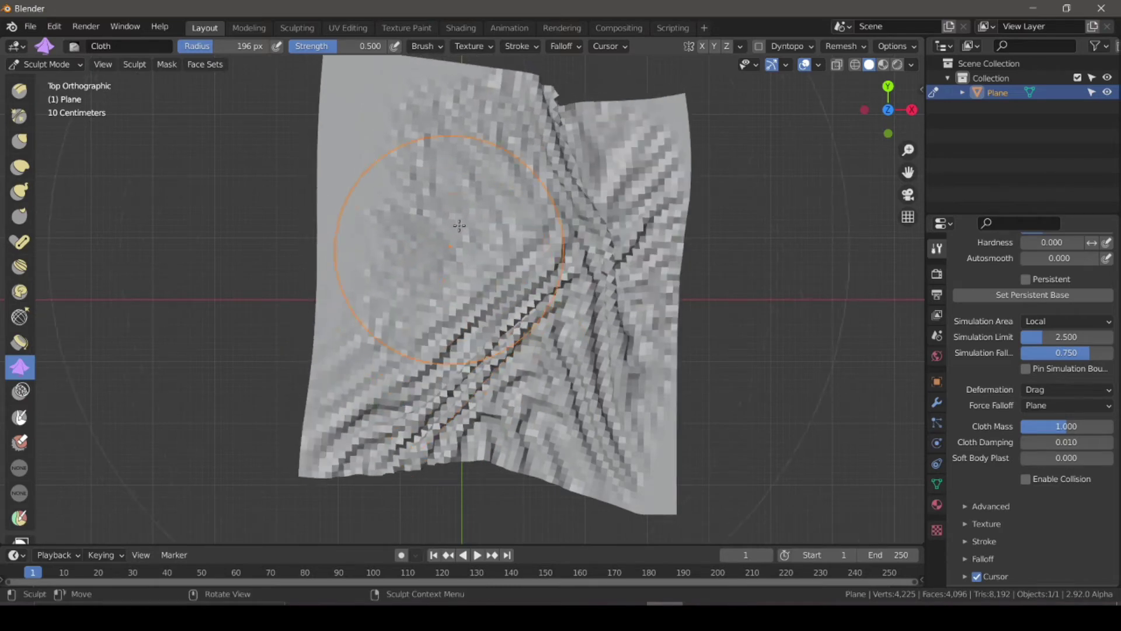
mouse_move(459, 158)
mouse_down()
mouse_move(401, 176)
mouse_move(526, 210)
mouse_move(590, 189)
mouse_up()
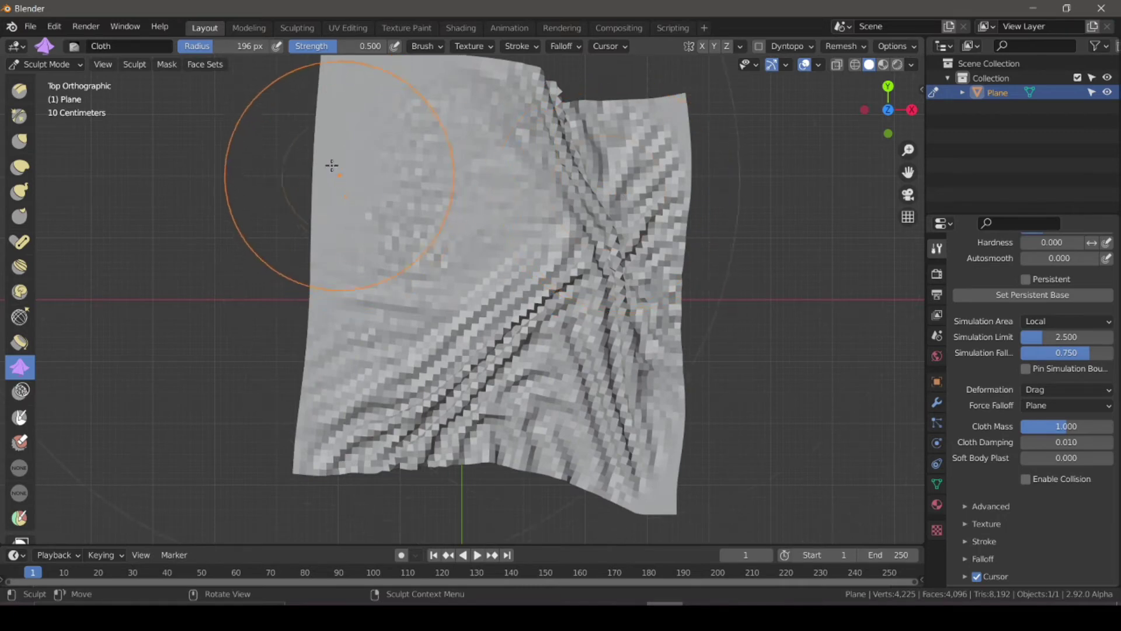
mouse_move(331, 166)
mouse_down()
mouse_move(608, 304)
mouse_move(707, 373)
mouse_up()
scroll(713, 376, up, 5)
mouse_move(725, 401)
middle_down()
mouse_move(640, 296)
mouse_move(631, 344)
mouse_move(617, 355)
middle_up()
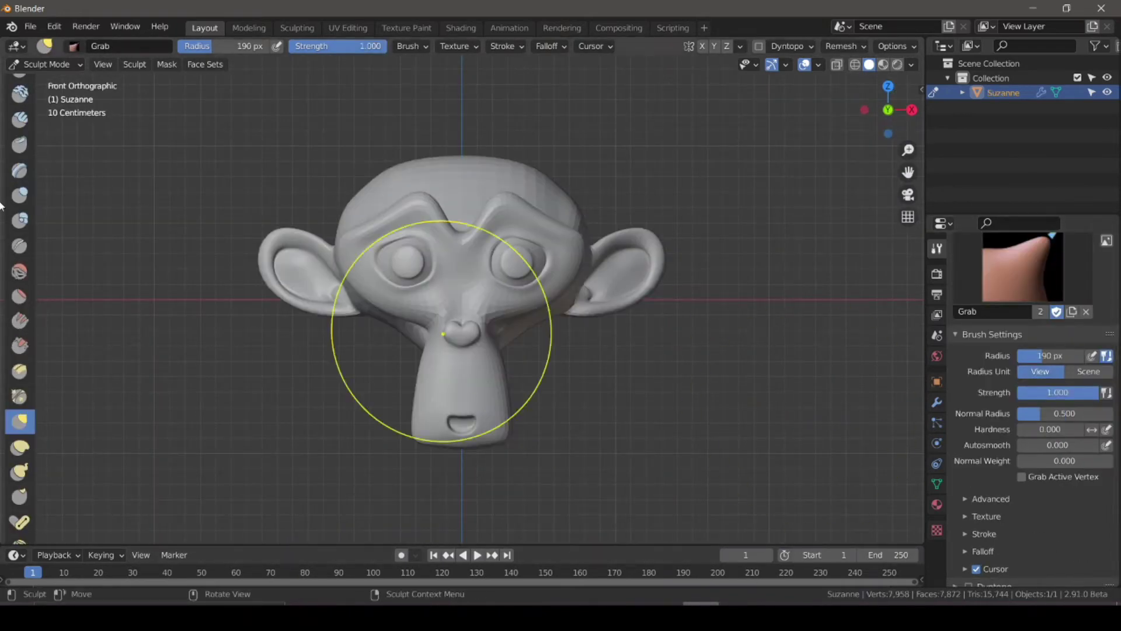
In Blender 2.91 Beta, choose the Cloth brush for the monkey head and check its Force Falloff options.
scroll(22, 467, down, 6)
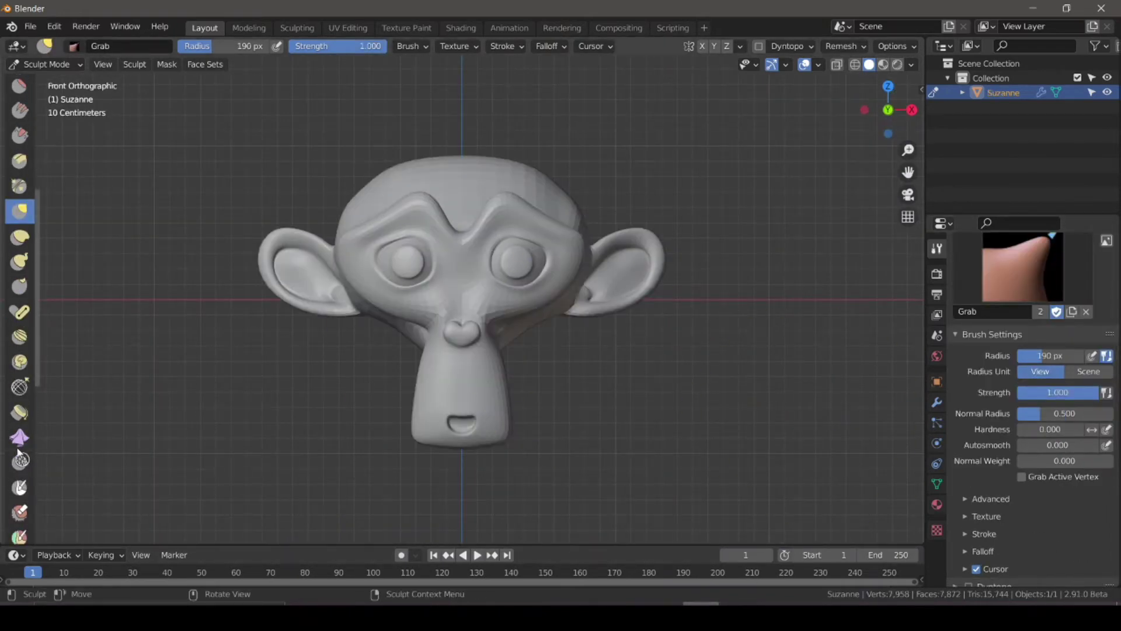
click(18, 444)
scroll(993, 444, down, 8)
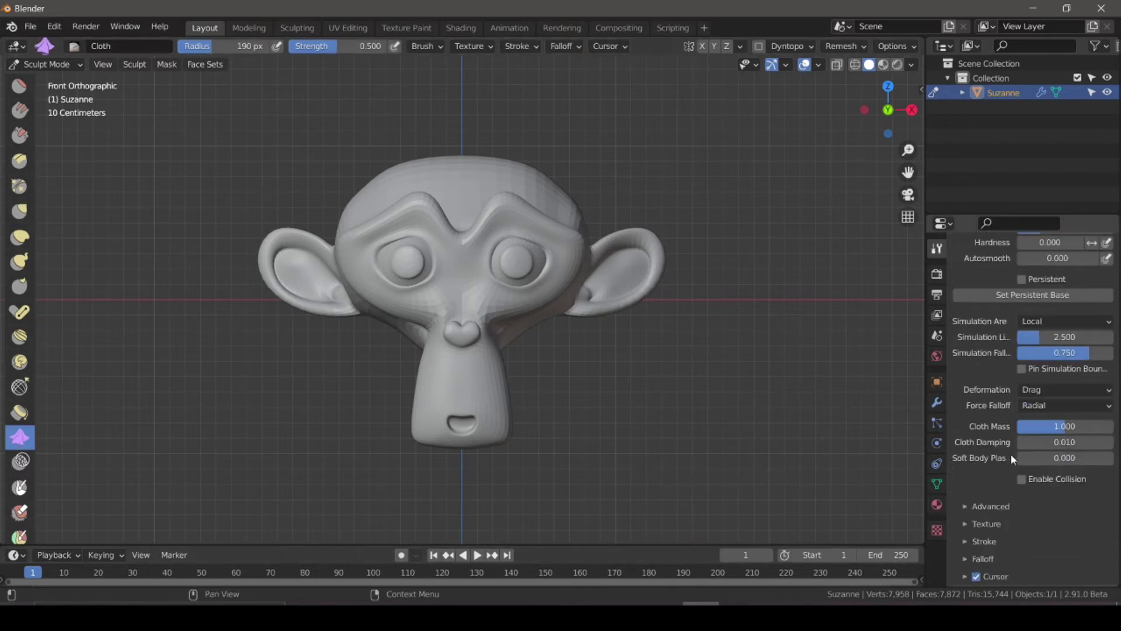
click(1046, 407)
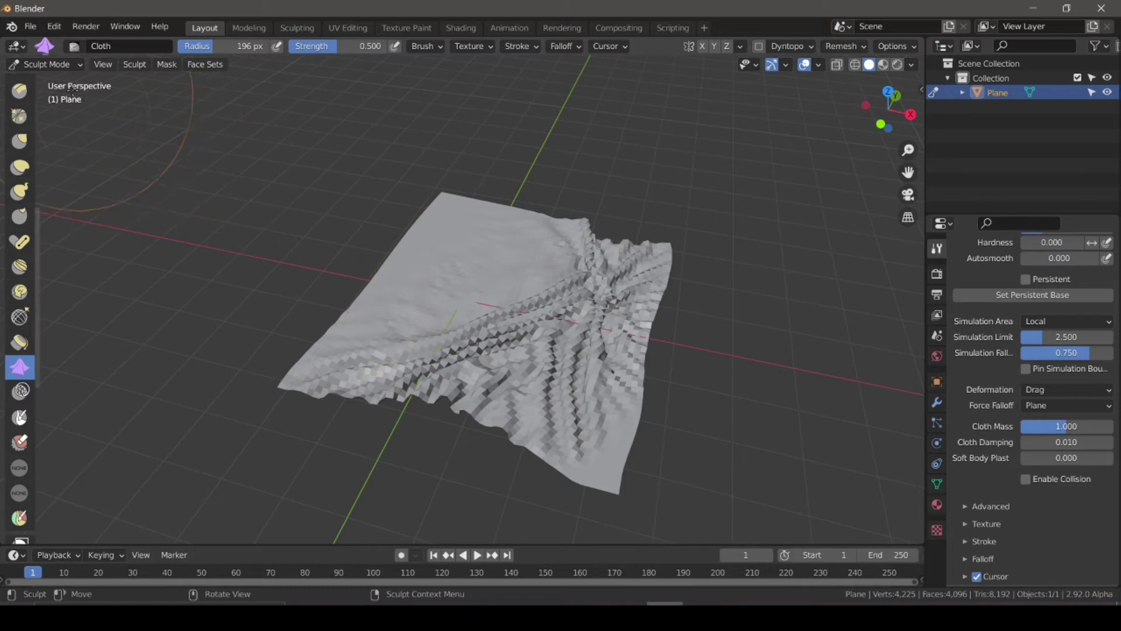
Return the wrinkled plane to Object Mode in Blender 2.92 Alpha and delete it.
click(44, 64)
click(36, 79)
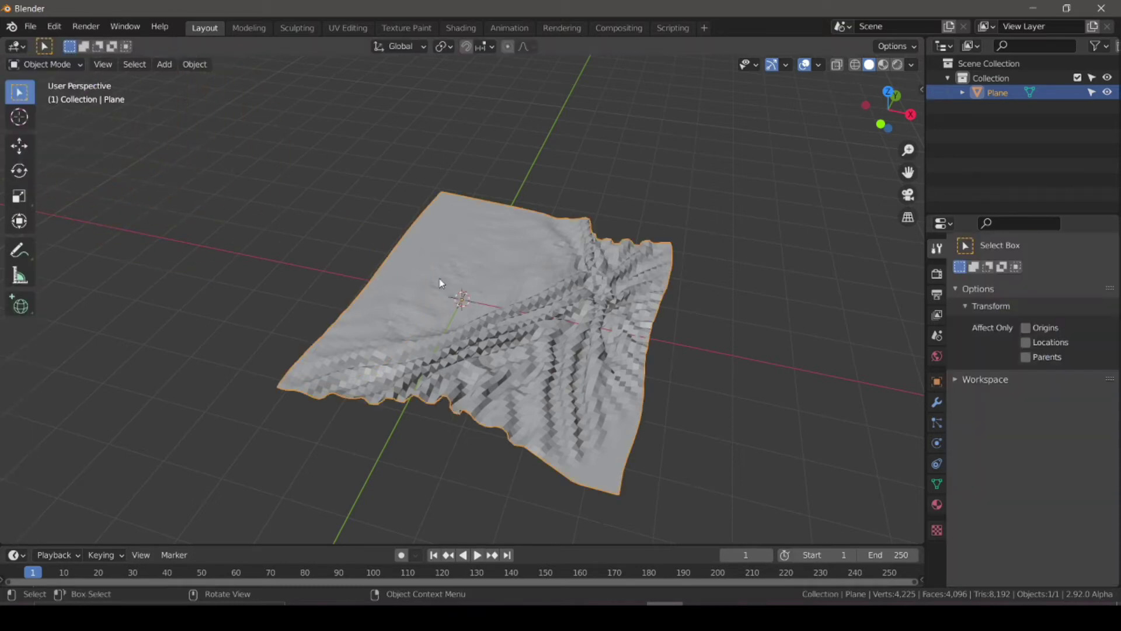
key(x)
click(458, 278)
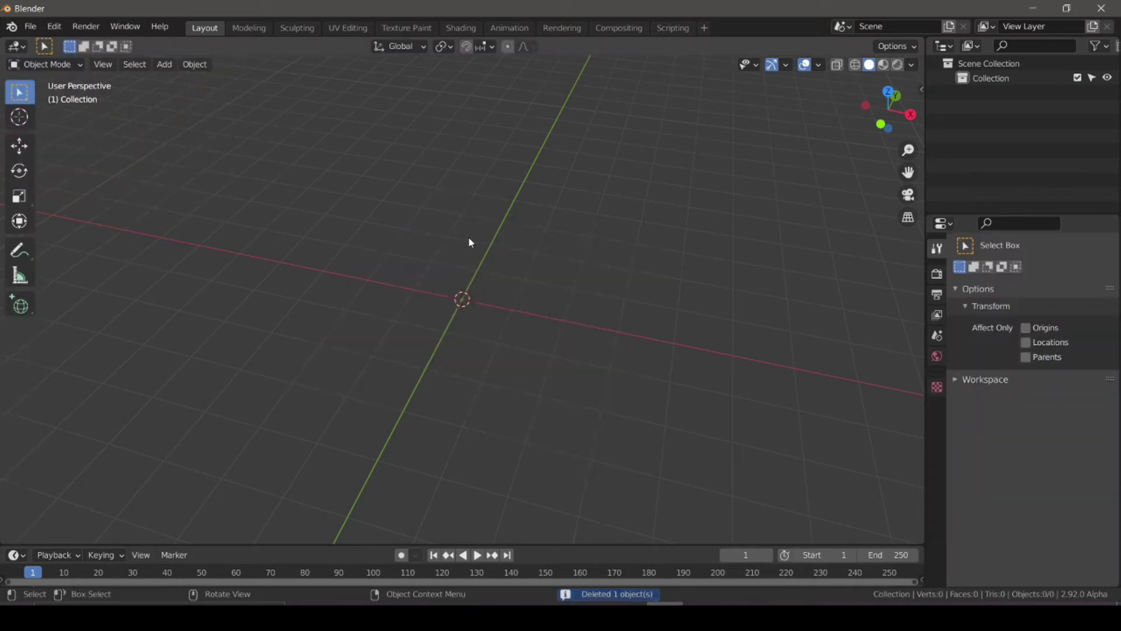
Add a monkey mesh at the scene's center and give it a level 2 subdivision surface.
key(shift+a)
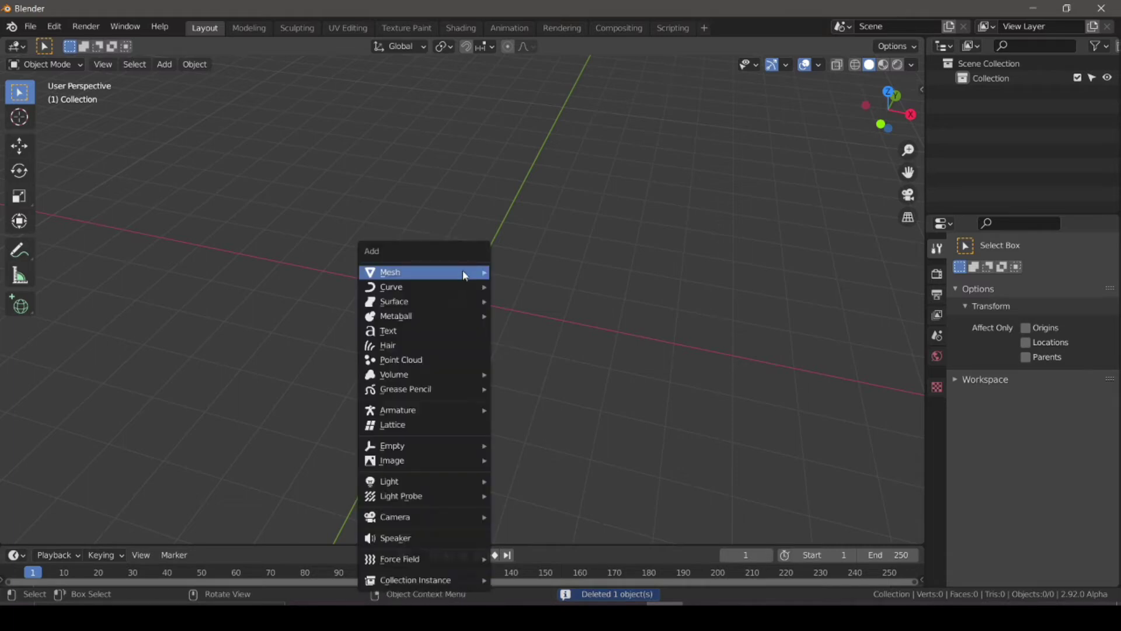
mouse_move(431, 271)
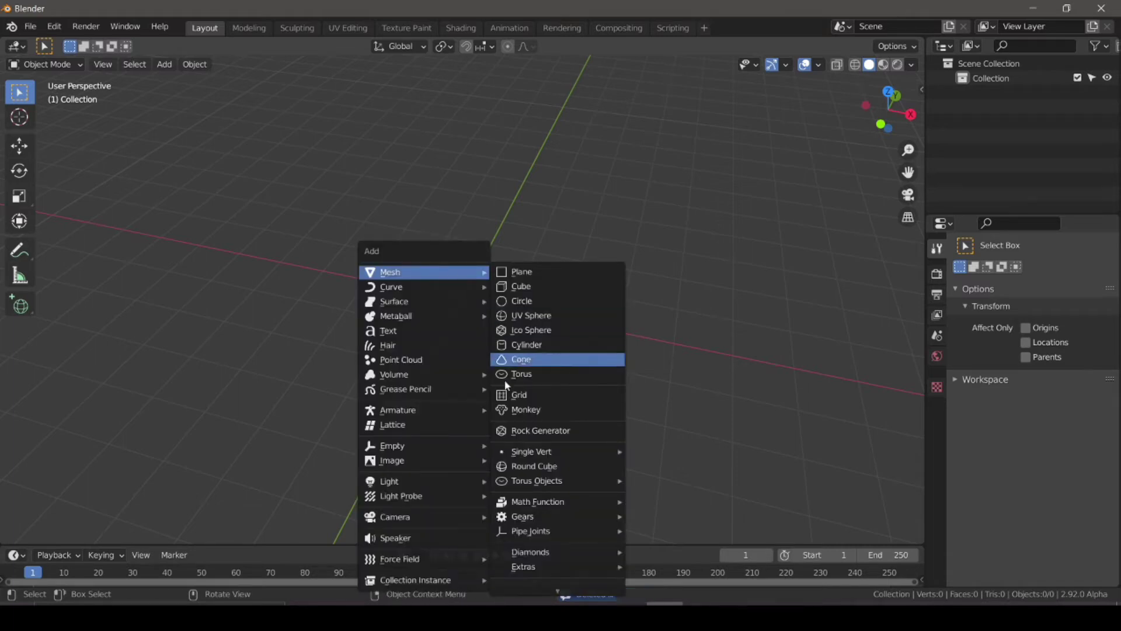
click(526, 410)
scroll(488, 361, up, 3)
key(ctrl+2)
middle_drag(492, 364, 549, 311)
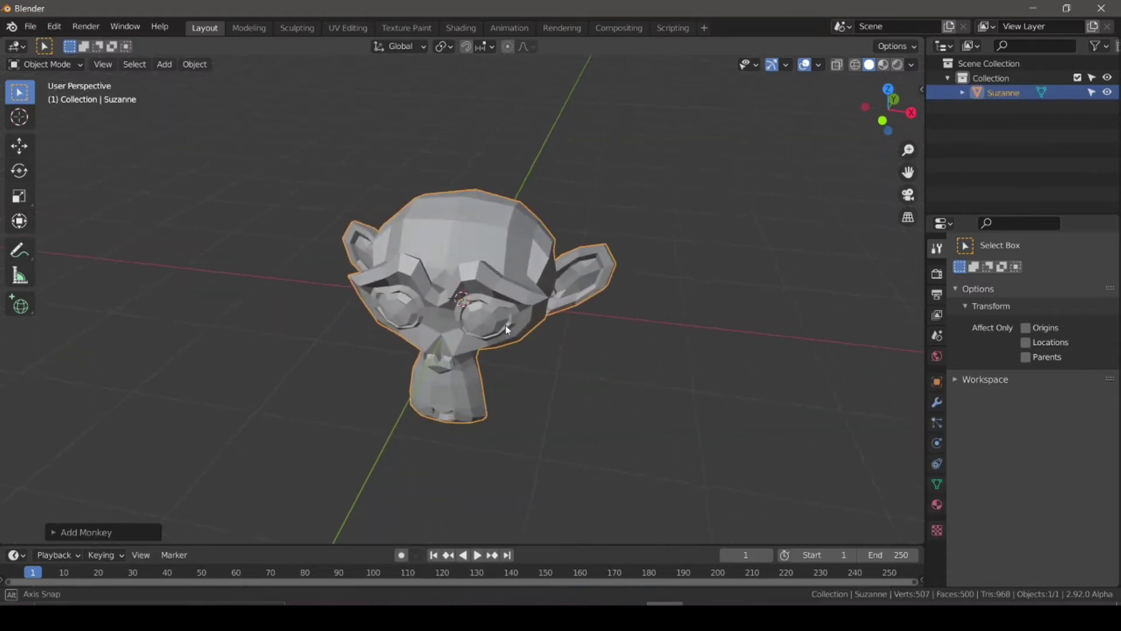
Put the monkey in Sculpt Mode, choose the Draw Face Sets brush, and view the head from the front.
click(47, 64)
click(52, 111)
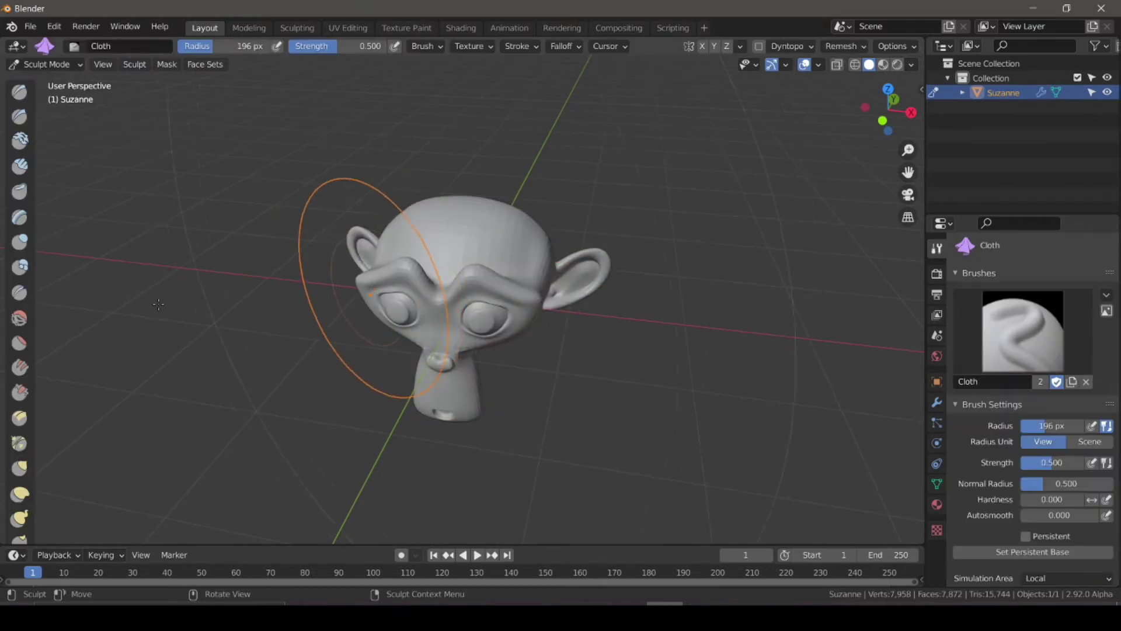
scroll(21, 393, down, 6)
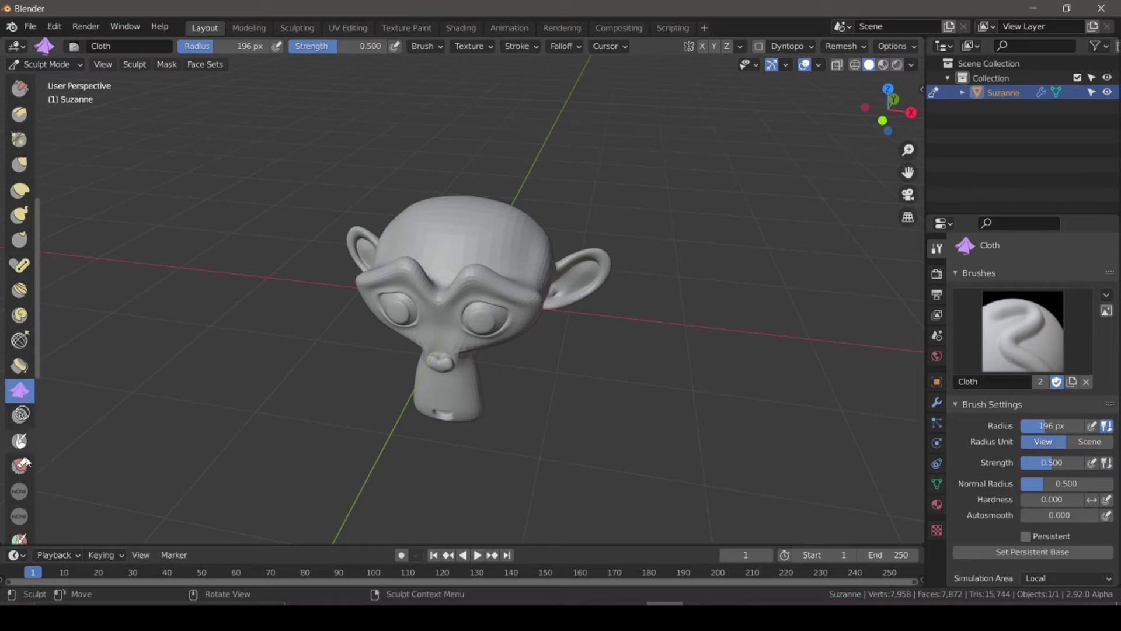
scroll(20, 446, down, 3)
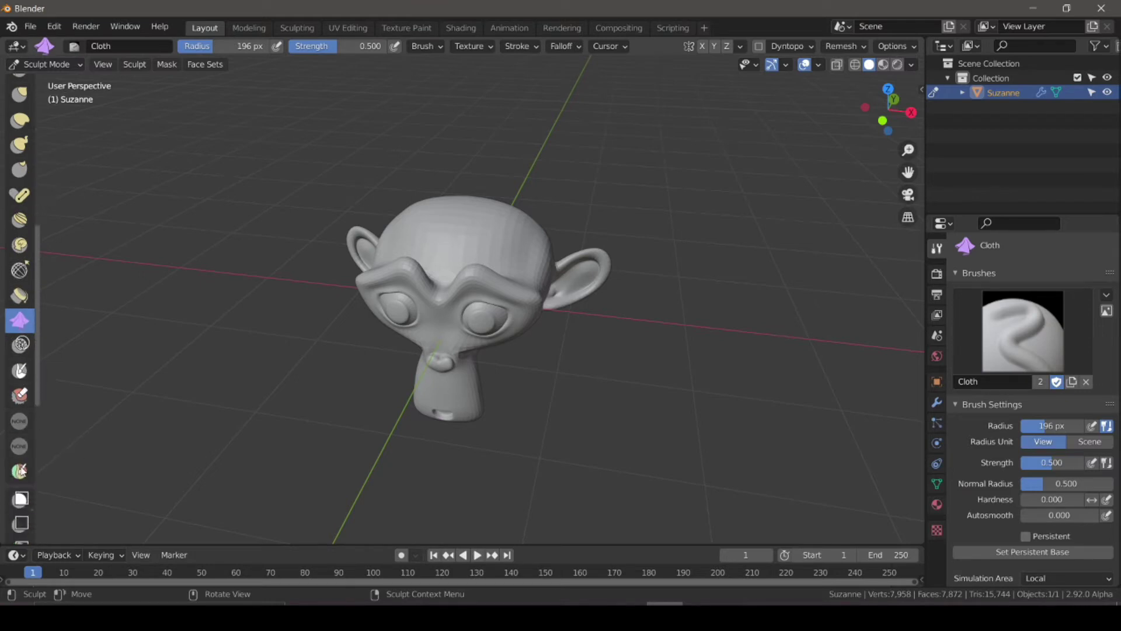
click(20, 472)
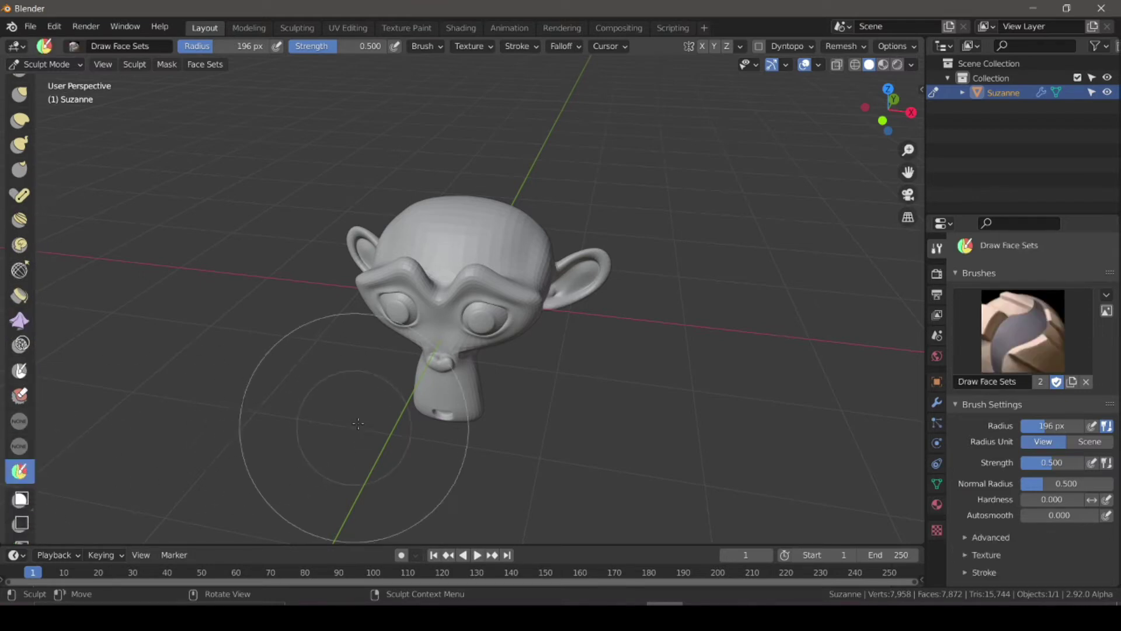
scroll(370, 374, up, 3)
key(KP_1)
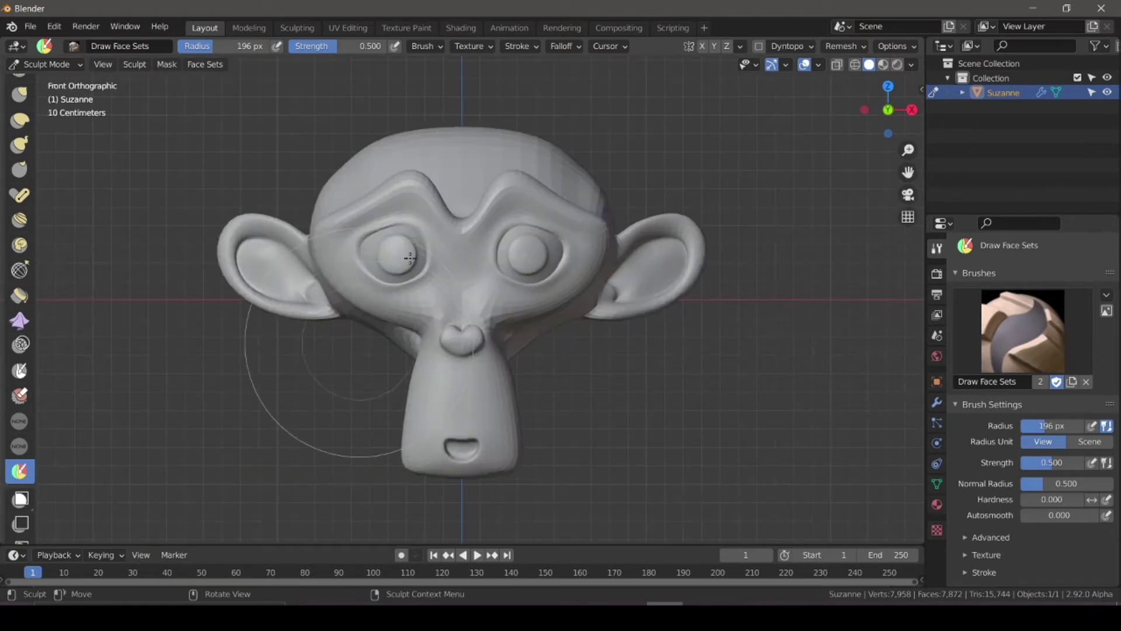
With a 122 px brush radius, paint one face set around one eye and half the muzzle, and another over the opposite half of the head.
key(f)
click(443, 228)
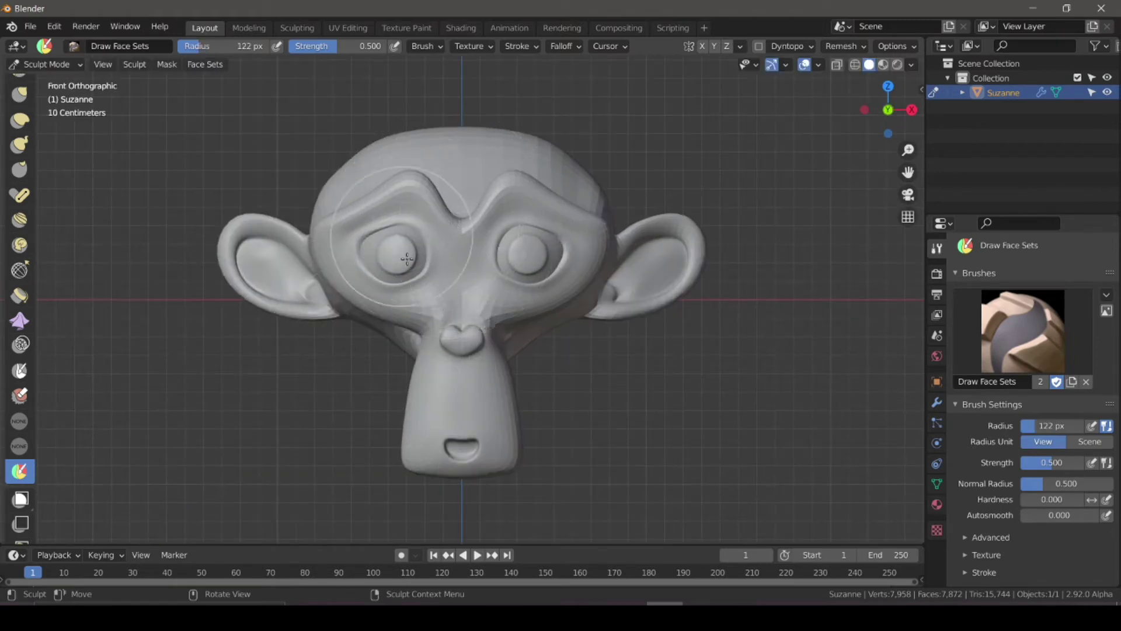
mouse_move(449, 233)
mouse_down()
mouse_move(432, 274)
mouse_move(425, 204)
mouse_move(370, 239)
mouse_up()
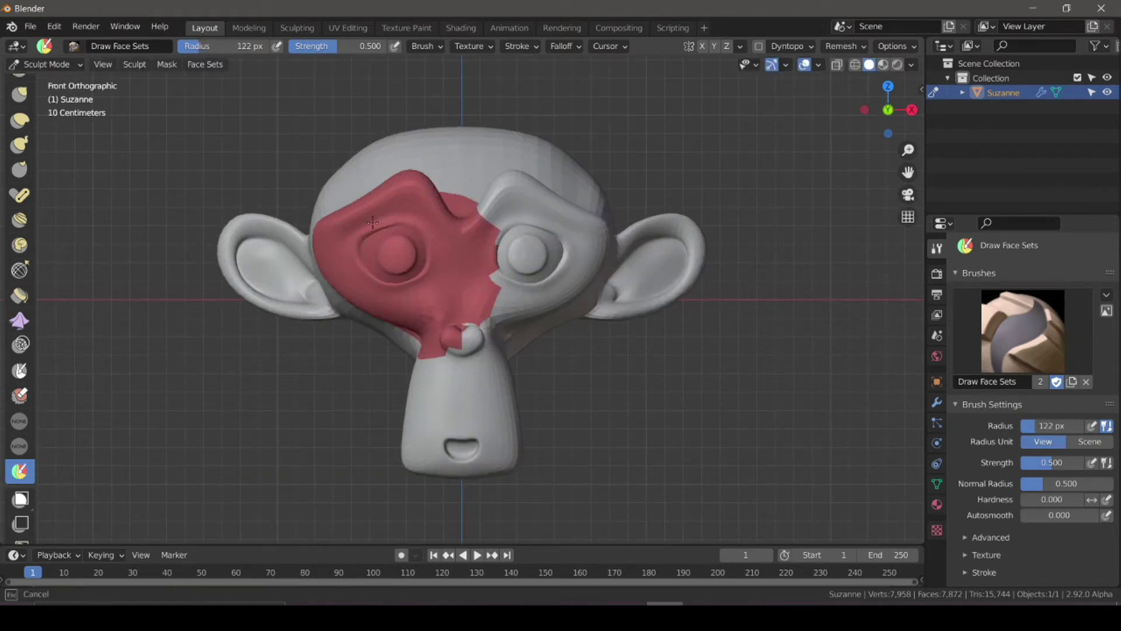
mouse_move(415, 371)
mouse_down()
mouse_move(450, 453)
mouse_move(497, 432)
mouse_move(493, 268)
mouse_up()
mouse_move(496, 170)
mouse_down()
mouse_move(549, 274)
mouse_move(580, 174)
mouse_up()
mouse_move(587, 276)
mouse_down()
mouse_move(672, 257)
mouse_move(509, 343)
mouse_move(458, 453)
mouse_move(503, 470)
mouse_up()
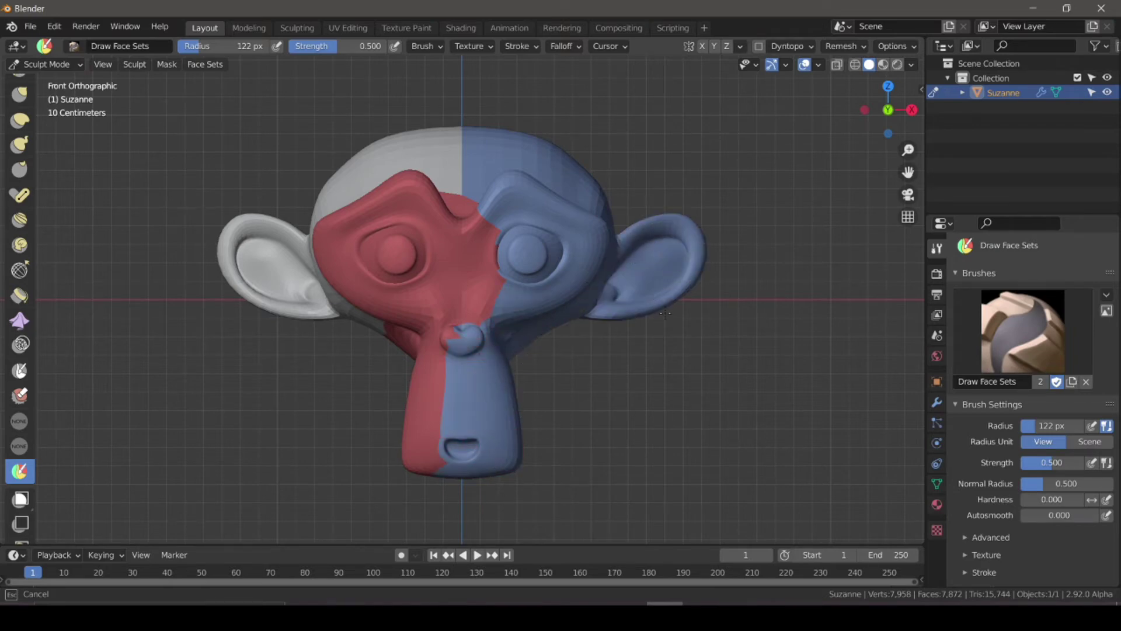
drag(665, 313, 663, 292)
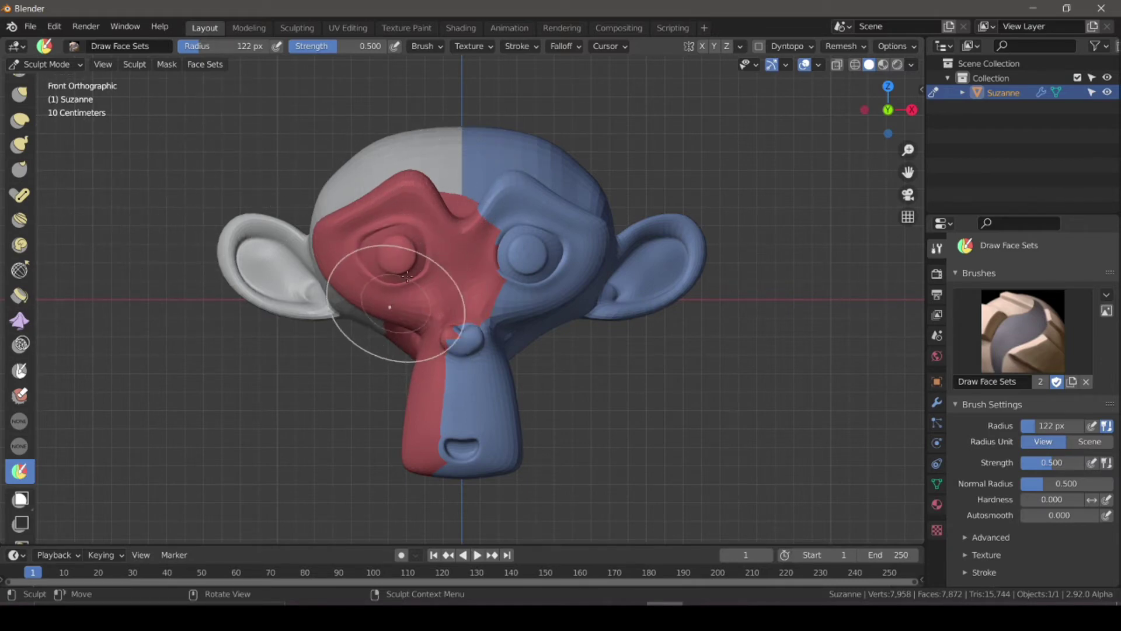
Choose the Edit Face Set tool in Grow Face Set mode and expand the red face set across the face.
click(202, 66)
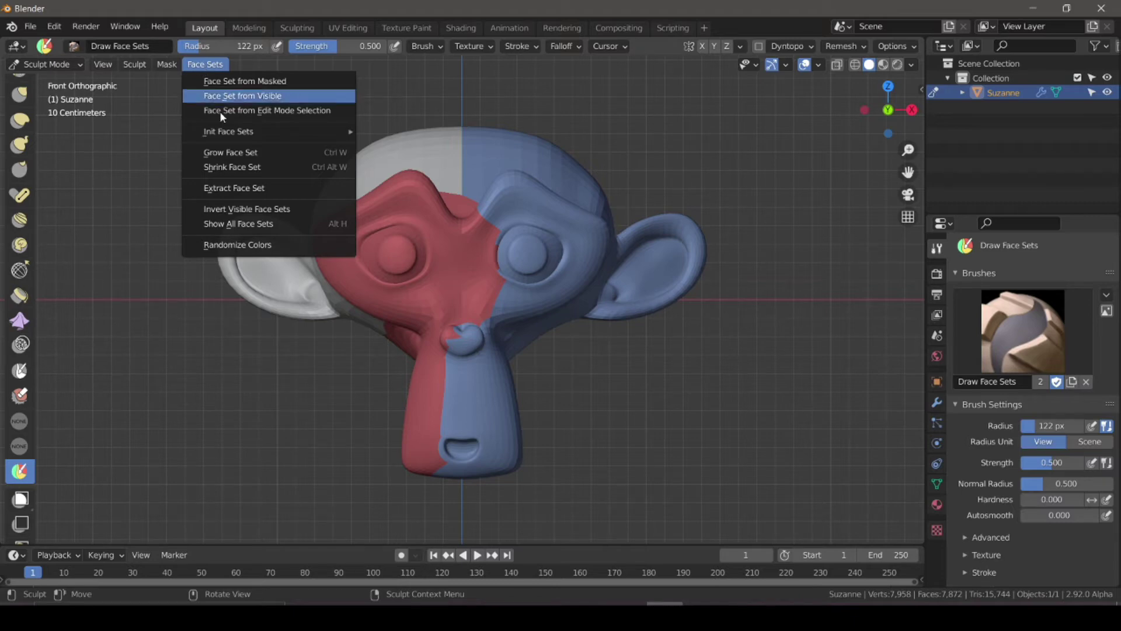
mouse_move(244, 136)
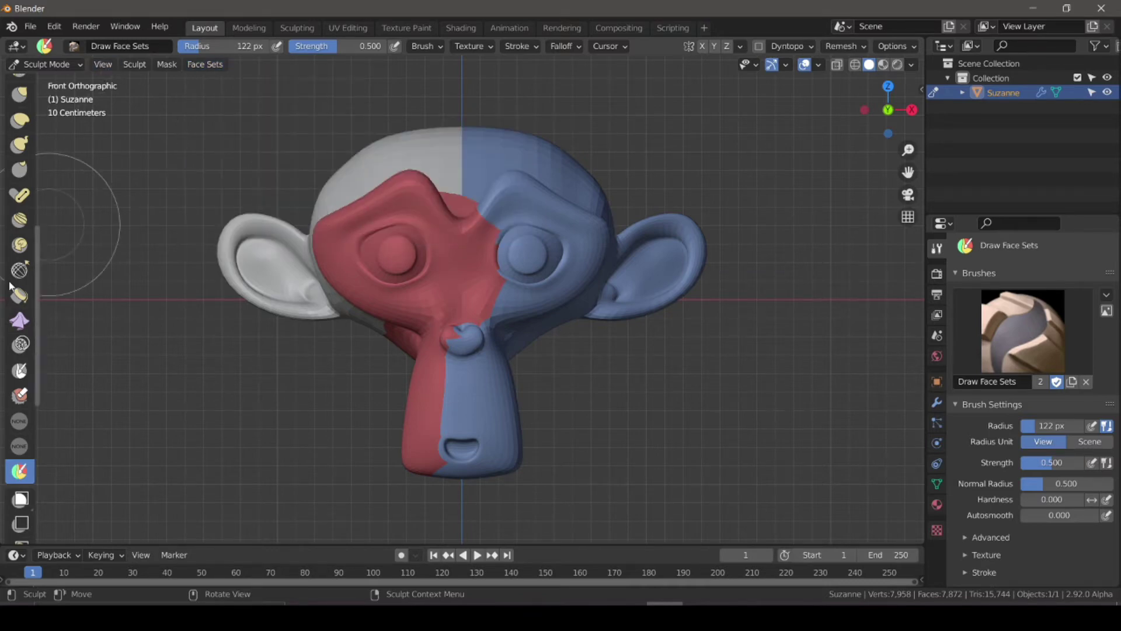
scroll(11, 432, down, 6)
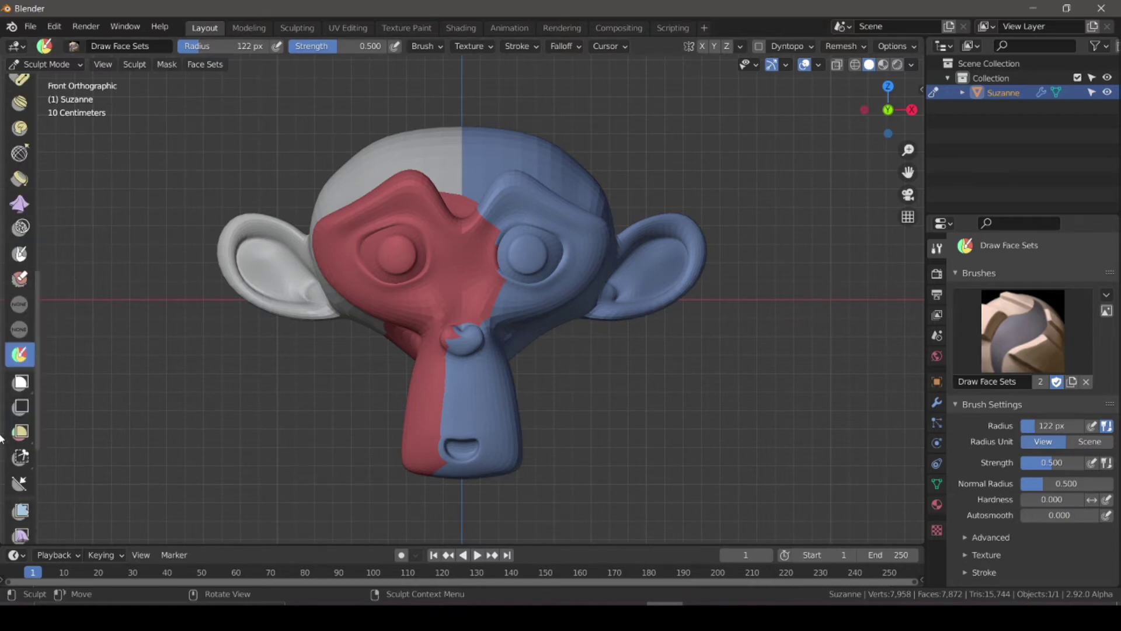
scroll(20, 346, down, 2)
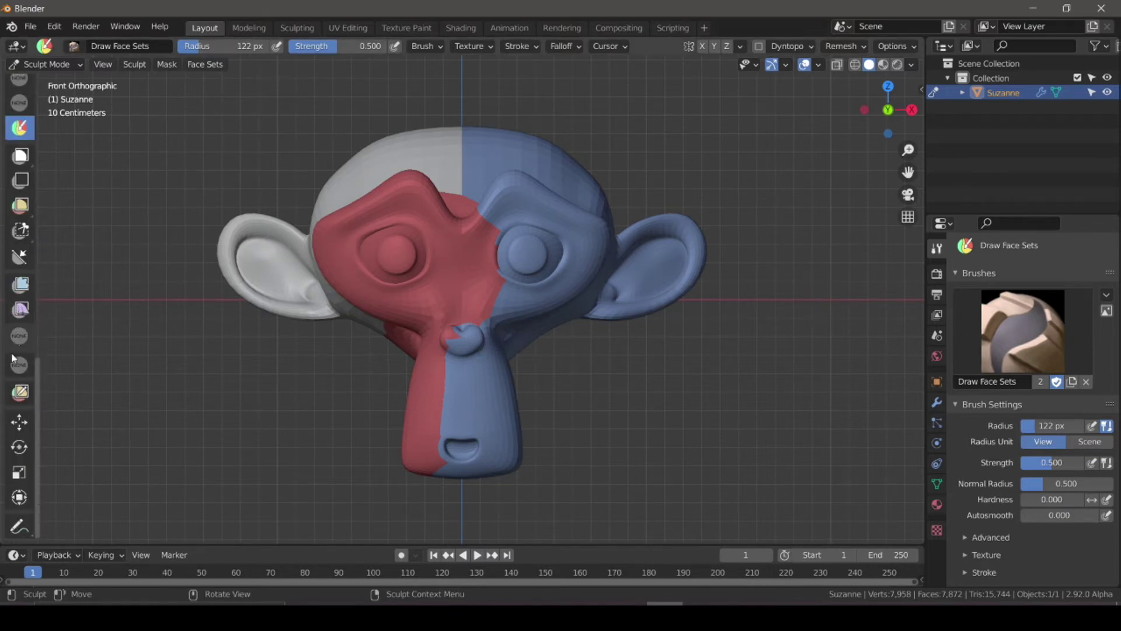
click(20, 392)
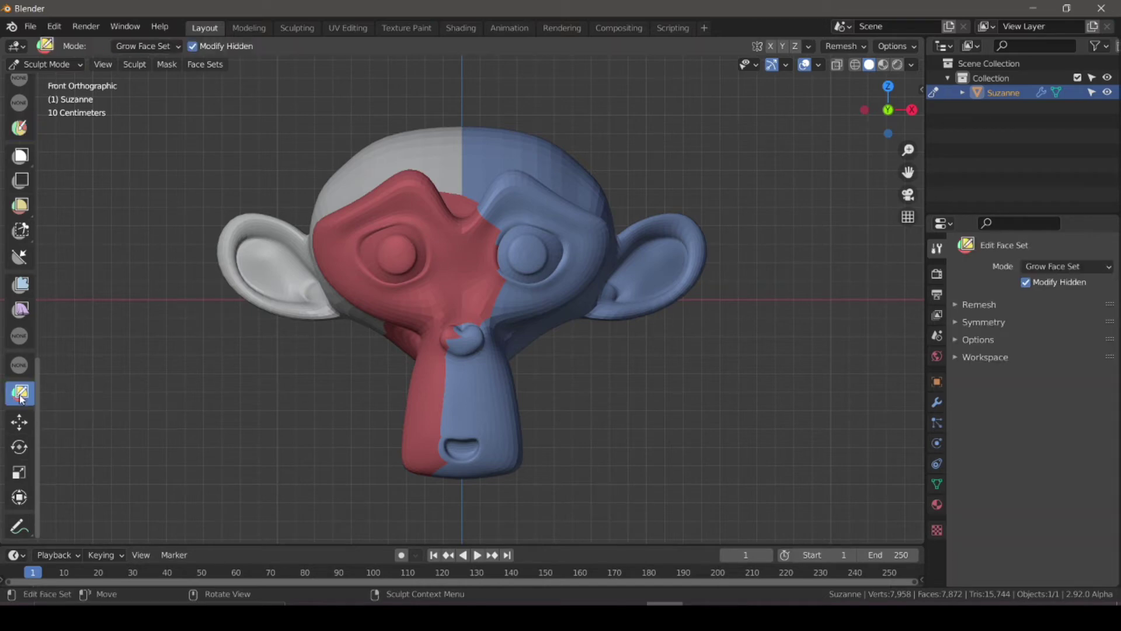
click(202, 64)
click(366, 243)
click(205, 65)
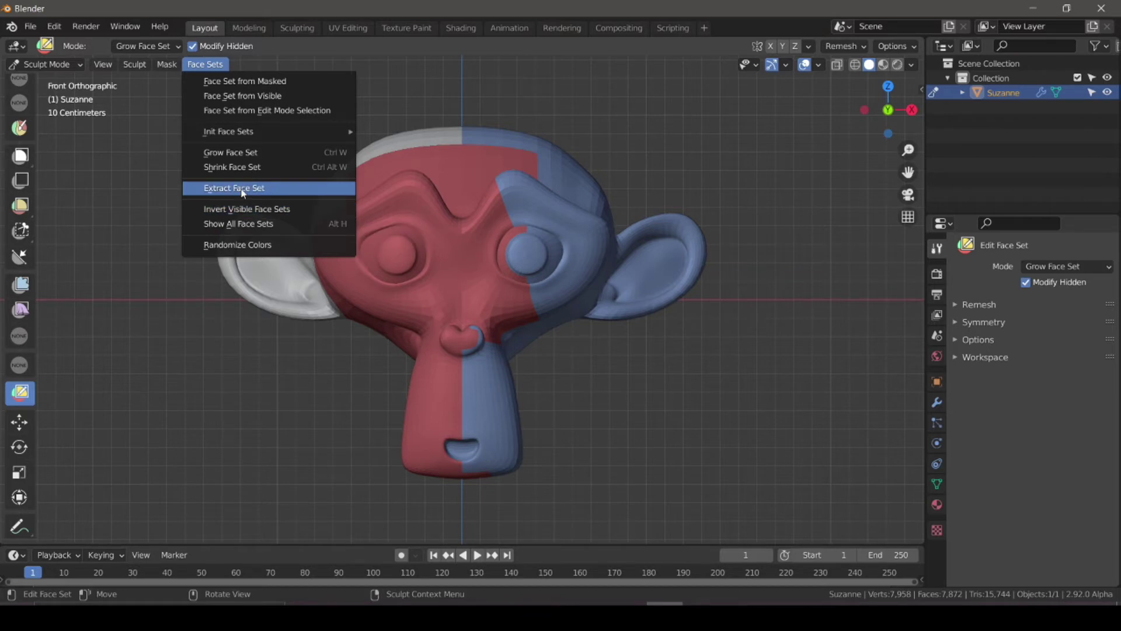
click(164, 65)
click(163, 64)
click(105, 64)
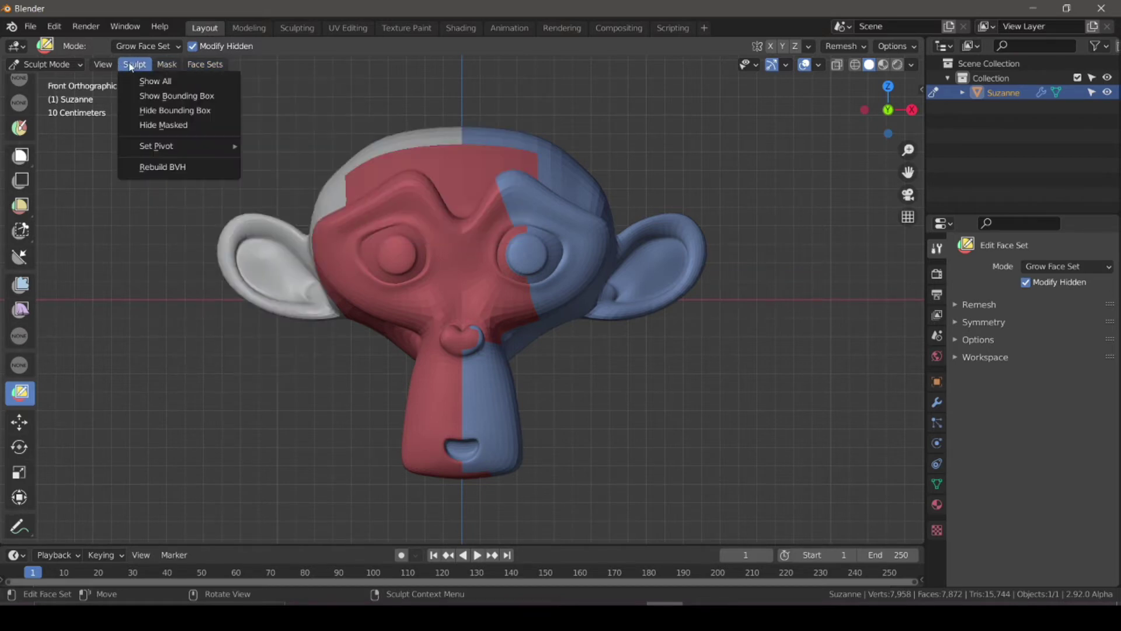
click(111, 65)
click(104, 64)
click(104, 65)
click(134, 64)
mouse_move(164, 67)
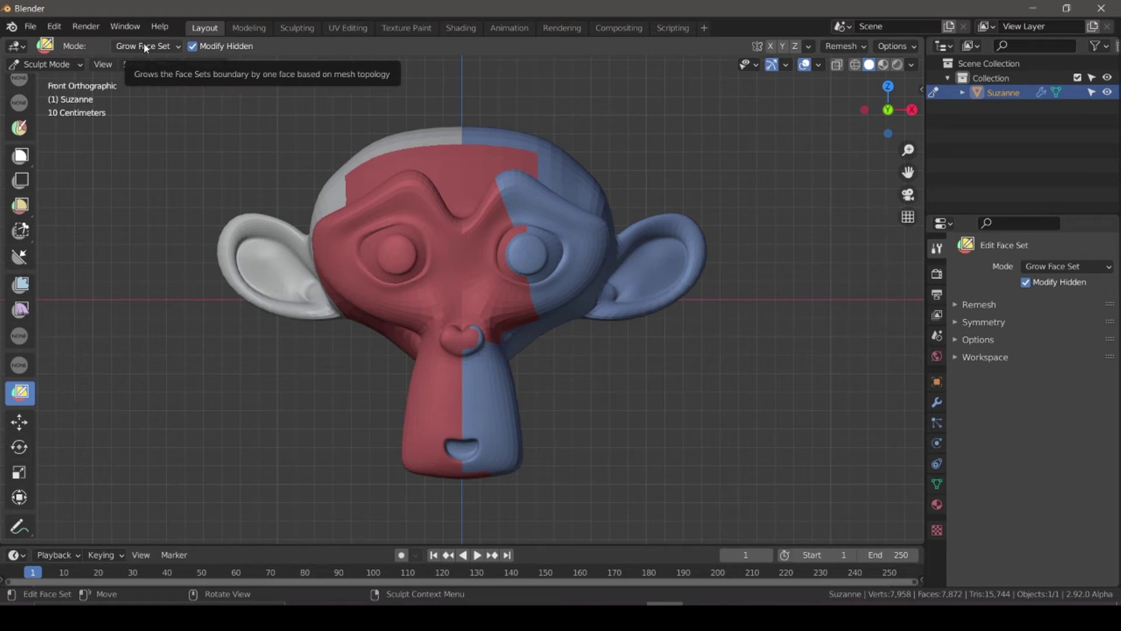
Grow the blue face set over the forehead and muzzle, and expand the red face set again.
click(578, 251)
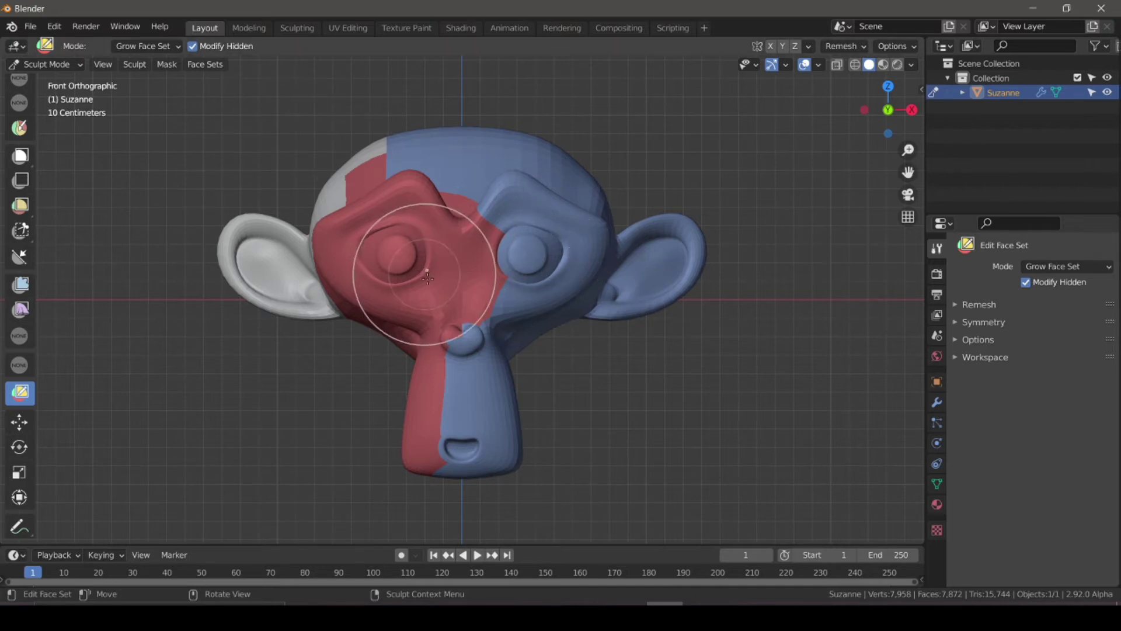
click(374, 266)
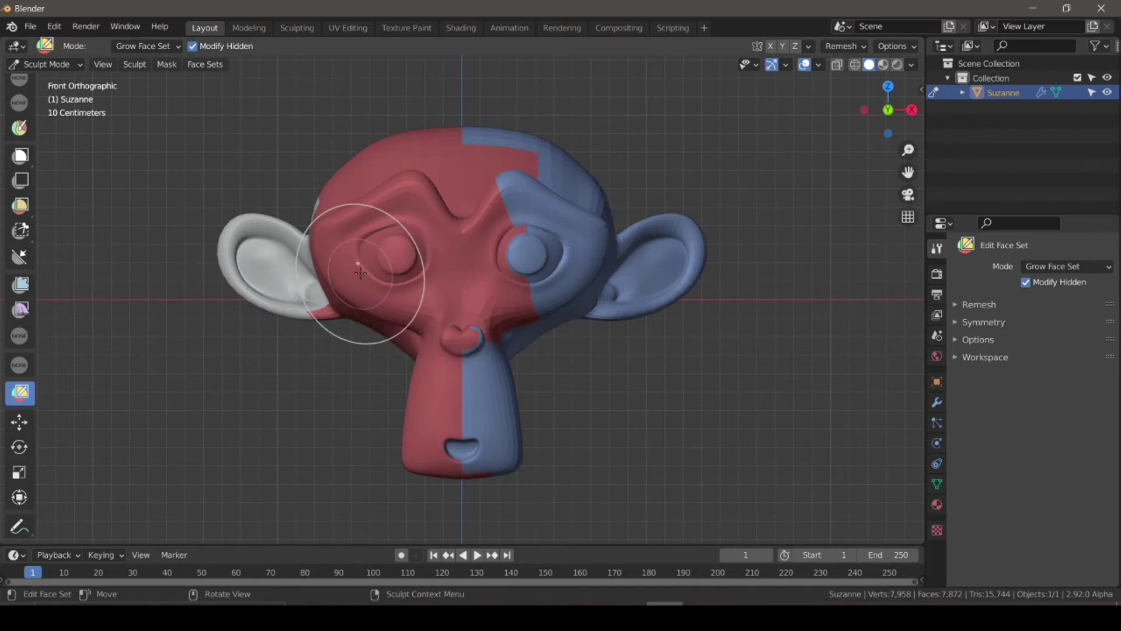
Switch the Edit Face Set mode to Shrink Face Set and shrink the blue face set.
click(124, 46)
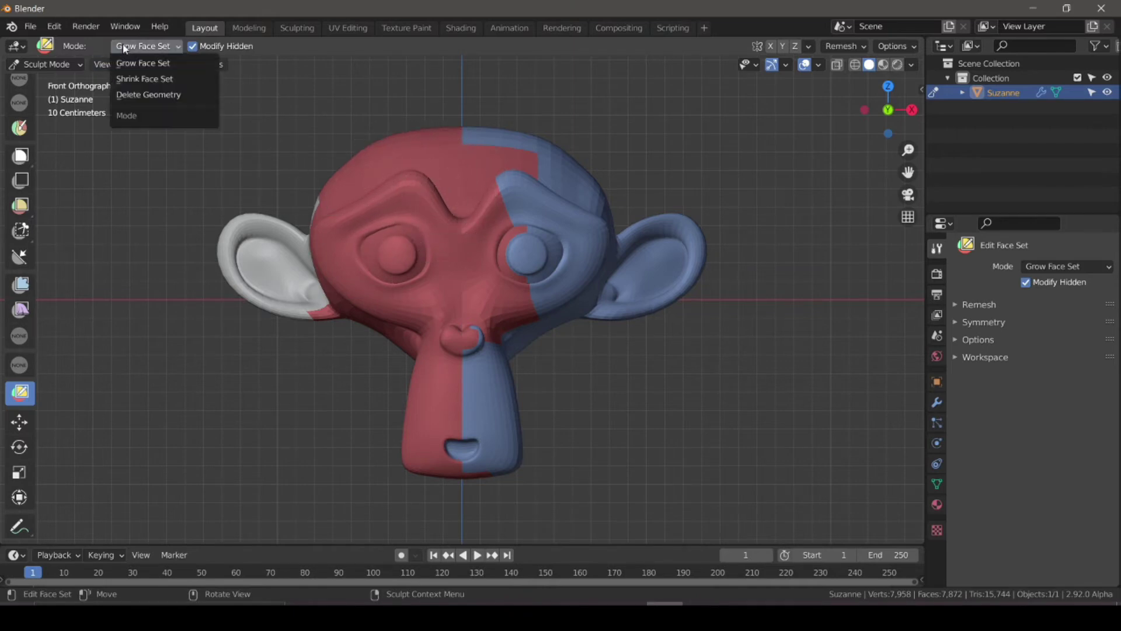
click(128, 79)
click(564, 251)
click(576, 240)
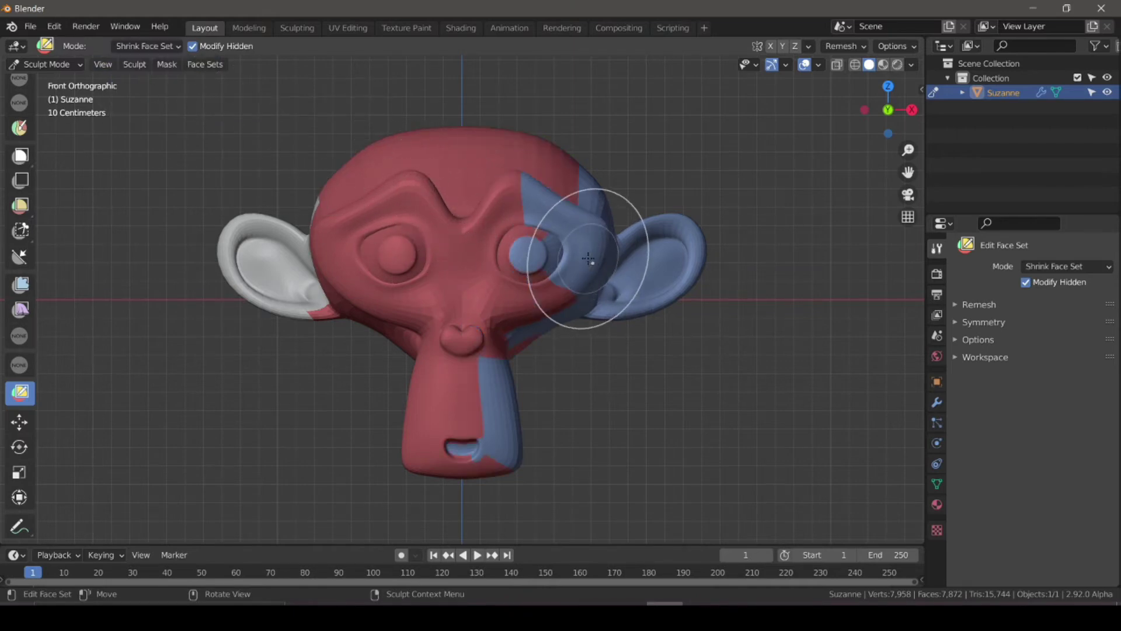
Shrink the blue face set around the eye, and shrink the red face set across the face.
click(587, 240)
click(589, 259)
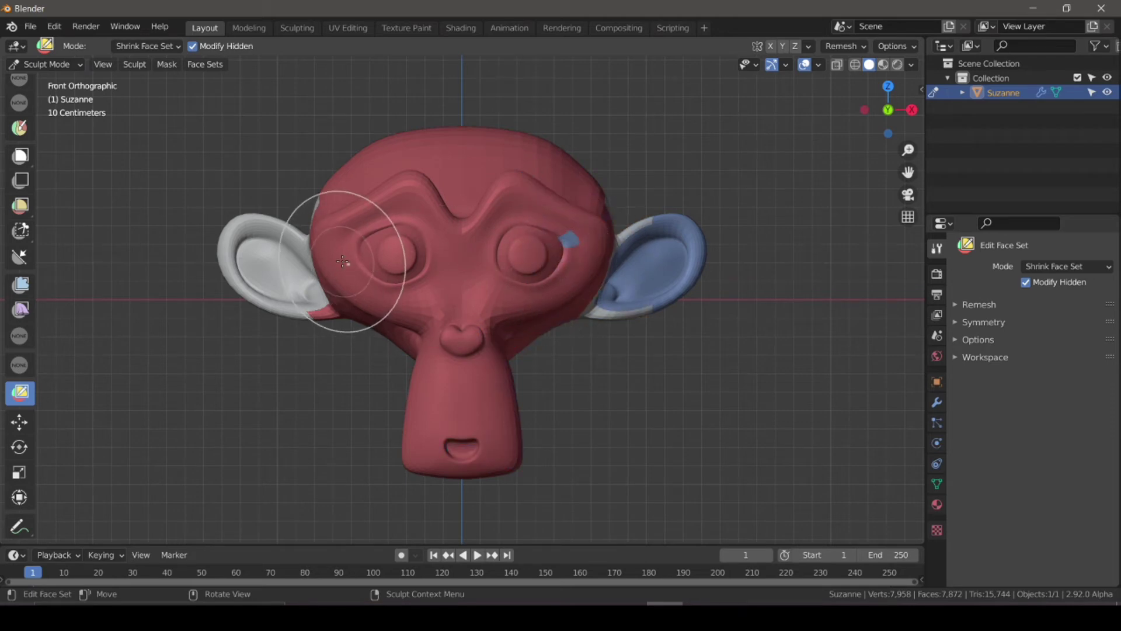
click(339, 255)
click(344, 262)
click(345, 261)
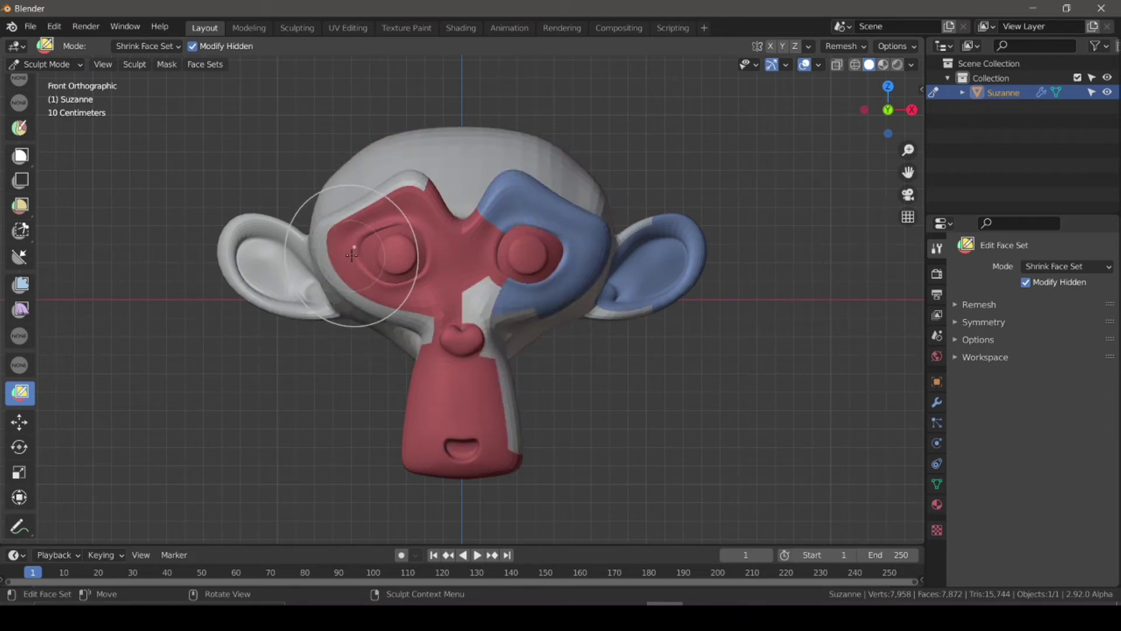
click(359, 257)
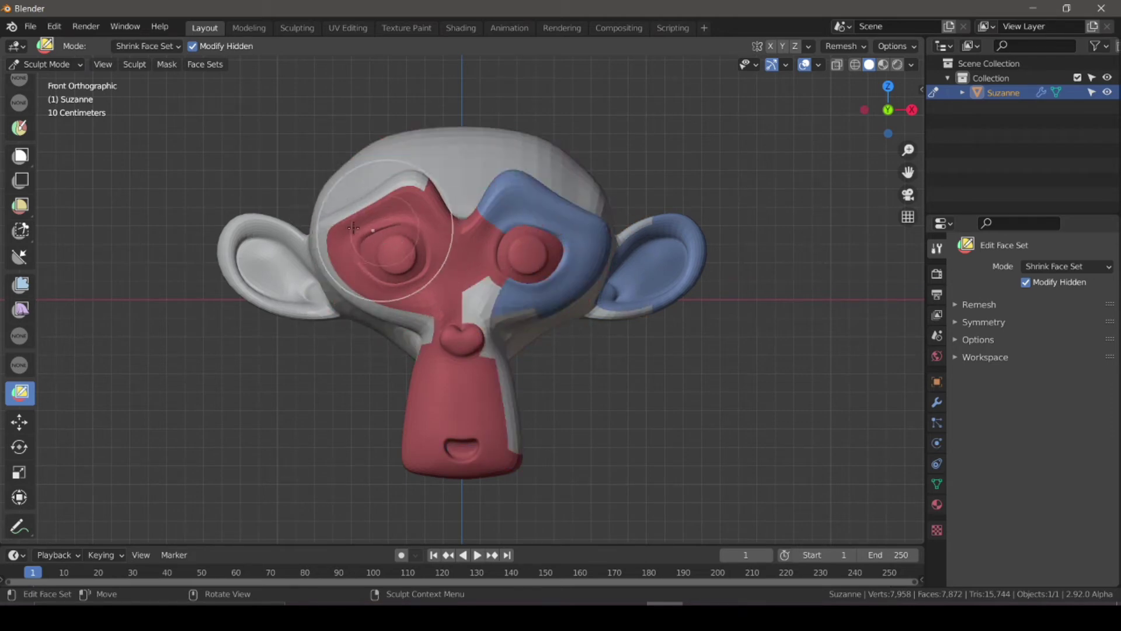
Switch the Edit Face Set mode to Delete Geometry and delete the blue face set's faces.
click(141, 47)
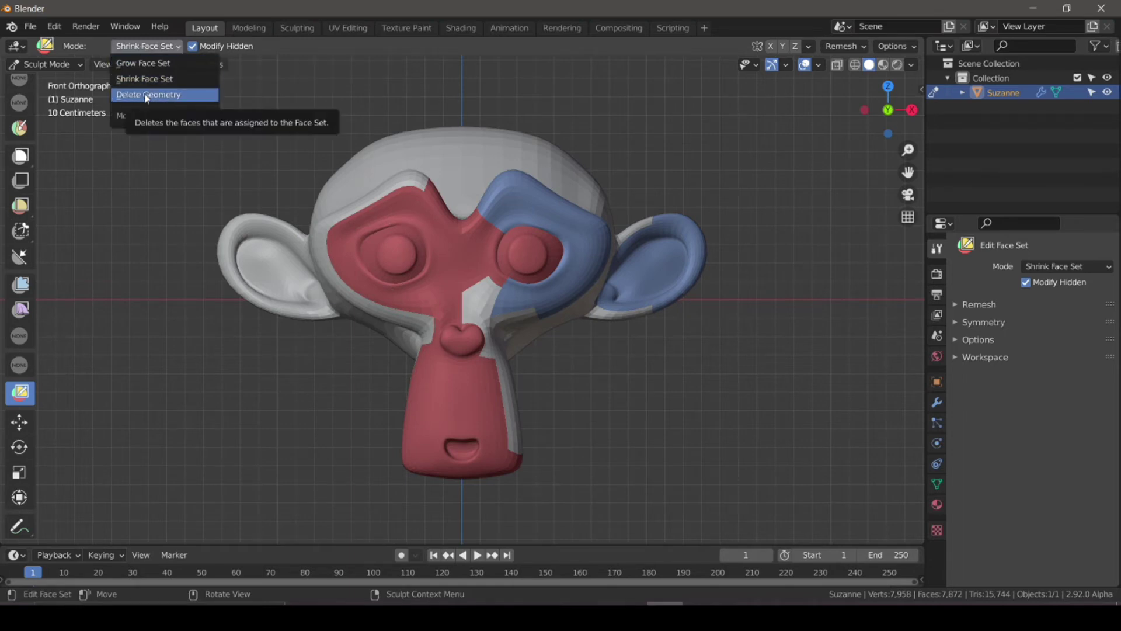
click(146, 95)
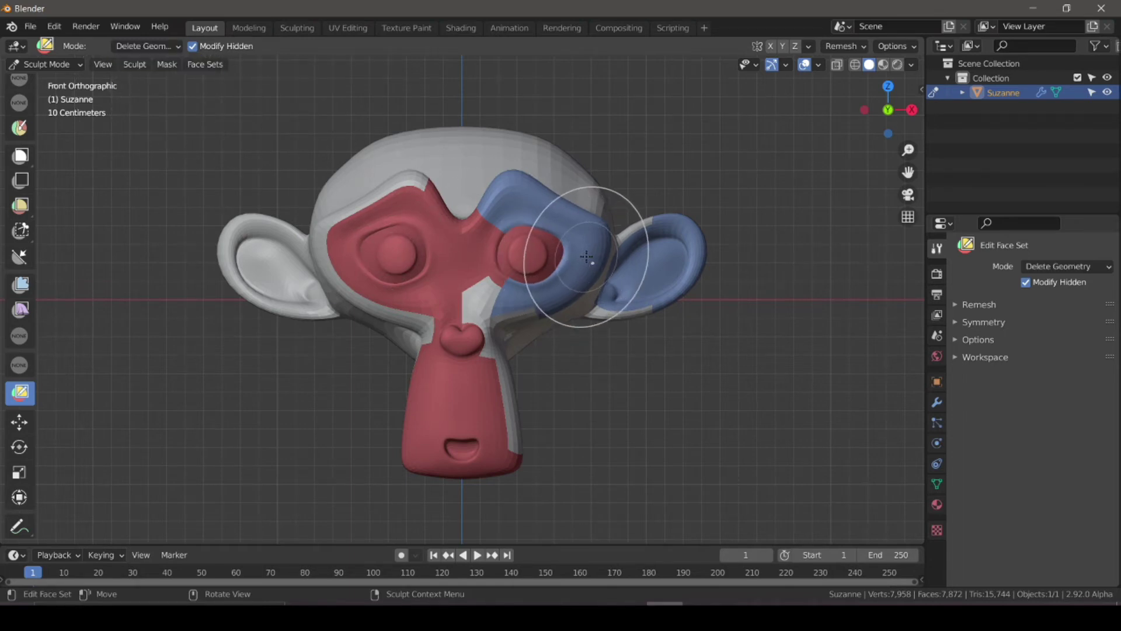
click(587, 256)
scroll(710, 266, up, 2)
middle_drag(709, 266, 690, 316)
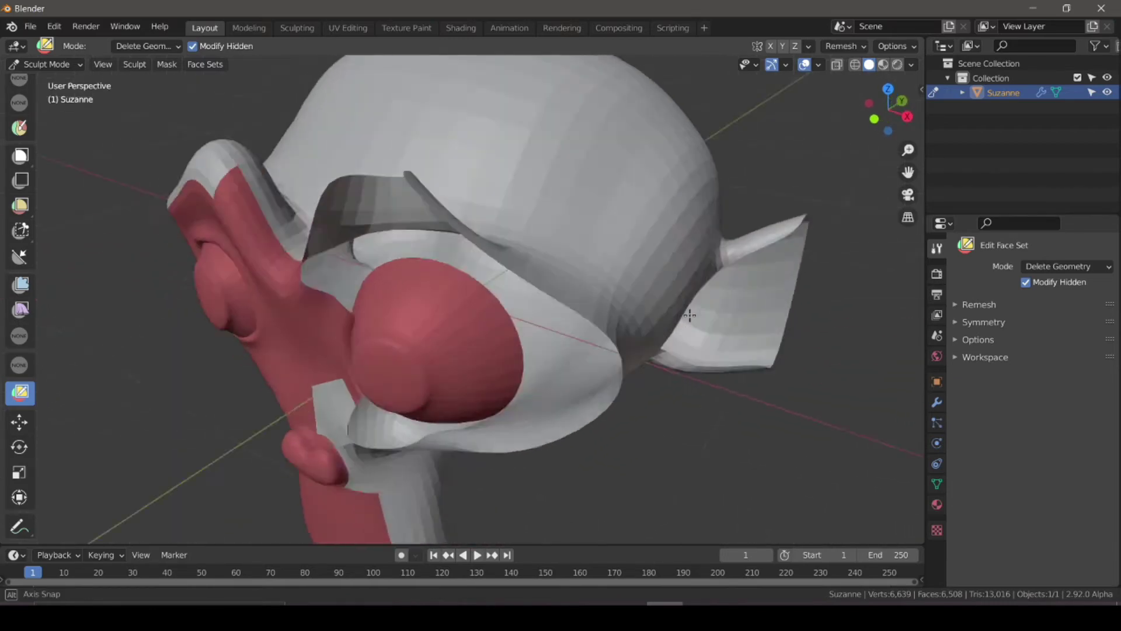
Delete the red face set's geometry from Suzanne's face and inspect the remaining mesh.
scroll(508, 268, down, 5)
middle_drag(492, 270, 648, 232)
click(461, 327)
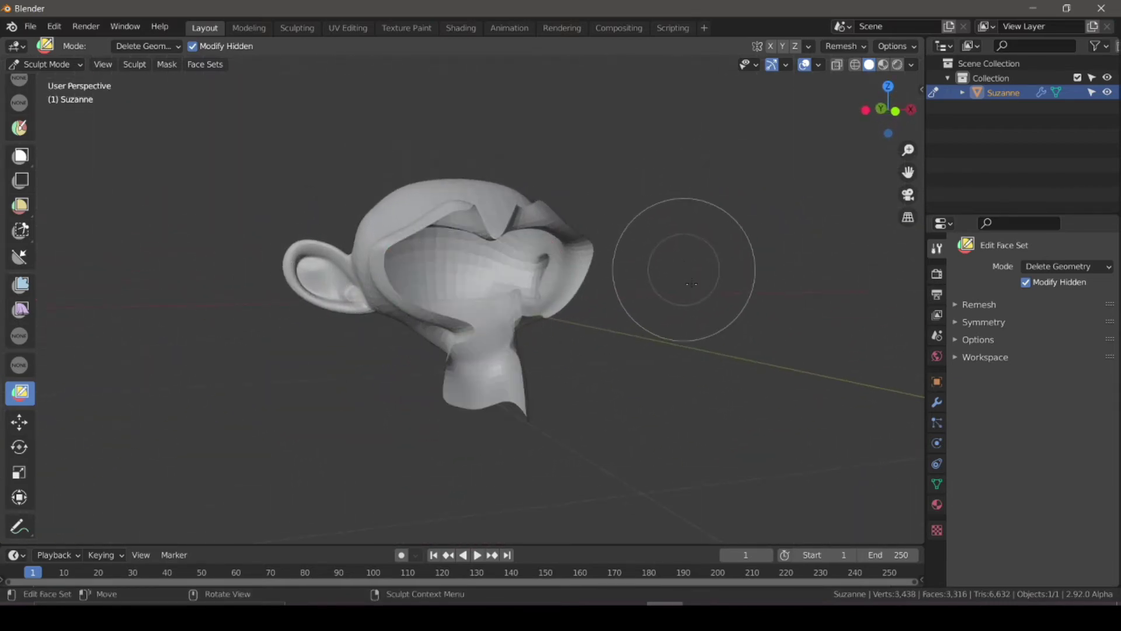
scroll(692, 284, up, 3)
middle_drag(692, 284, 601, 275)
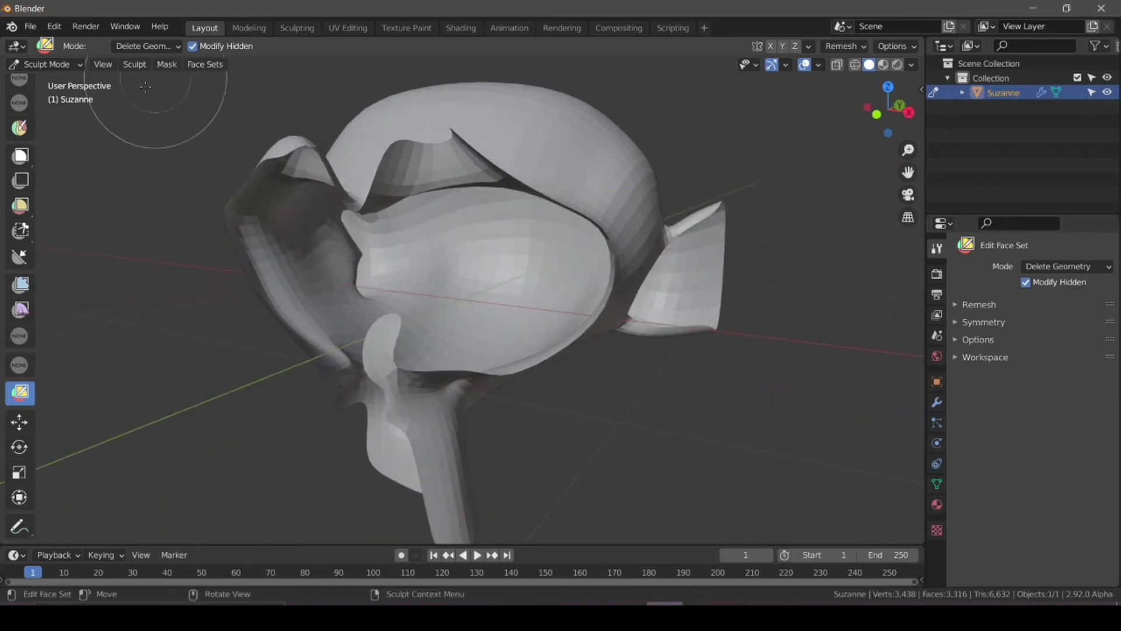
click(201, 64)
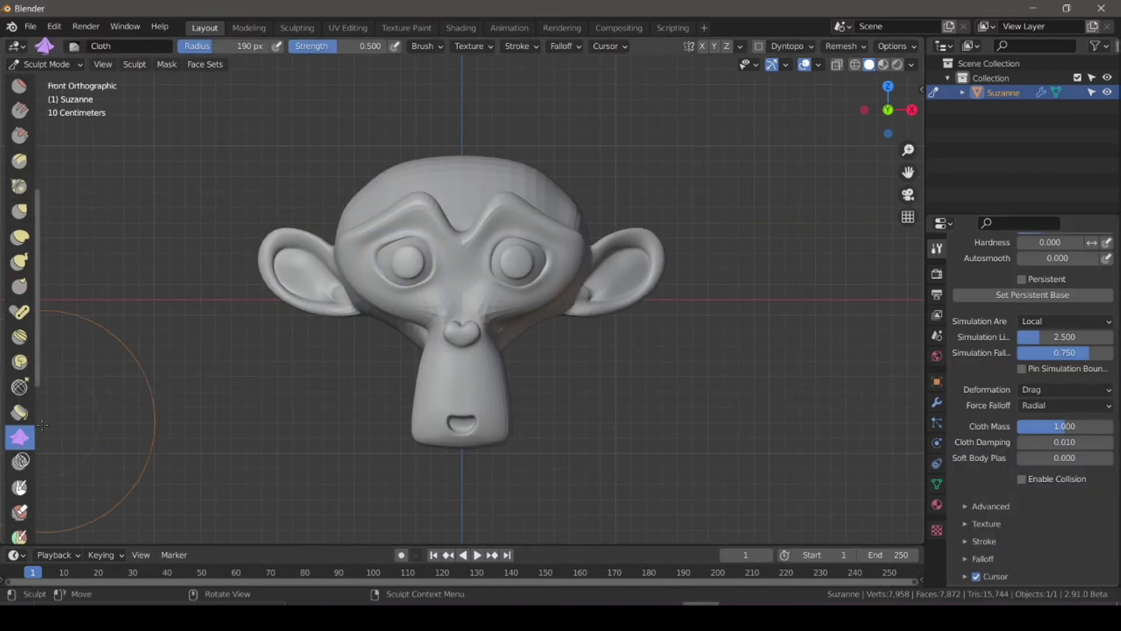
In the Blender 2.91 Beta window, paint two face sets with Draw Face Sets, one over each half of Suzanne's head.
scroll(32, 461, down, 2)
scroll(23, 484, down, 1)
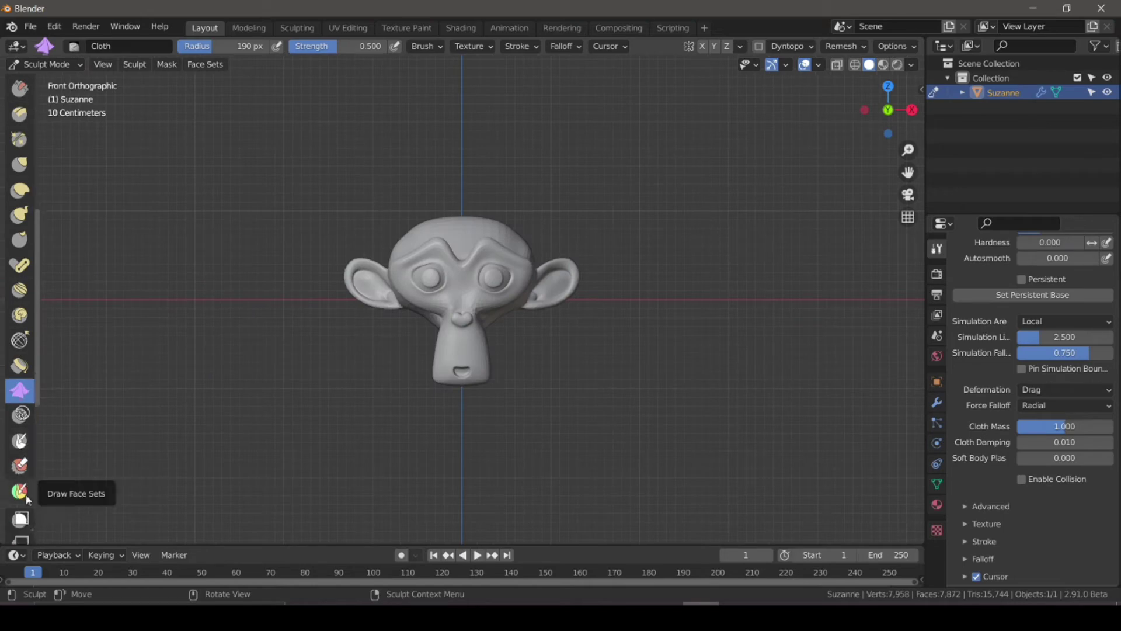
click(19, 491)
scroll(444, 362, up, 3)
mouse_move(468, 338)
mouse_down()
mouse_move(409, 187)
mouse_move(556, 217)
mouse_move(508, 263)
mouse_move(491, 374)
mouse_up()
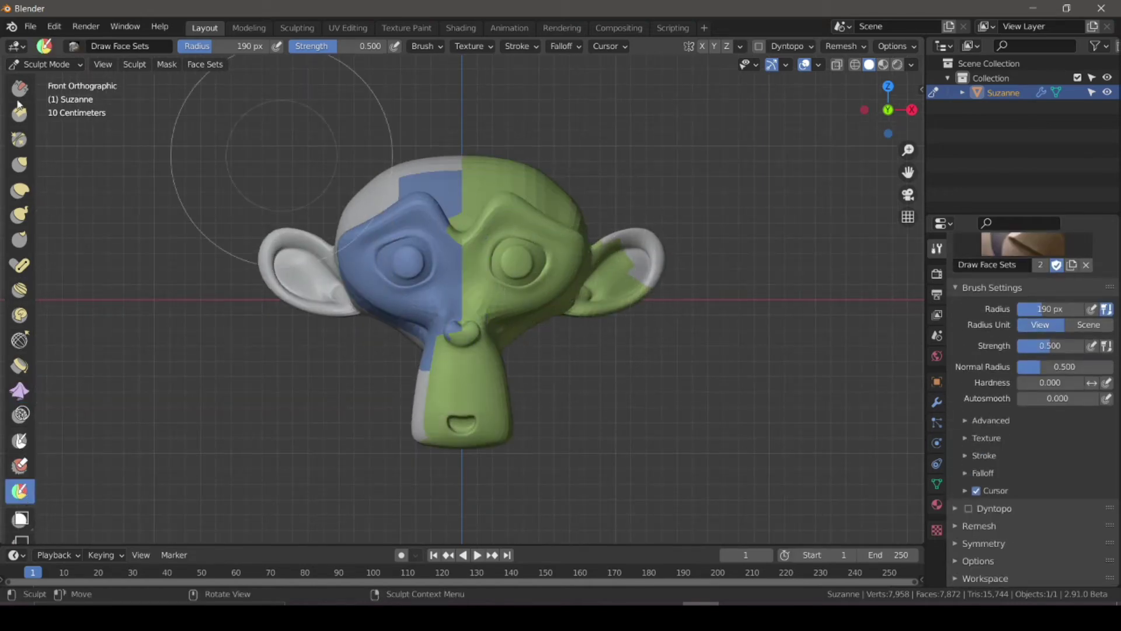
Choose the Edit Face Set tool in 2.91 Beta and check which editing modes it offers.
scroll(20, 444, down, 8)
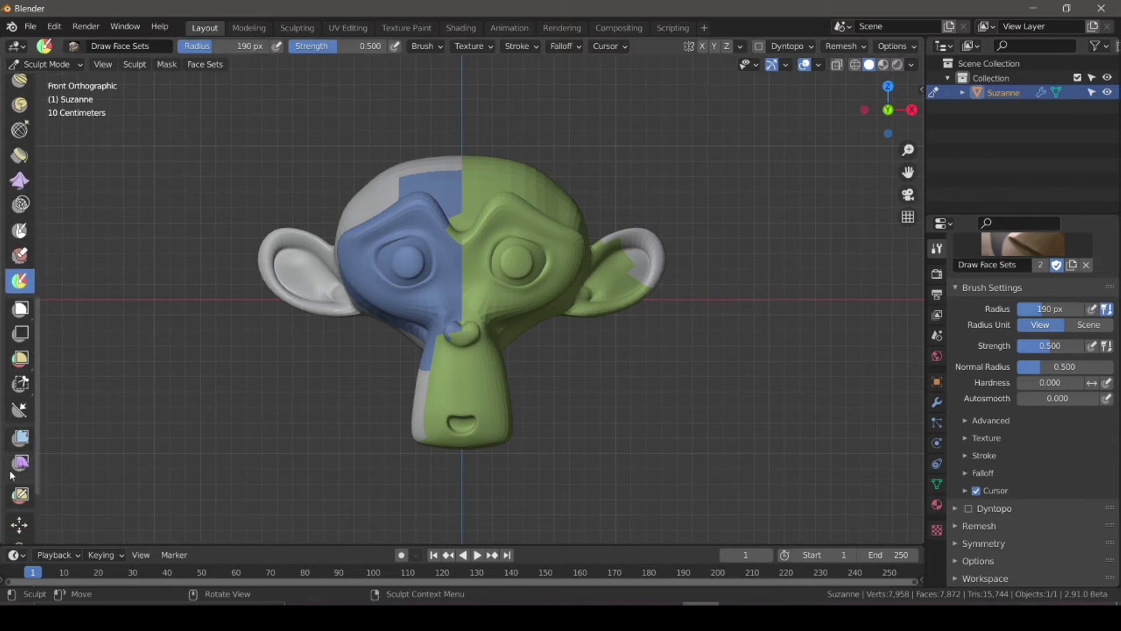
scroll(24, 409, down, 3)
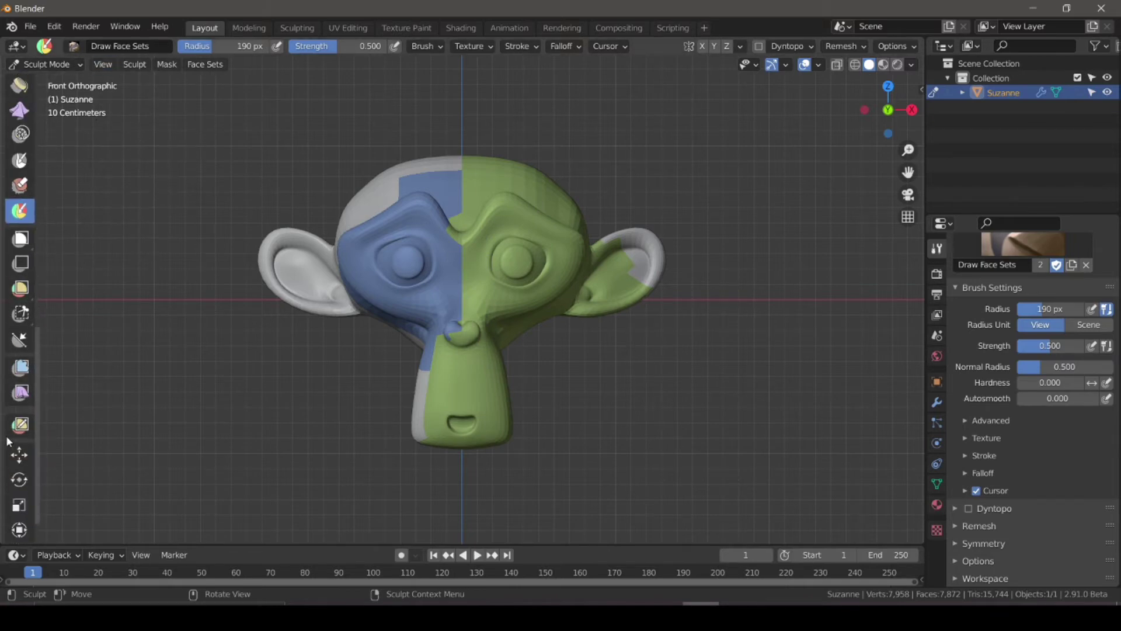
click(23, 422)
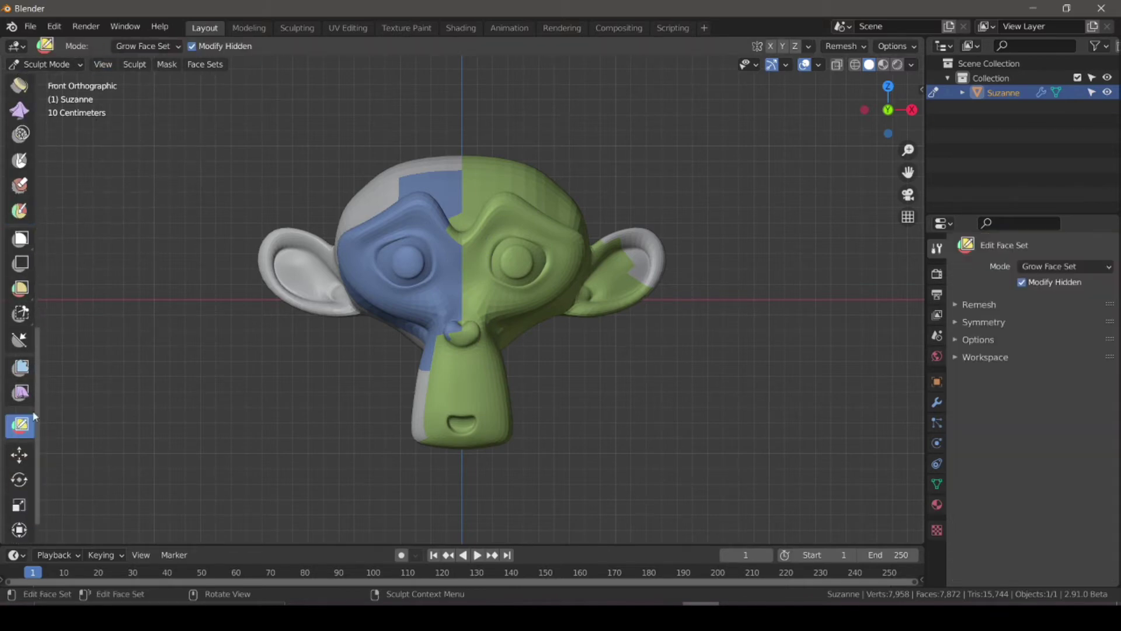
click(140, 47)
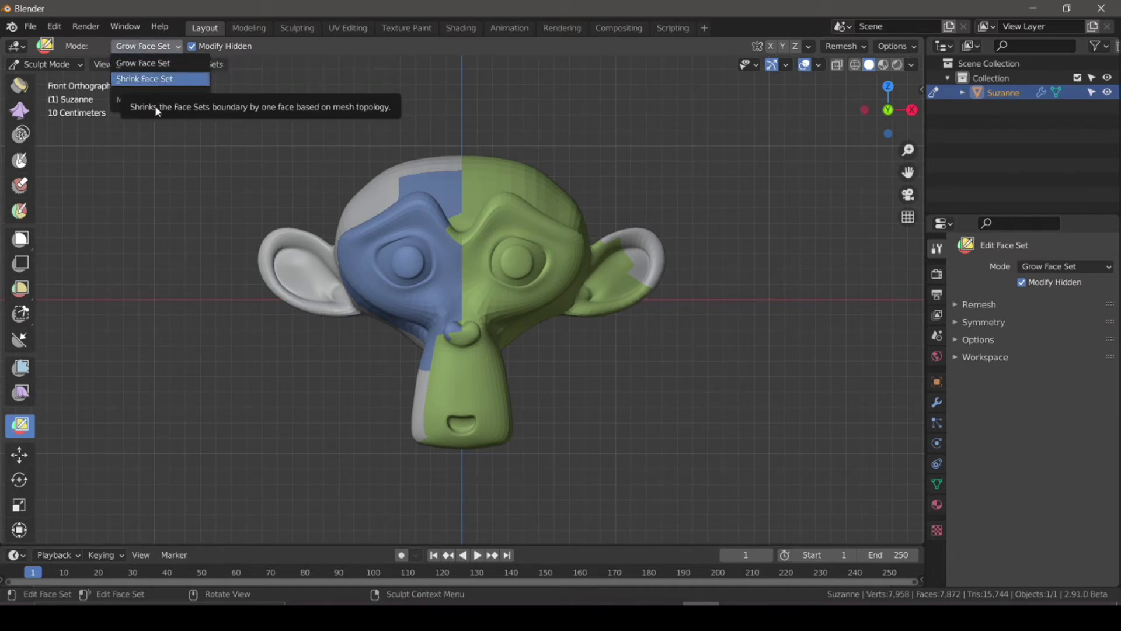
Return to the Blender 2.92 Alpha window, put Suzanne in Object Mode and delete it.
mouse_move(664, 613)
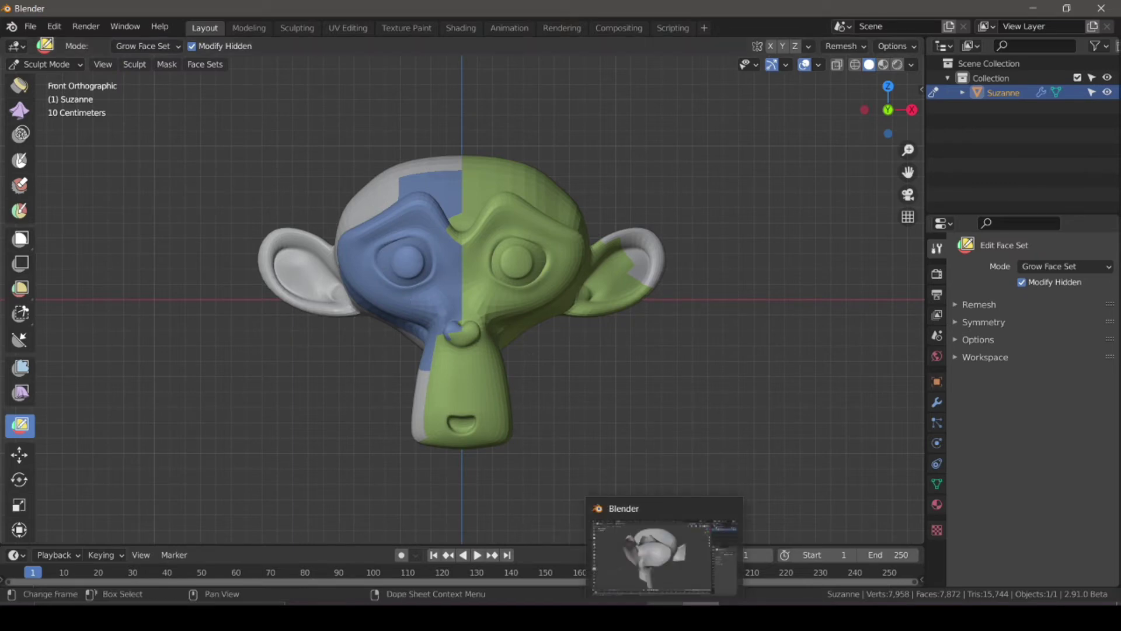
click(664, 555)
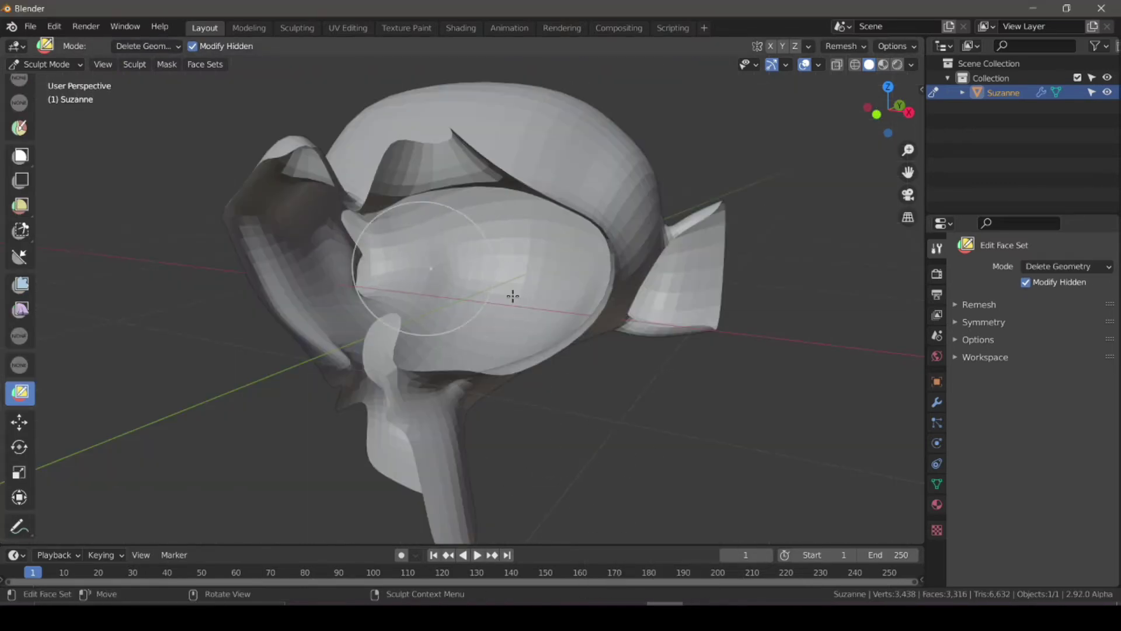
click(36, 64)
click(39, 82)
scroll(350, 234, down, 3)
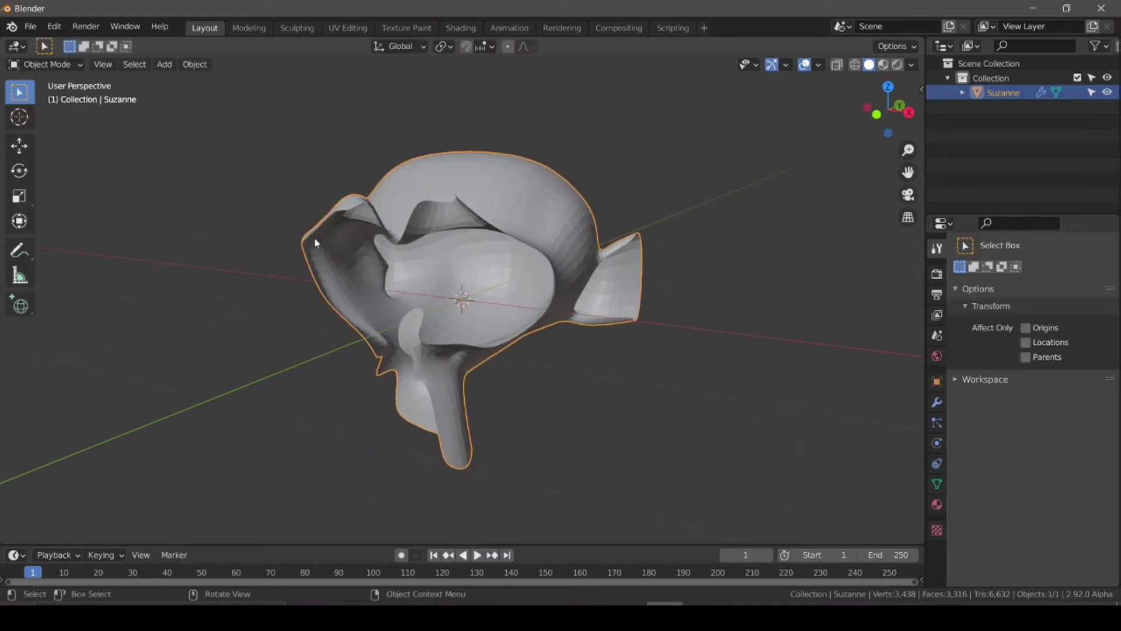
key(Delete)
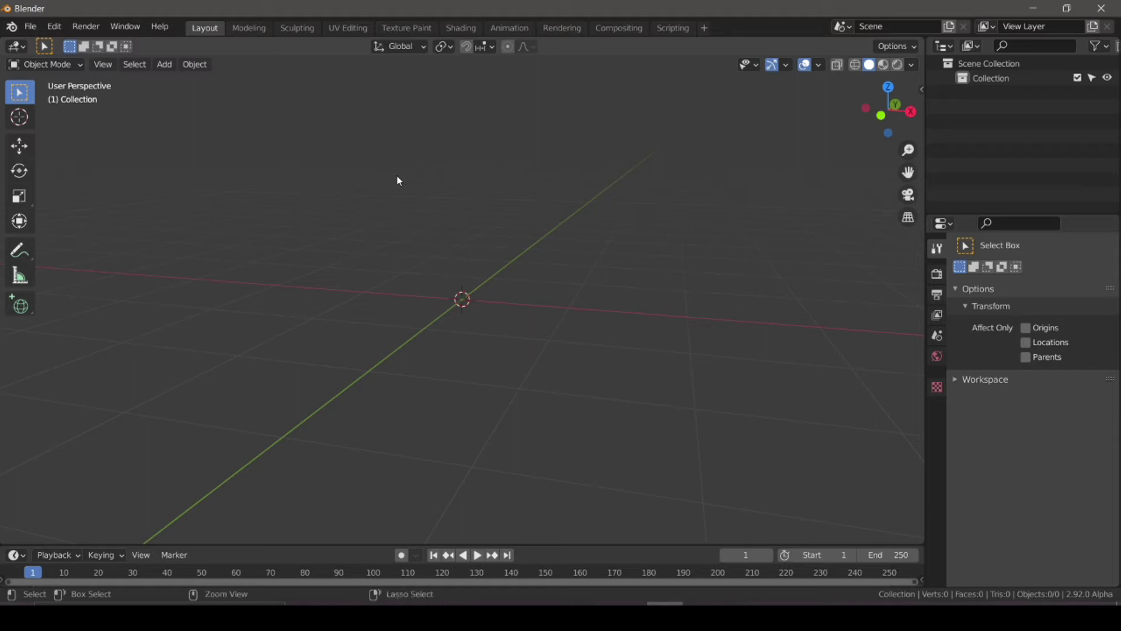
Create a new file from the 2D Animation template and look at the Interpolate options.
key(ctrl+n)
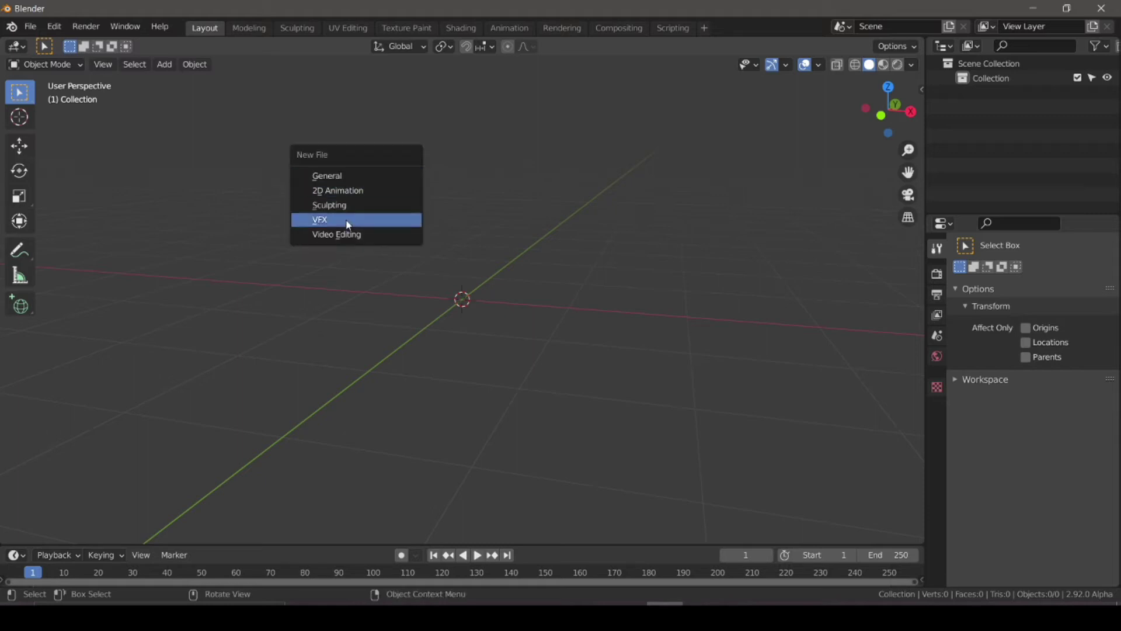
click(339, 191)
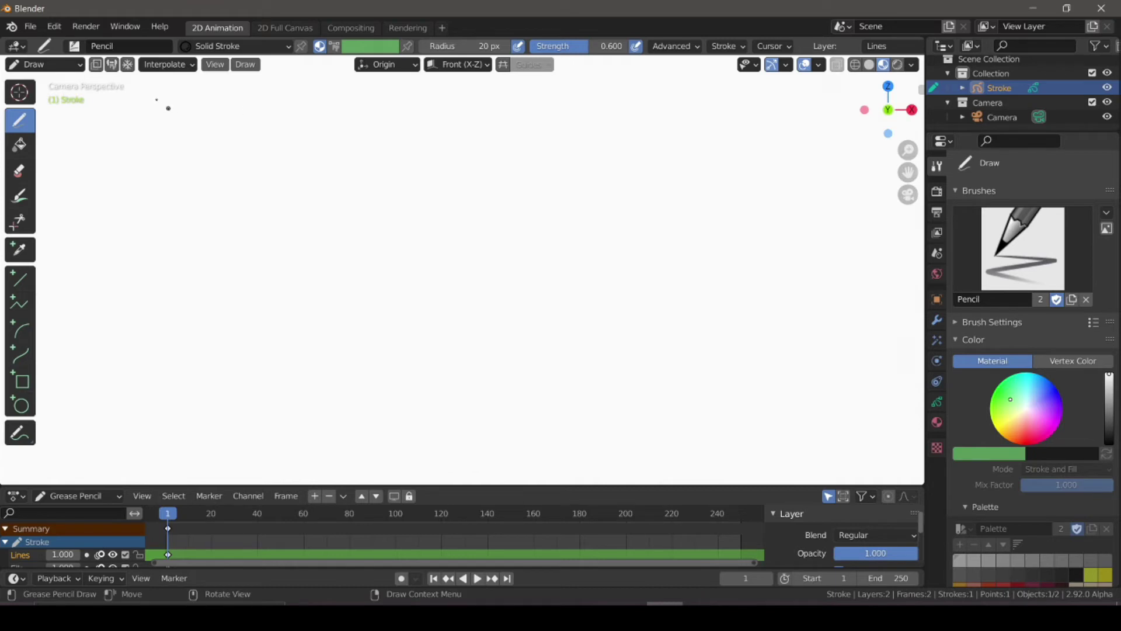
click(182, 69)
Choose the Circle tool and the Solid Fill material, enabling the material's Stroke with a black base color.
click(21, 405)
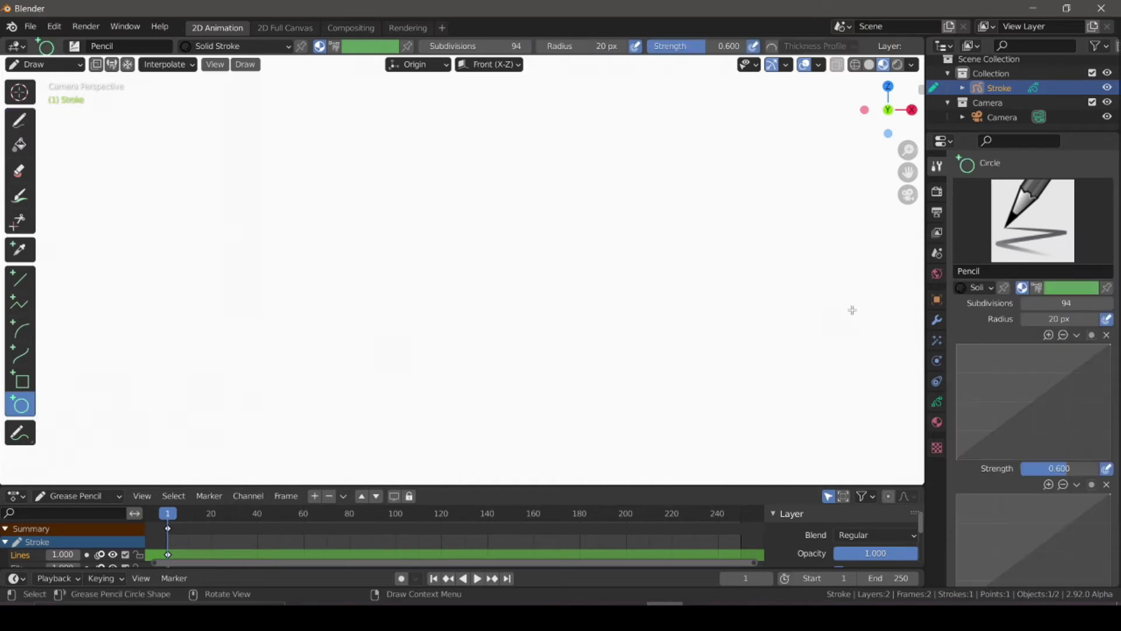
click(938, 422)
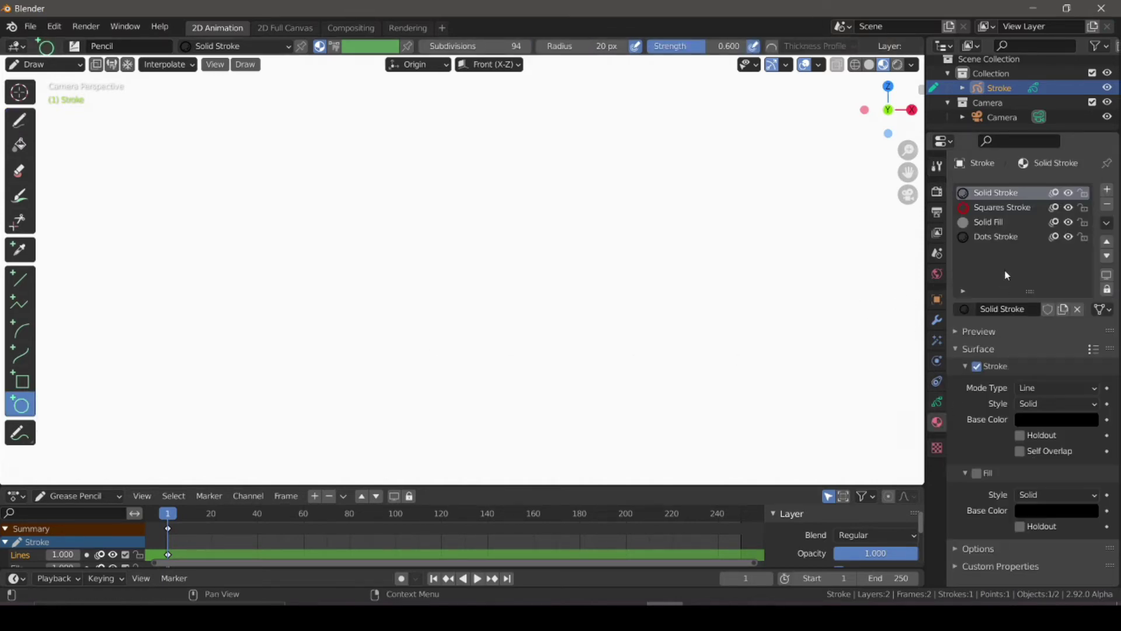
click(993, 223)
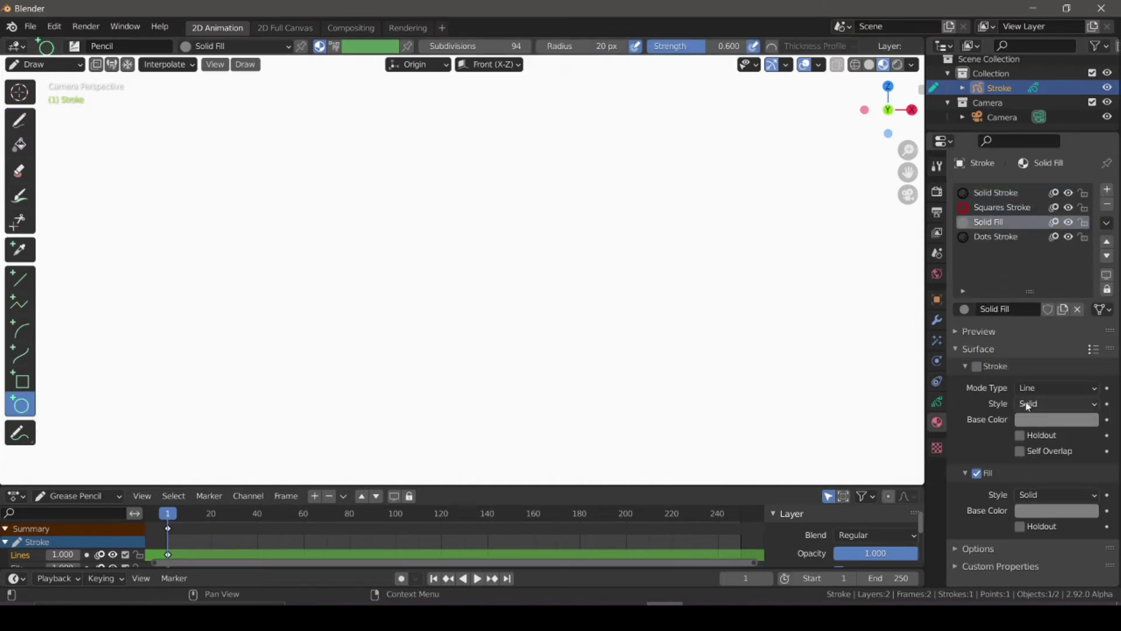
click(977, 367)
click(1072, 421)
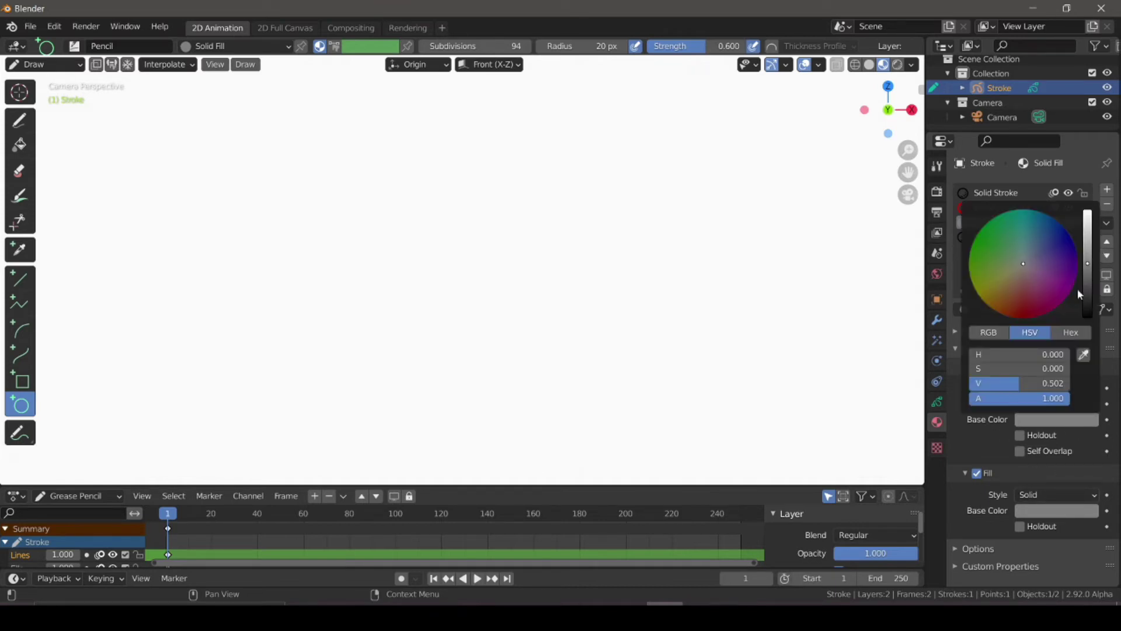
drag(1087, 264, 1087, 317)
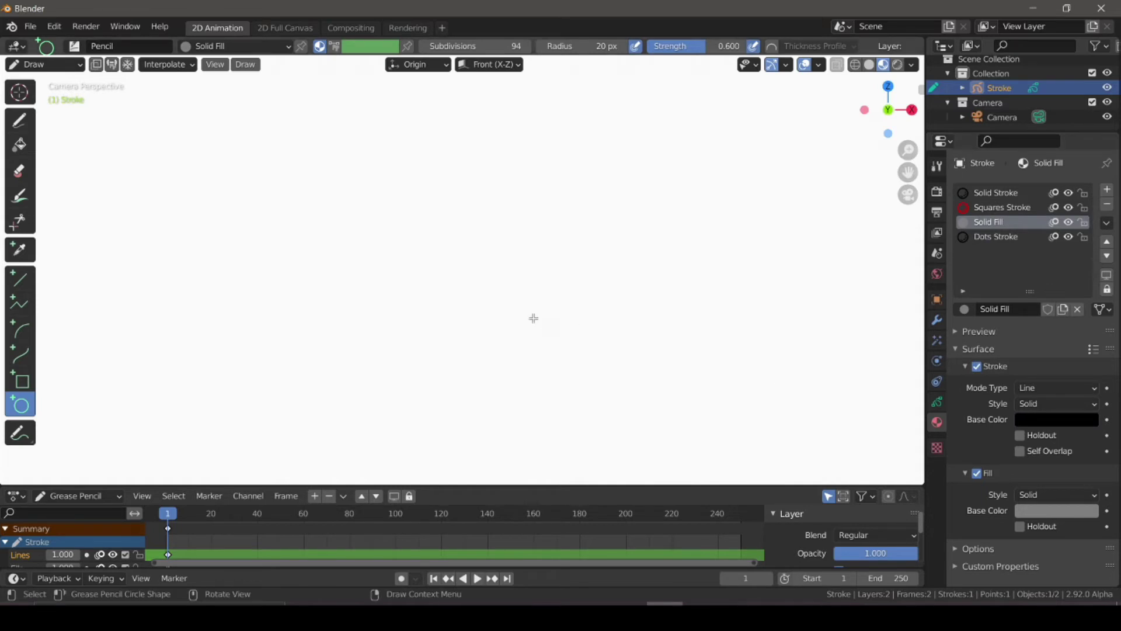
Set the brush radius to 70 px and draw a filled circle near the middle of the canvas.
key(f)
click(468, 273)
mouse_move(354, 206)
mouse_down()
mouse_move(406, 262)
mouse_move(543, 352)
mouse_move(590, 439)
mouse_up()
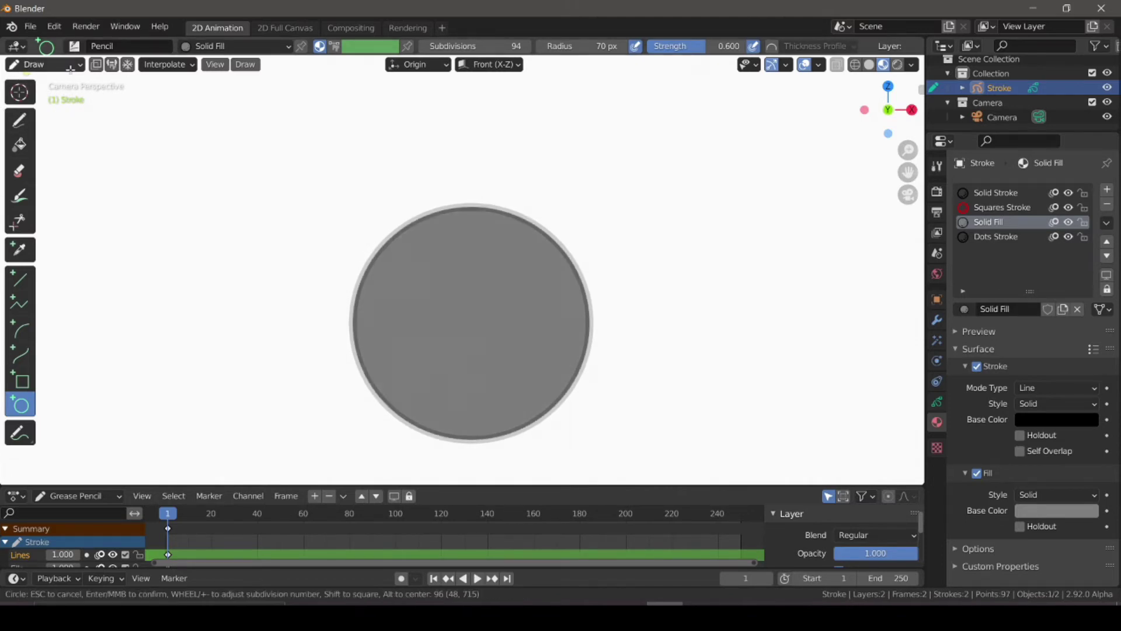
key(Return)
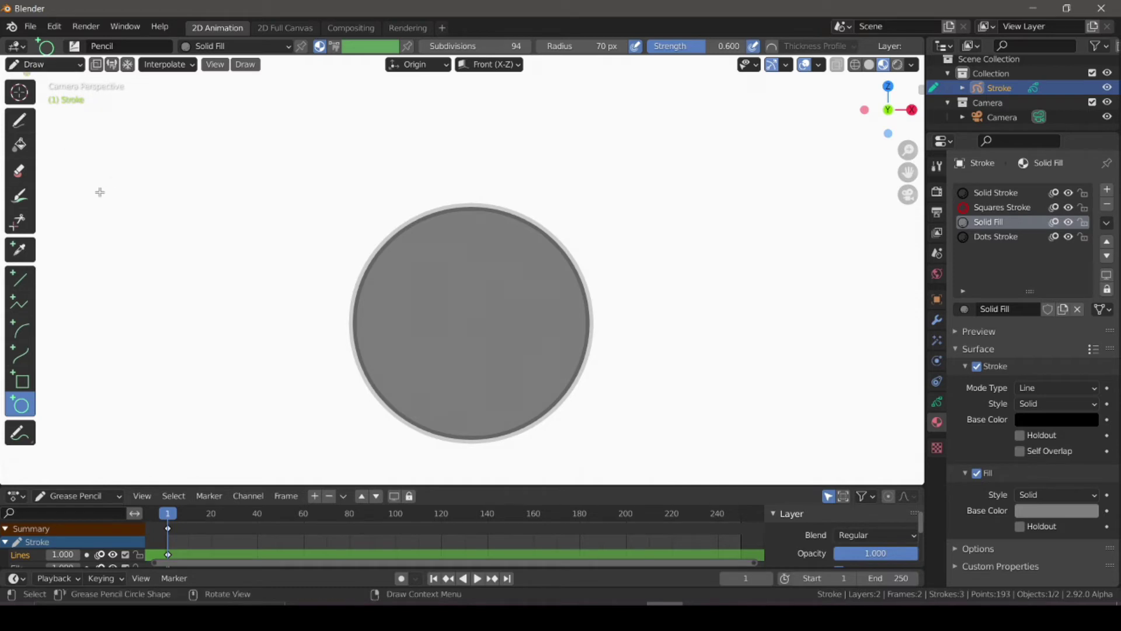
Switch the grease pencil stroke to Sculpt Mode and choose the Grab brush with a radius of 112 px.
click(54, 67)
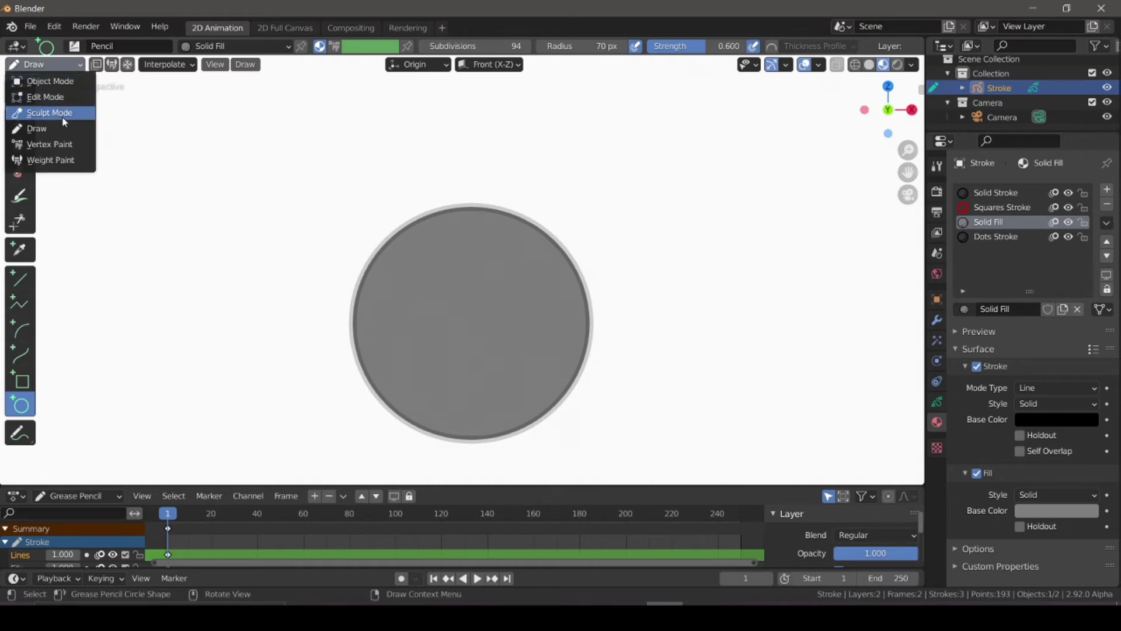
click(63, 114)
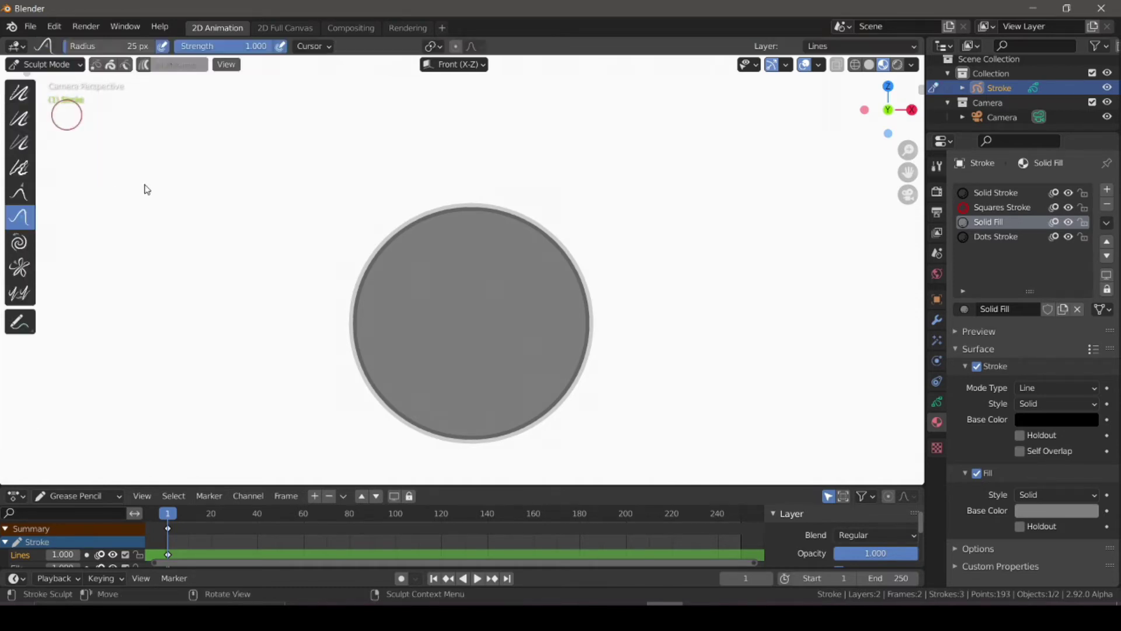
click(21, 196)
key(f)
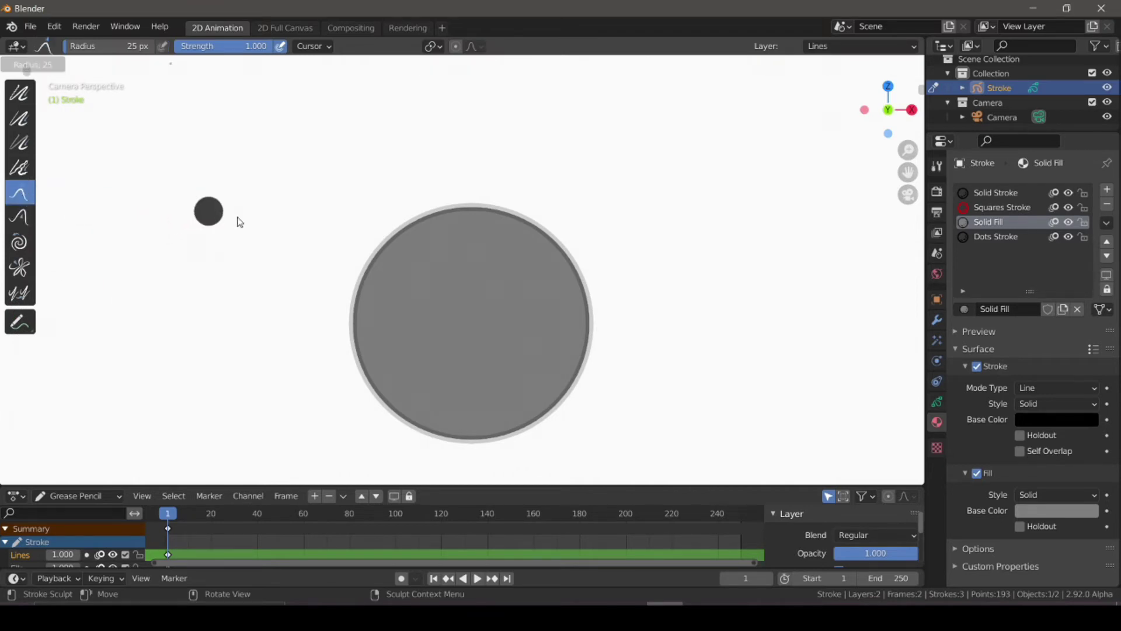
click(266, 233)
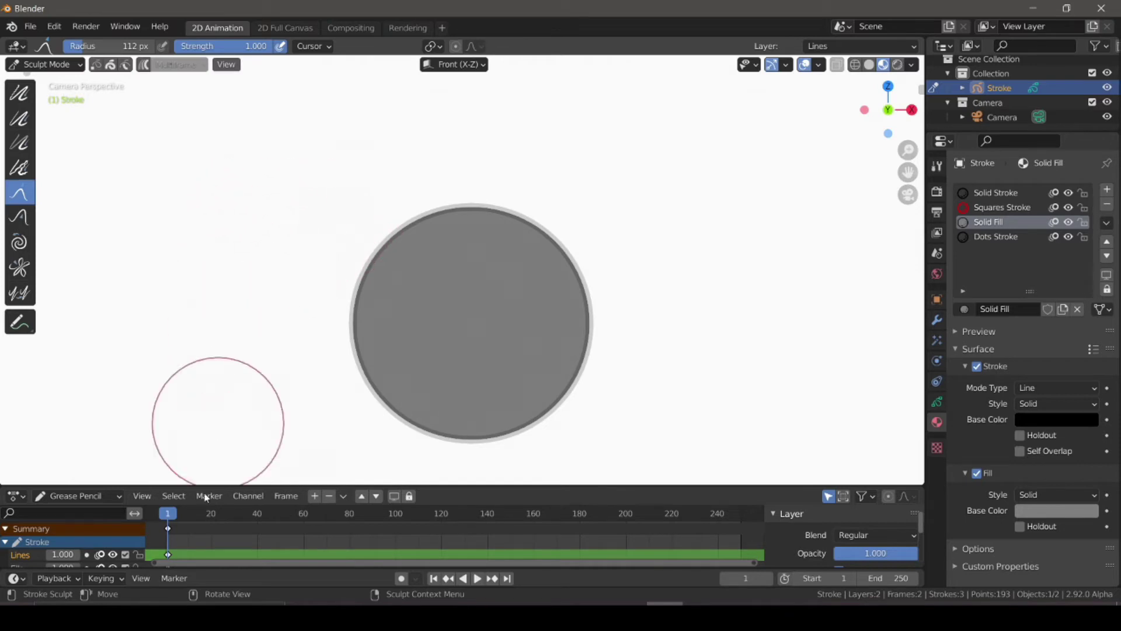
Advance the animation to frame 40 and grab the circle's upper edge downward into a jagged crescent.
key(space)
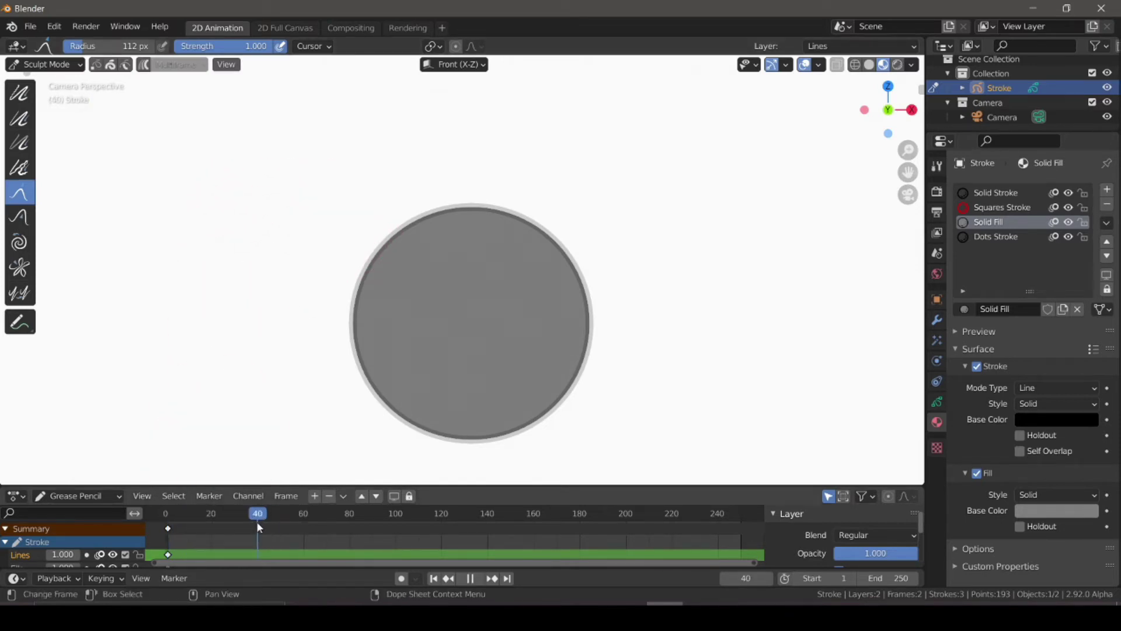
key(space)
mouse_move(402, 241)
mouse_down()
mouse_move(426, 281)
mouse_move(442, 283)
mouse_move(442, 317)
mouse_move(353, 265)
mouse_move(418, 288)
mouse_move(522, 227)
mouse_move(480, 320)
mouse_up()
Move to frame 80 and grab the middle of the shape's jagged edge downward to form a thinner crescent.
key(space)
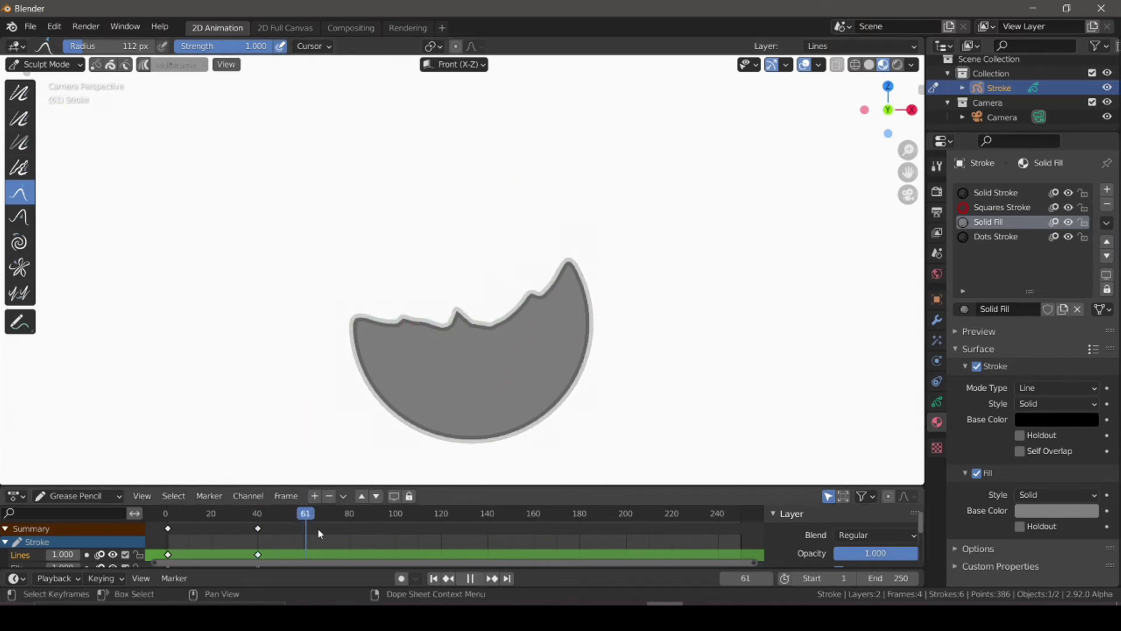
click(352, 518)
key(Escape)
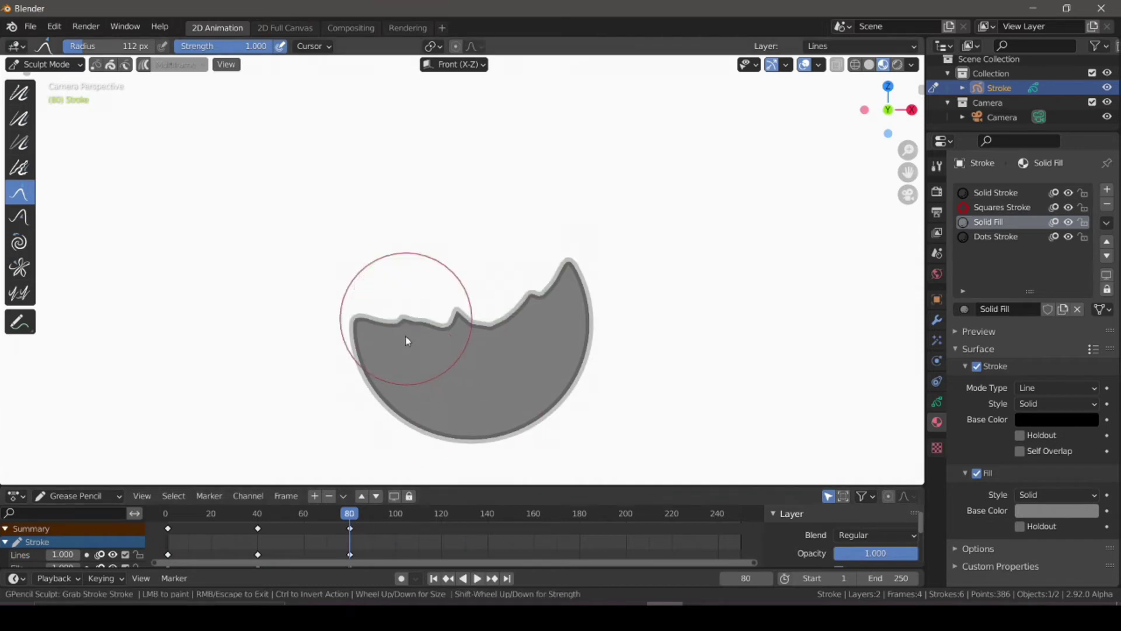
mouse_move(434, 329)
mouse_down()
mouse_move(423, 343)
mouse_move(409, 333)
mouse_move(534, 349)
mouse_move(555, 363)
mouse_move(465, 396)
mouse_up()
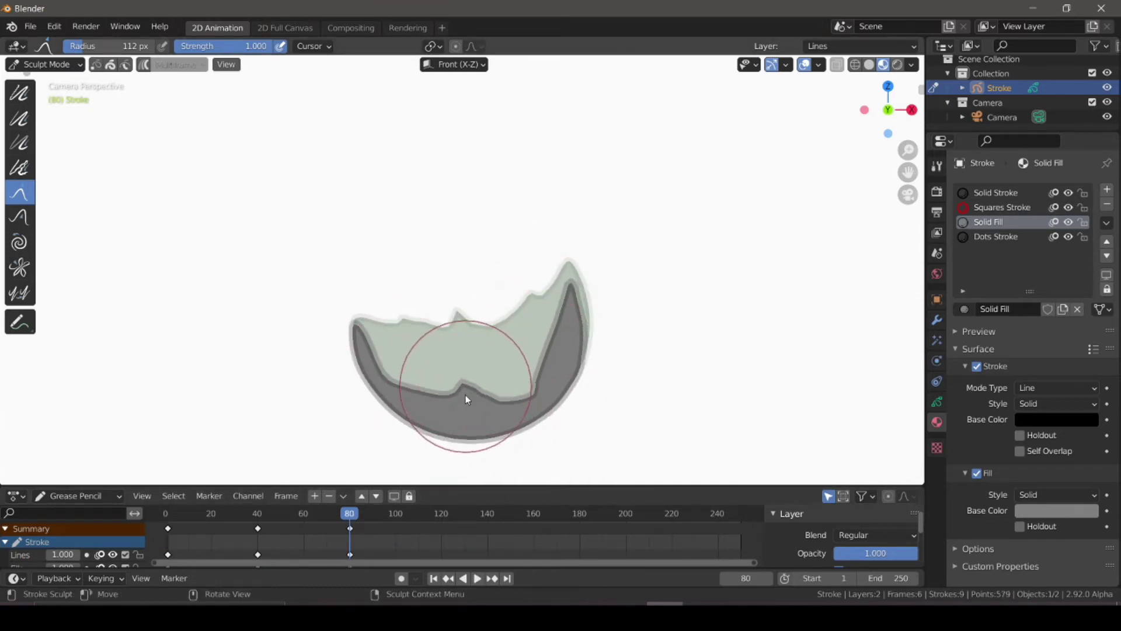
Play the three-keyframe animation from the first frame, stop it and return to frame 1.
click(433, 578)
click(477, 579)
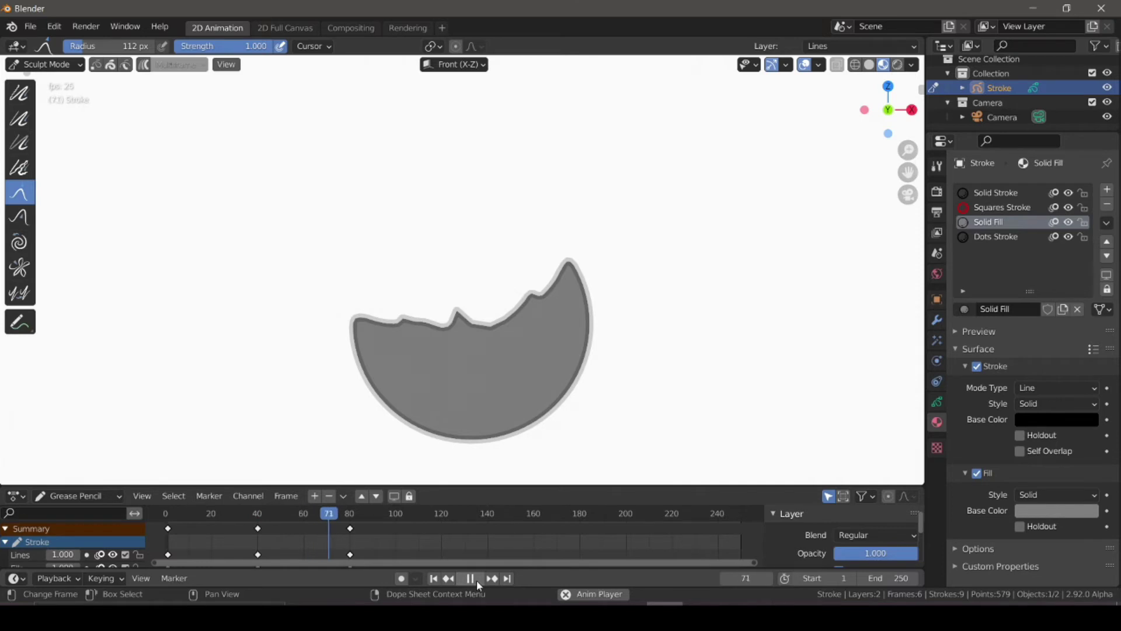
click(476, 580)
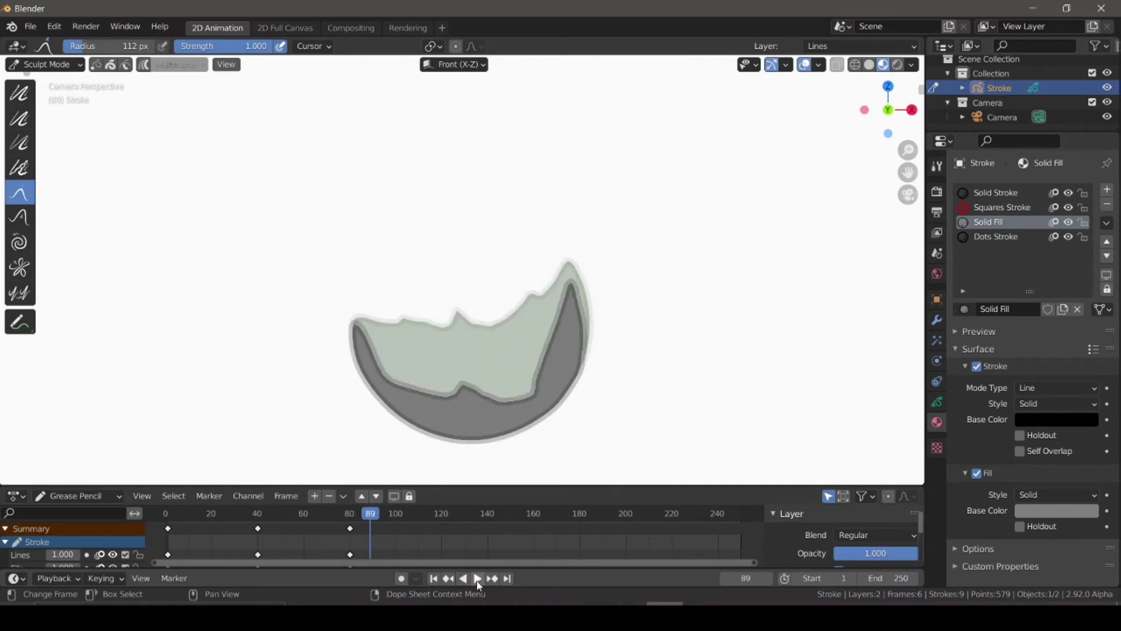
click(433, 579)
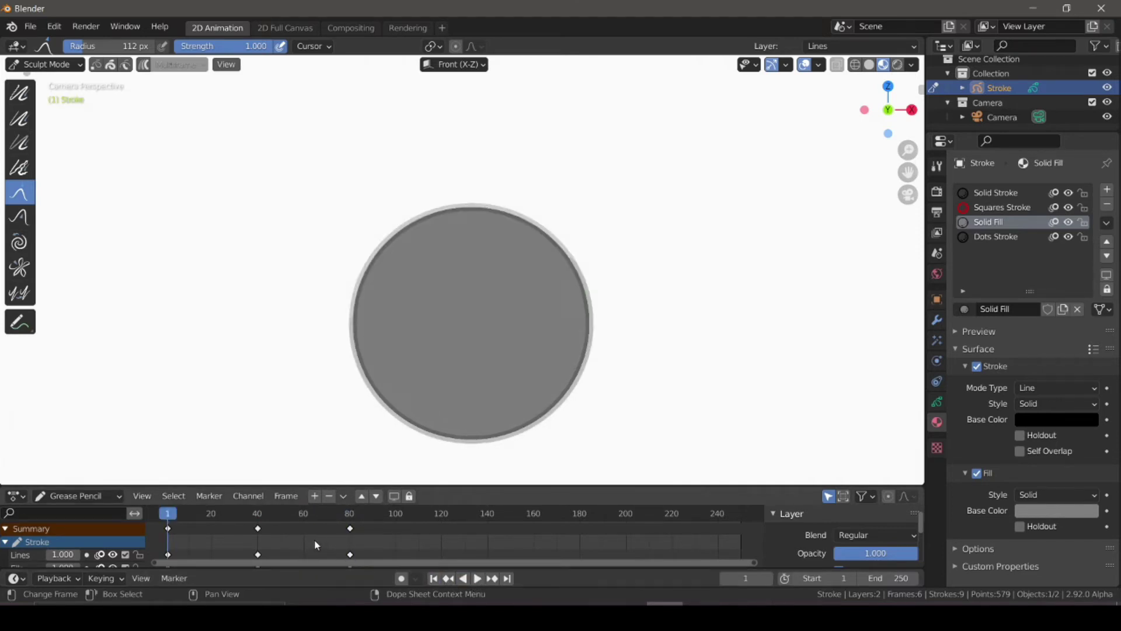
Try applying a keyframe interpolation type to all selected grease pencil keyframes and check the playback from frame 1.
key(t)
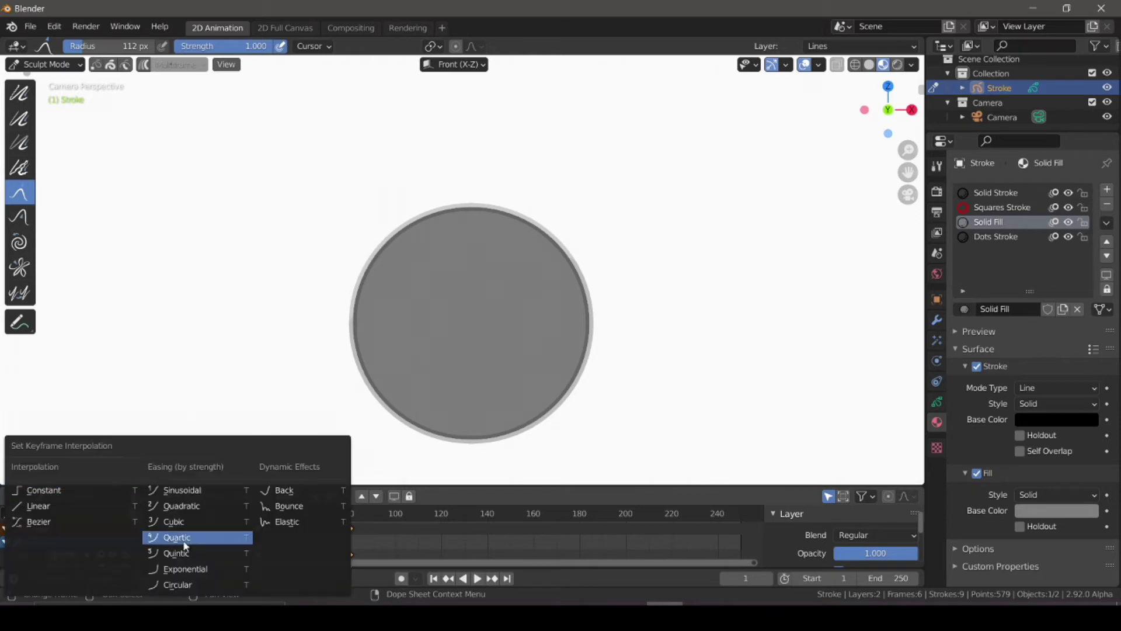
click(50, 517)
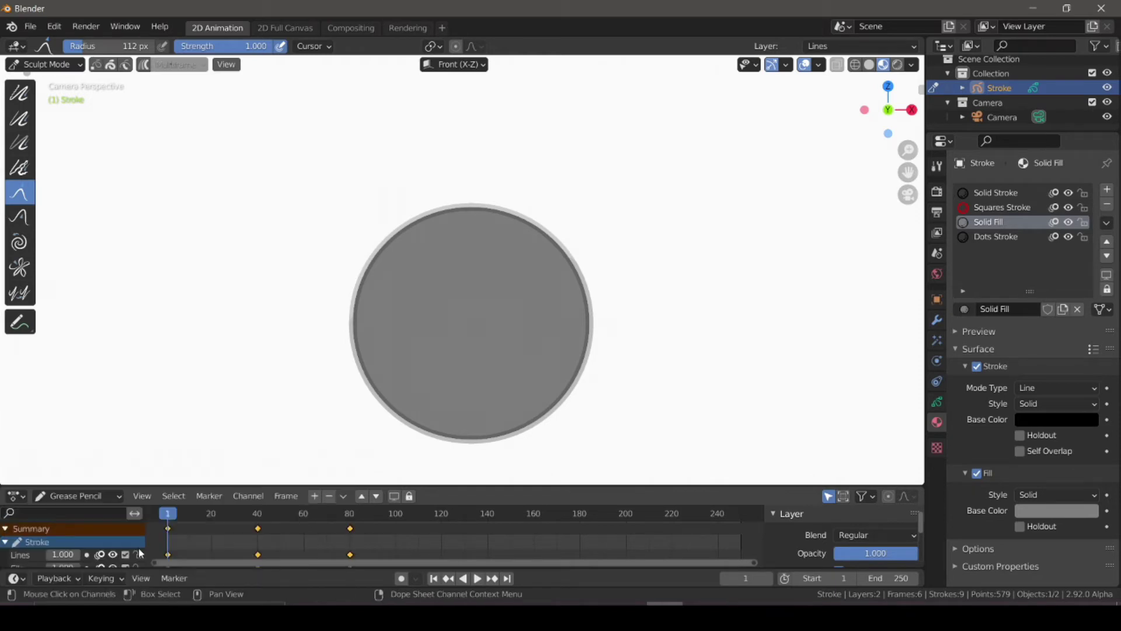
click(478, 578)
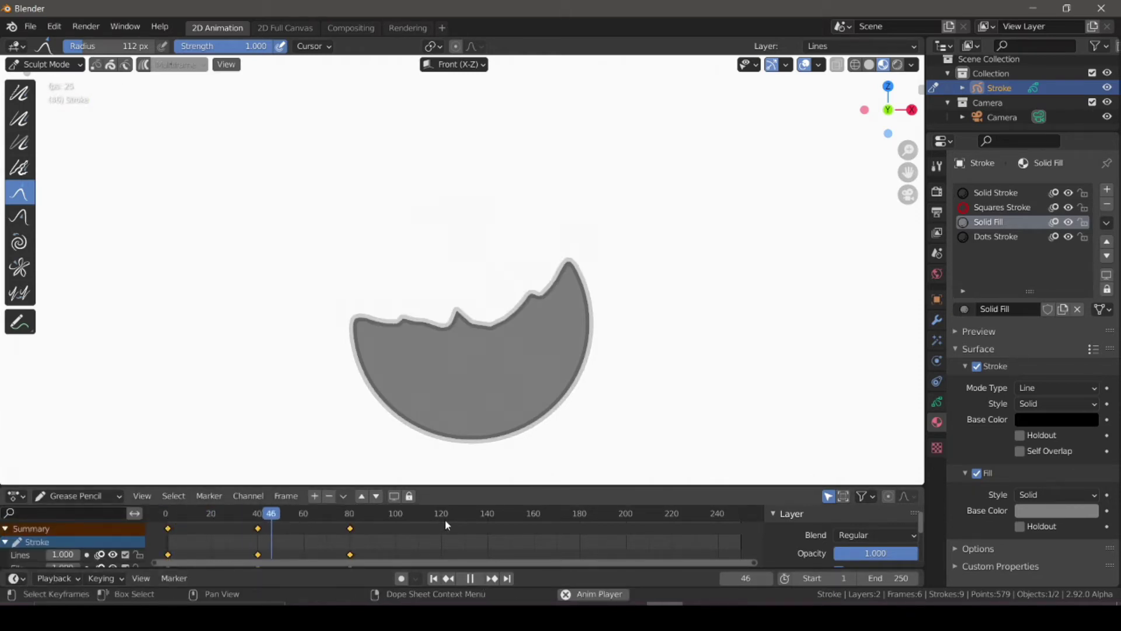
click(470, 578)
click(433, 578)
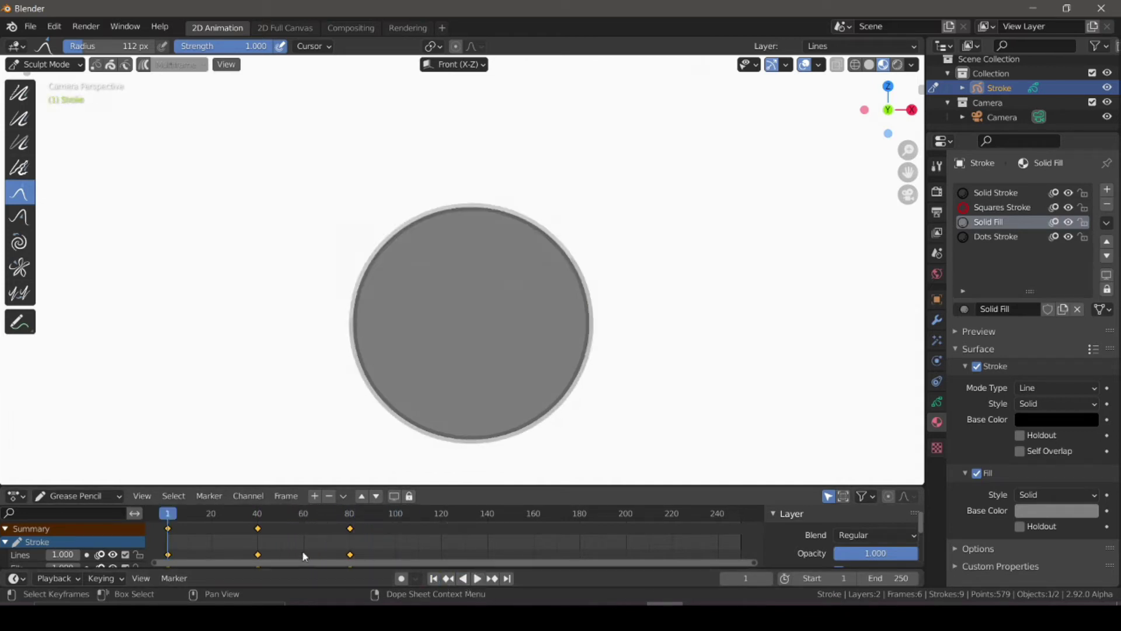
At frame 21, switch to Draw mode and interpolate a breakdown stroke between the full circle and the first crescent.
click(210, 513)
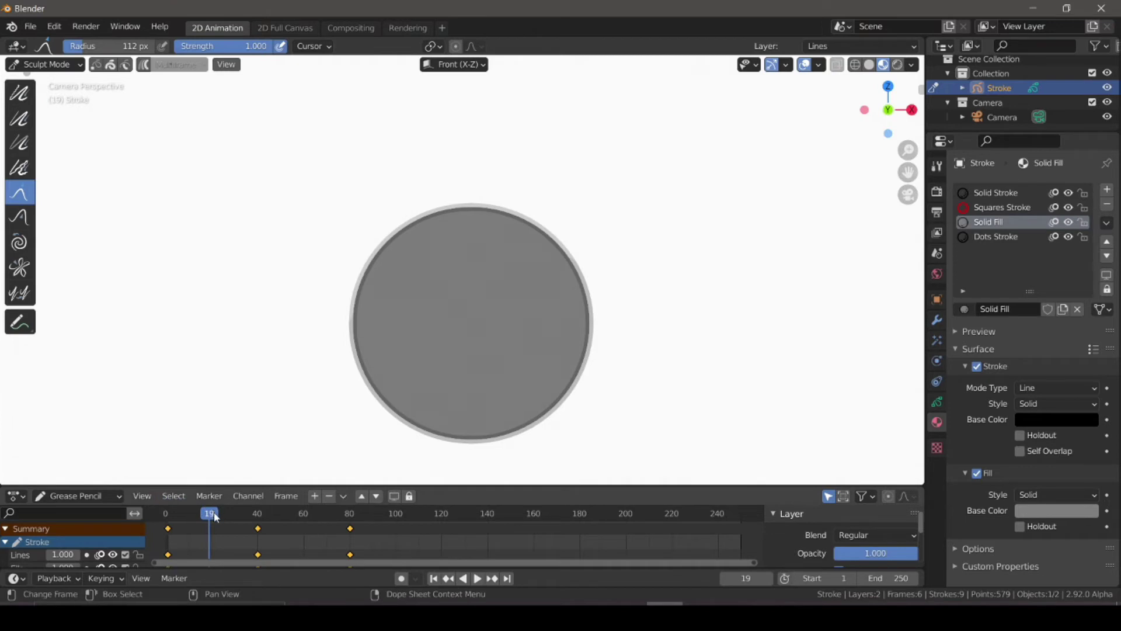
click(45, 64)
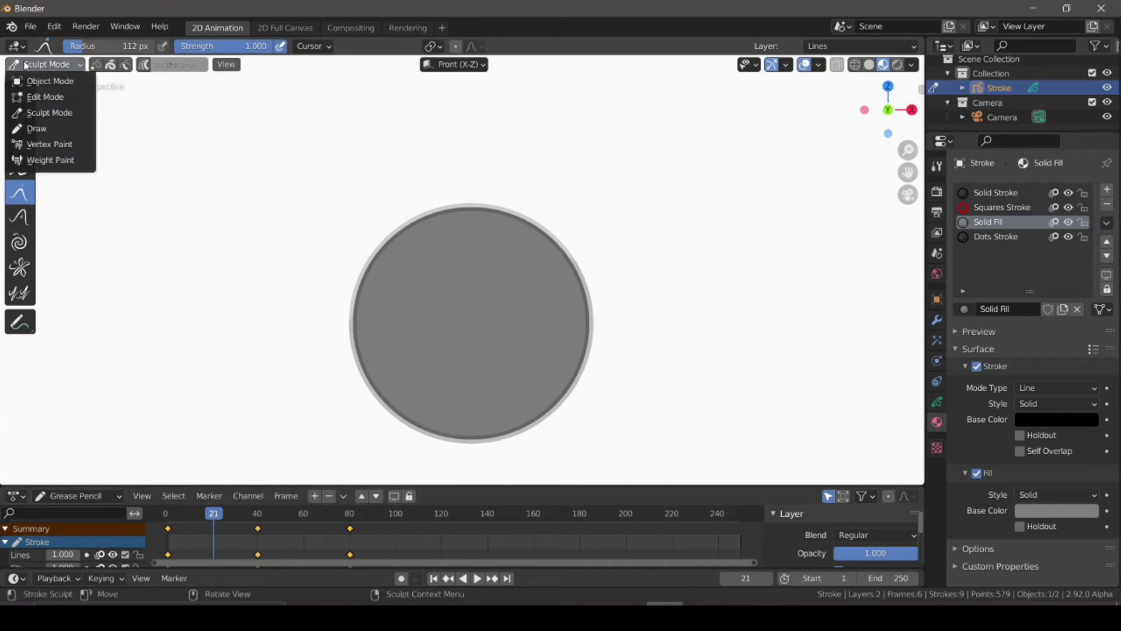
click(42, 127)
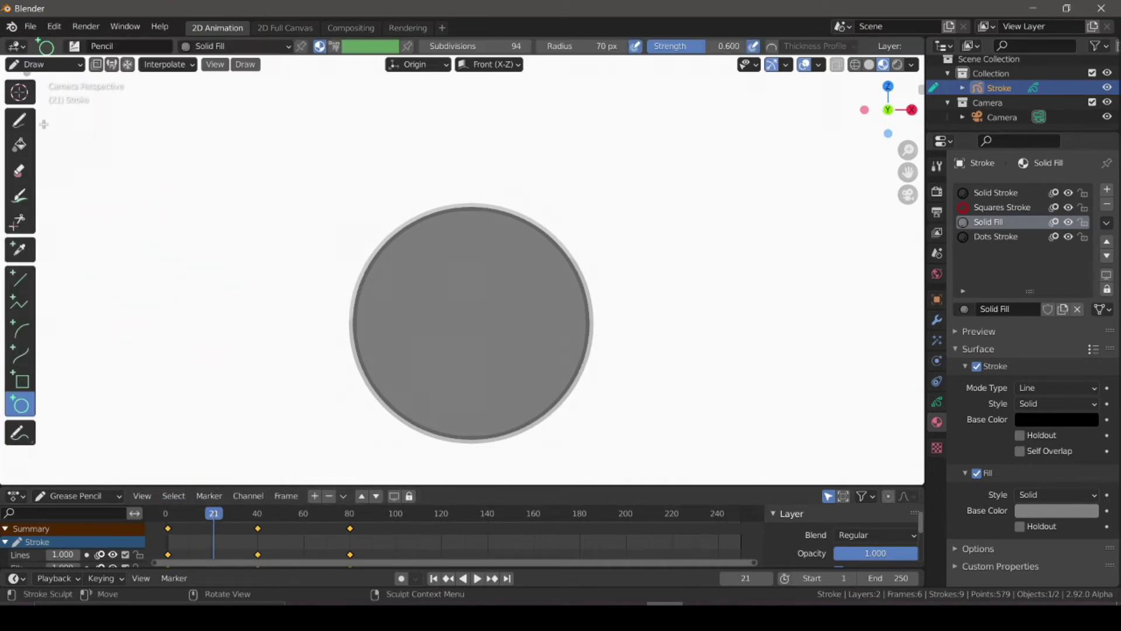
click(167, 65)
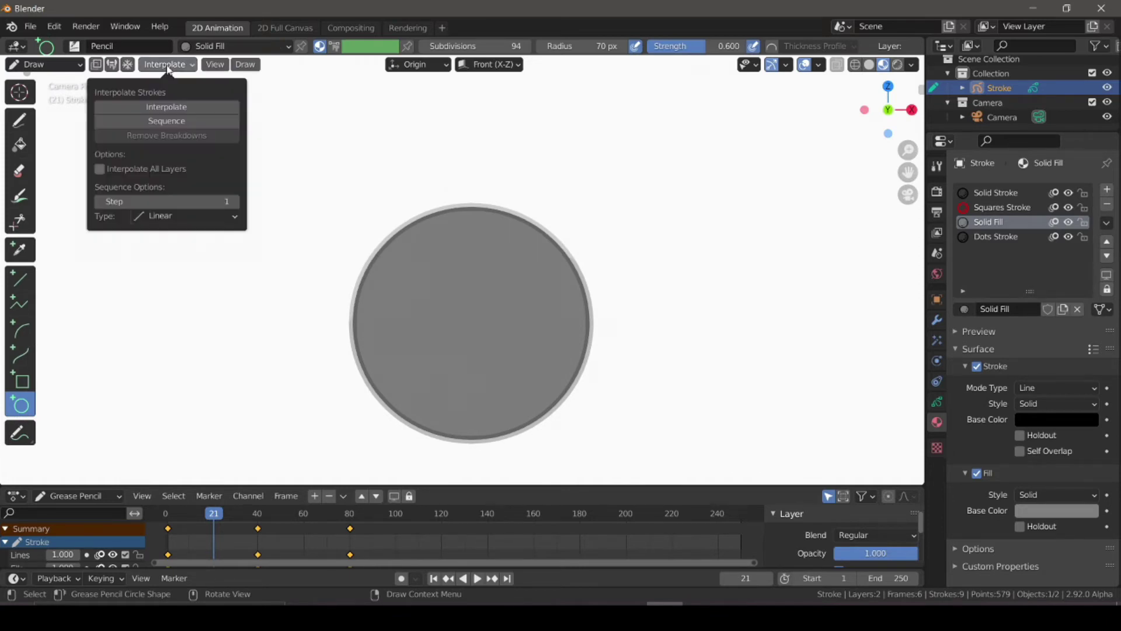
click(169, 105)
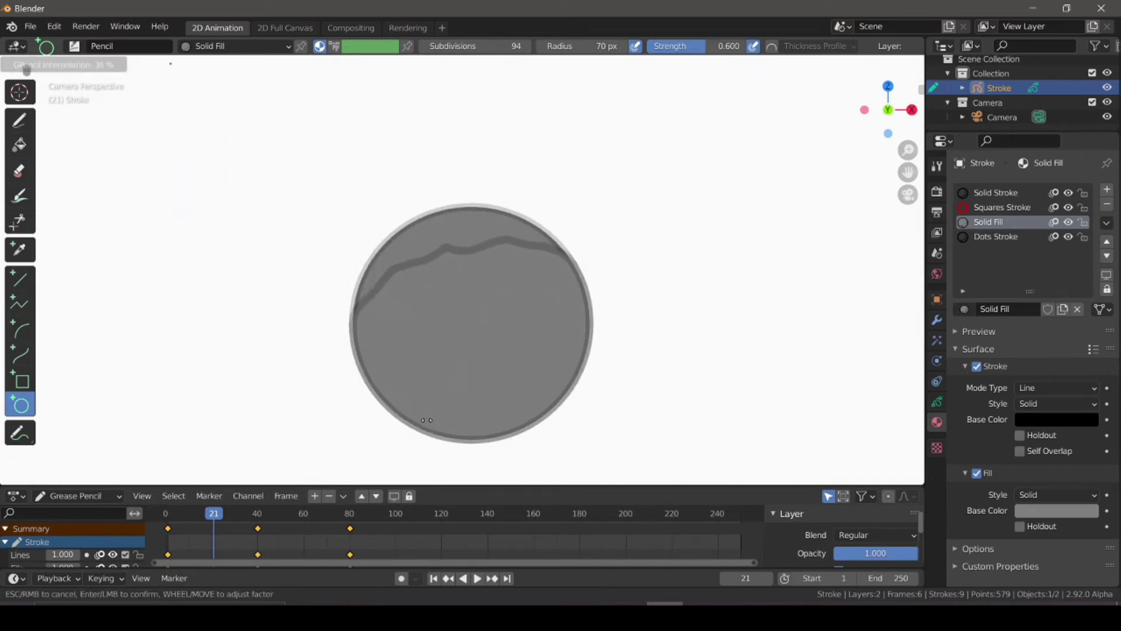
click(457, 439)
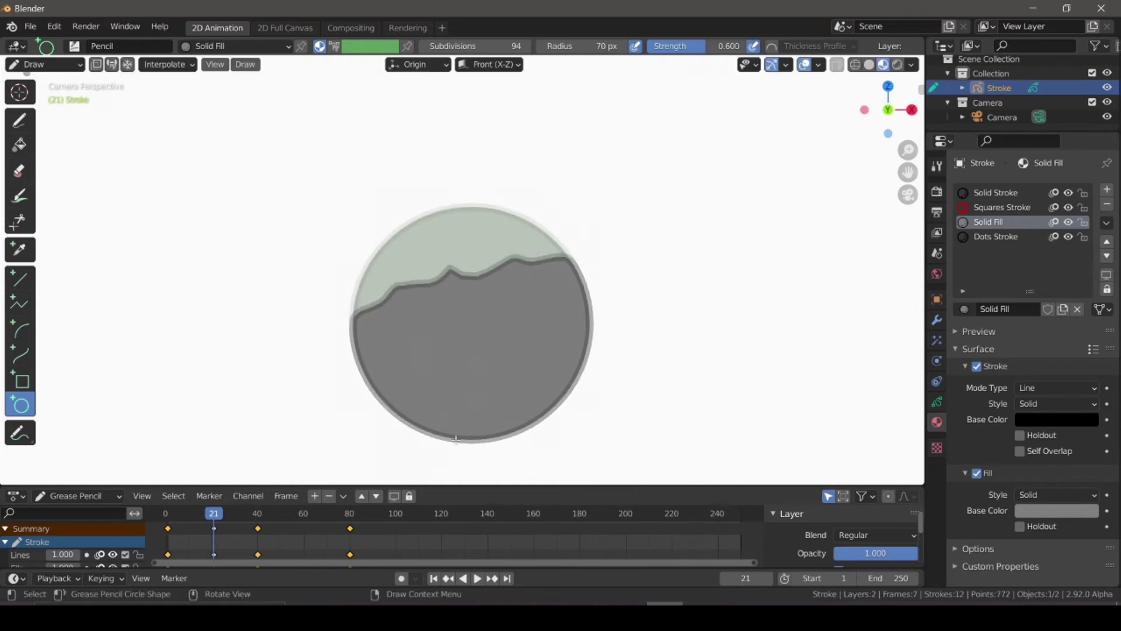
At frame 60, interpolate a breakdown stroke between the two crescents with a factor of about 61%.
key(space)
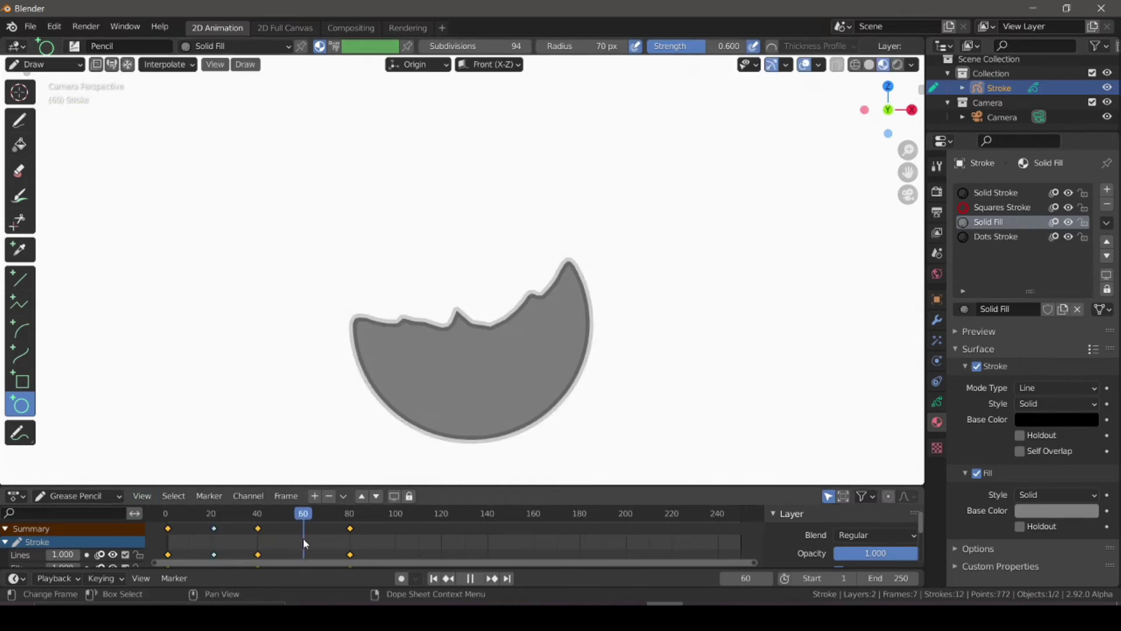
key(space)
click(188, 67)
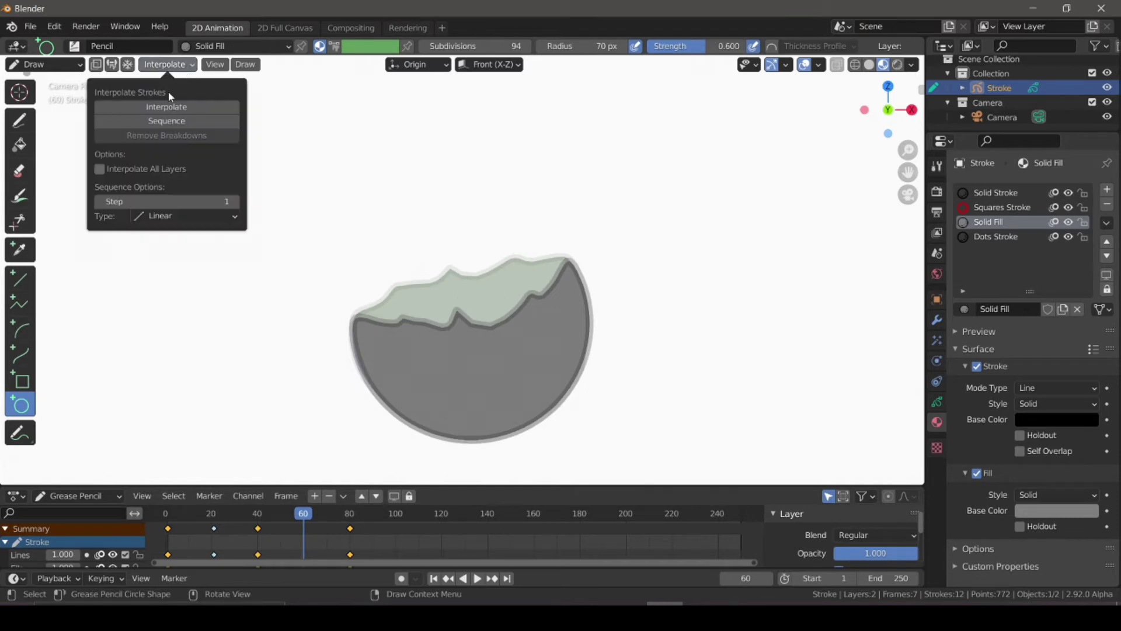
click(168, 107)
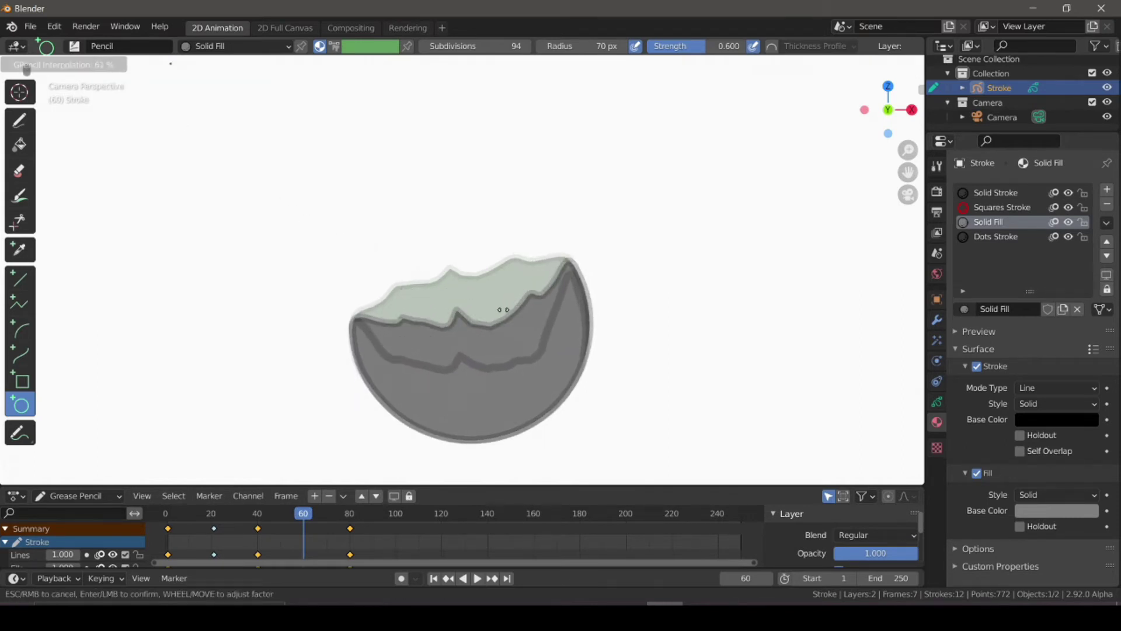
click(502, 310)
Scrub and play the animation to review the shape's motion with the added breakdown frames.
key(space)
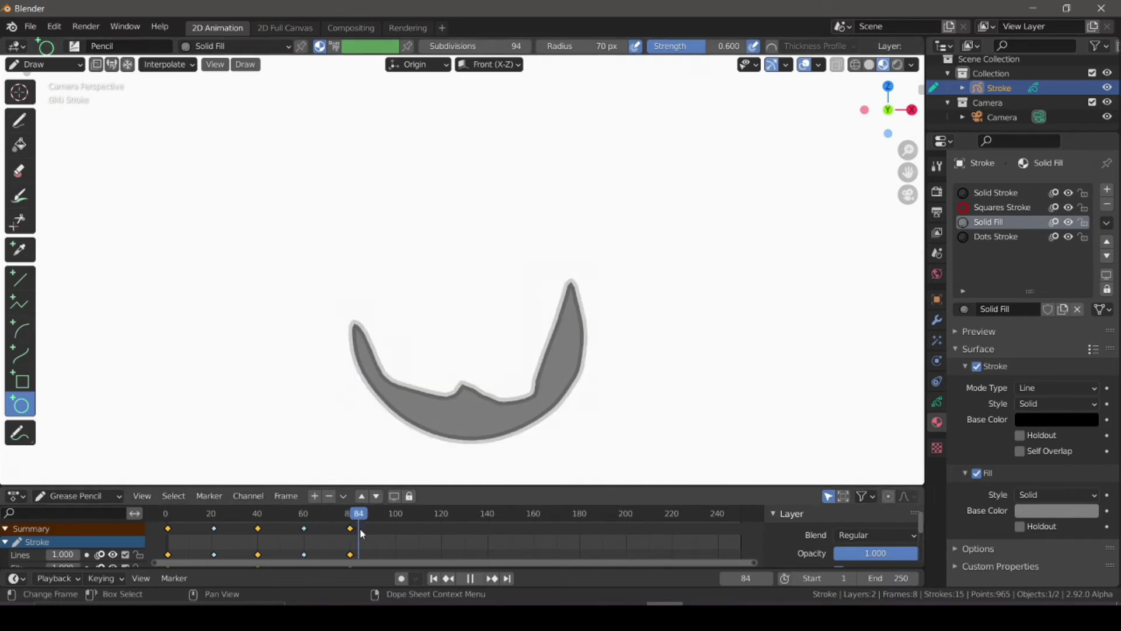
drag(359, 528, 190, 526)
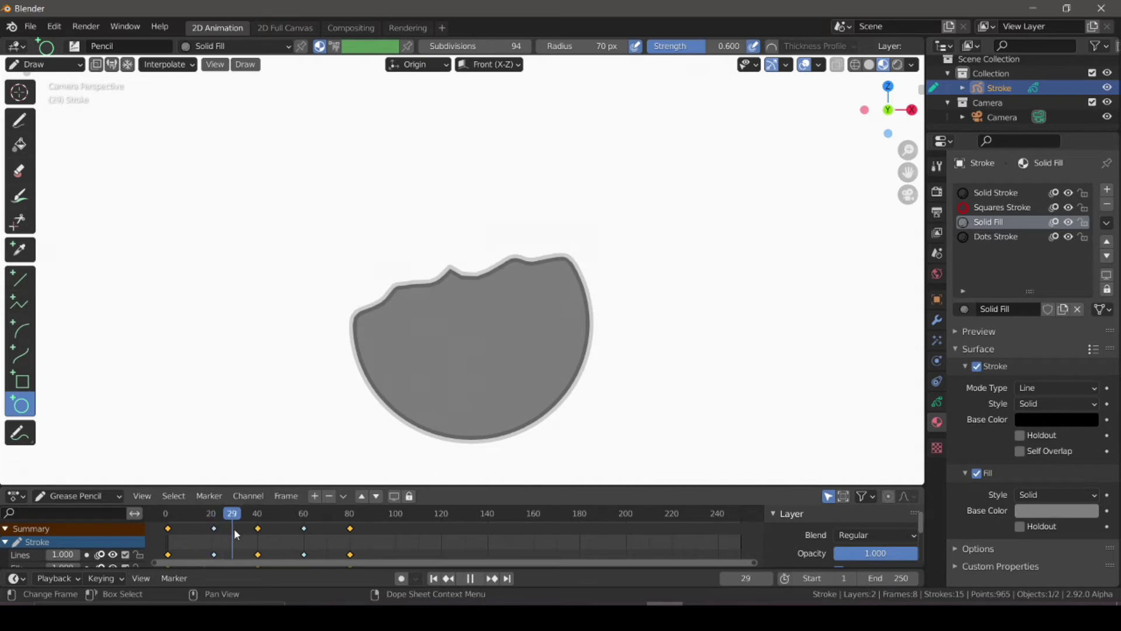
key(Escape)
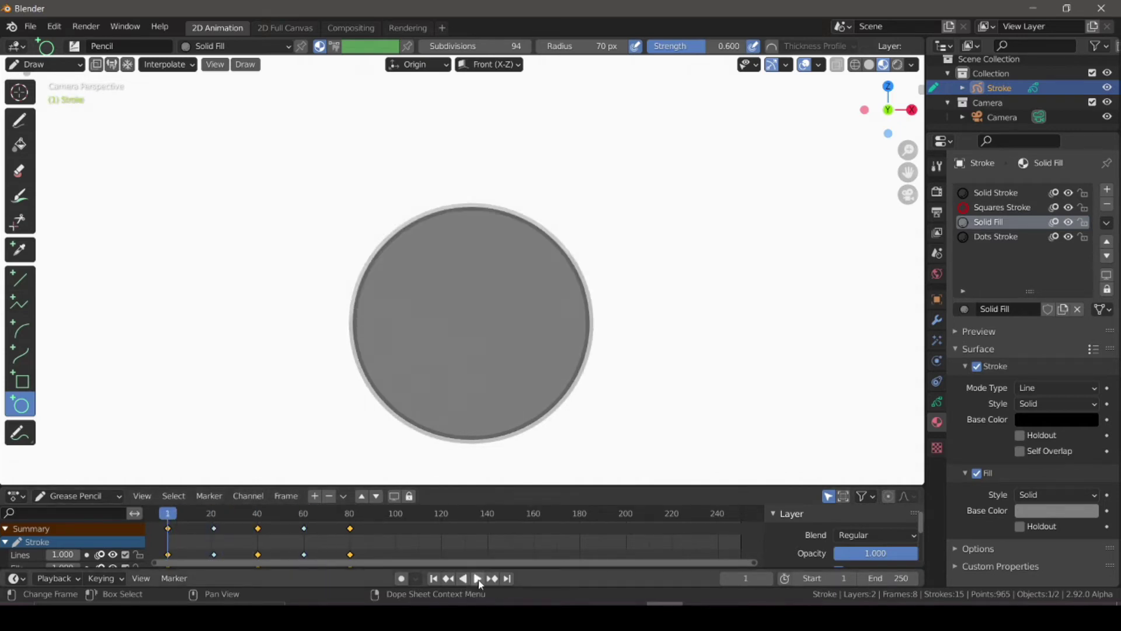
click(477, 579)
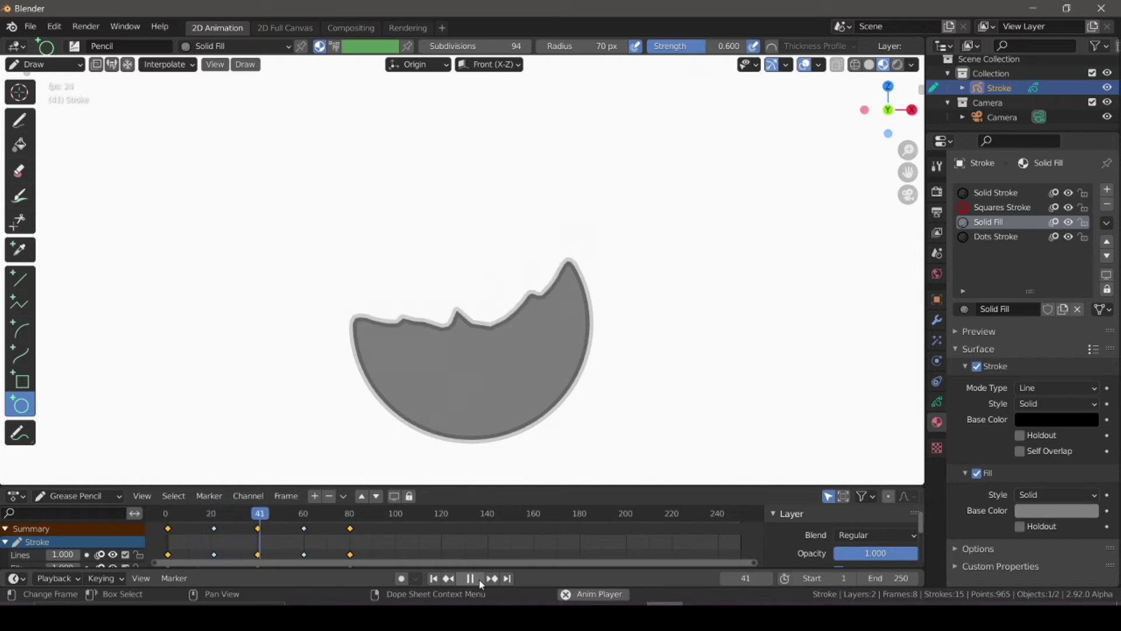
key(space)
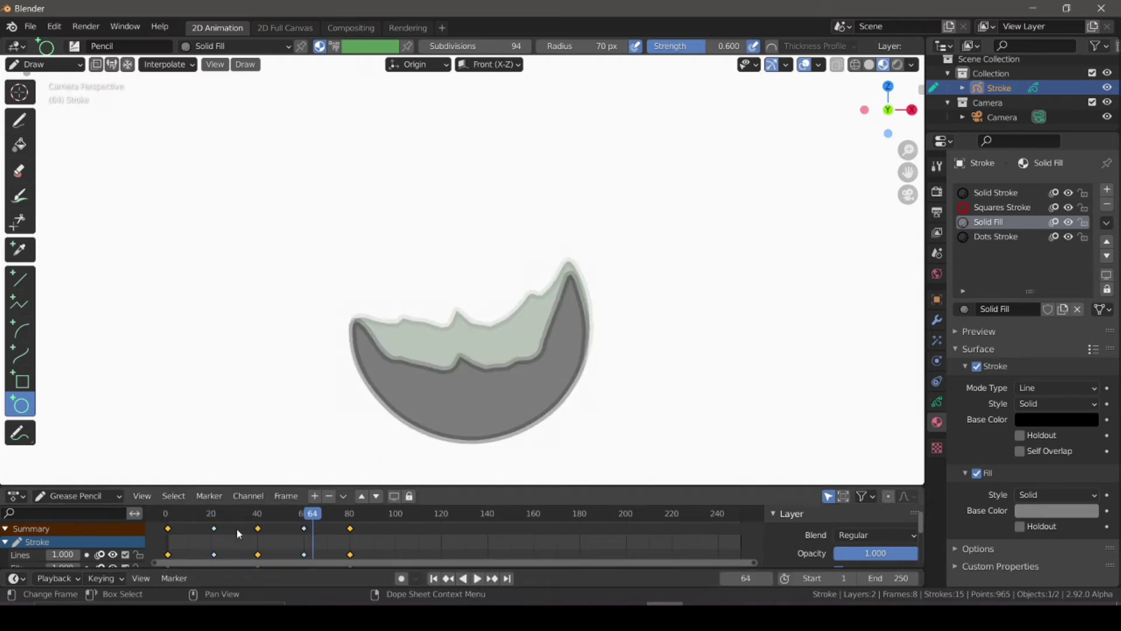
Generate interpolated stroke sequences at frames 10 and 29 to fill the gaps on both sides of the frame 21 breakdown.
click(187, 514)
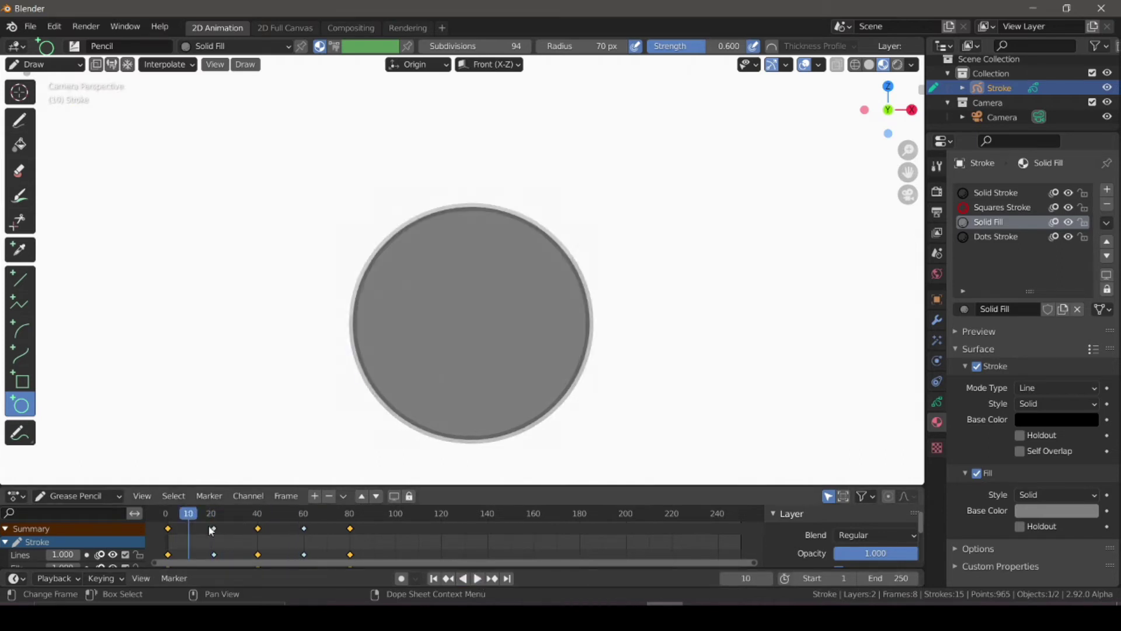
click(177, 65)
click(183, 122)
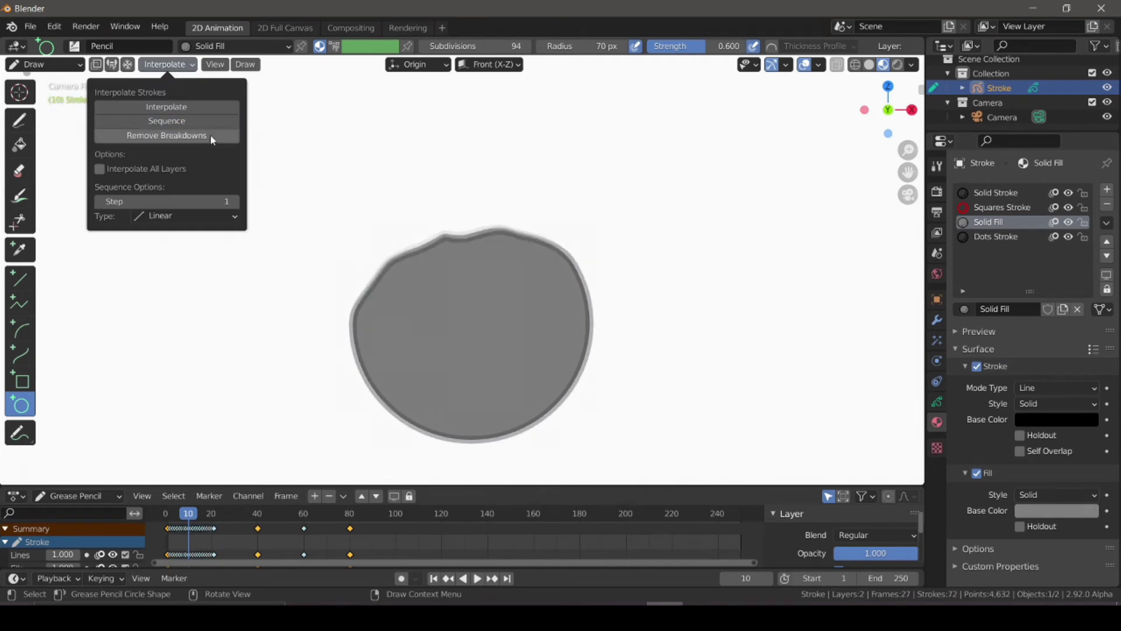
click(231, 513)
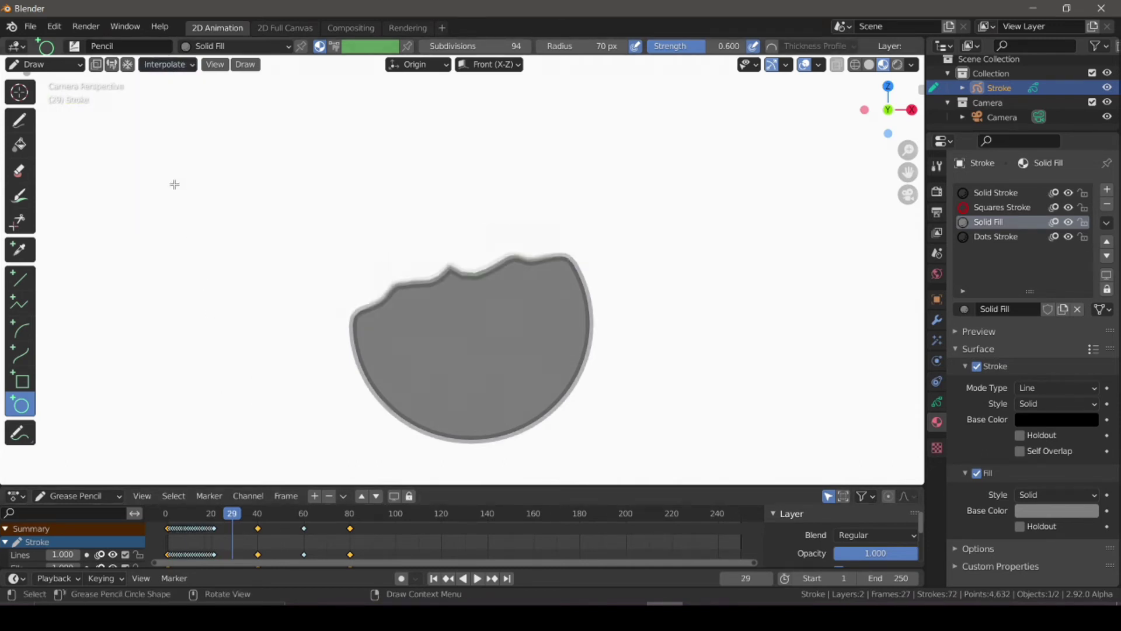
click(174, 66)
click(174, 122)
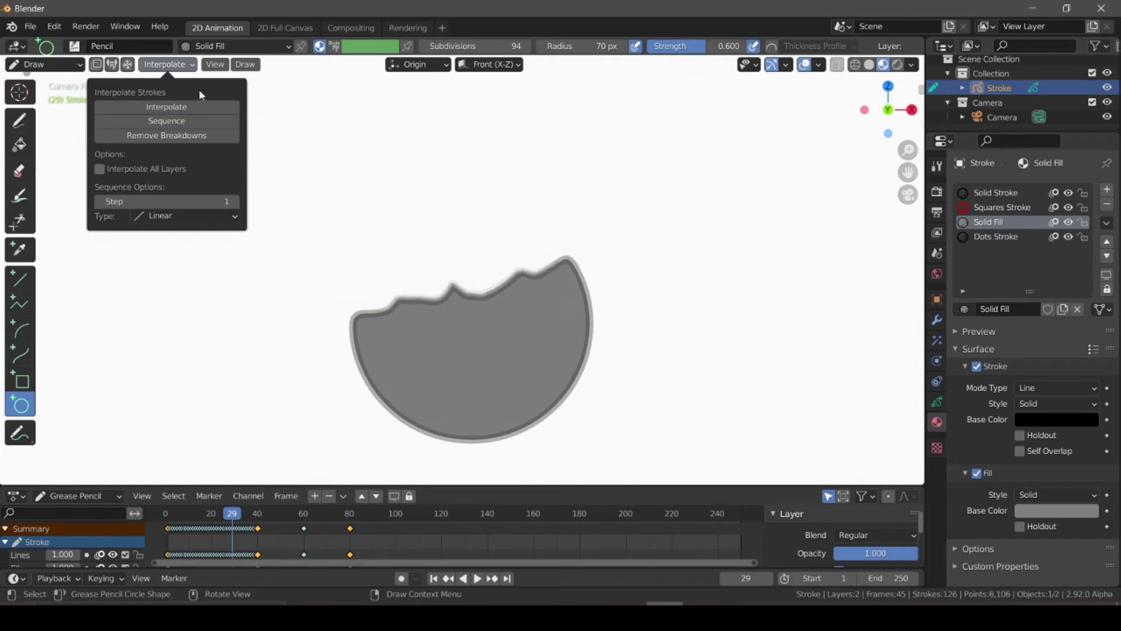
Generate interpolated stroke sequences at frames 48 and 70 to fill the remaining gaps between frames 40 and 80.
click(275, 515)
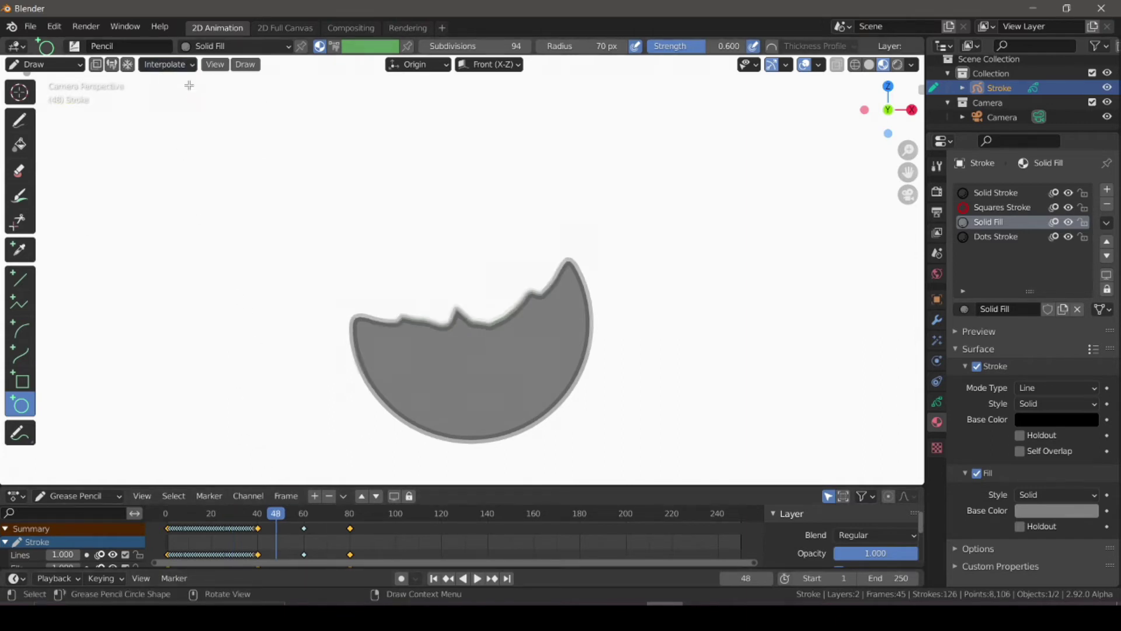
click(175, 66)
click(178, 121)
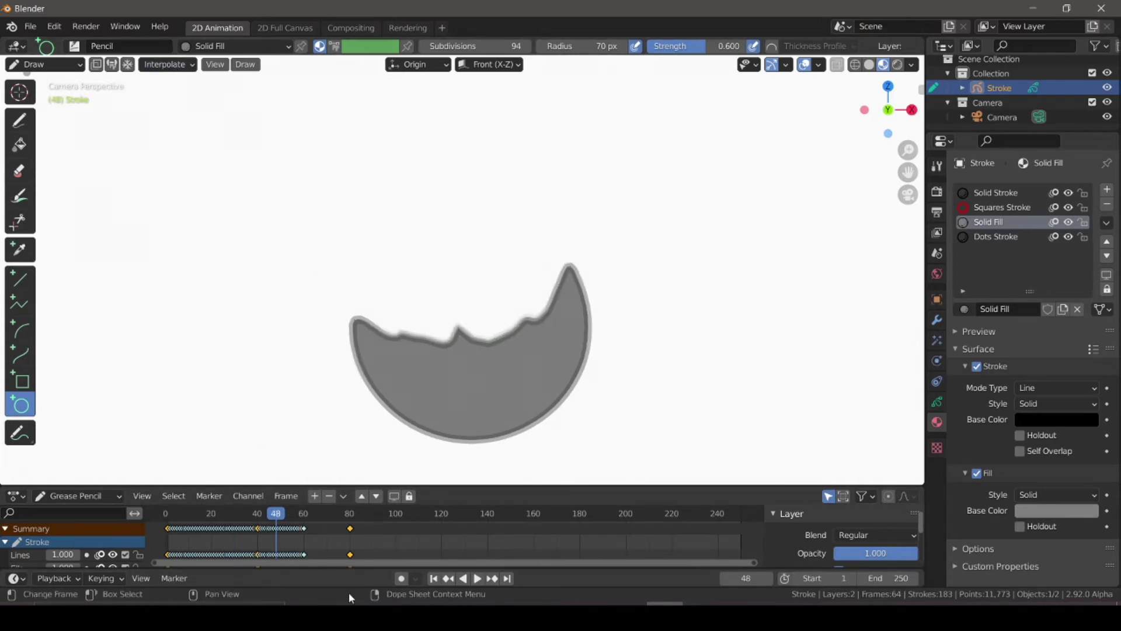
click(326, 513)
click(176, 64)
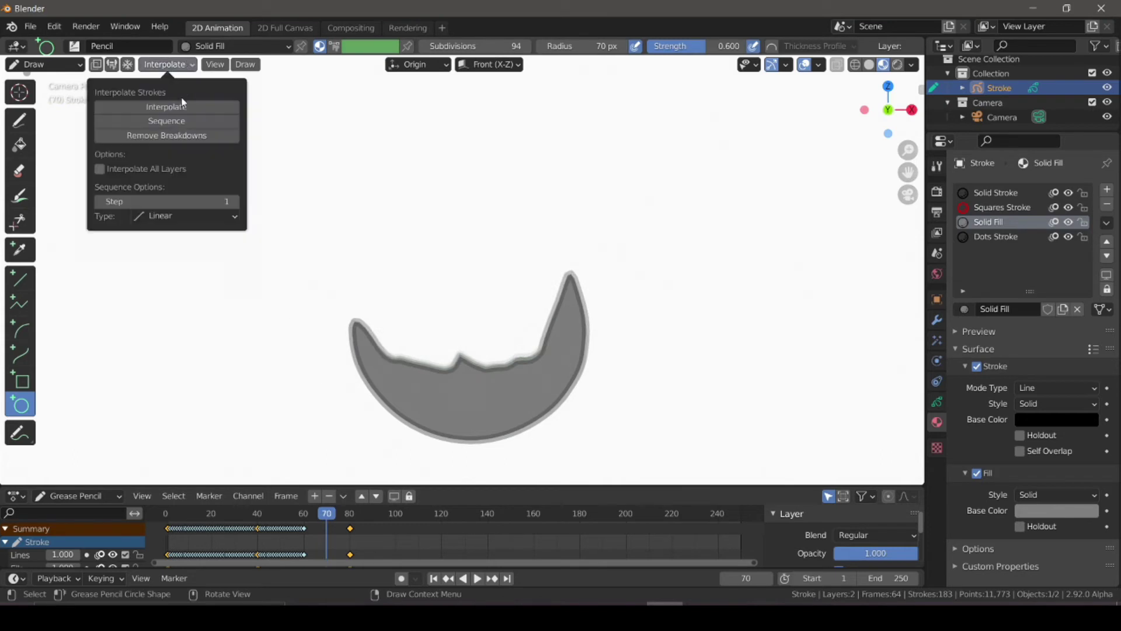
click(182, 121)
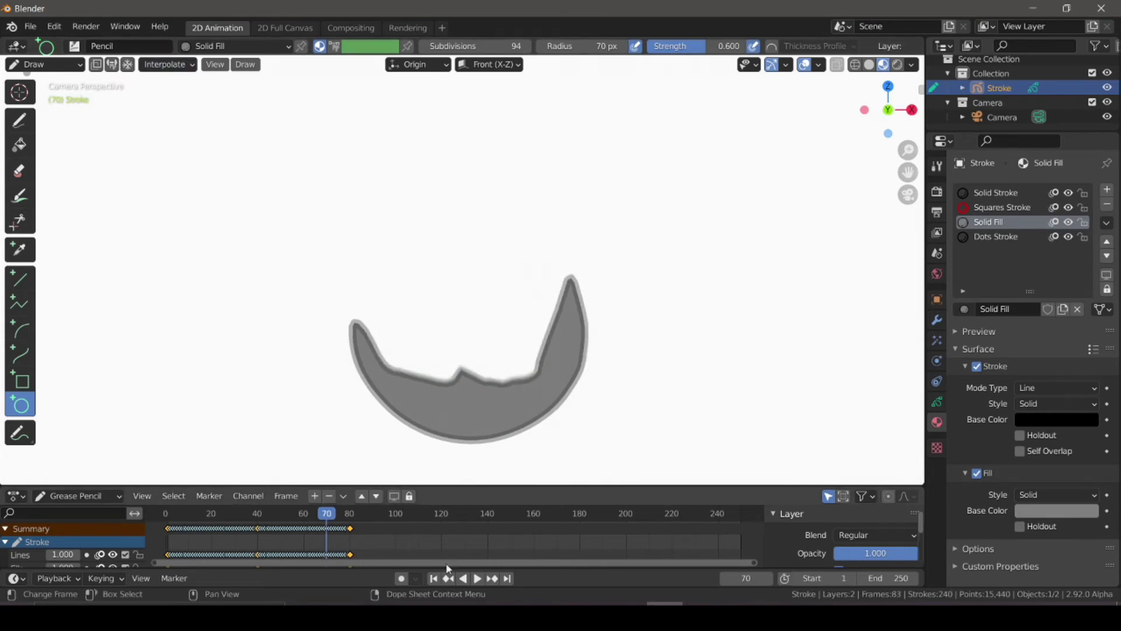
Play the fully interpolated animation from the first frame, stop it and return to the start.
click(433, 578)
click(480, 580)
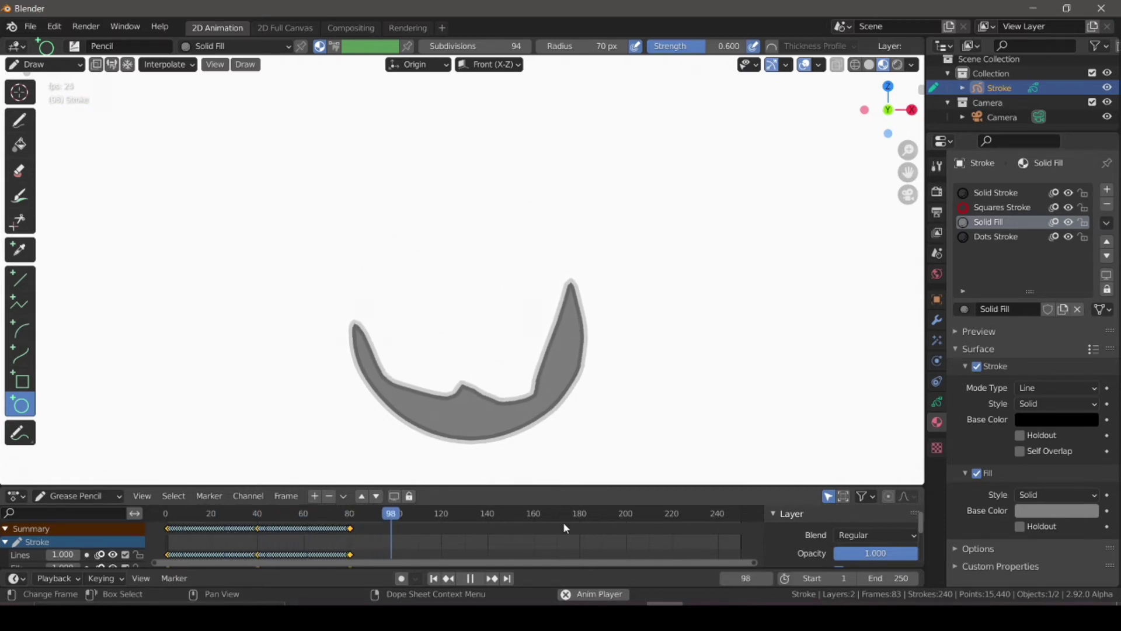
click(475, 578)
click(434, 578)
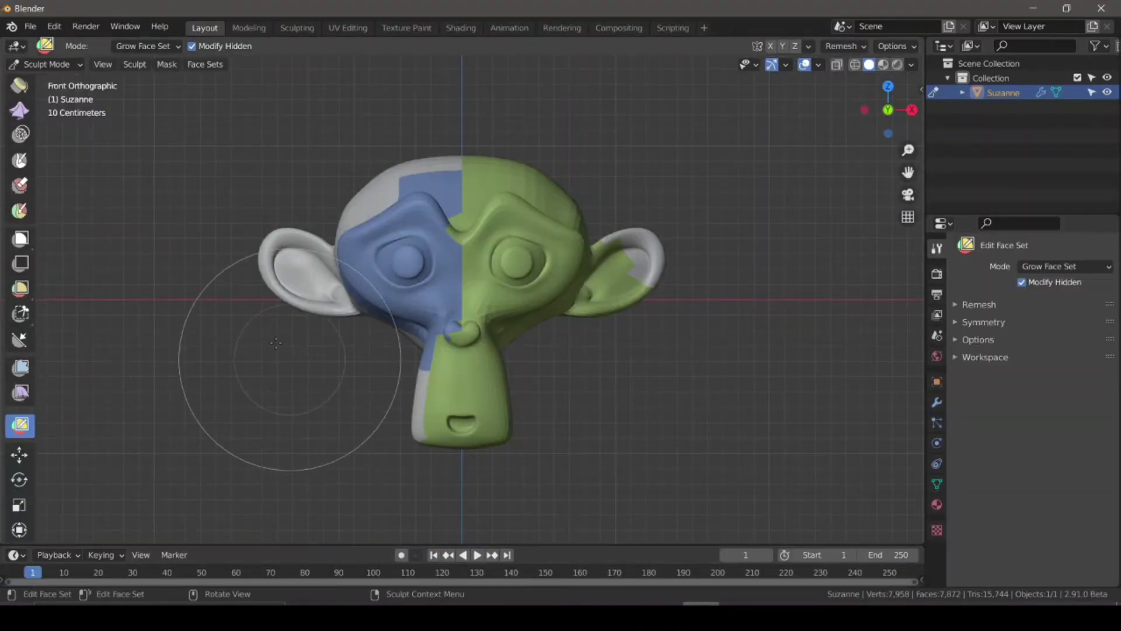
Switch to Blender 2.91 Beta and start a new 2D Animation file without saving the Suzanne scene.
key(n)
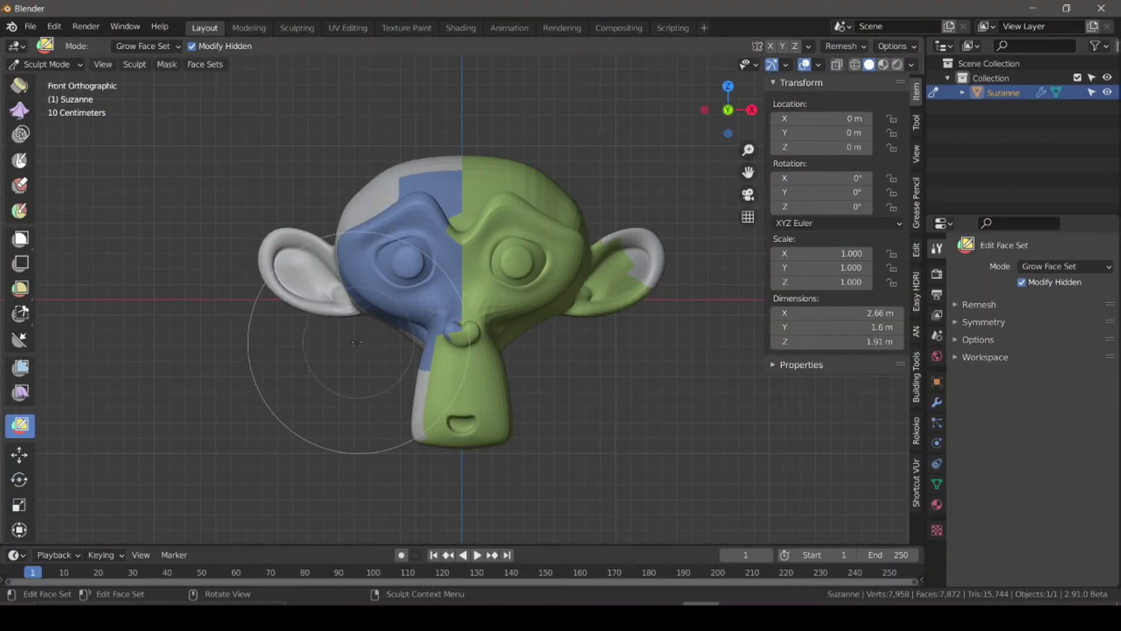
key(ctrl+n)
click(321, 359)
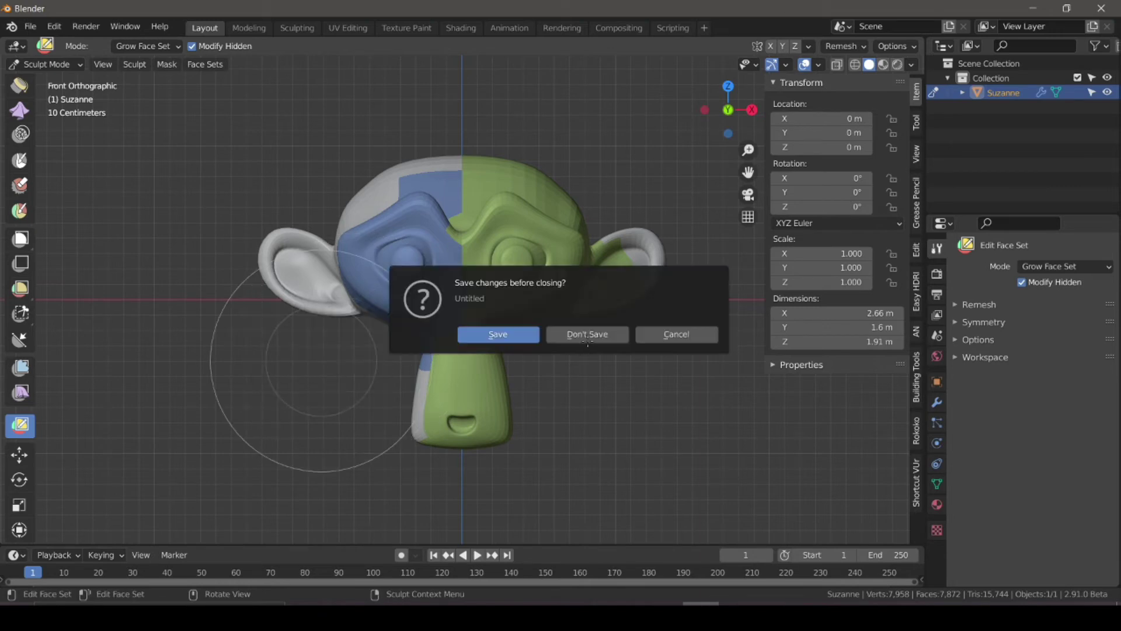
key(Return)
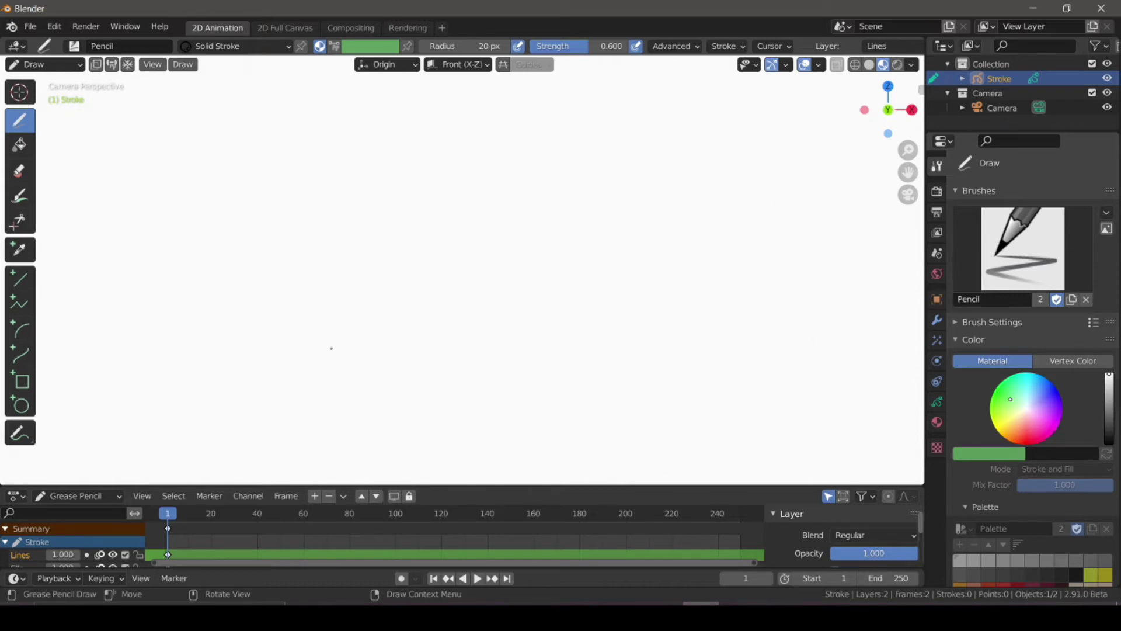
Draw a filled ellipse in the middle of the canvas with the Circle tool, using the Solid Fill material.
click(20, 405)
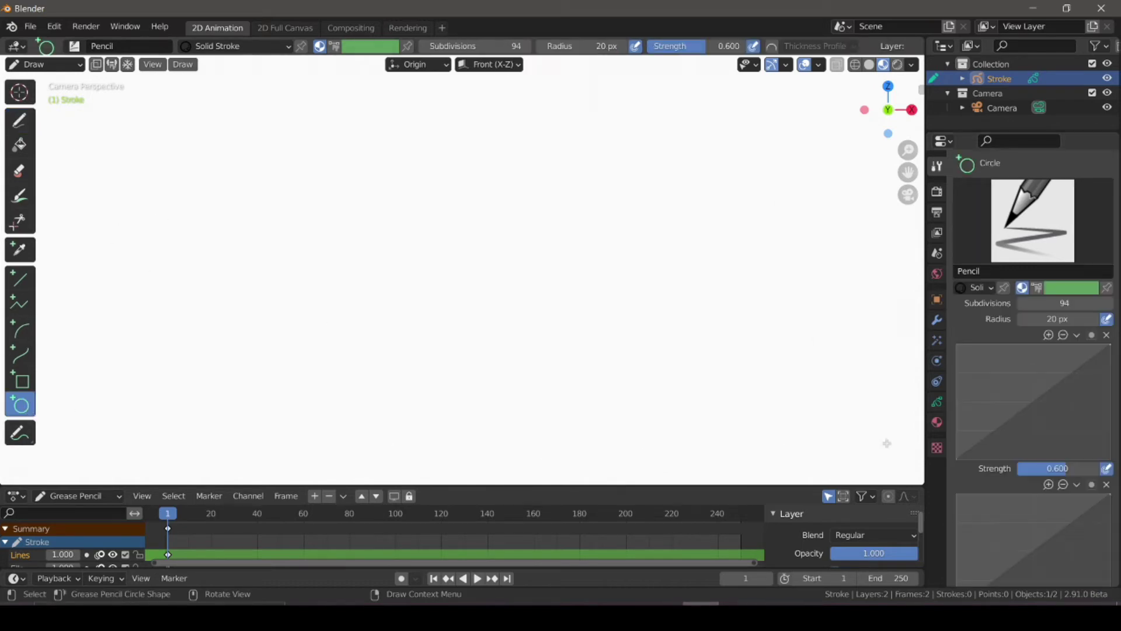
click(937, 421)
click(998, 237)
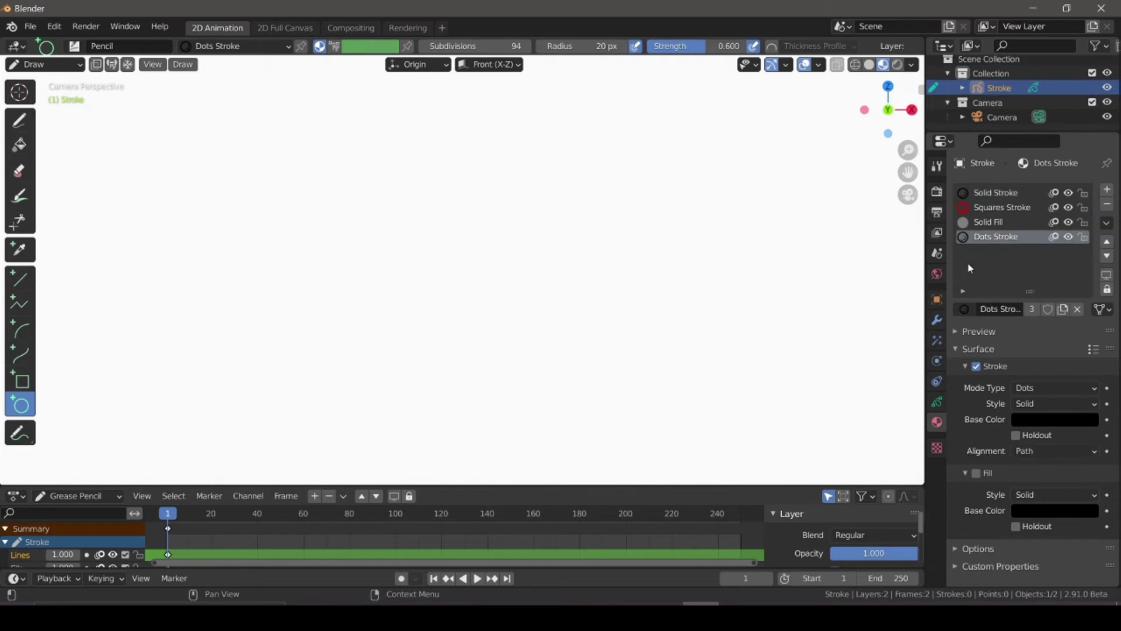
click(987, 223)
drag(305, 198, 583, 407)
key(Return)
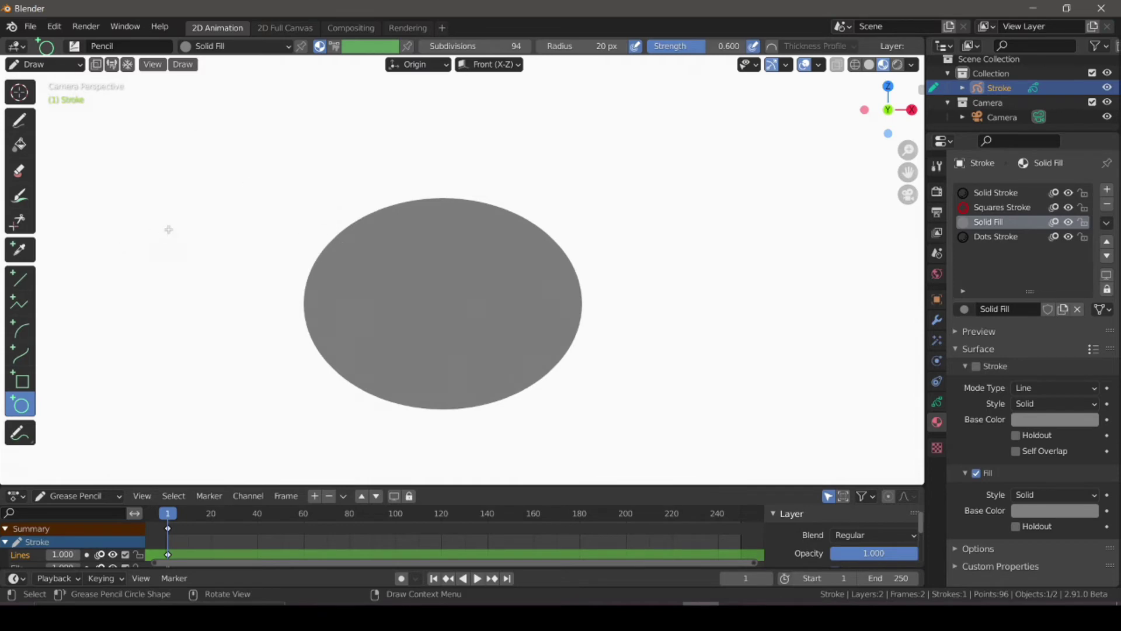
Look at the Interpolate options in Edit Mode and return the grease pencil object to Draw mode.
key(Tab)
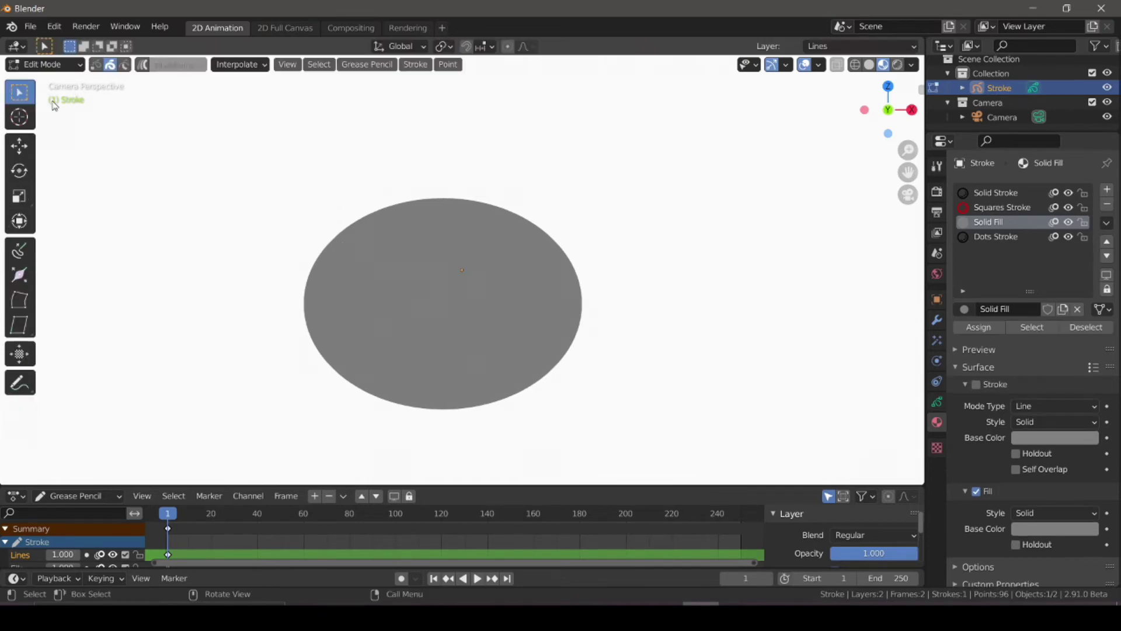
click(249, 65)
click(42, 65)
click(61, 61)
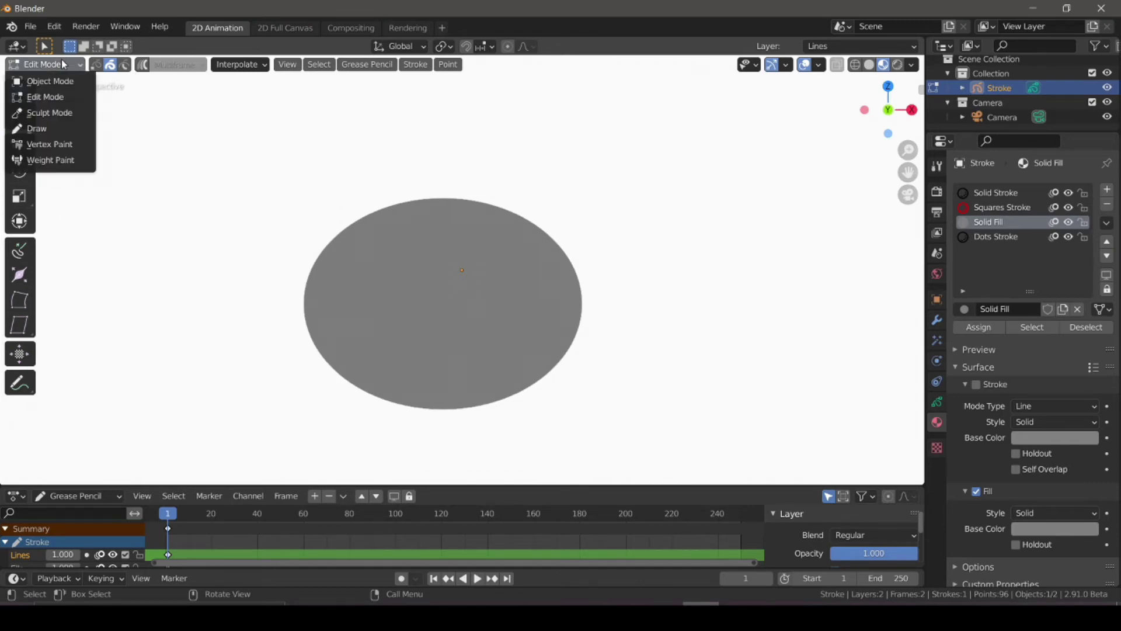
click(48, 128)
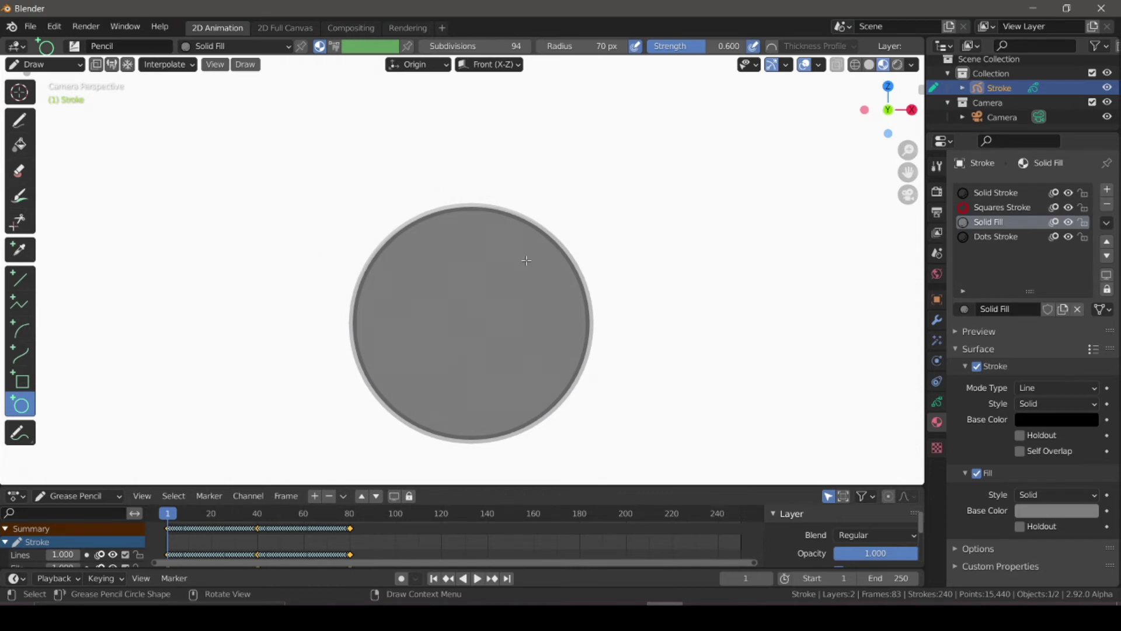
In Blender 2.92 Alpha, delete the Lines layer and activate the Draw tool with a brush radius of 127 px.
click(938, 401)
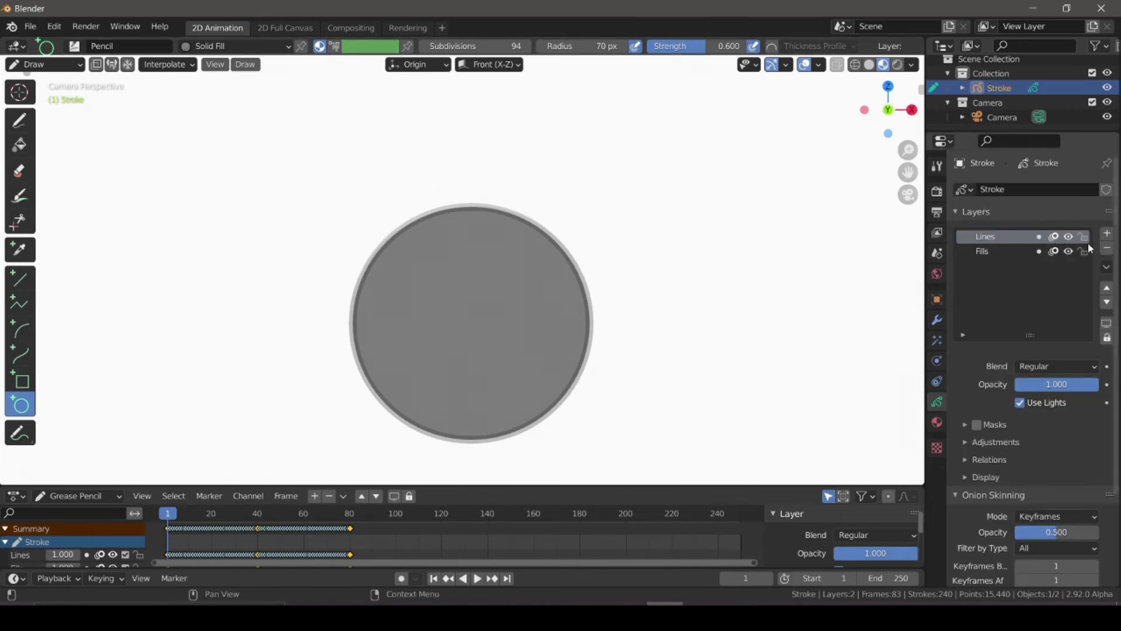
click(1107, 249)
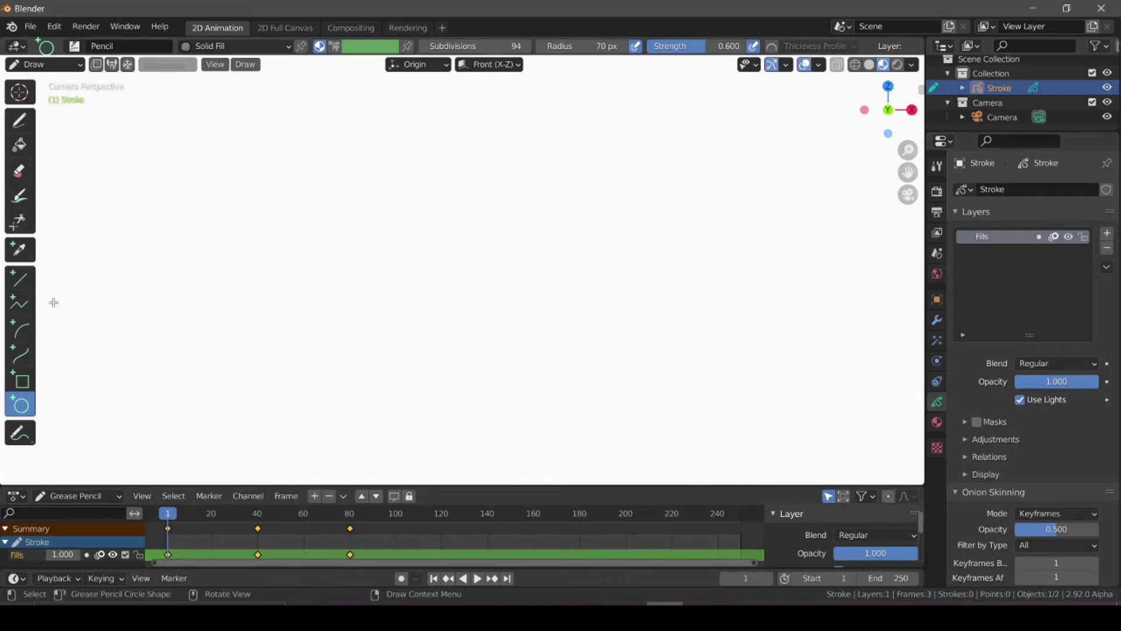
click(13, 127)
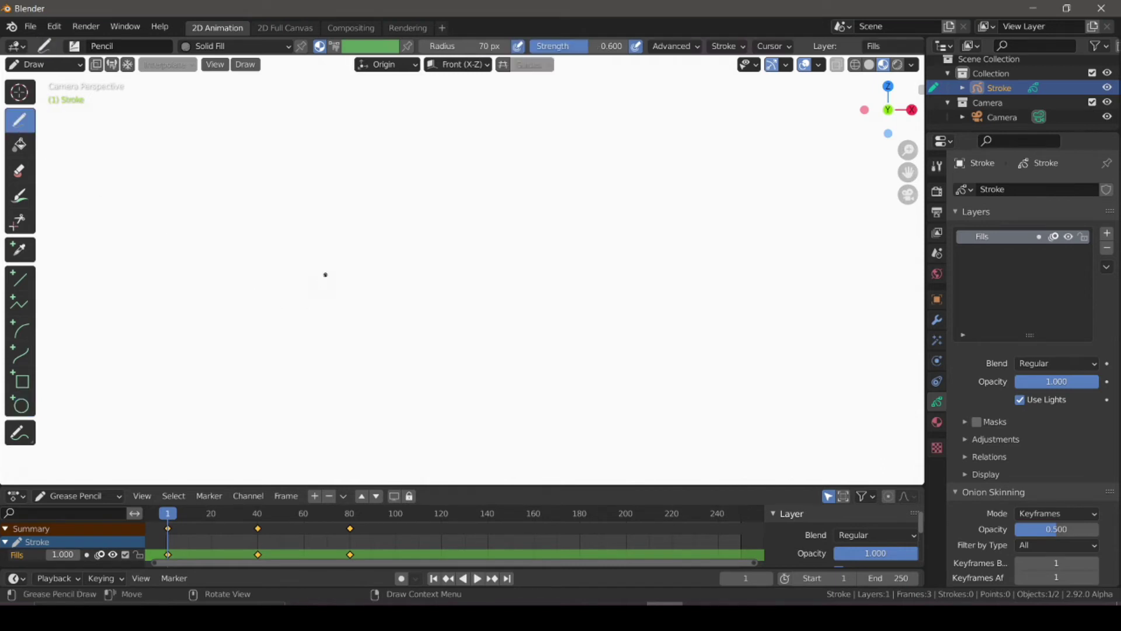
key(f)
click(361, 297)
Set the Solid Stroke material's stroke mode type to Squares, keeping the style Solid.
click(937, 422)
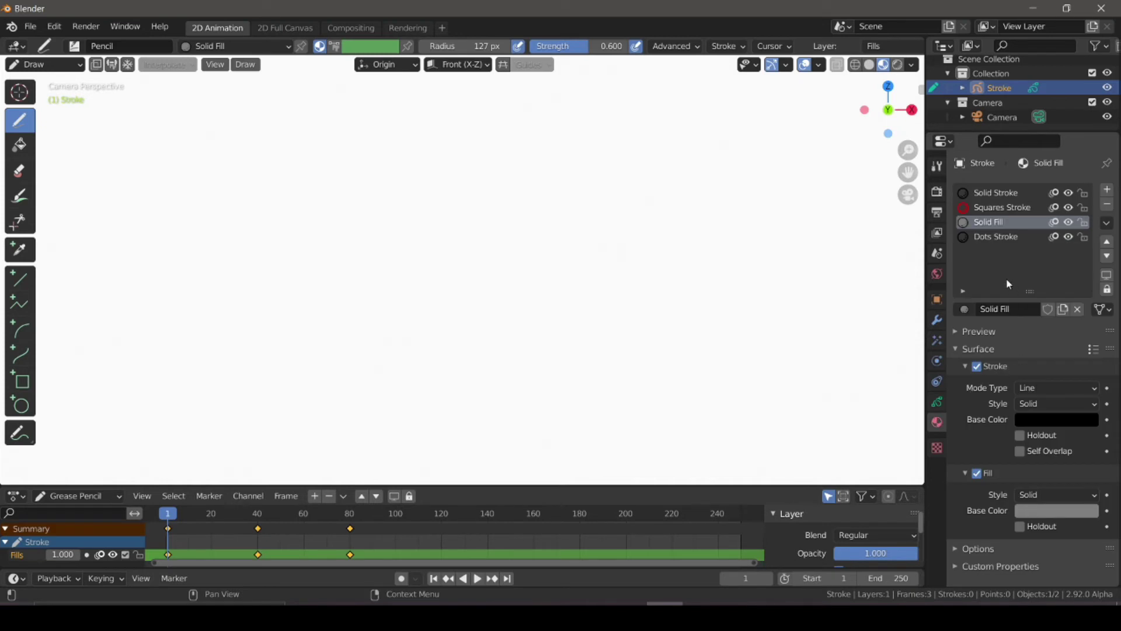
click(998, 193)
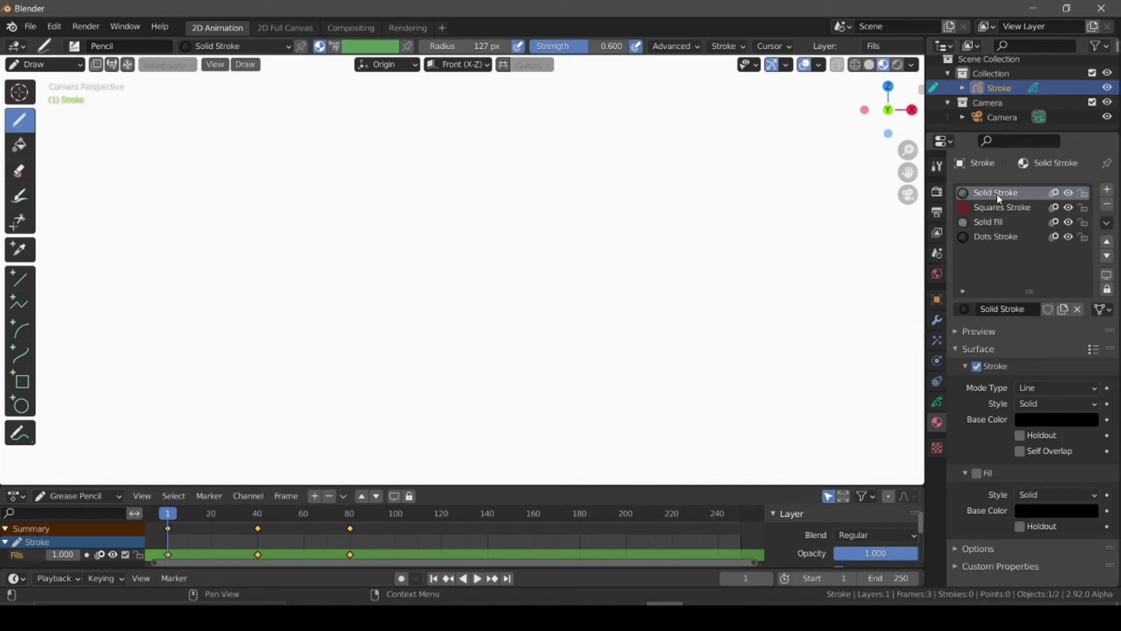
click(1039, 388)
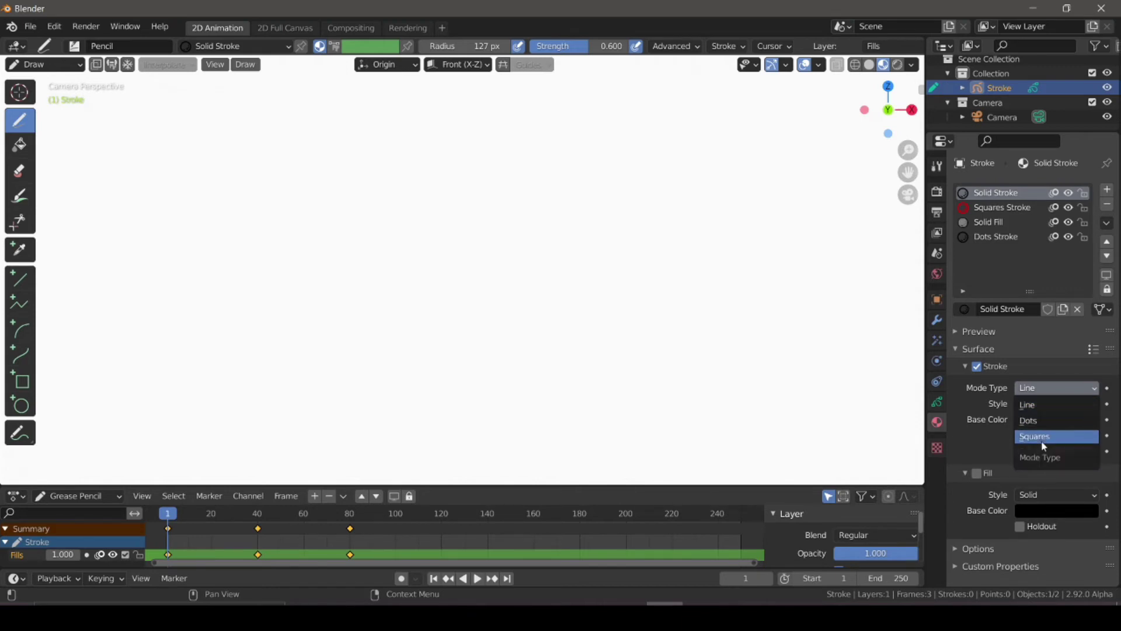
click(1042, 437)
click(1039, 402)
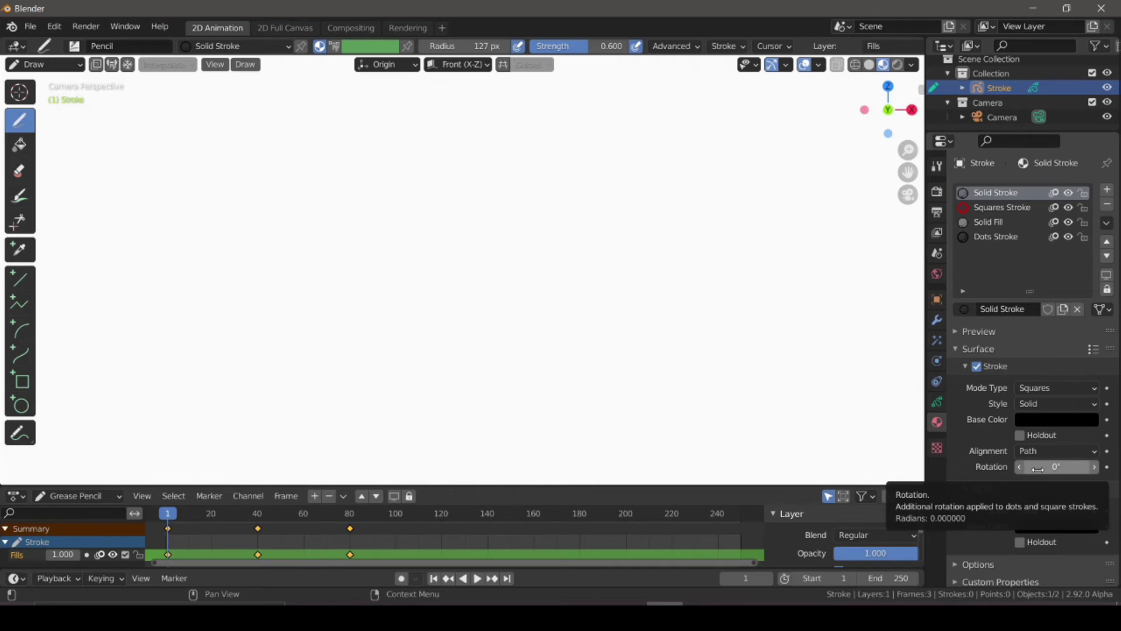
click(1041, 403)
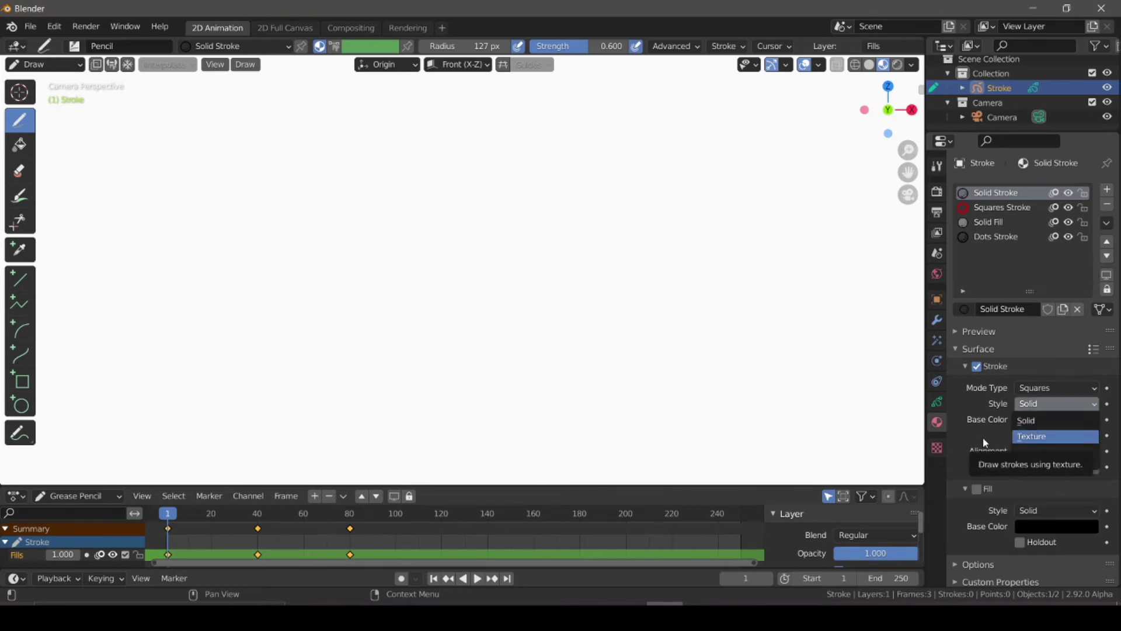
click(1028, 421)
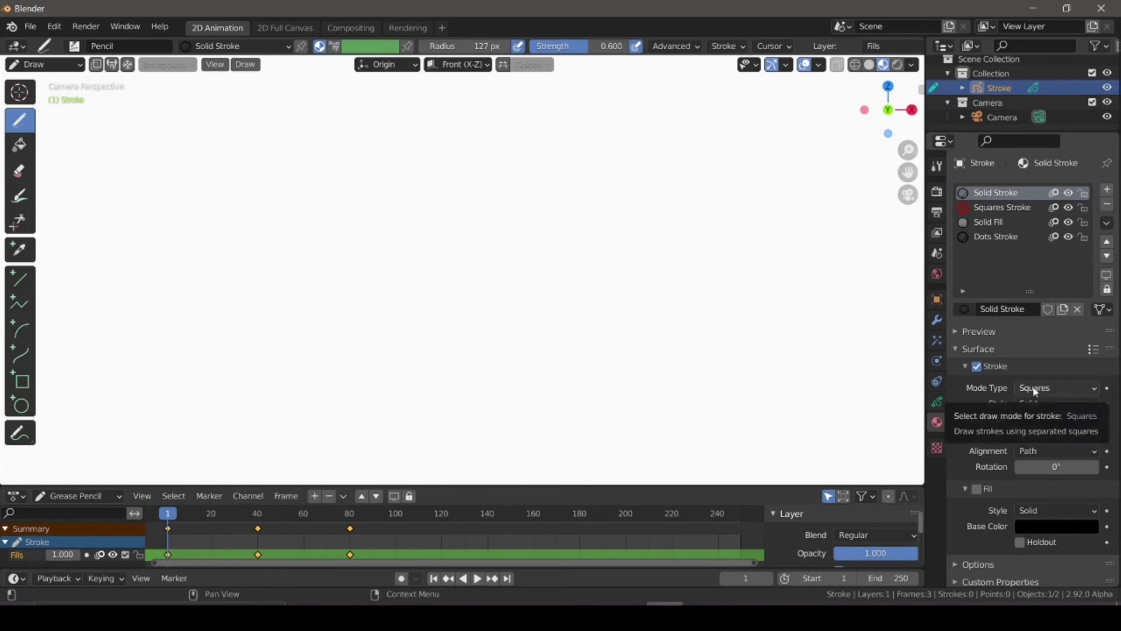
Draw an arched freehand stroke across the canvas with the Solid Stroke material and inspect it up close.
mouse_move(179, 324)
mouse_down()
mouse_move(201, 261)
mouse_move(463, 170)
mouse_move(636, 280)
mouse_up()
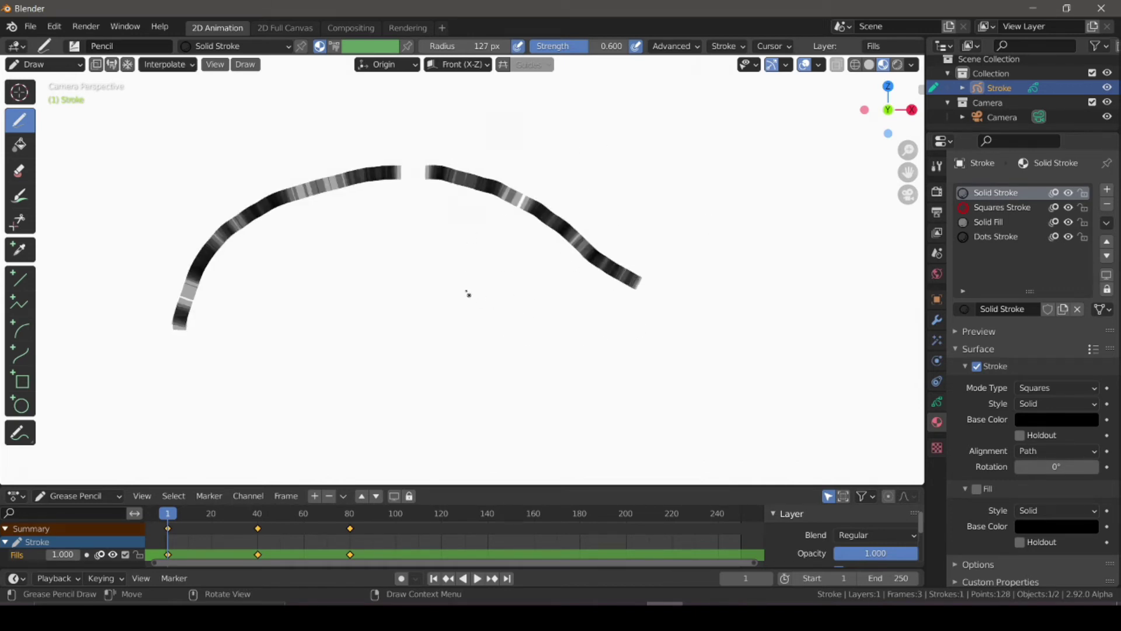
scroll(316, 175, up, 6)
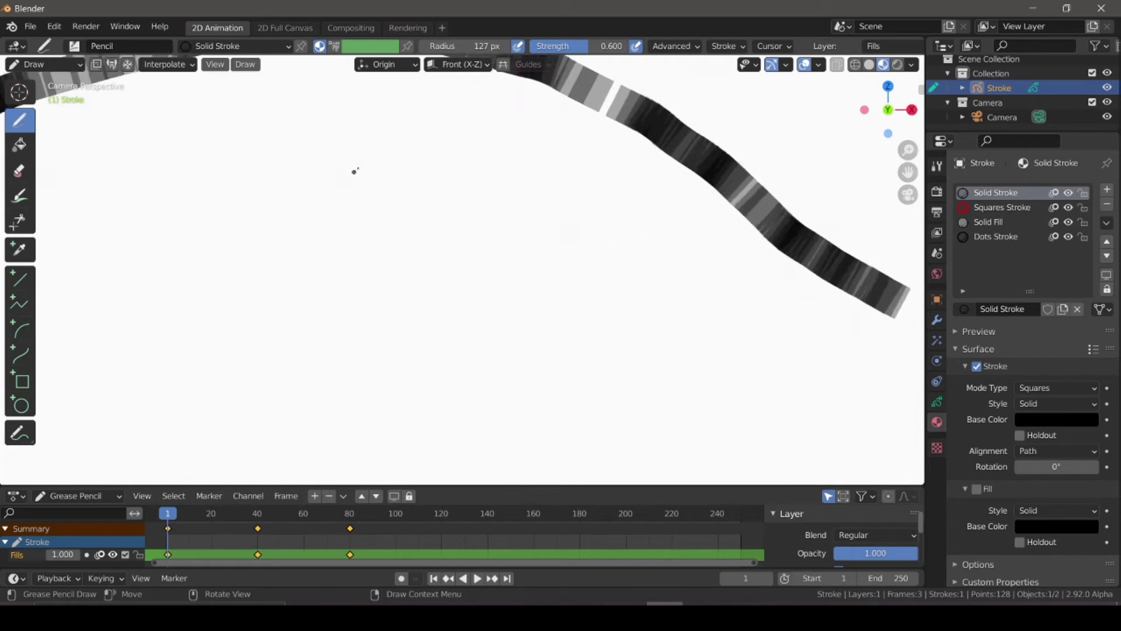
mouse_move(551, 163)
shift+middle_down()
mouse_move(551, 253)
mouse_move(578, 228)
shift+middle_up()
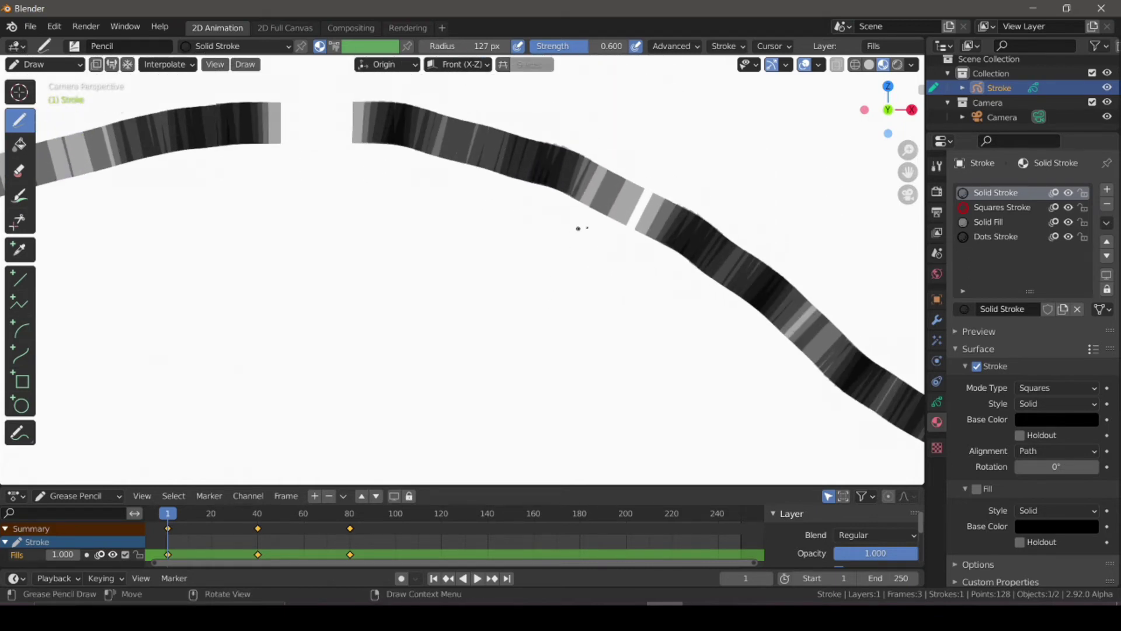
scroll(400, 226, down, 3)
scroll(559, 253, down, 3)
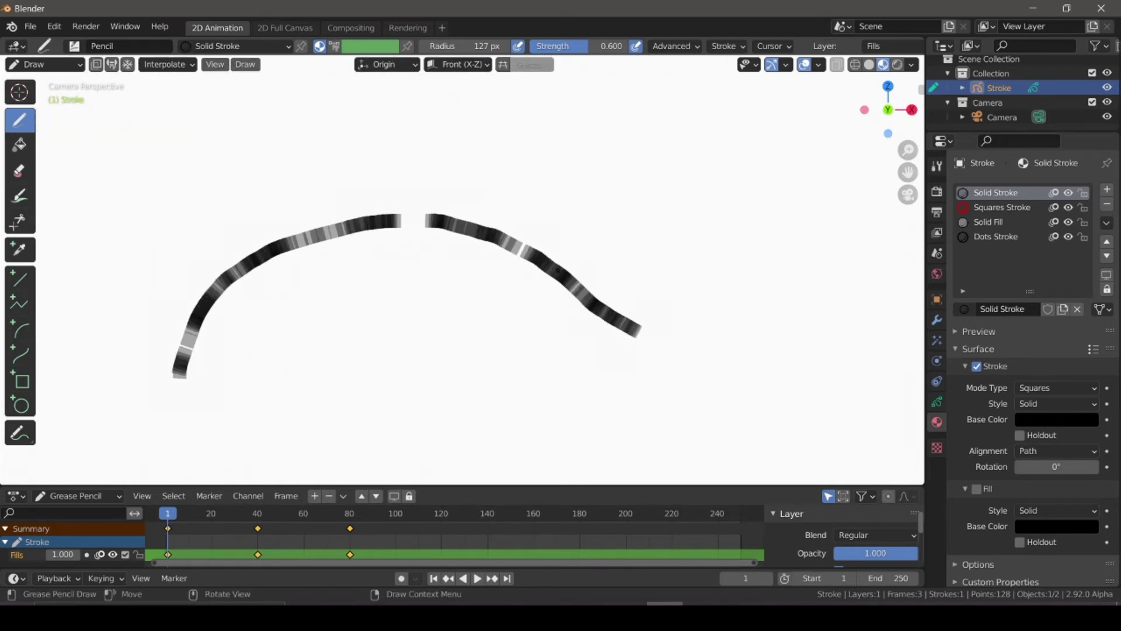
Draw a second, longer arched stroke above the first one with the Dots Stroke material.
click(1011, 237)
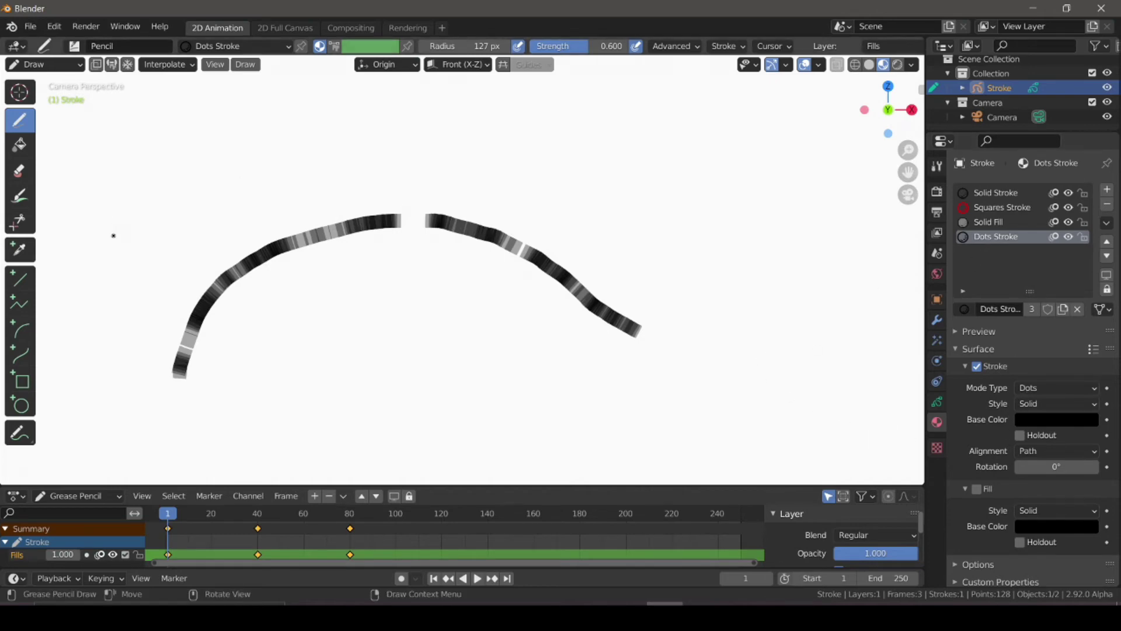
mouse_move(114, 253)
mouse_down()
mouse_move(368, 125)
mouse_move(671, 195)
mouse_move(774, 287)
mouse_up()
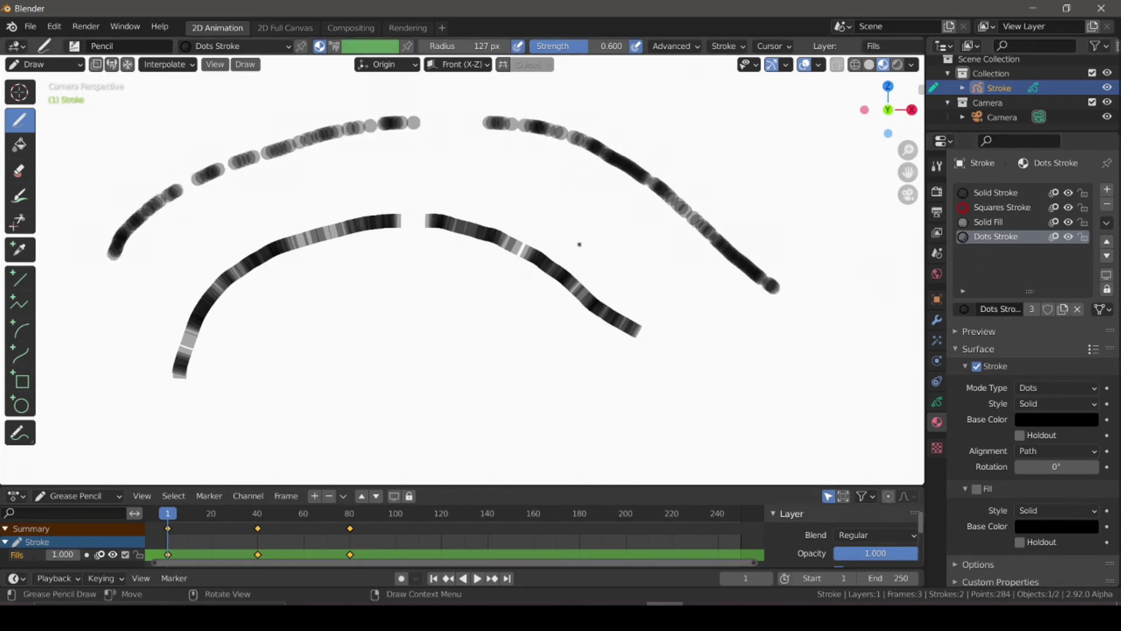
scroll(511, 136, up, 3)
scroll(912, 397, down, 3)
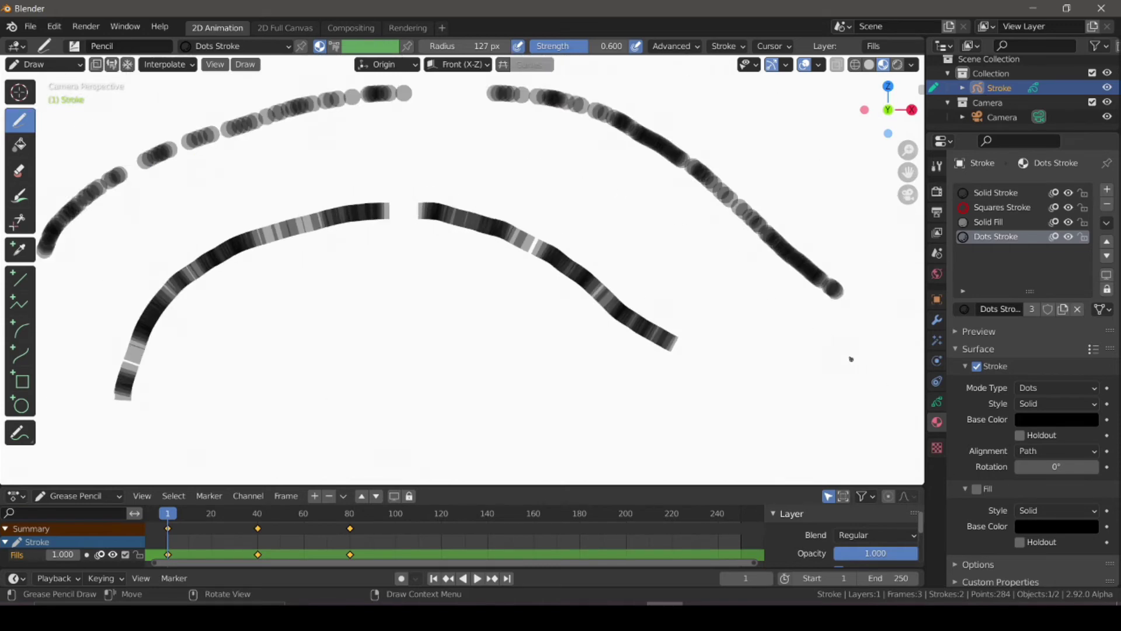
Set the Dots Stroke material's mode type to Squares and compare the two arched strokes.
click(1034, 386)
click(1048, 437)
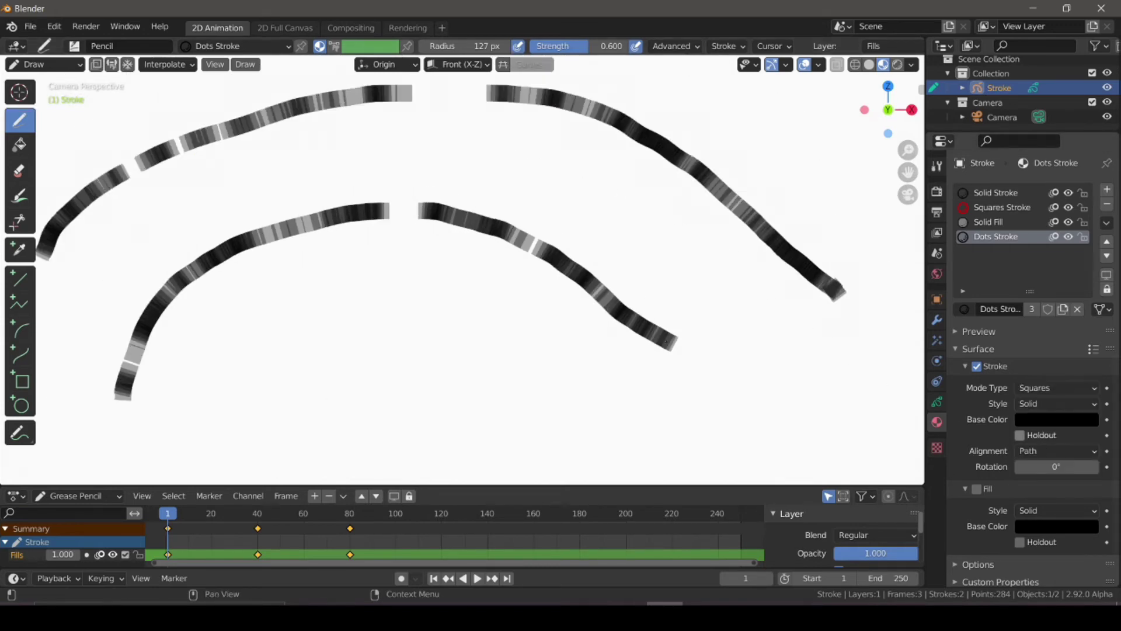
scroll(458, 215, down, 2)
scroll(483, 194, up, 4)
scroll(607, 189, down, 1)
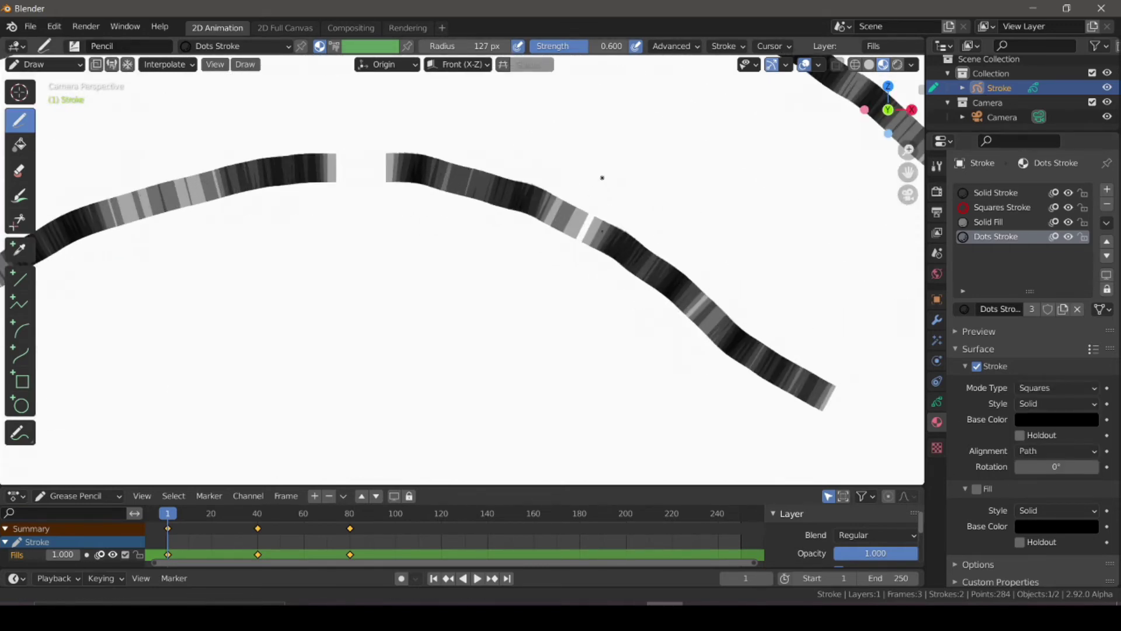
scroll(601, 175, up, 3)
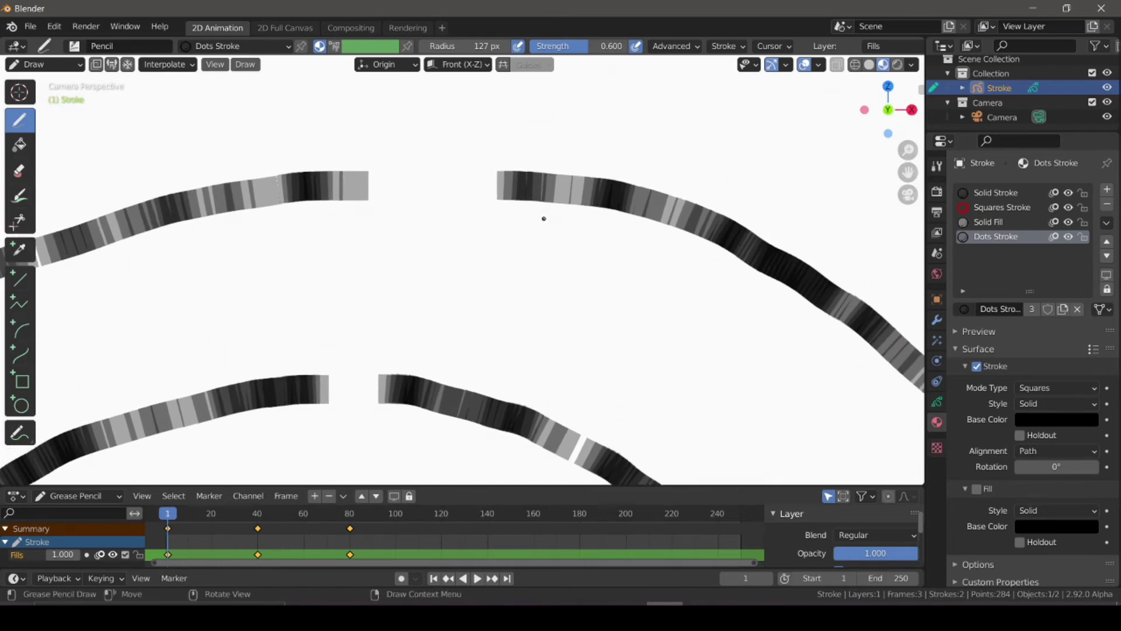
scroll(544, 218, down, 4)
scroll(504, 313, down, 2)
shift+scroll(505, 312, down, 2)
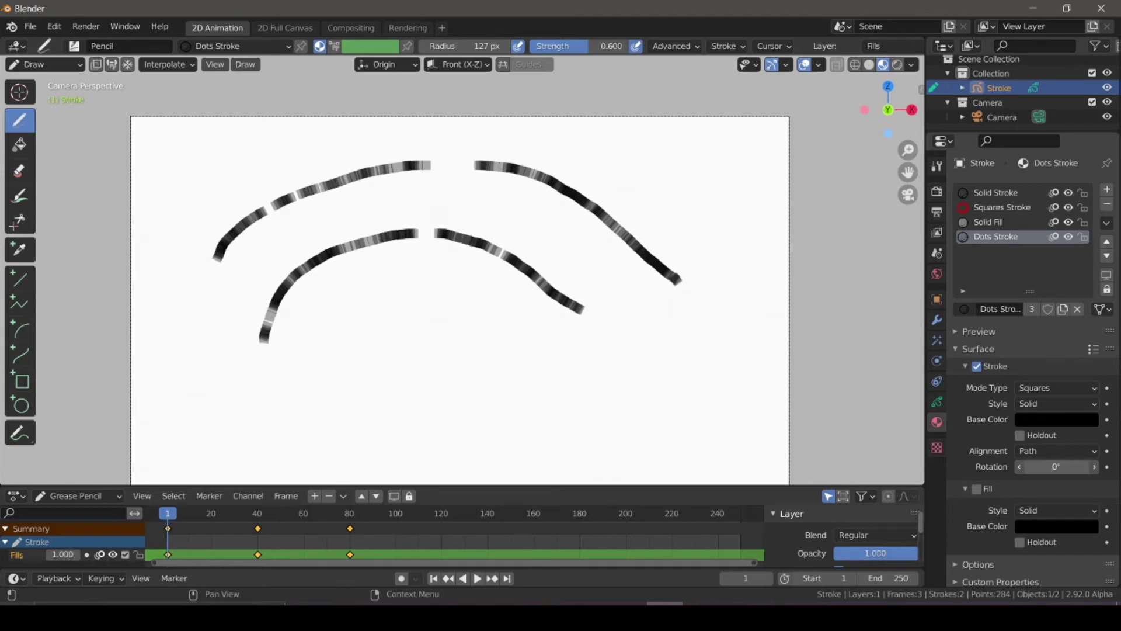
Set the Dots Stroke material's rotation to 26°, inspect the rotated squares and adjust the rotation further.
drag(1056, 467, 1109, 467)
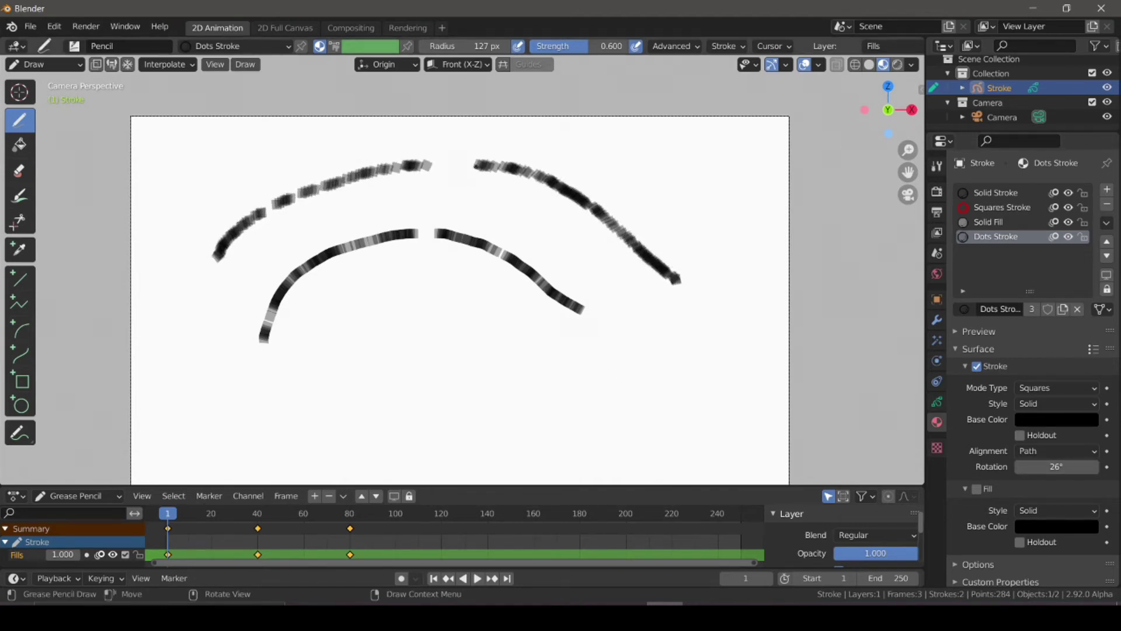
scroll(350, 276, up, 10)
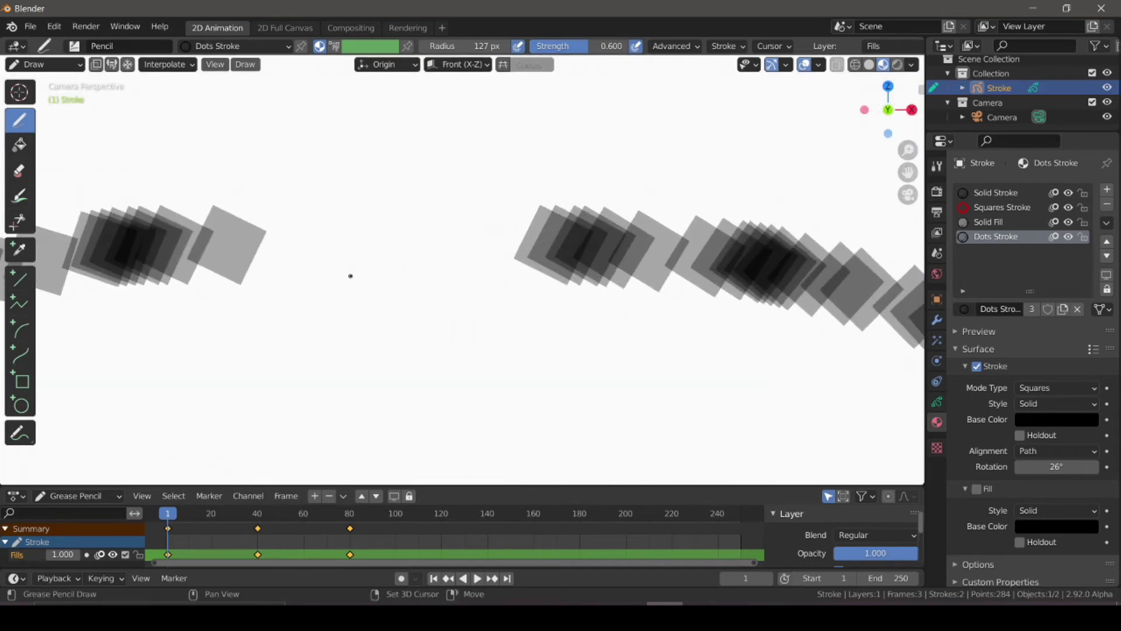
shift+middle_drag(350, 275, 688, 268)
scroll(496, 310, up, 5)
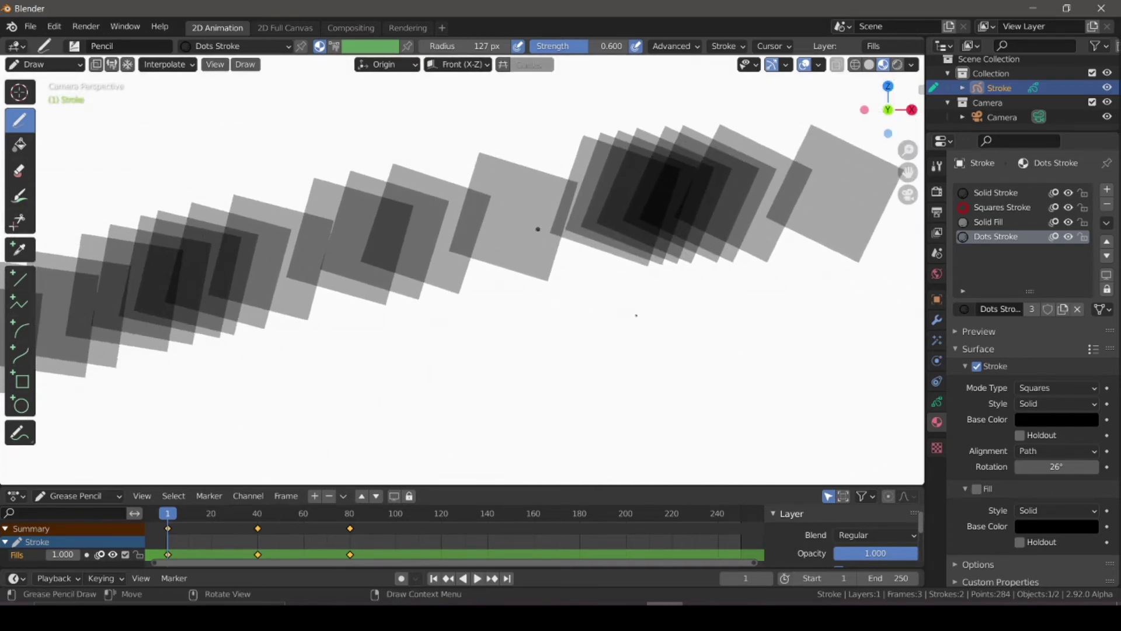
drag(1037, 468, 1062, 468)
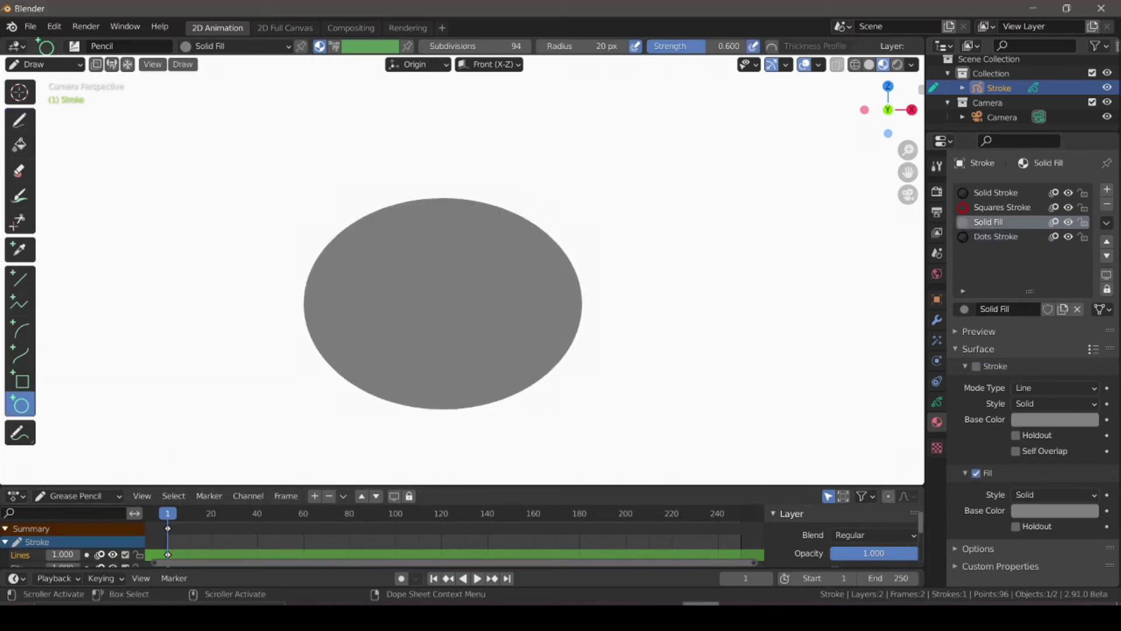
Switch to Blender 2.91 Beta, delete the Lines layer and activate the Draw tool.
click(937, 402)
click(1107, 248)
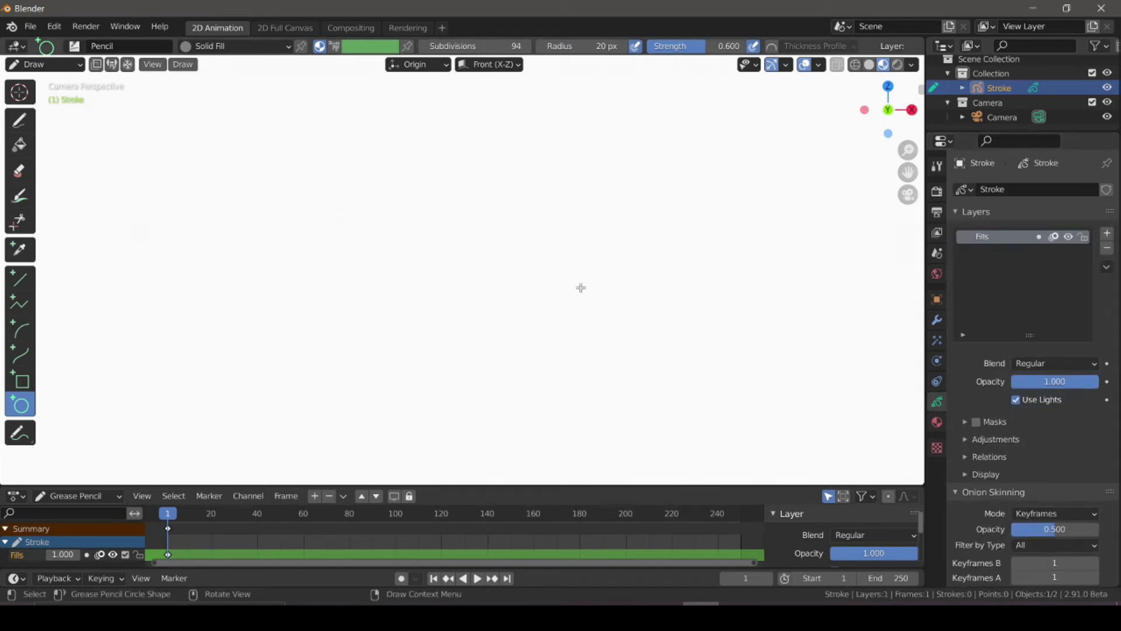
click(12, 121)
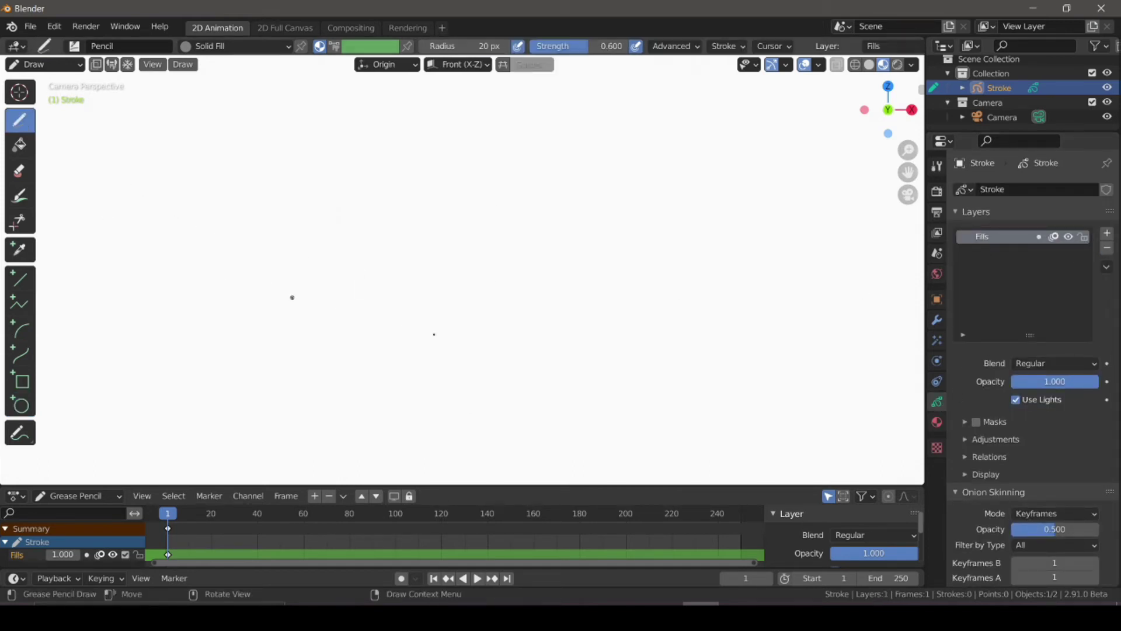
Set the Dots Stroke material's stroke mode type to Squares in the 2.91 Beta file.
scroll(1003, 407, down, 2)
click(937, 421)
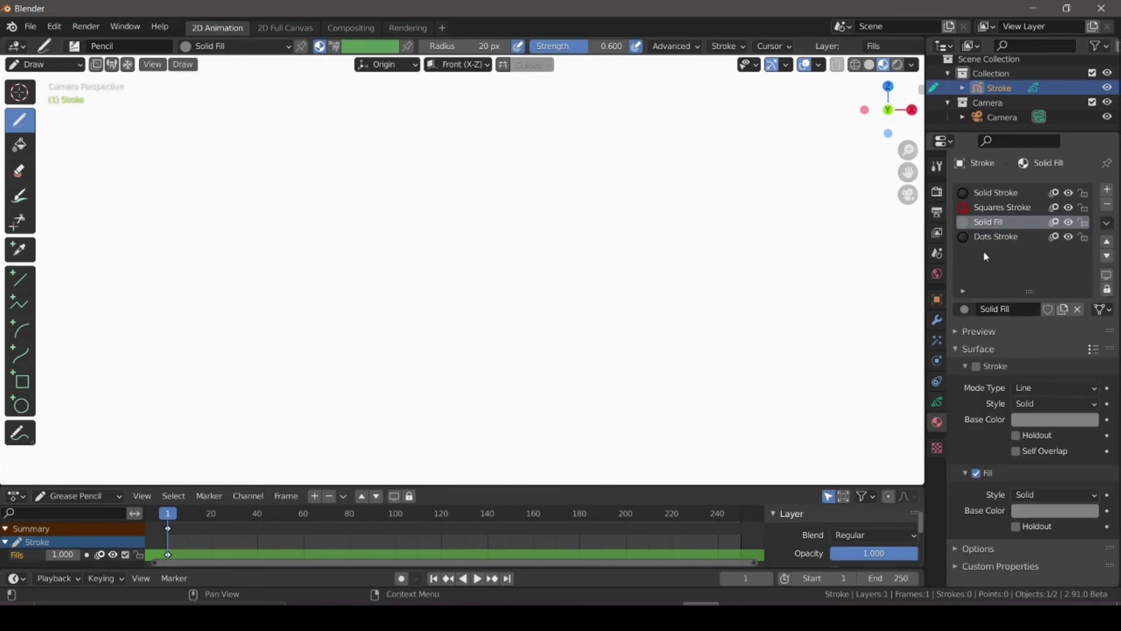
click(996, 237)
click(1025, 388)
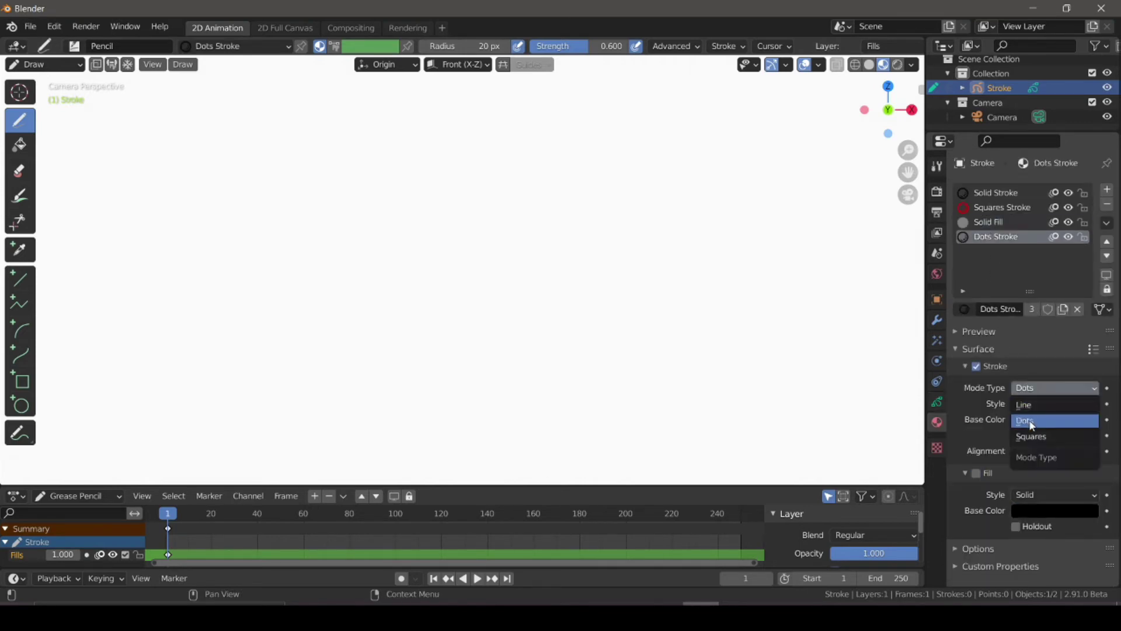
click(1029, 437)
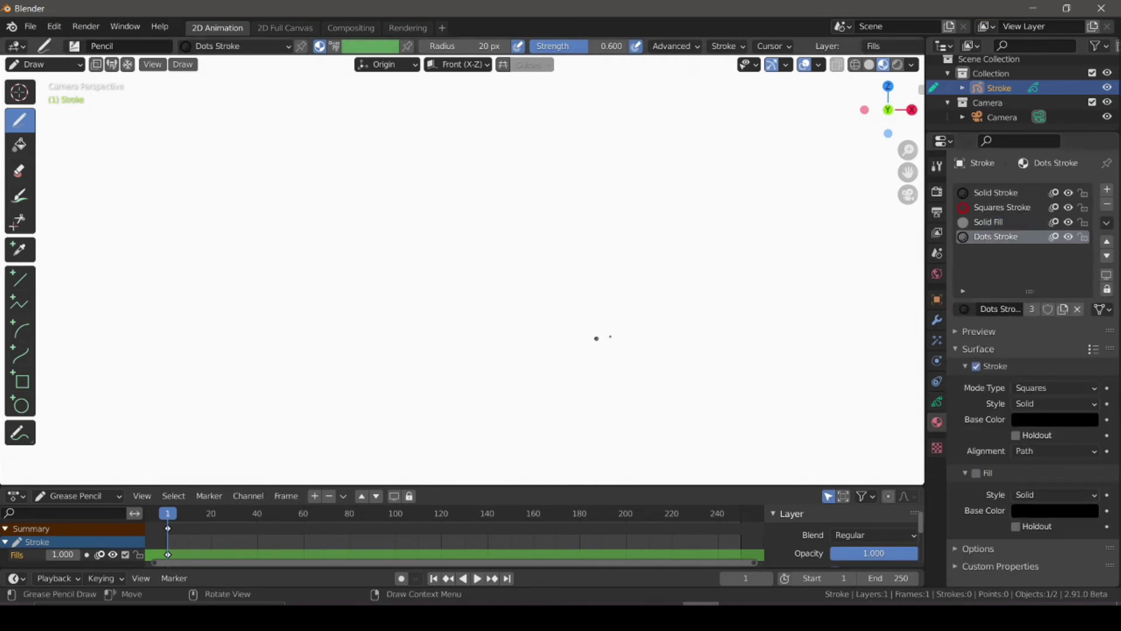
Draw a thin wavy stroke across the canvas, then another below it with the brush radius set to 163 px.
mouse_move(192, 338)
mouse_down()
mouse_move(701, 287)
mouse_move(763, 223)
mouse_up()
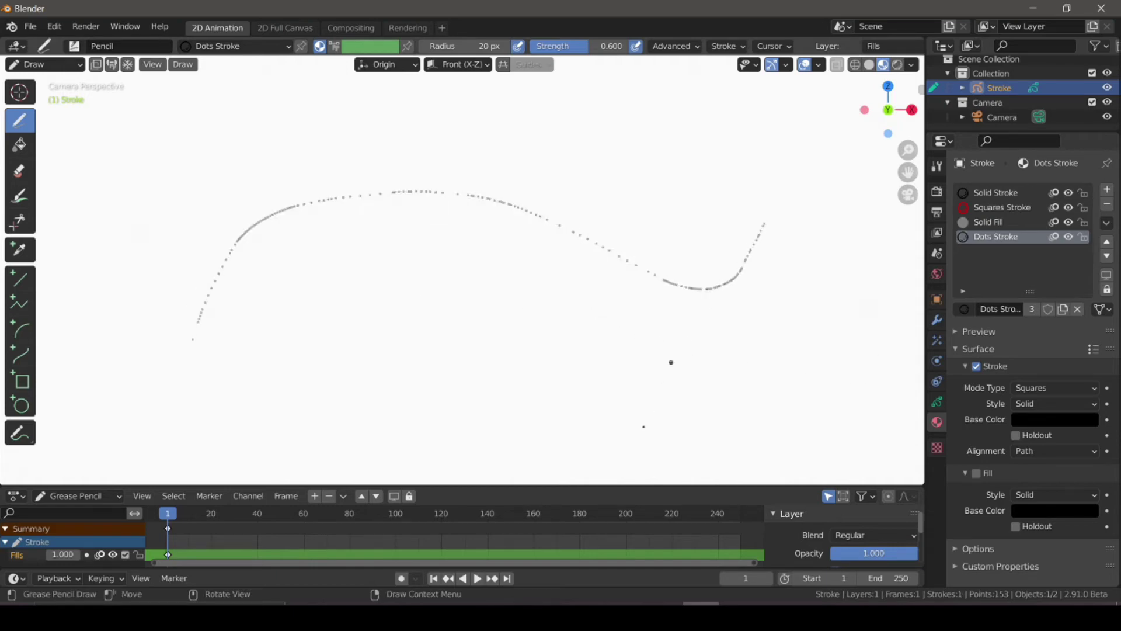
key(f)
click(405, 393)
mouse_move(211, 374)
mouse_down()
mouse_move(255, 282)
mouse_move(879, 334)
mouse_up()
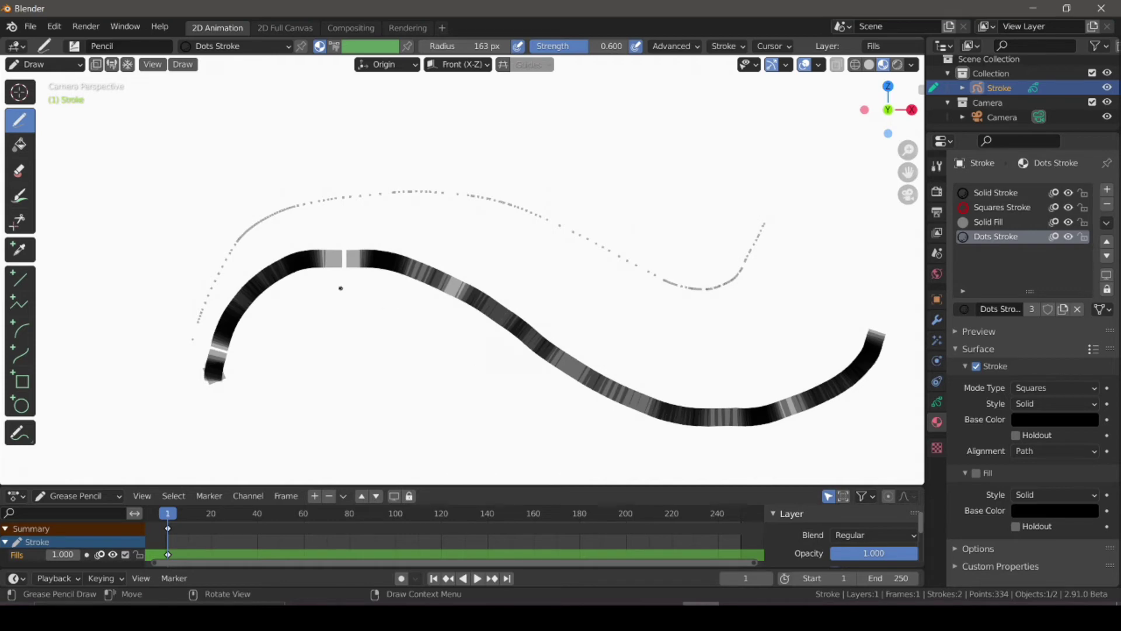
scroll(340, 288, down, 2)
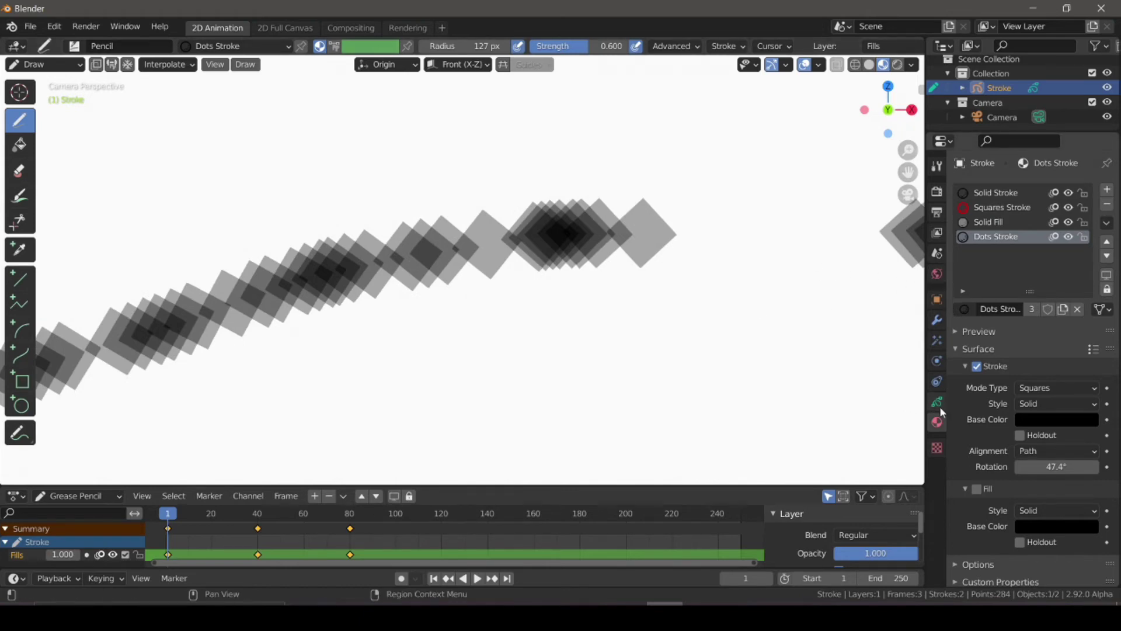
Switch to Blender 2.92 Alpha, remove the Stroke object's existing layers and add a new layer.
click(937, 402)
click(1108, 247)
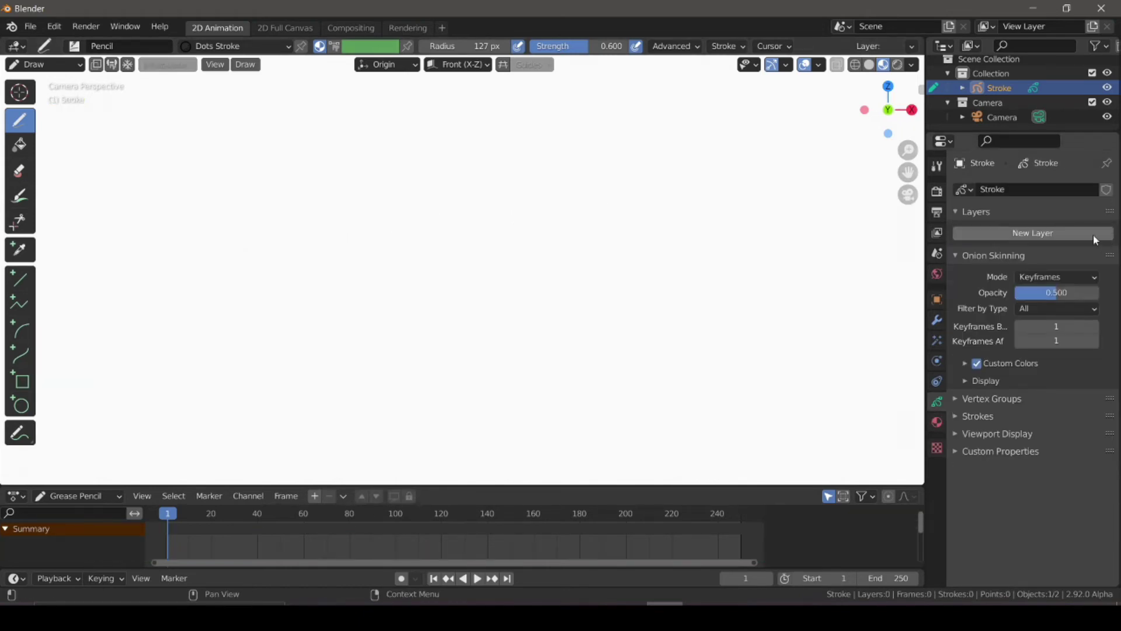
click(1093, 234)
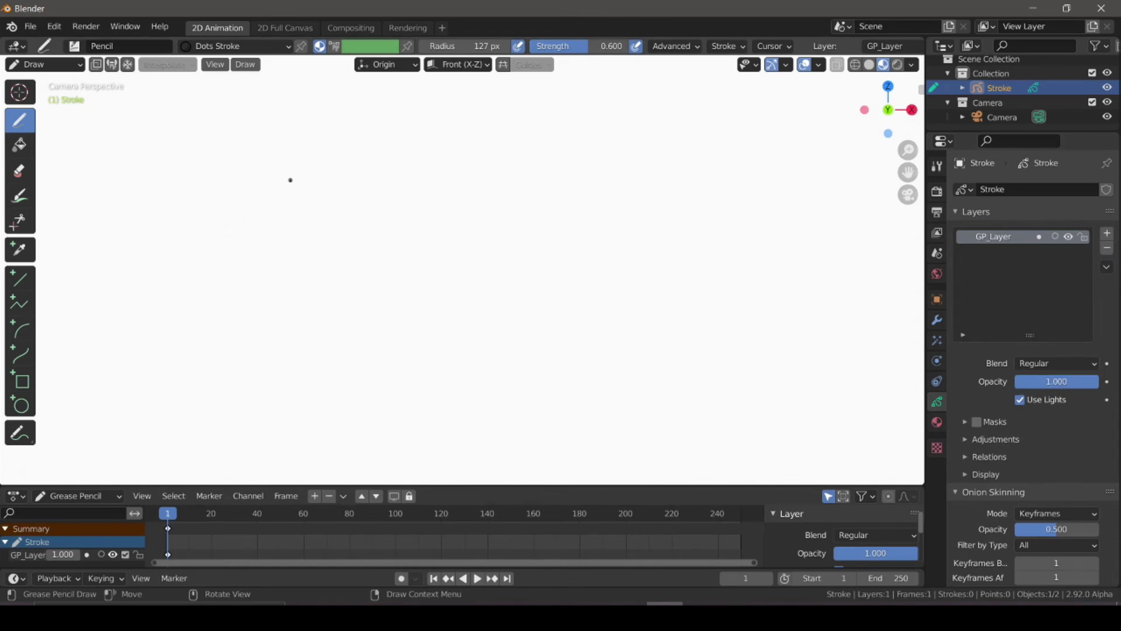
Look at the grease pencil Clean Up commands, switching to Blender 2.91 Beta to examine the same group there.
click(245, 64)
mouse_move(284, 152)
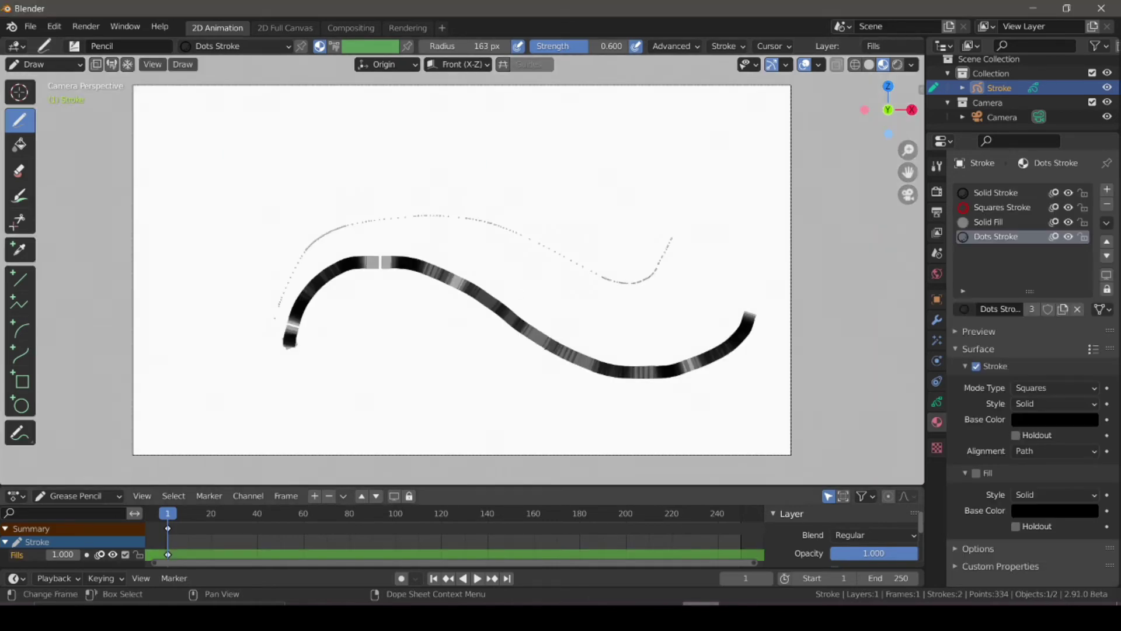
click(183, 65)
mouse_move(208, 153)
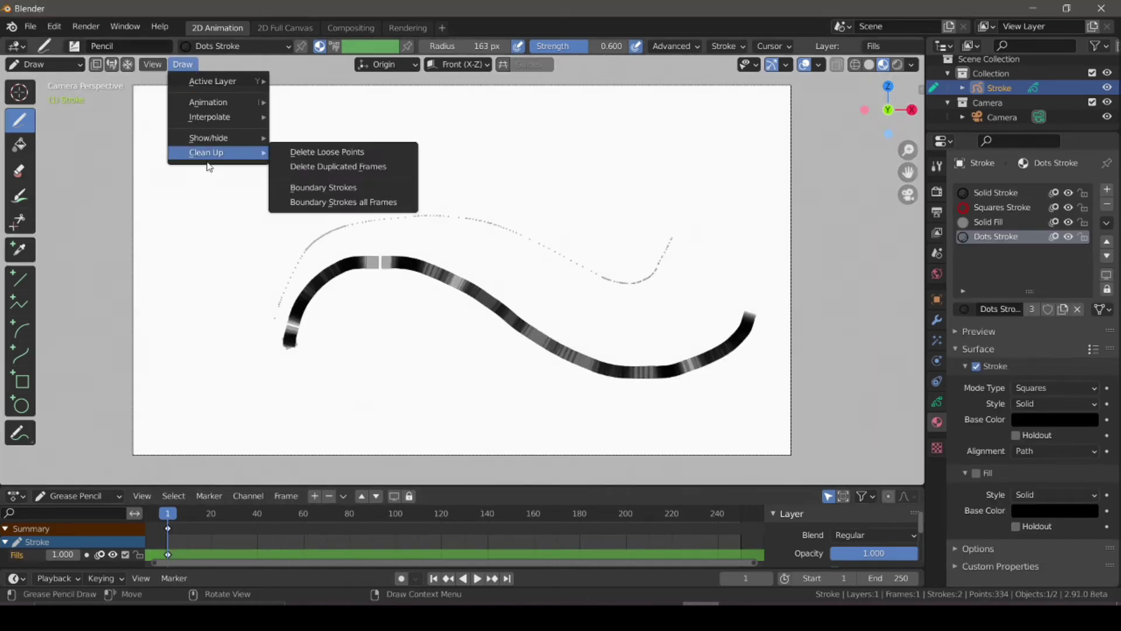
click(306, 168)
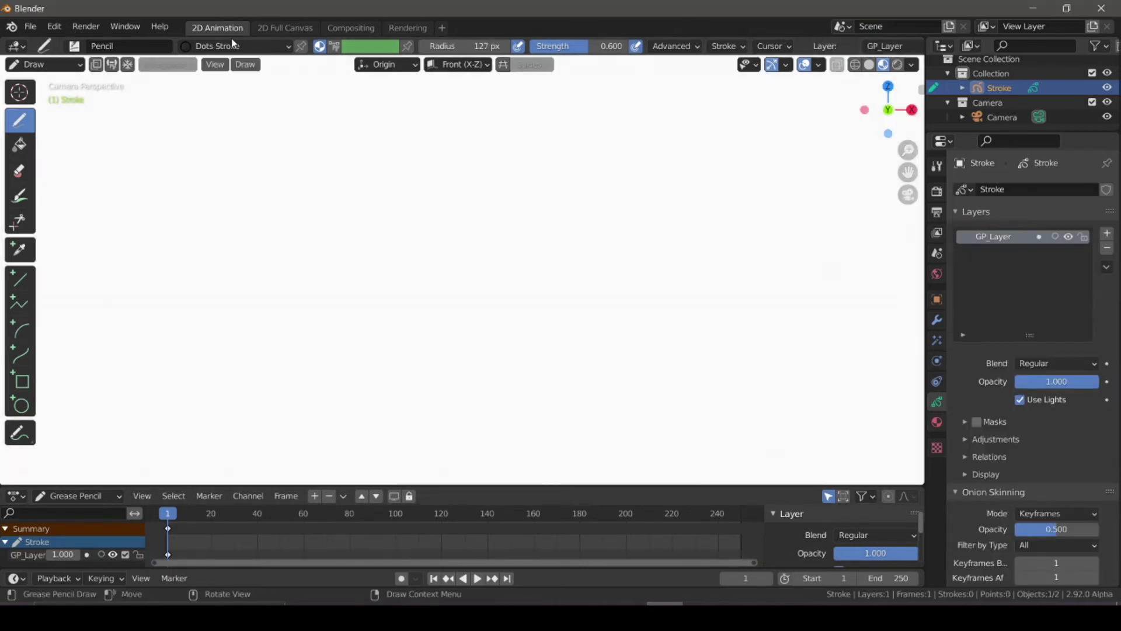
Return to Blender 2.92 Alpha and examine its grease pencil Clean Up commands, including Delete Duplicated Frames.
click(245, 65)
mouse_move(276, 154)
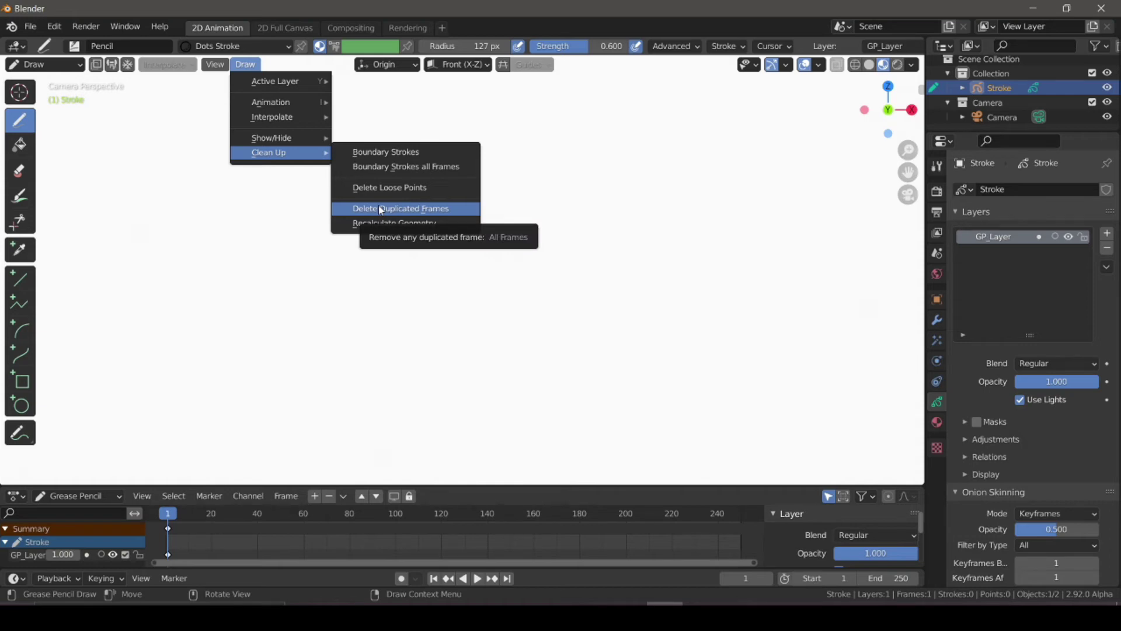
click(242, 72)
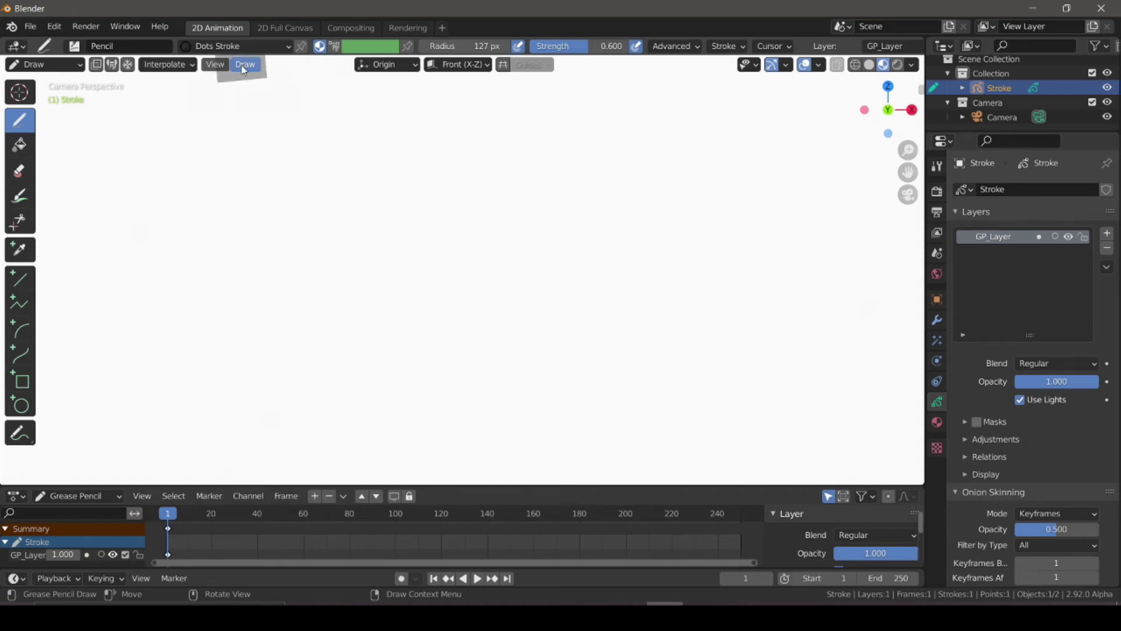
click(244, 65)
click(253, 66)
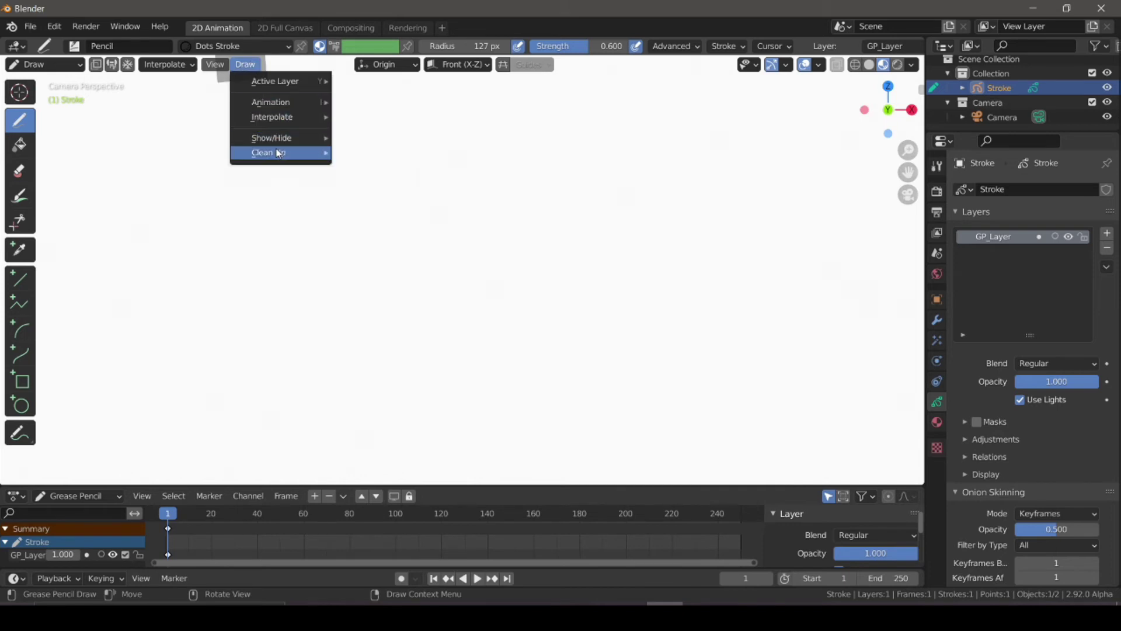
mouse_move(278, 155)
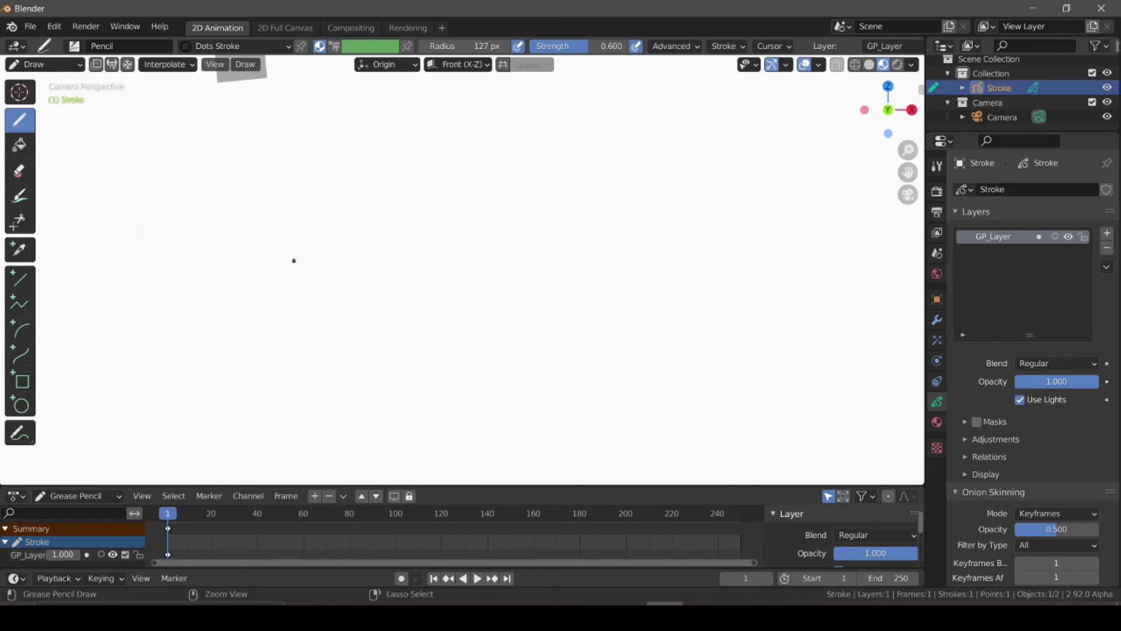
Start a new General file with the default cube, discarding the unsaved drawing.
key(ctrl+n)
click(277, 250)
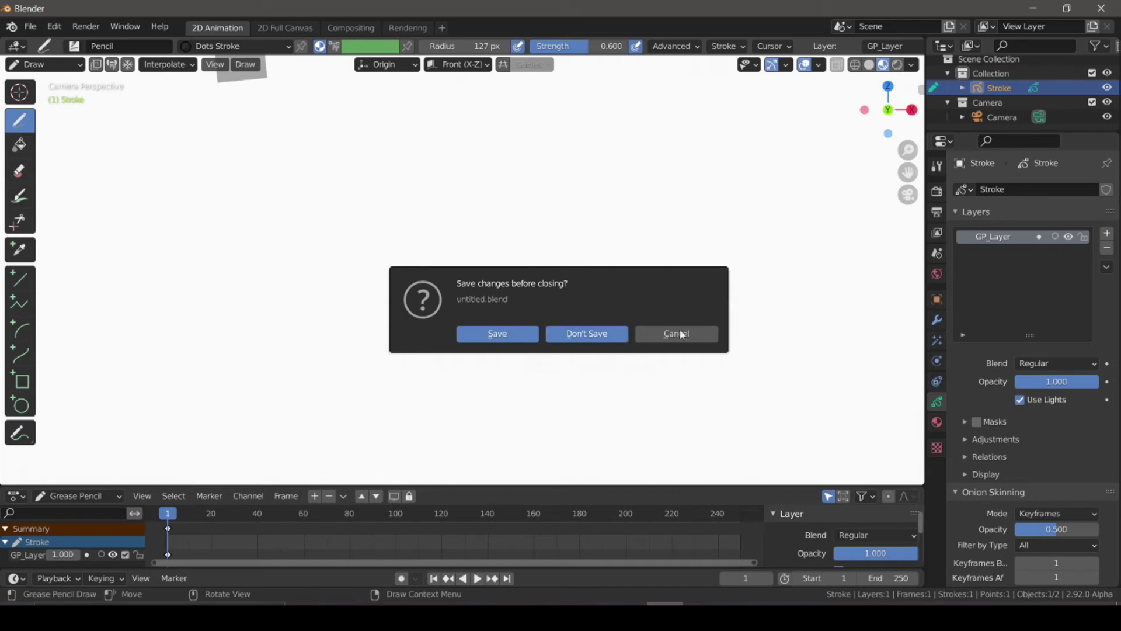
click(574, 339)
mouse_move(472, 347)
middle_down()
mouse_move(525, 344)
mouse_move(467, 342)
middle_up()
scroll(436, 337, up, 5)
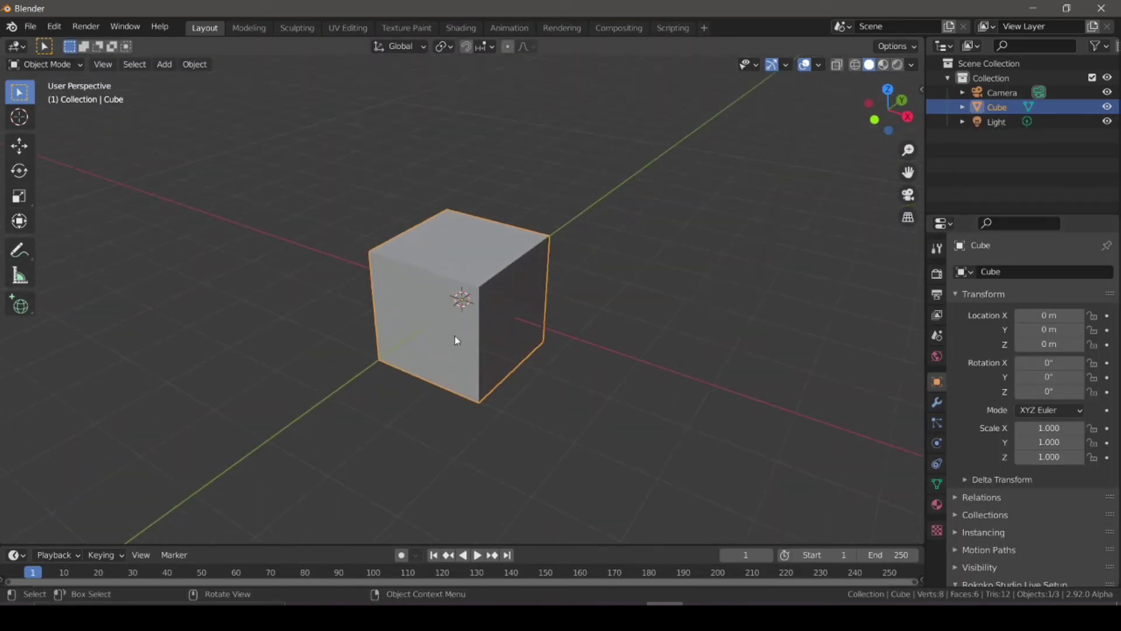
scroll(460, 338, down, 2)
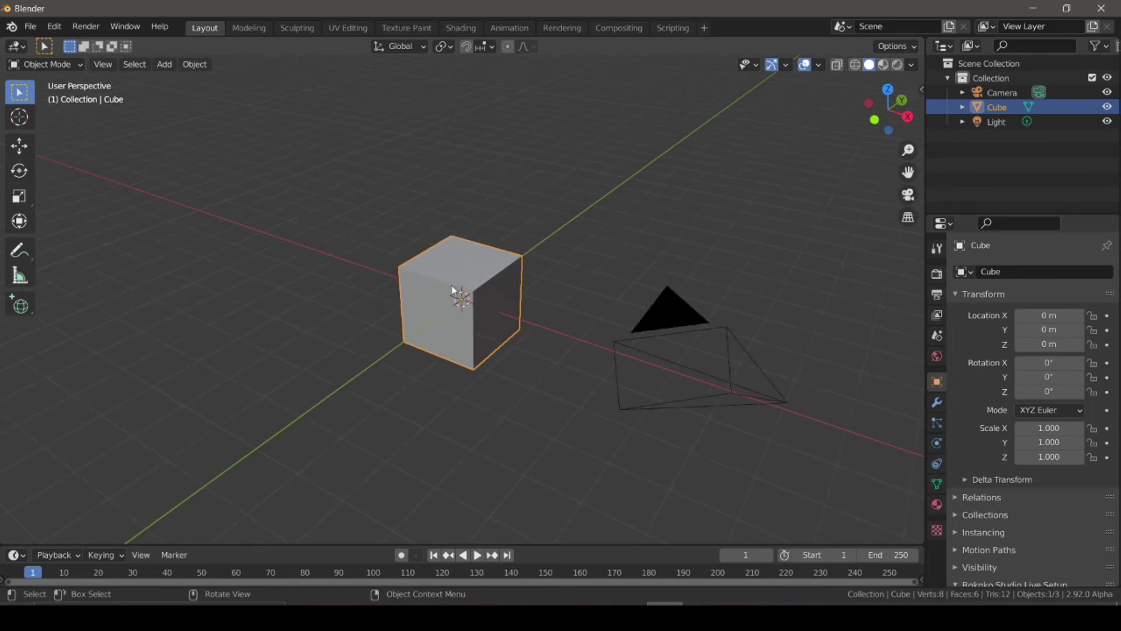
scroll(455, 290, down, 2)
middle_drag(471, 305, 492, 296)
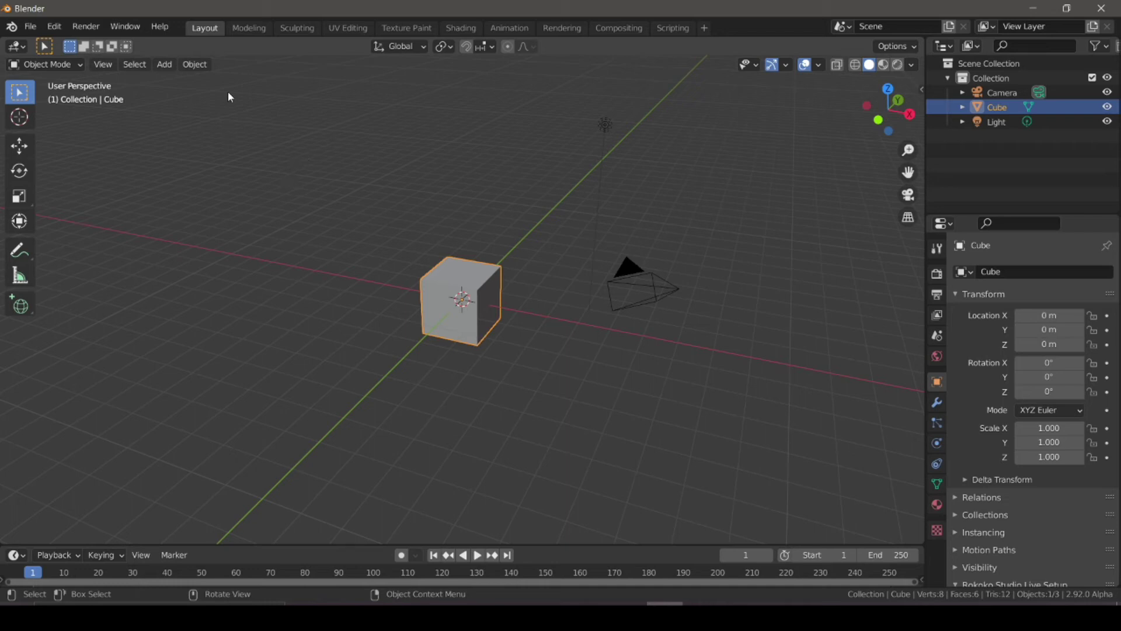
Insert a location keyframe for the cube at frame 1 and go to frame 100.
middle_drag(453, 339, 475, 344)
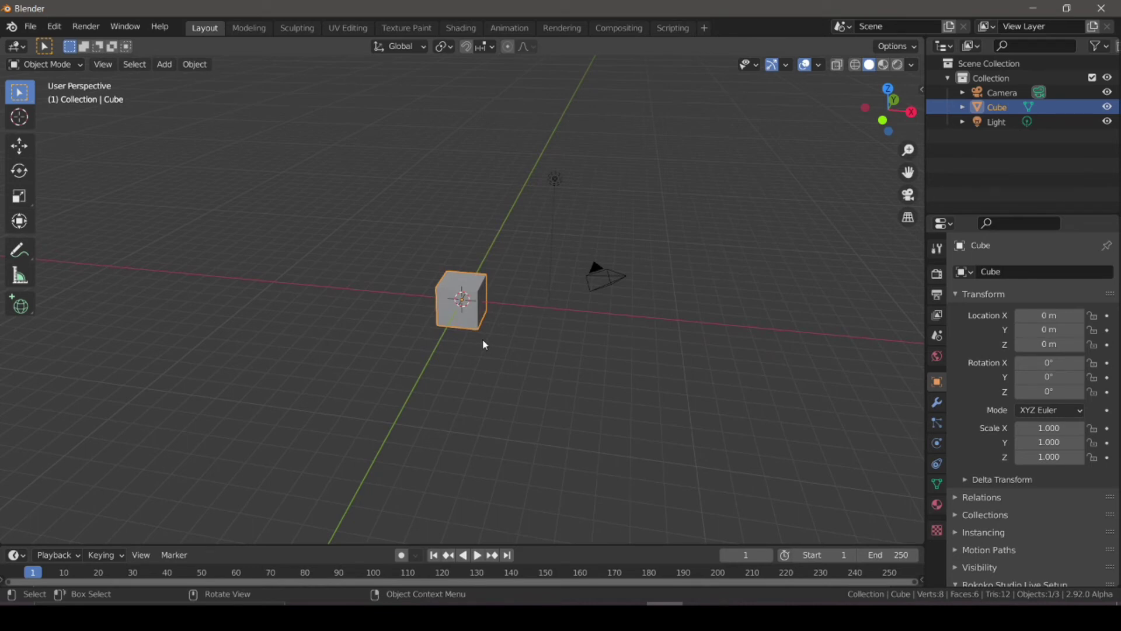
key(i)
click(425, 335)
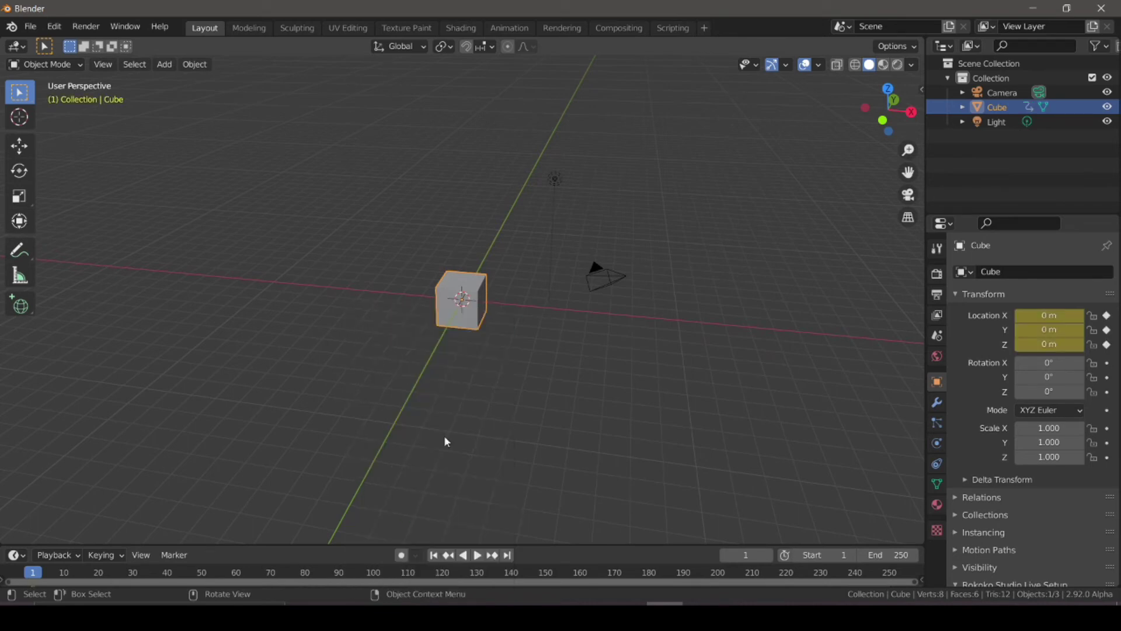
click(372, 576)
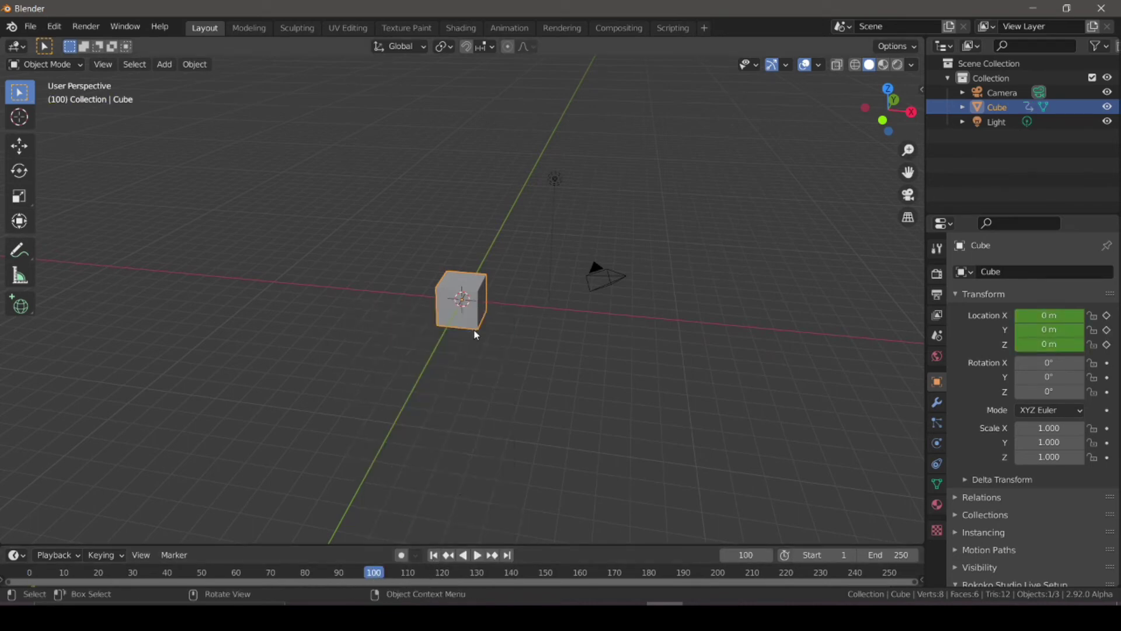
key(i)
click(439, 331)
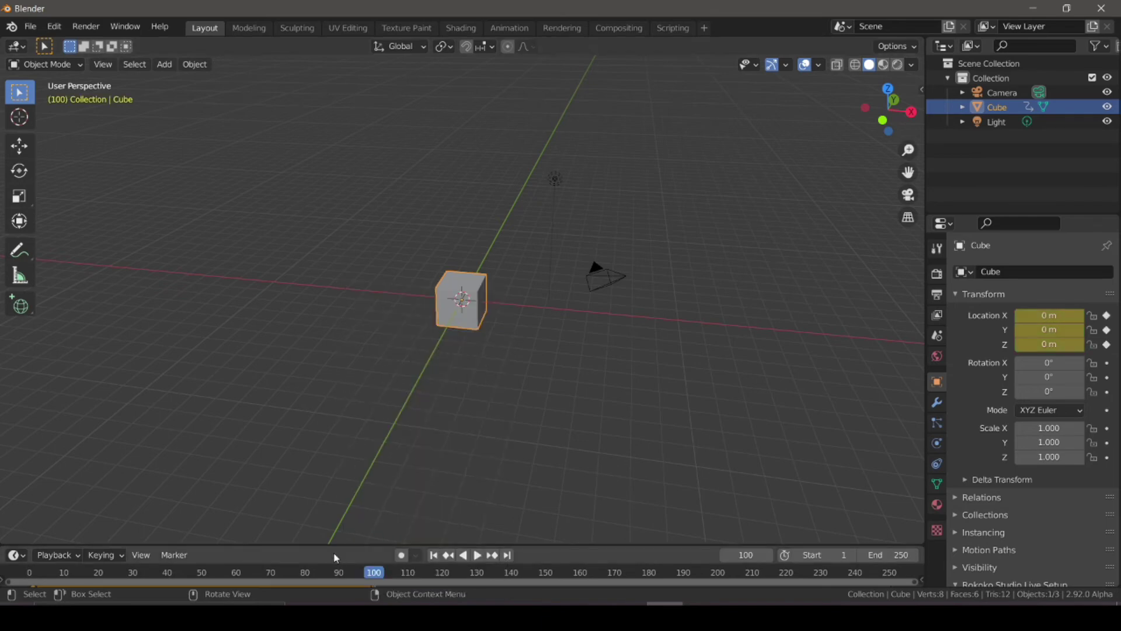
key(ctrl+z)
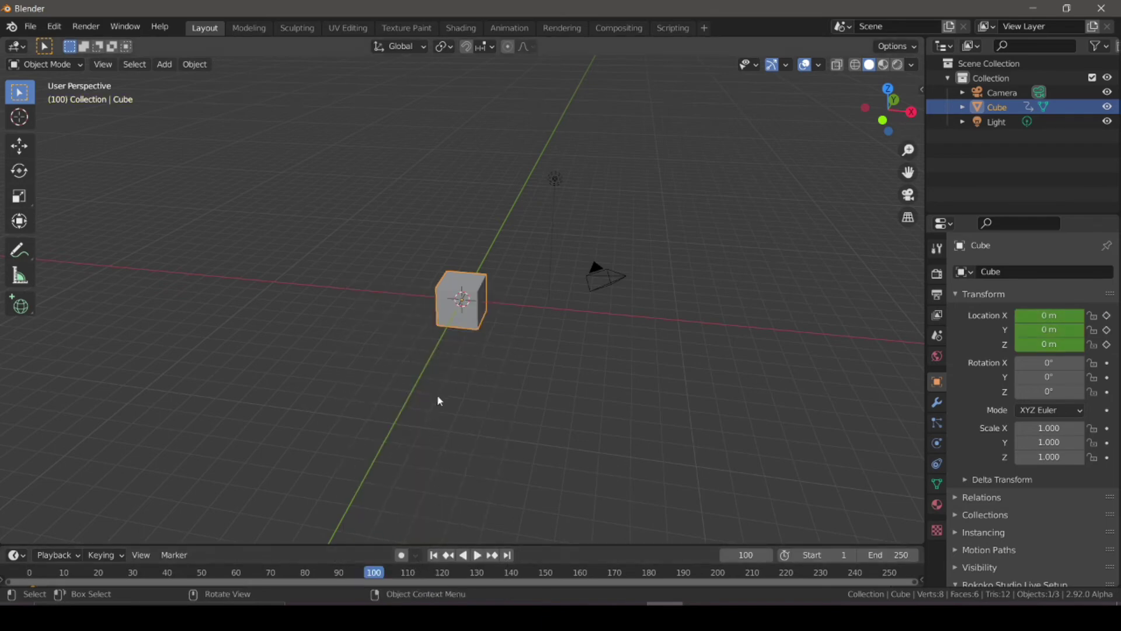
Move the cube about 16.1 m along the X axis and insert a location keyframe at frame 100.
scroll(497, 362, down, 2)
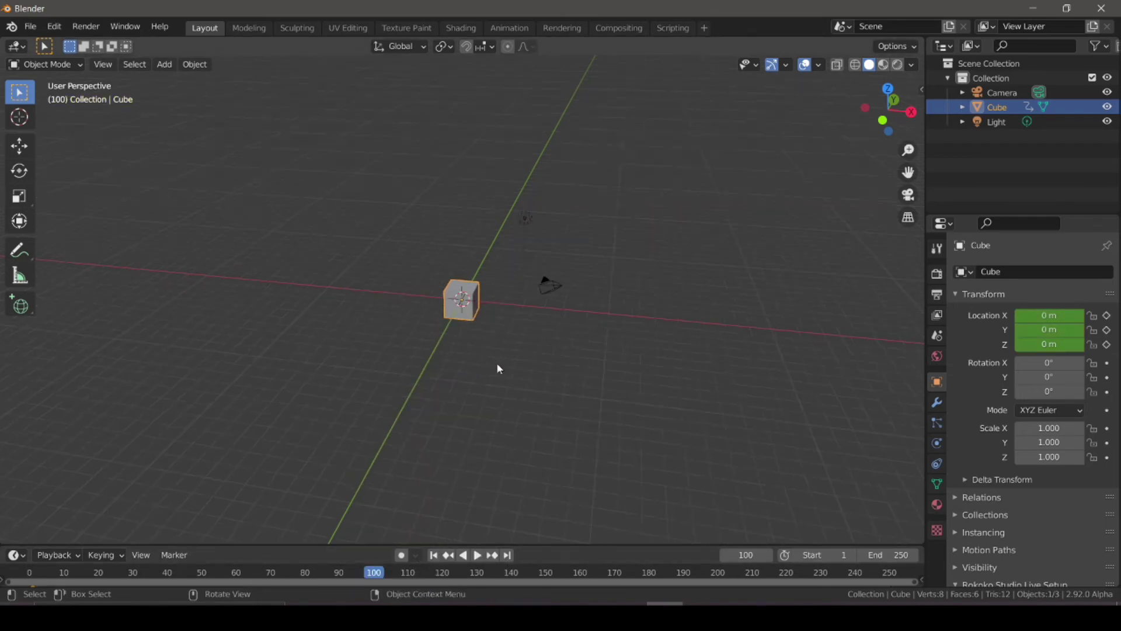
key(g)
key(x)
click(695, 366)
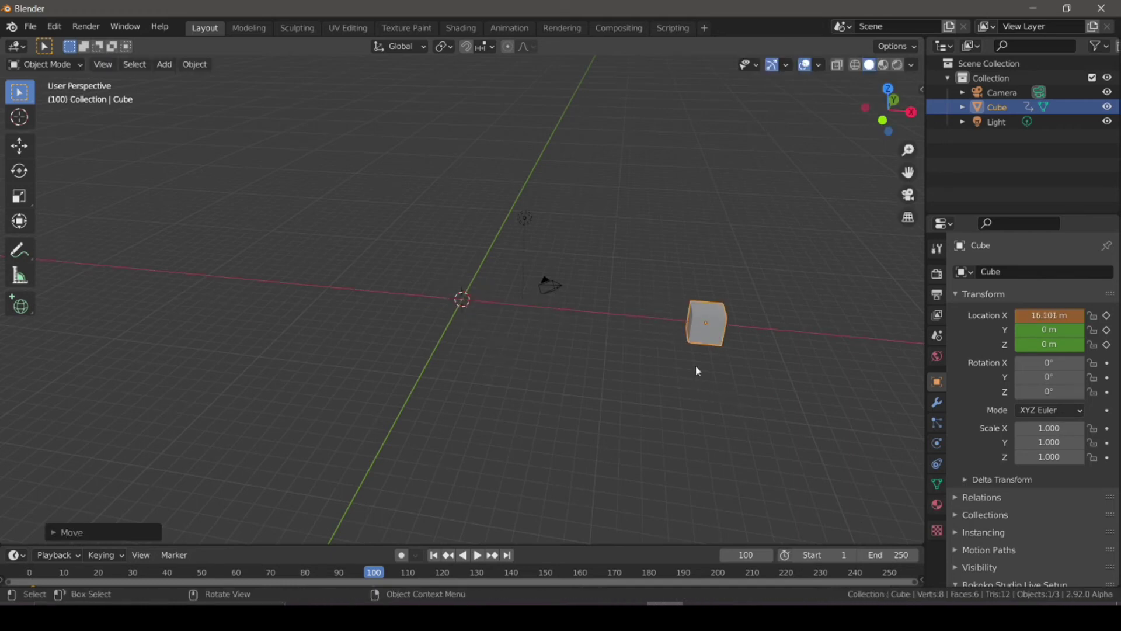
key(i)
key(Return)
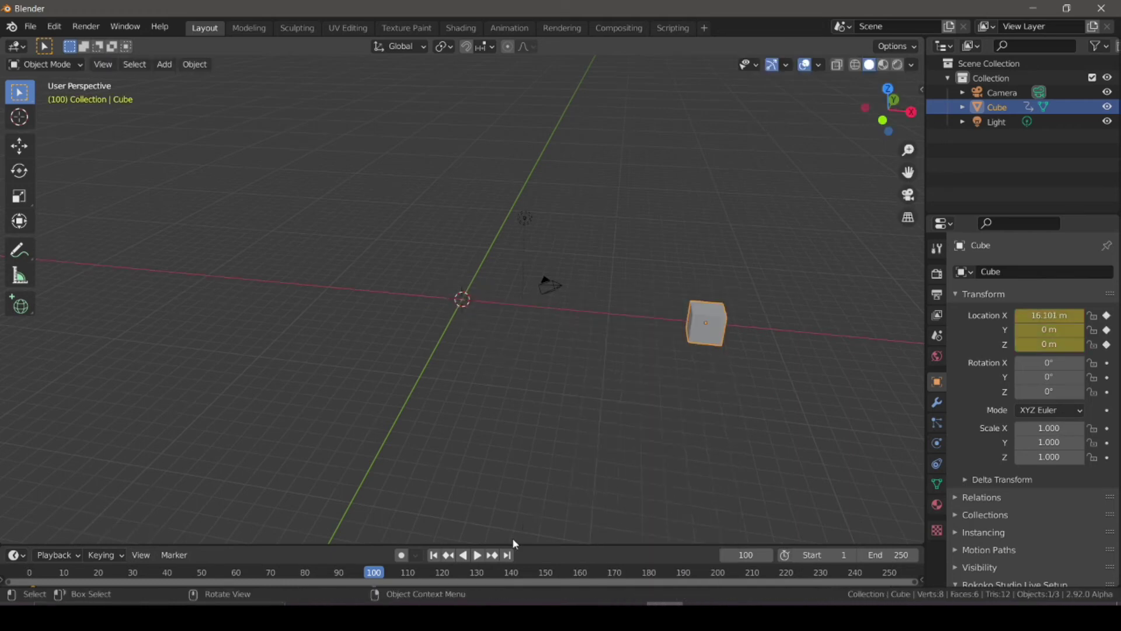
Enlarge the timeline and preview the reselected cube's animation from frame 0, stopping at frame 25.
click(524, 542)
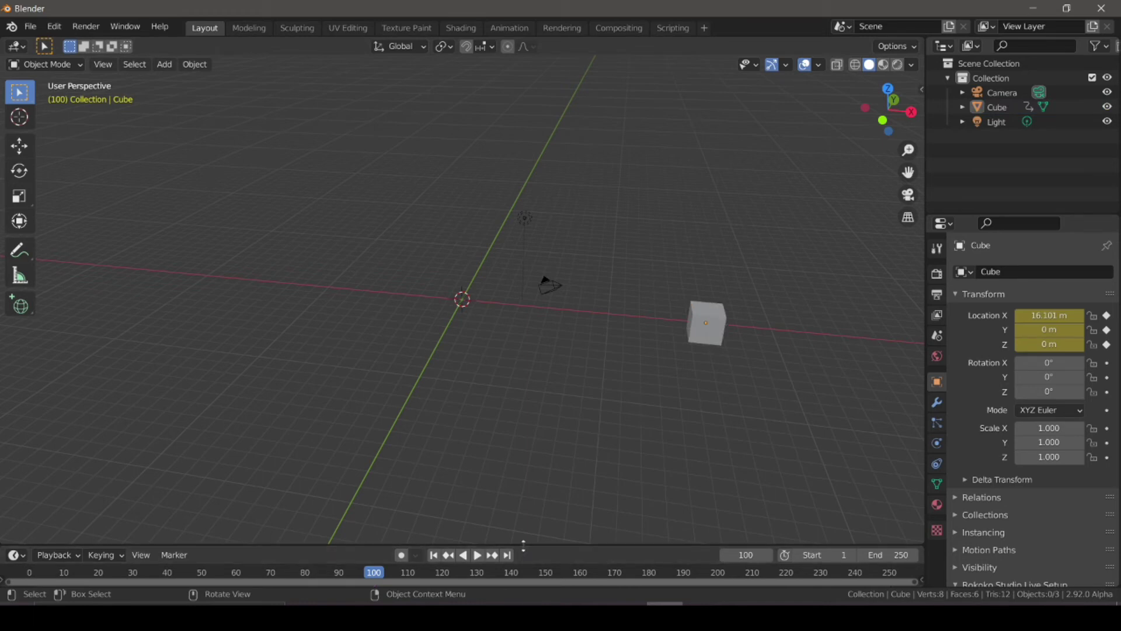
drag(300, 545, 300, 485)
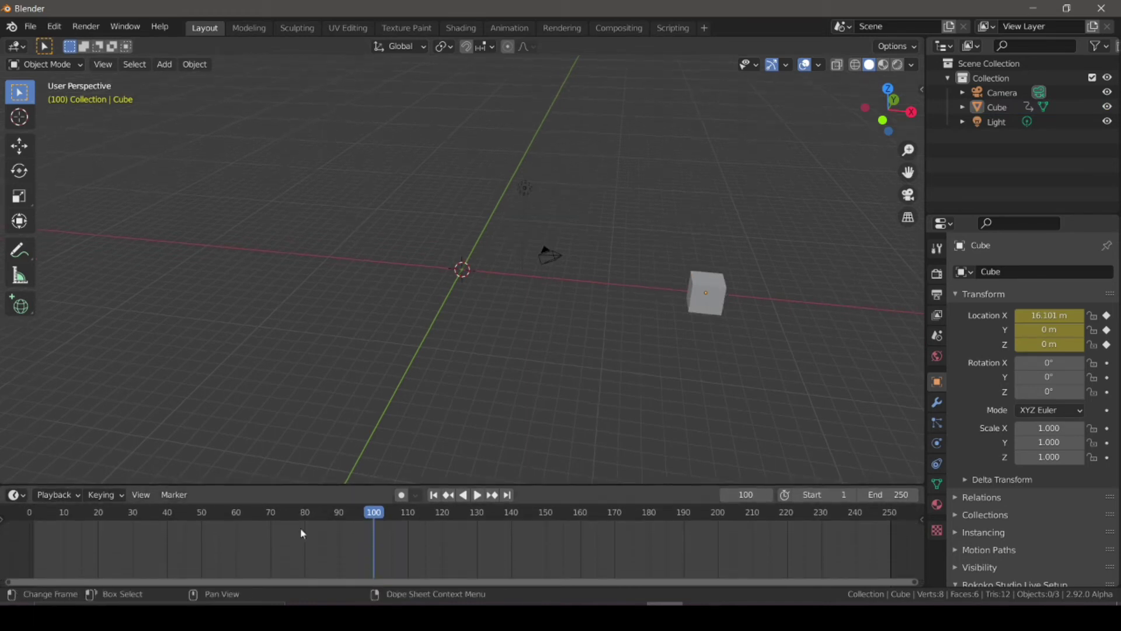
click(31, 510)
click(449, 284)
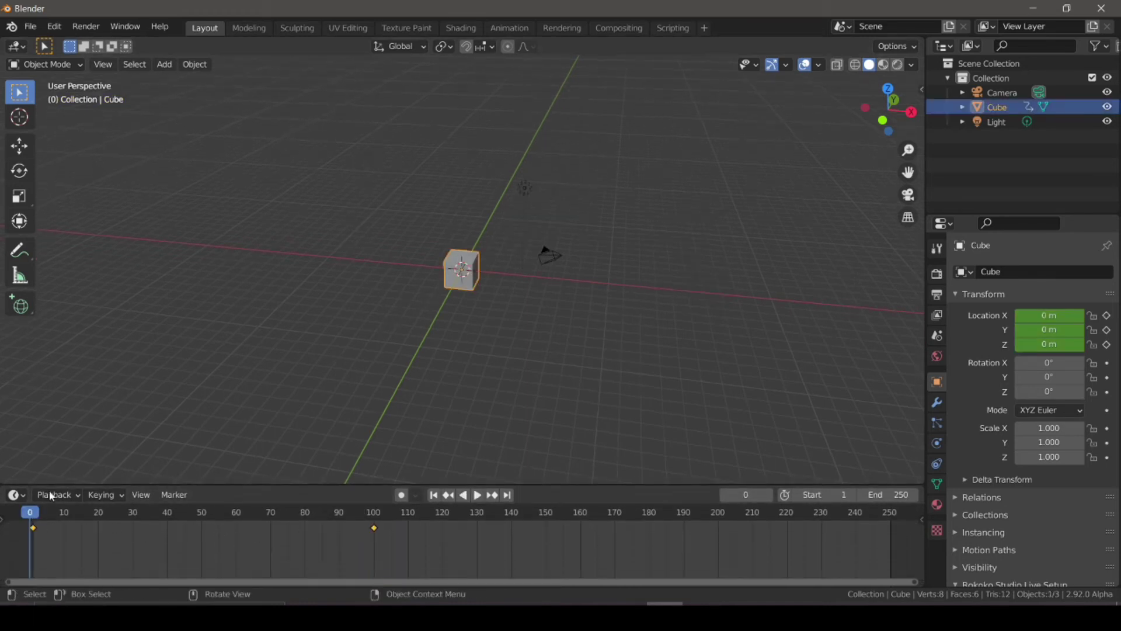
key(space)
key(space)
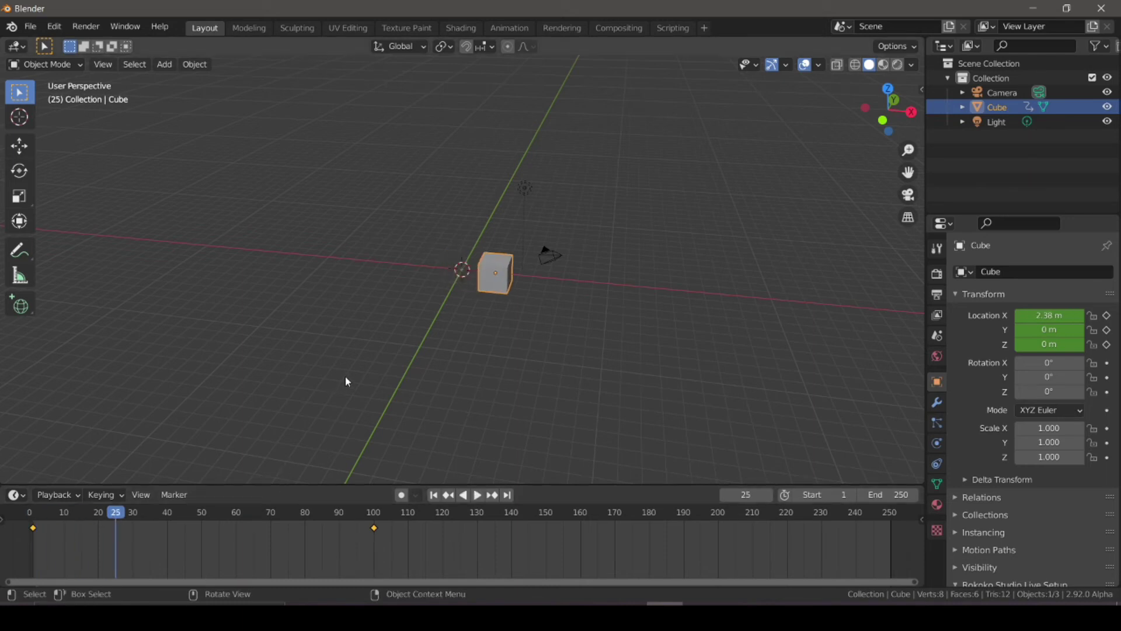
Sample the cube's keyframes between frames 1 and 100, and play the animation from frame 1.
key(shift)
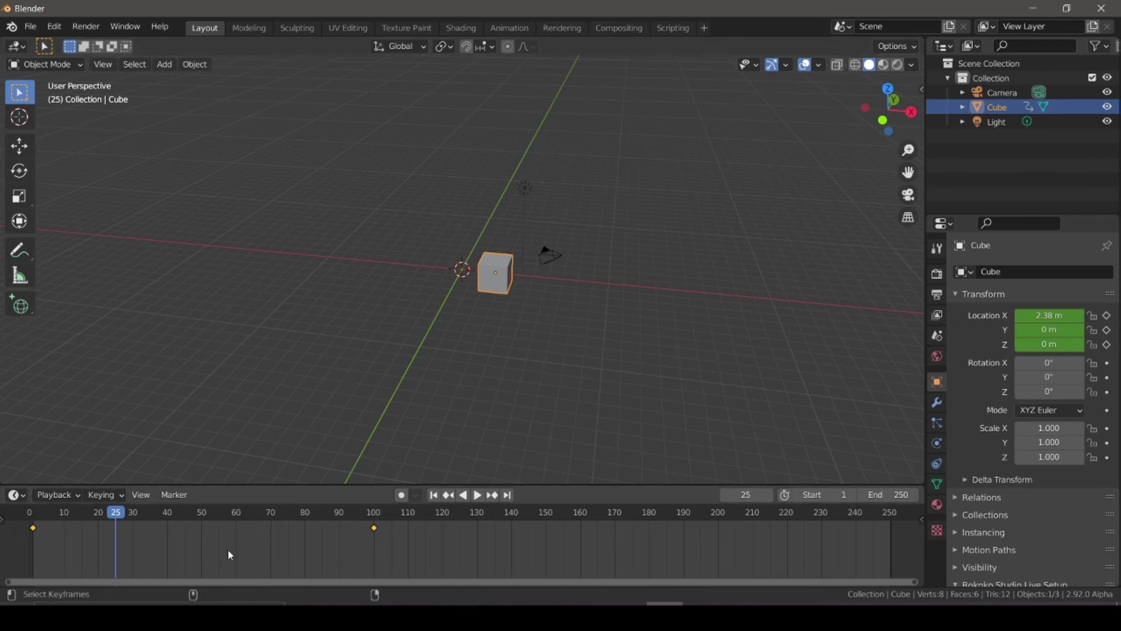
key(shift+o)
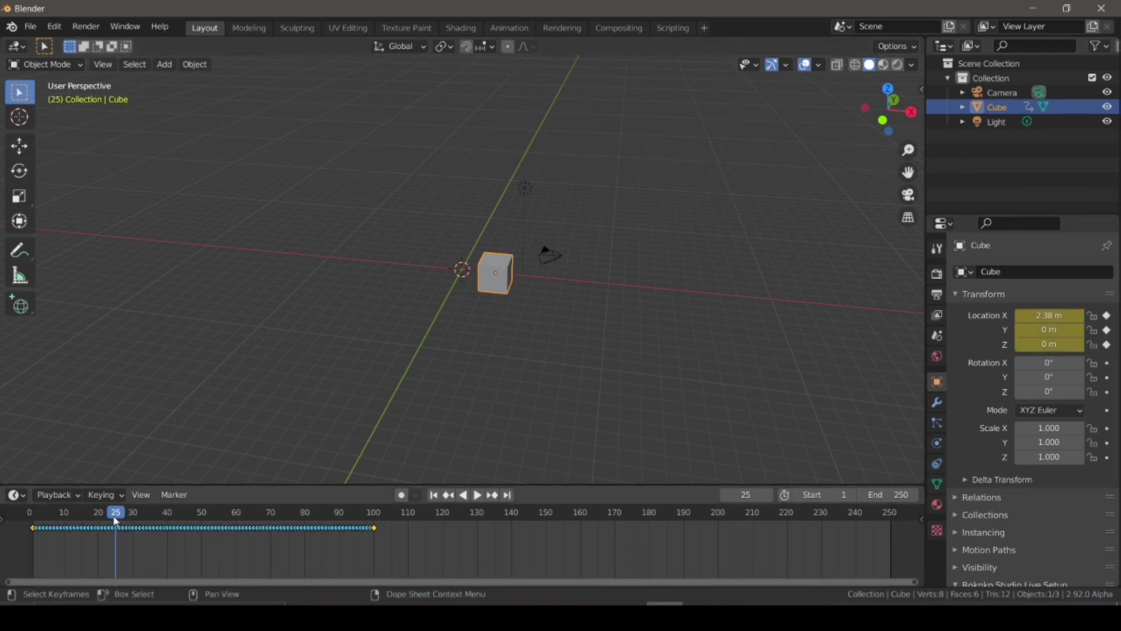
drag(116, 514, 34, 519)
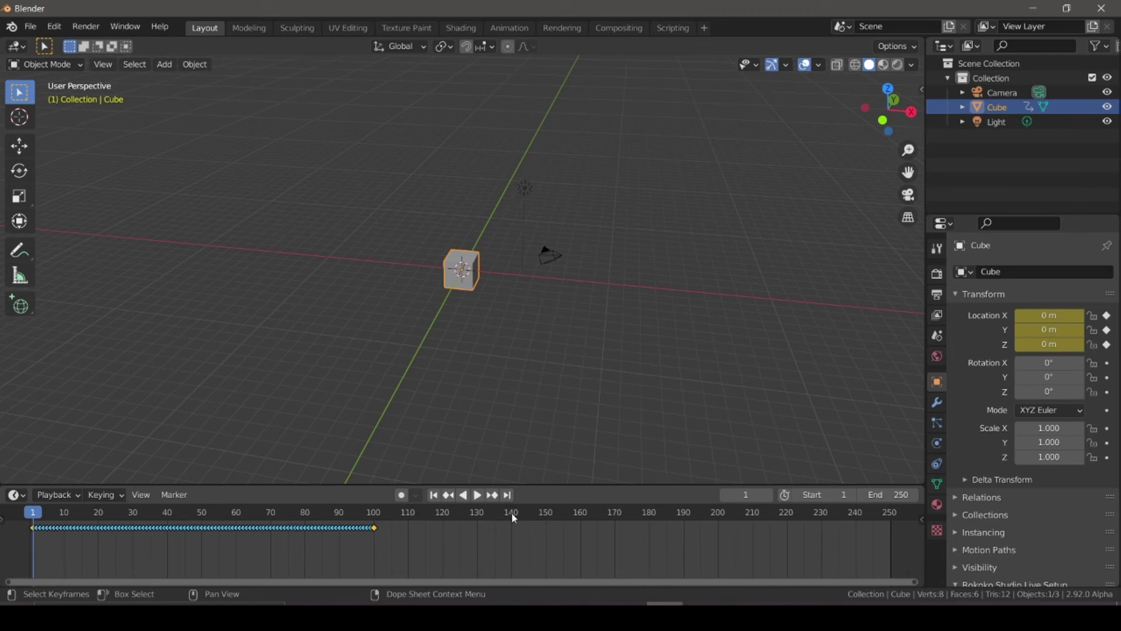
click(480, 496)
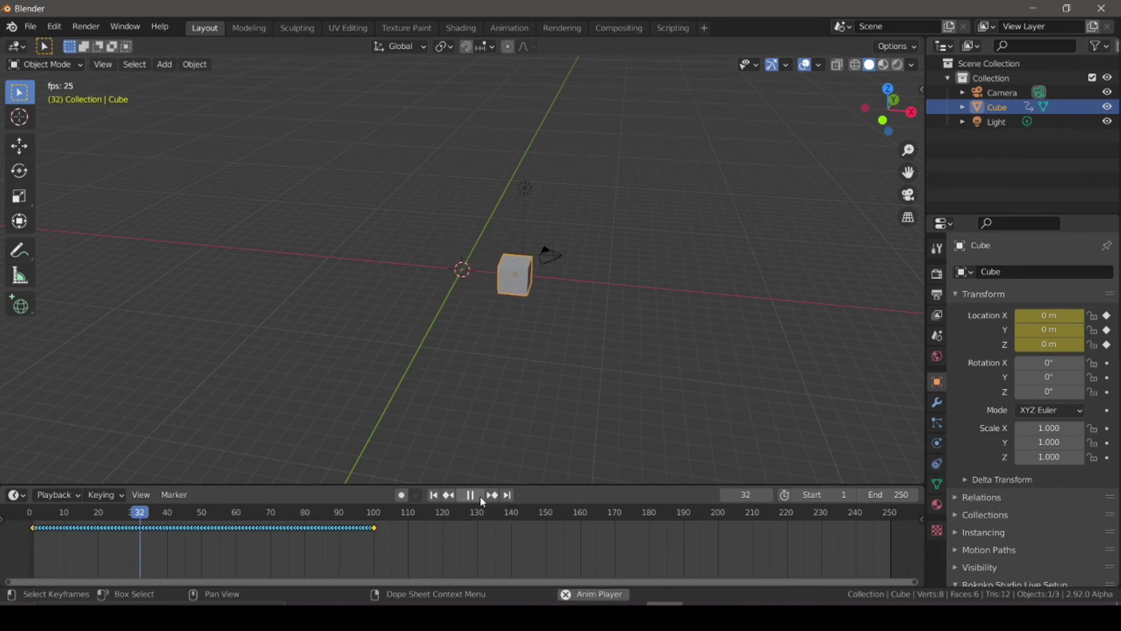
Return the animation to frame 1 and begin a Bake Mesh to Grease Pencil for the cube, limited to only selected keyframes.
click(480, 496)
click(435, 495)
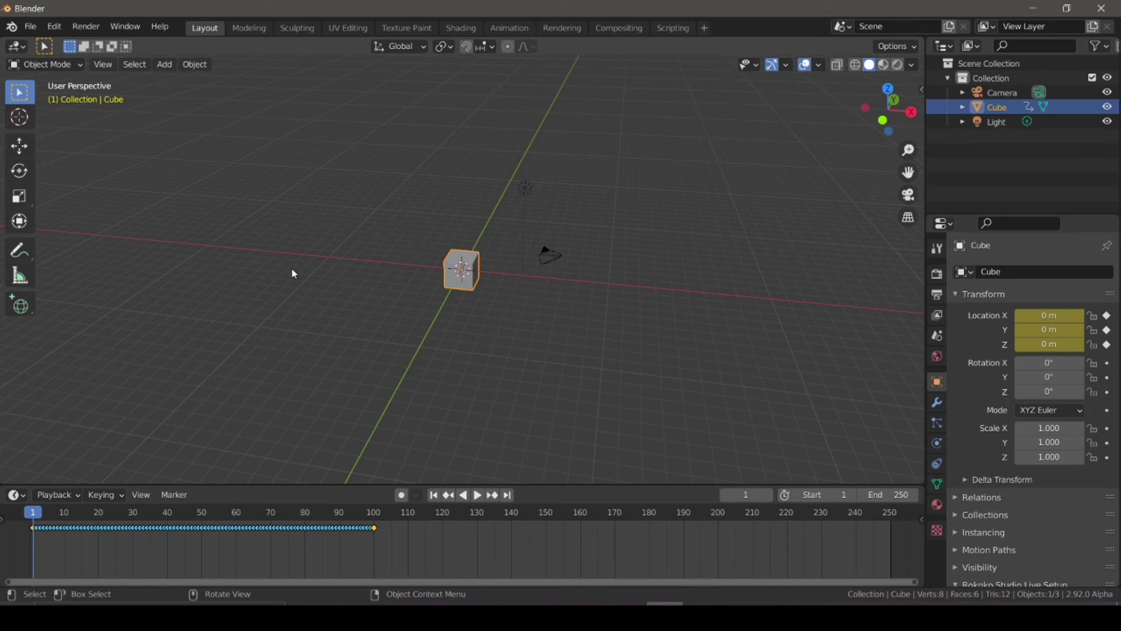
click(192, 65)
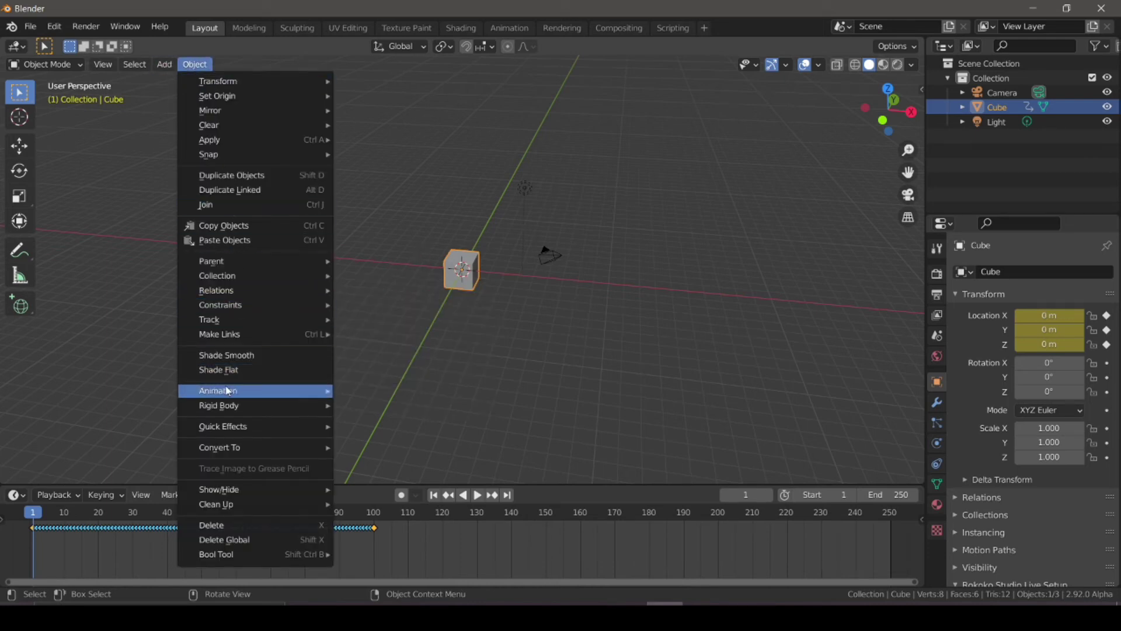
mouse_move(196, 77)
mouse_move(245, 391)
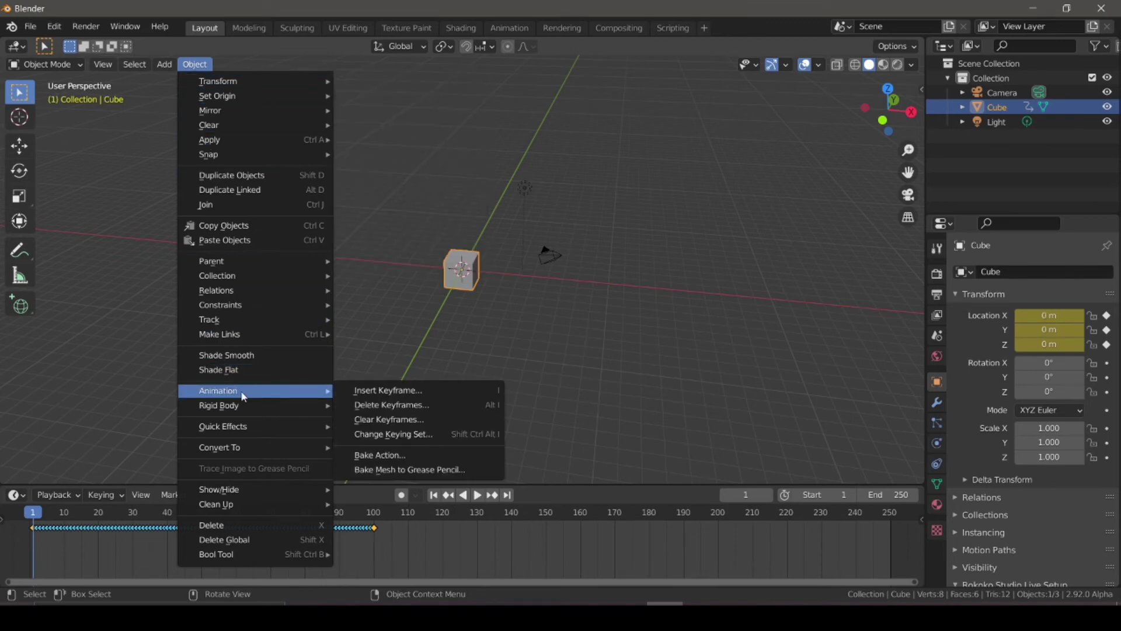
click(407, 470)
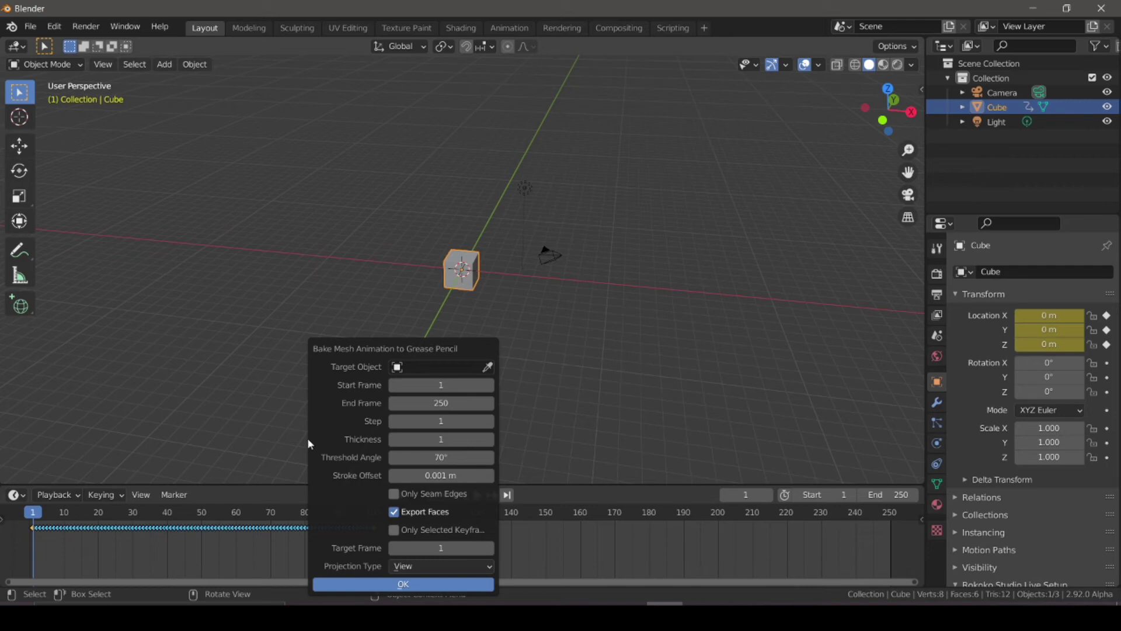
click(394, 529)
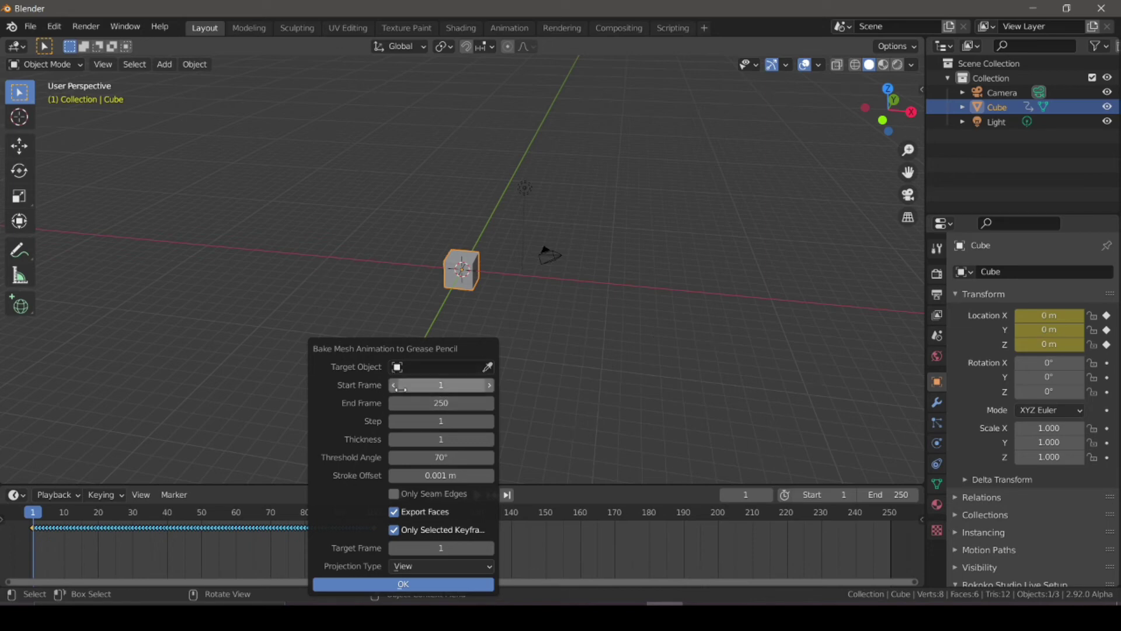
Set the bake's start frame to 50 and end frame to 100, and bake the cube to grease pencil.
click(439, 386)
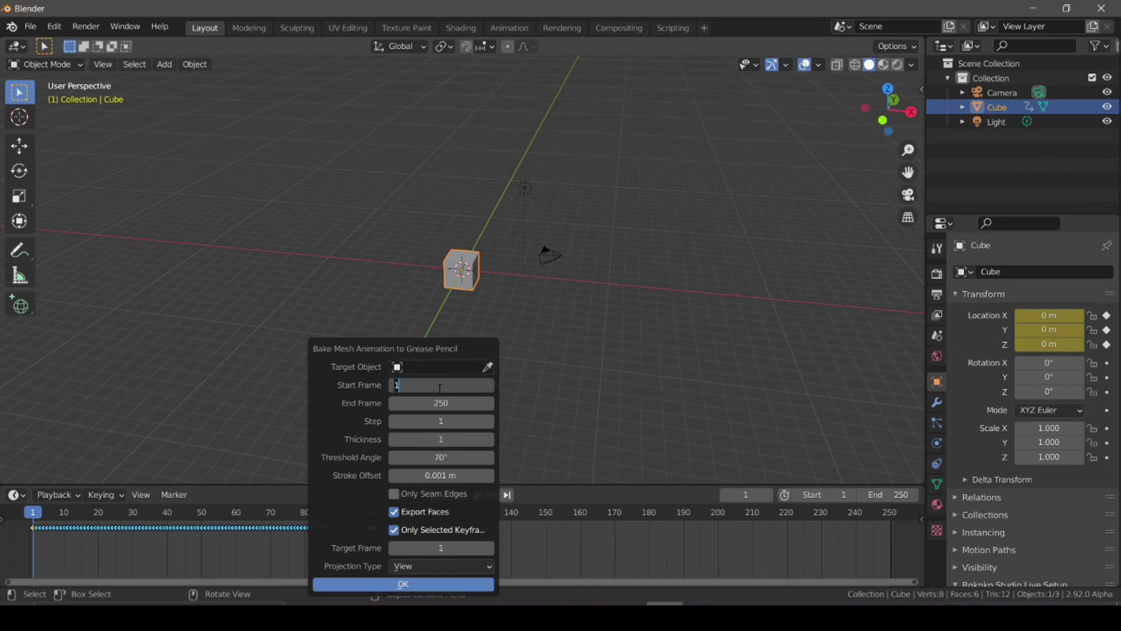
text(50)
key(Return)
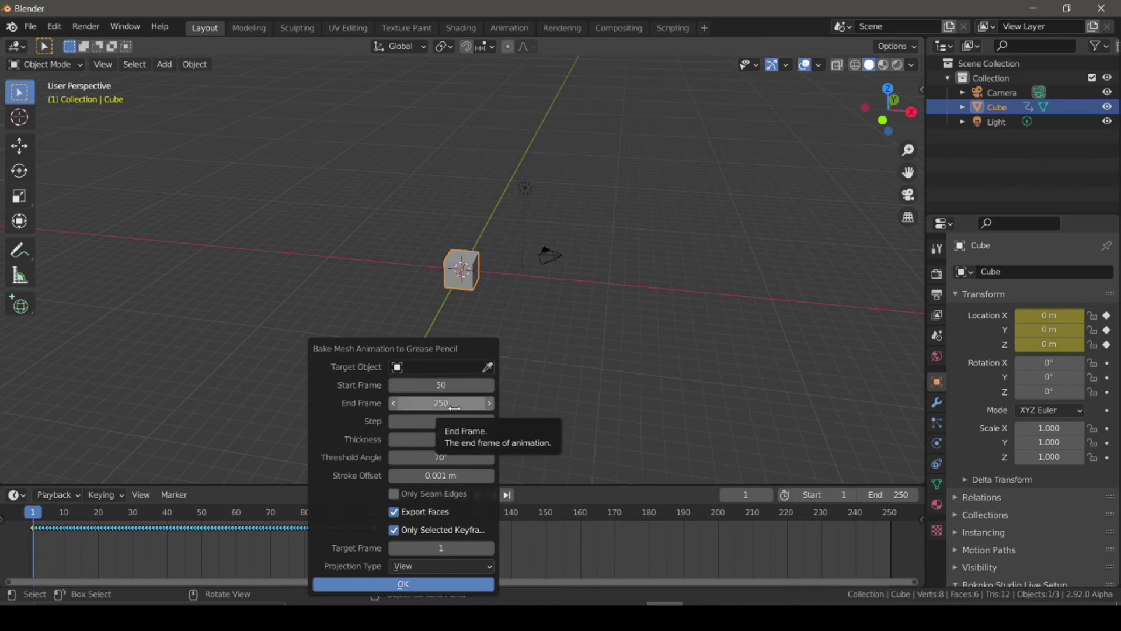
click(454, 405)
text(100)
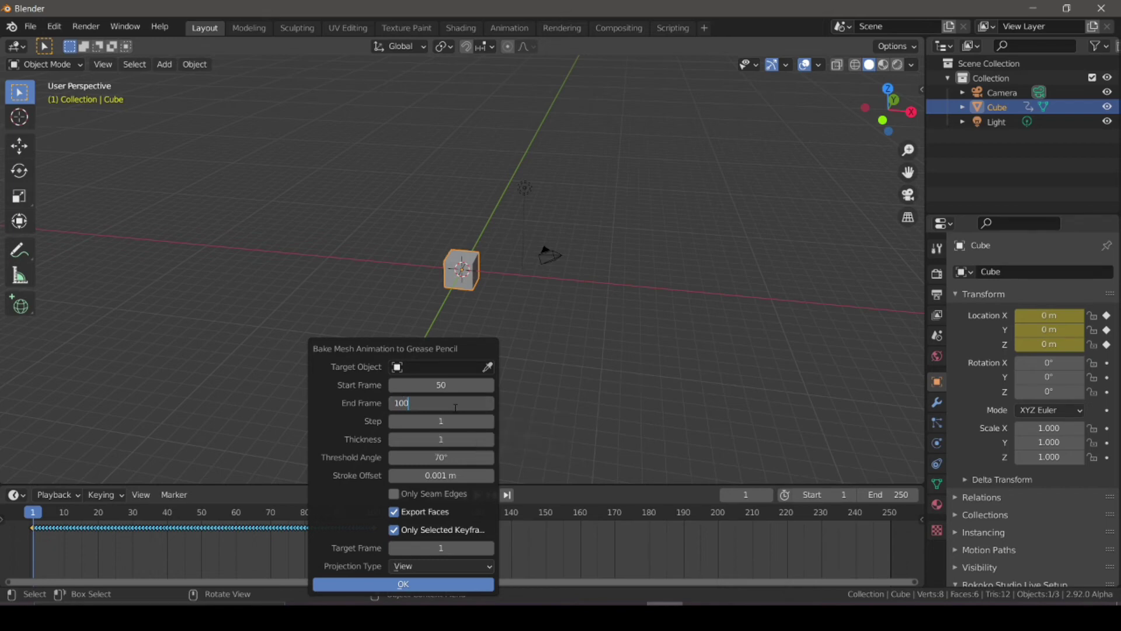
key(Return)
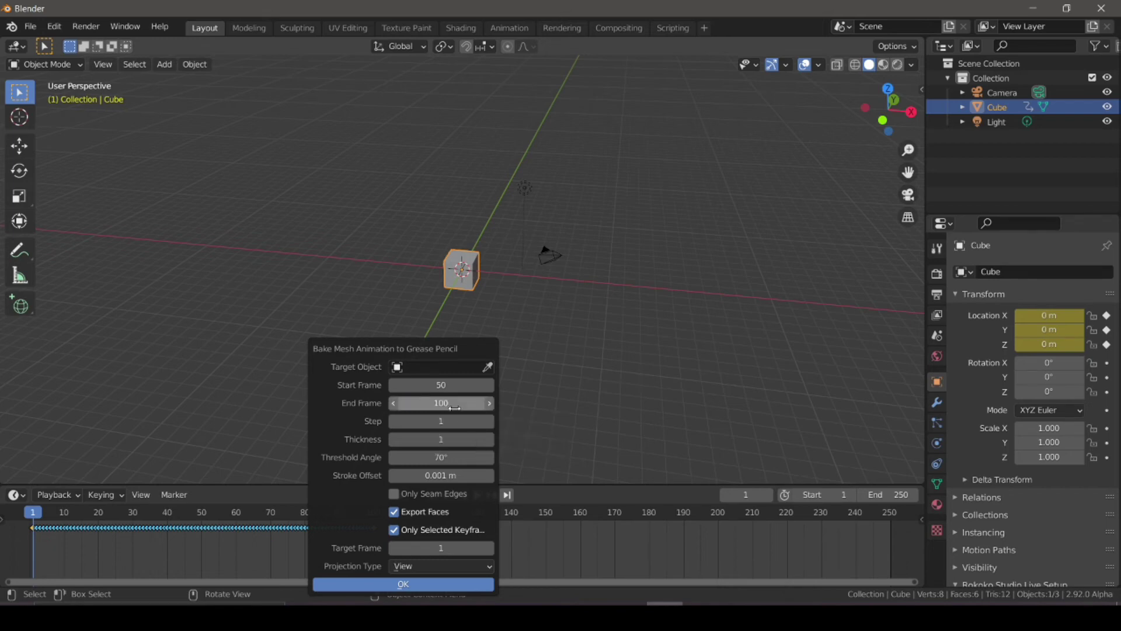
click(409, 584)
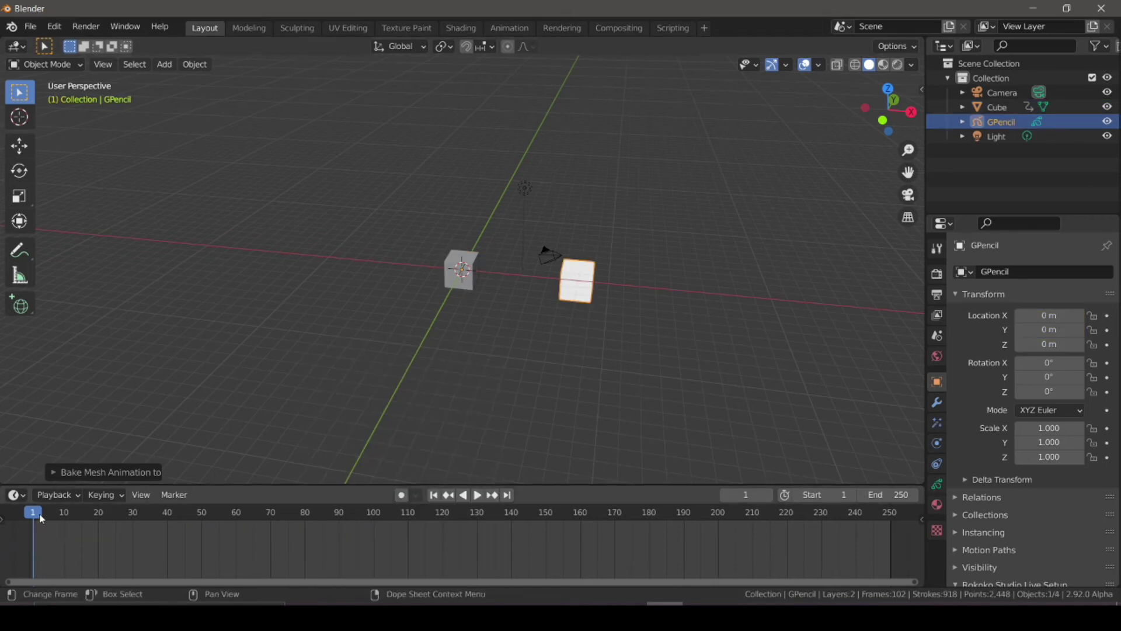
Play and scrub the timeline between frames 1 and 100 to compare the baked grease pencil object with the moving cube.
key(space)
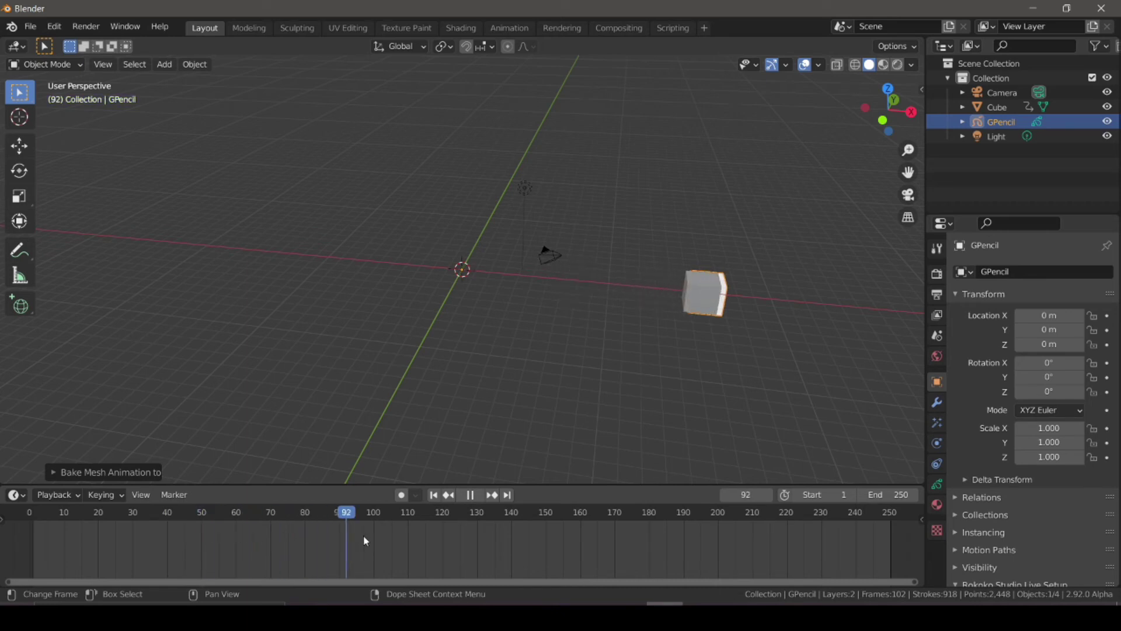
drag(376, 535, 174, 528)
key(space)
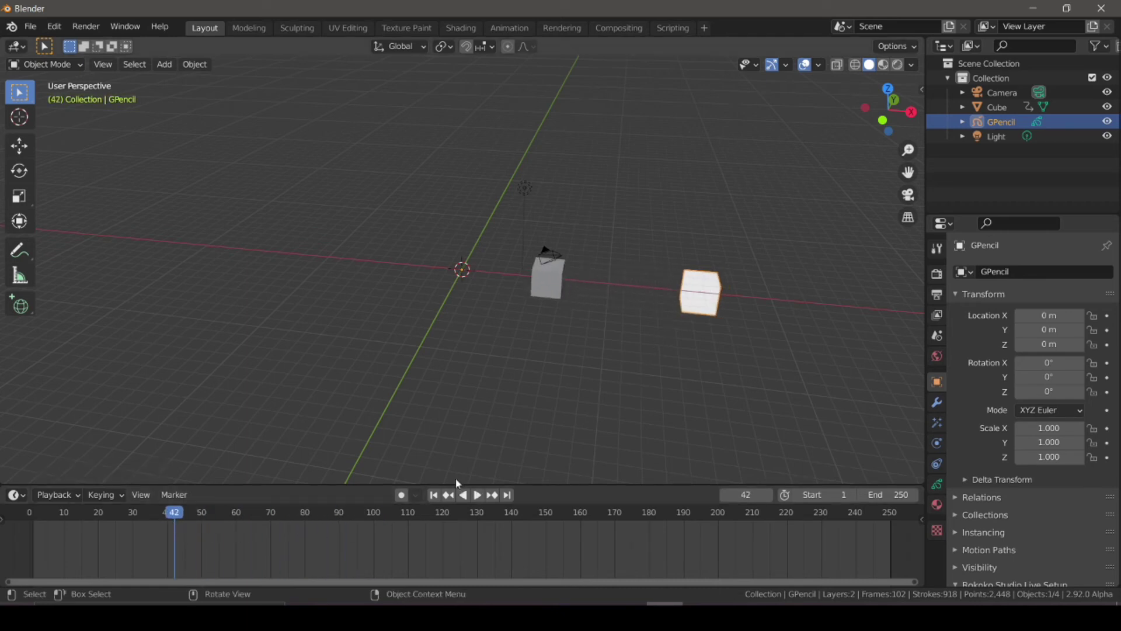
click(56, 514)
key(space)
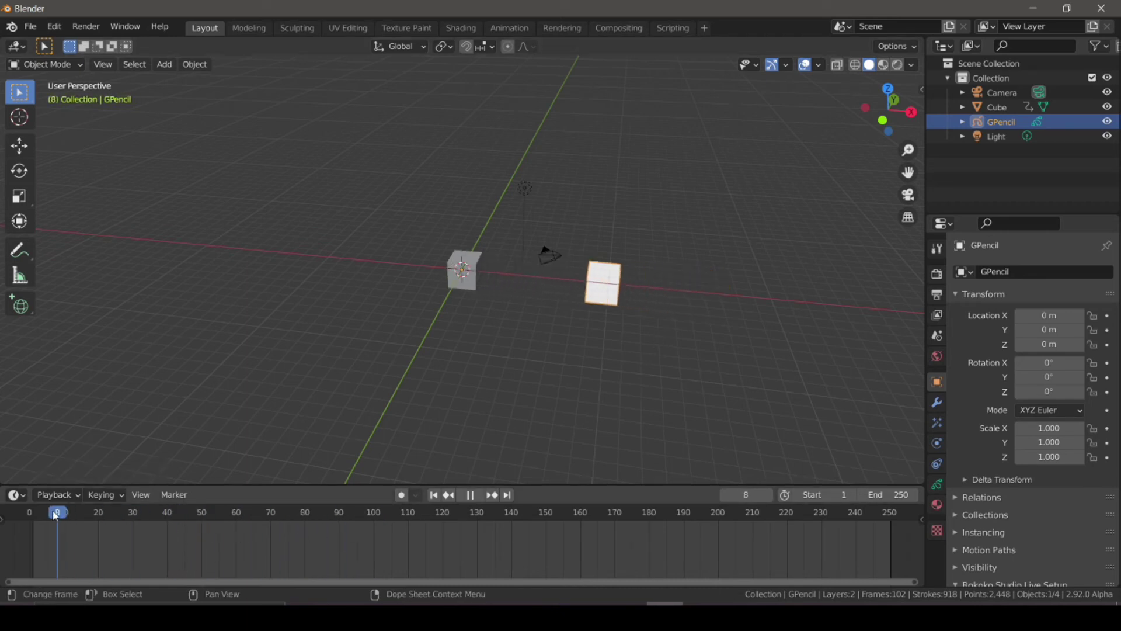
drag(56, 515, 33, 514)
key(space)
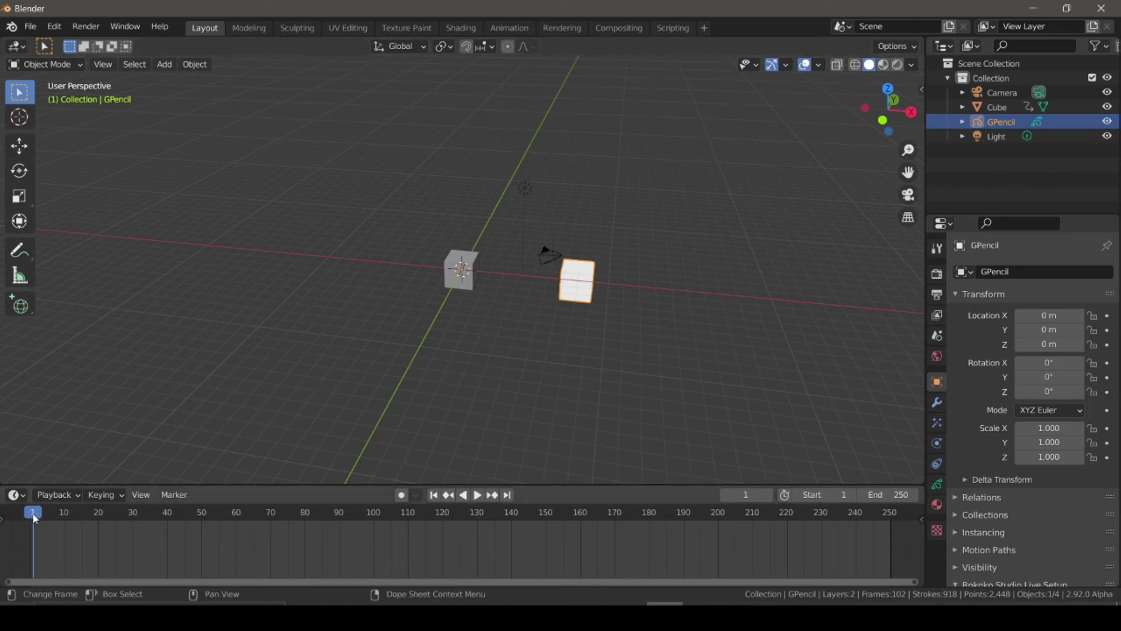
key(space)
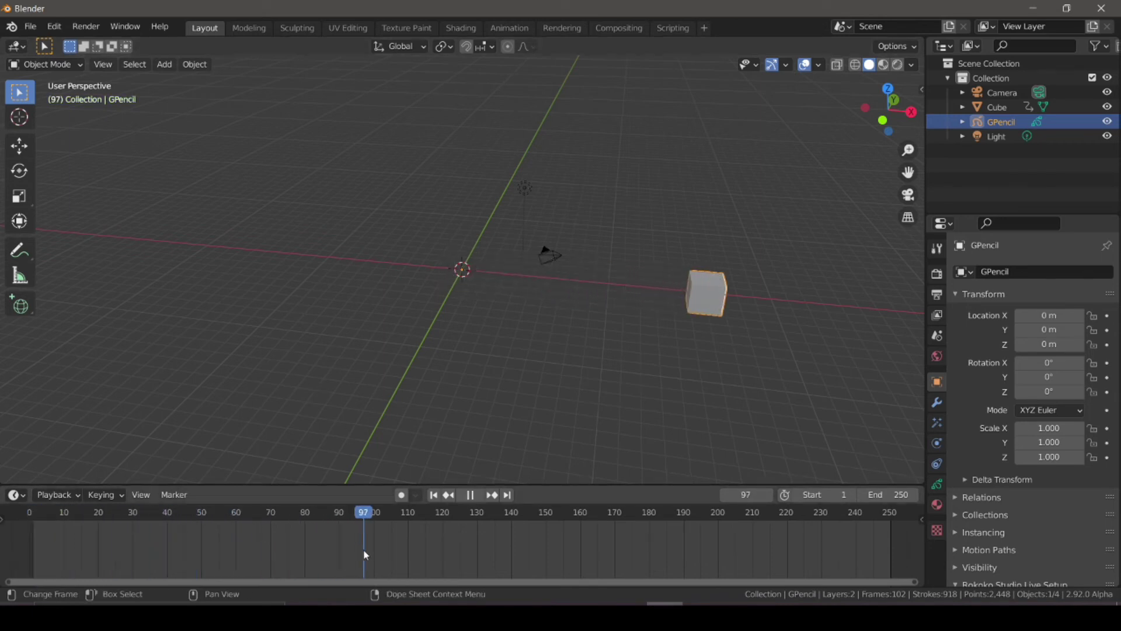
mouse_move(365, 555)
mouse_down()
mouse_move(207, 533)
mouse_move(371, 542)
mouse_up()
key(space)
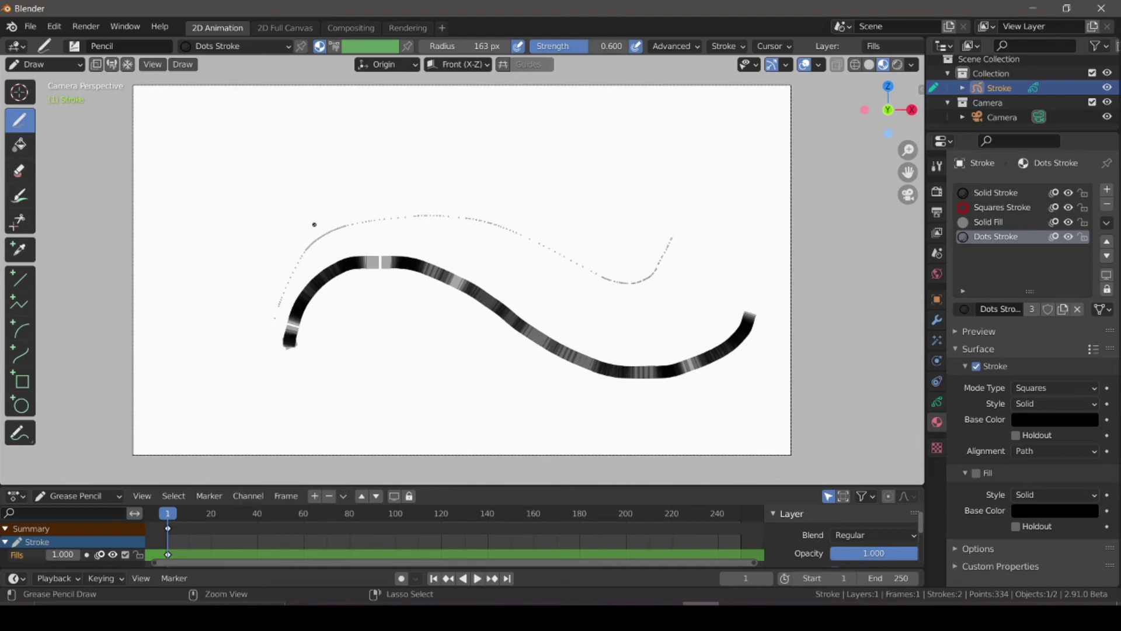
Switch to Blender 2.91 Beta and start a new General file without saving the current drawing.
key(ctrl+n)
click(295, 212)
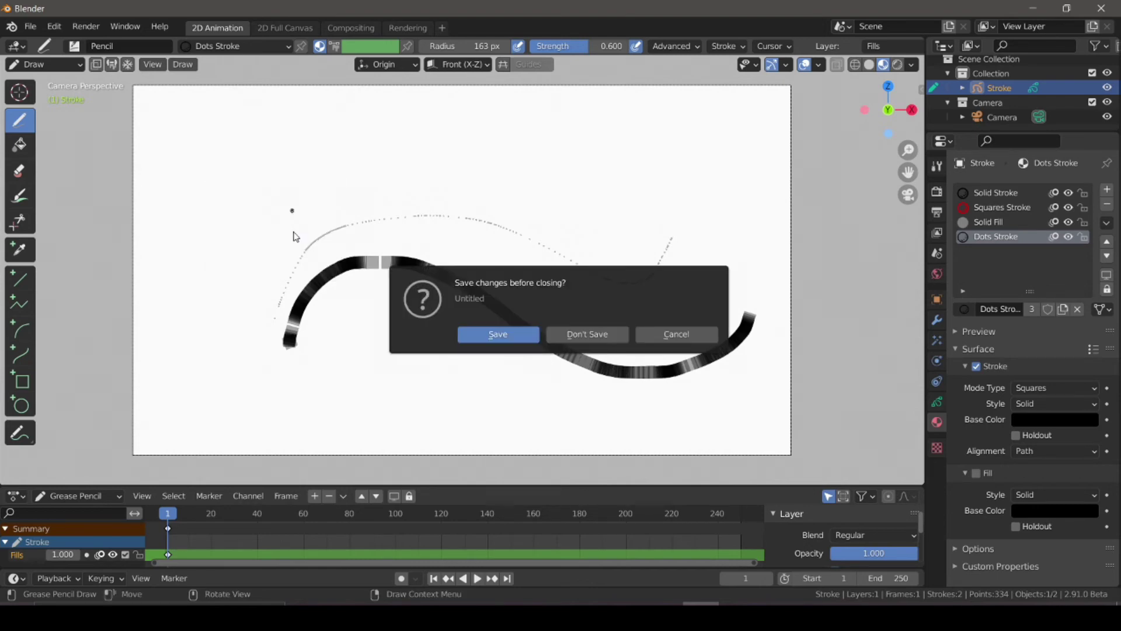
click(553, 335)
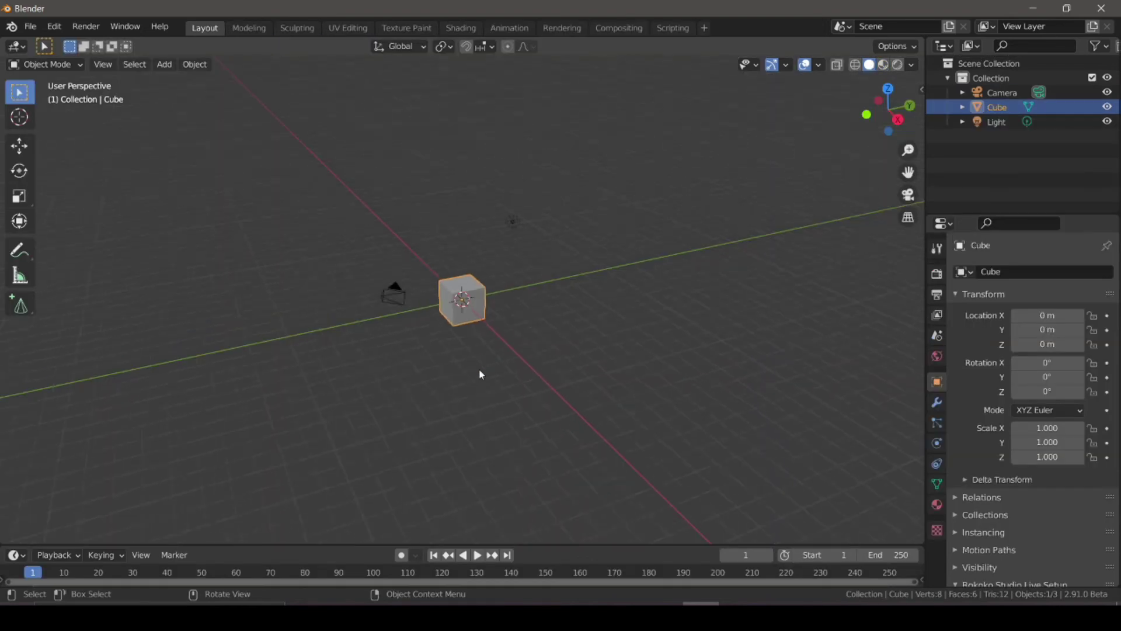
Insert a location keyframe for the default cube at frame 1 and go to frame 81.
middle_drag(480, 374, 554, 385)
key(i)
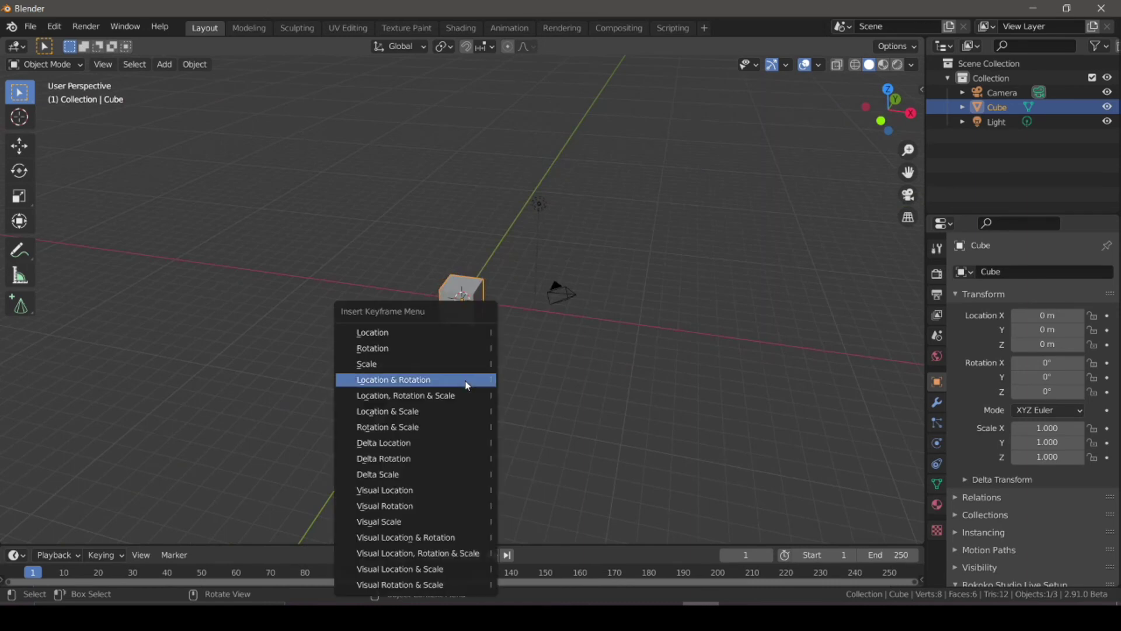
click(427, 334)
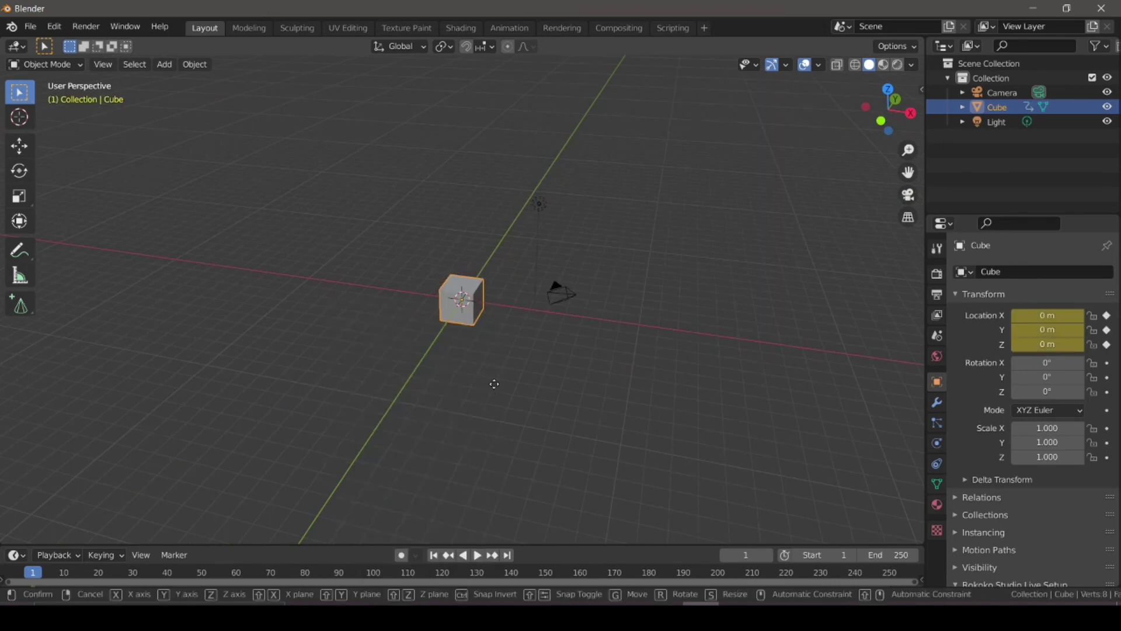
key(g)
click(485, 398)
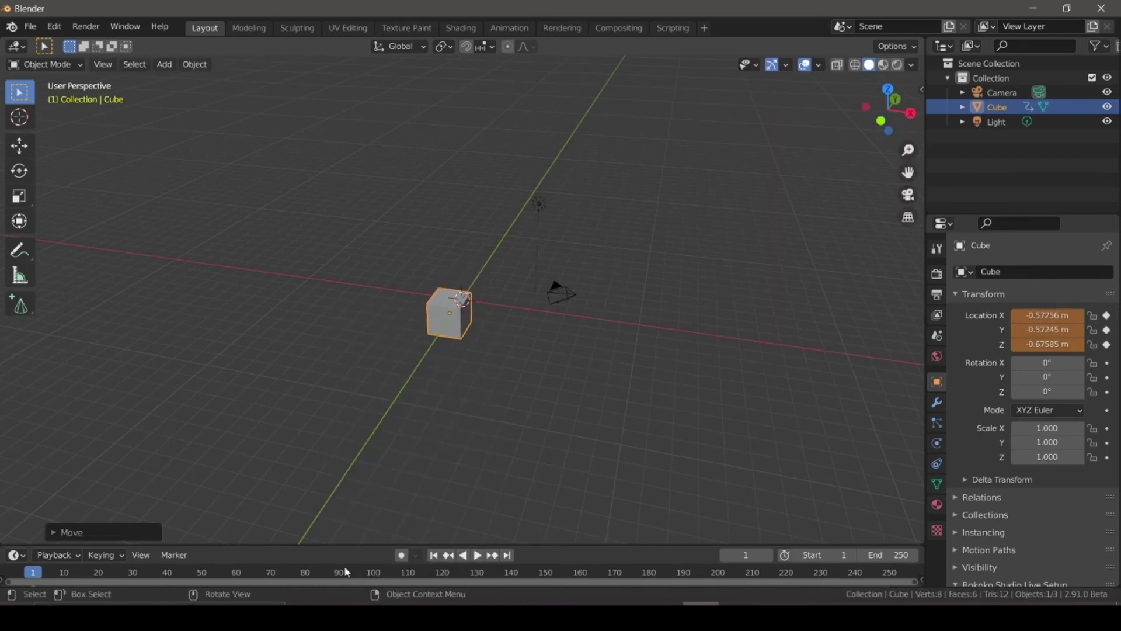
click(310, 577)
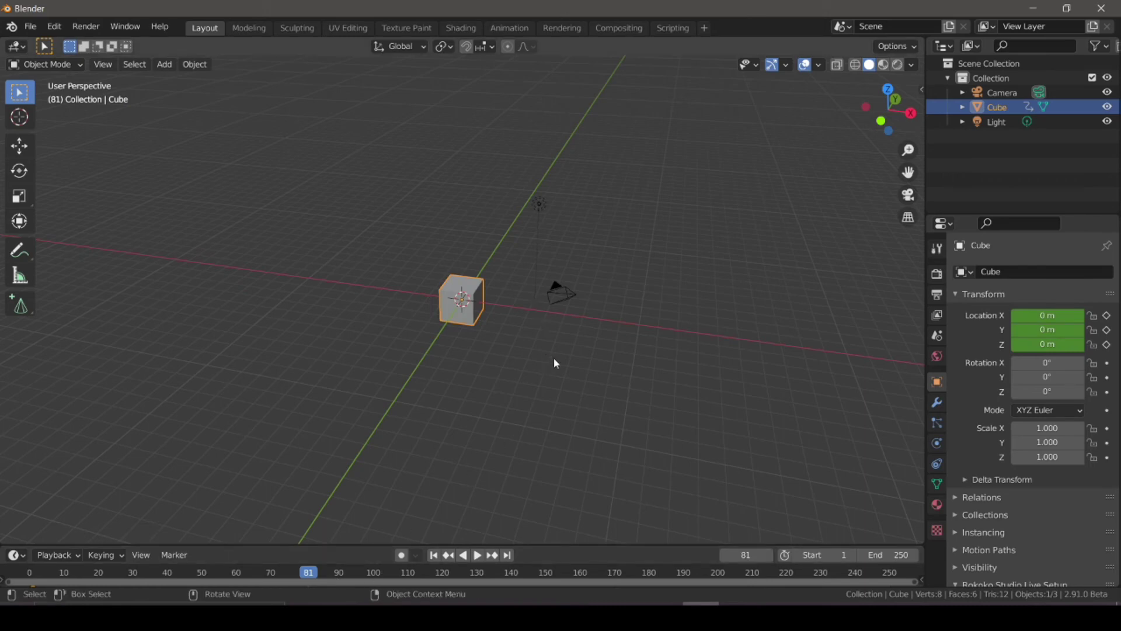
Move the cube about 12 m along the X axis and insert a location keyframe at frame 81.
key(g)
key(x)
click(688, 337)
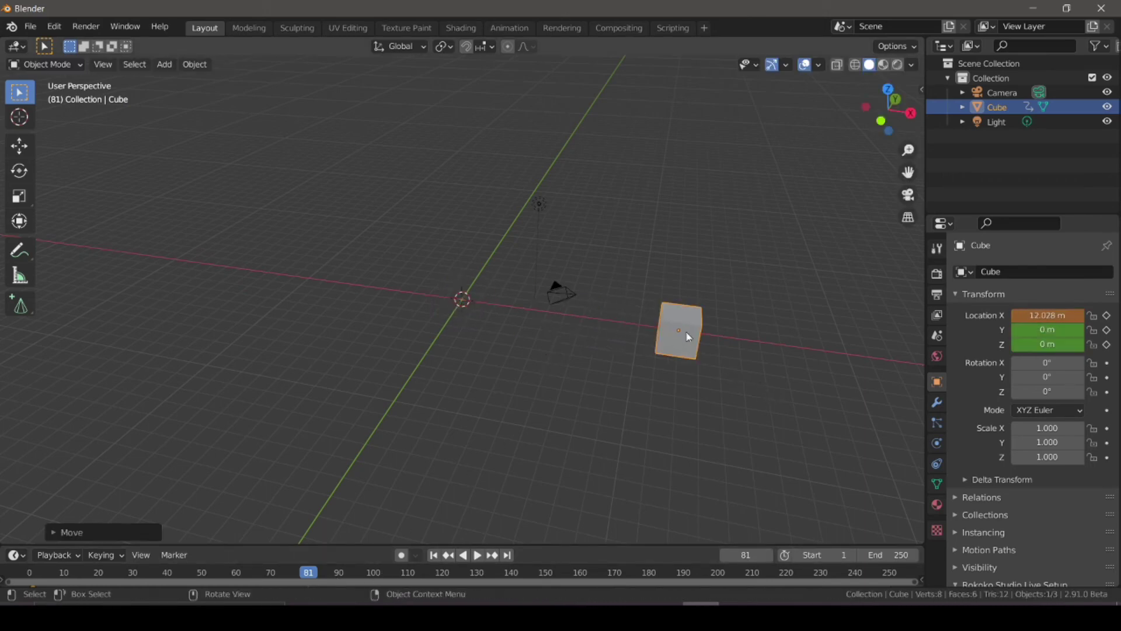
key(i)
click(633, 324)
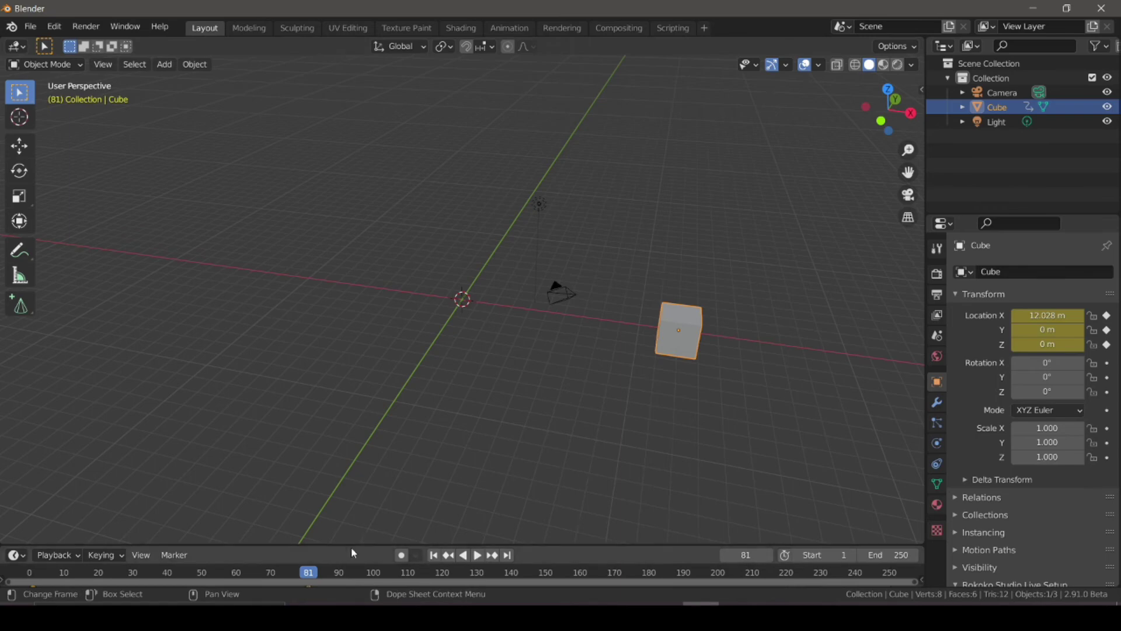
Enlarge the timeline, return to frame 1, and open the Bake Mesh to Grease Pencil settings for the cube.
drag(349, 544, 369, 518)
key(shift+Left)
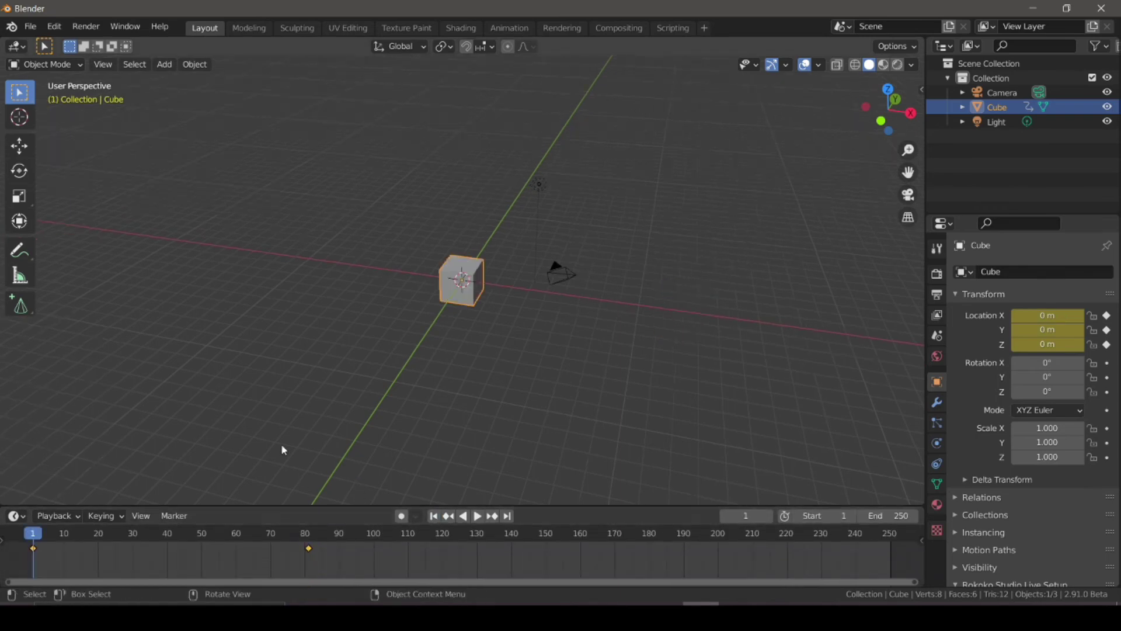
click(195, 64)
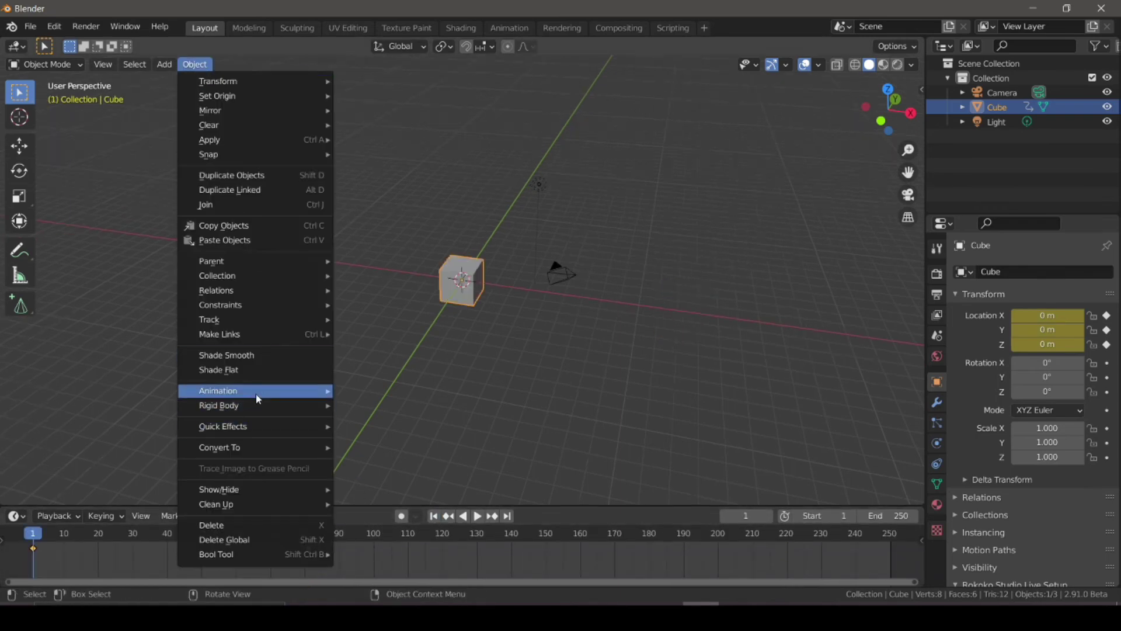
mouse_move(255, 393)
click(378, 469)
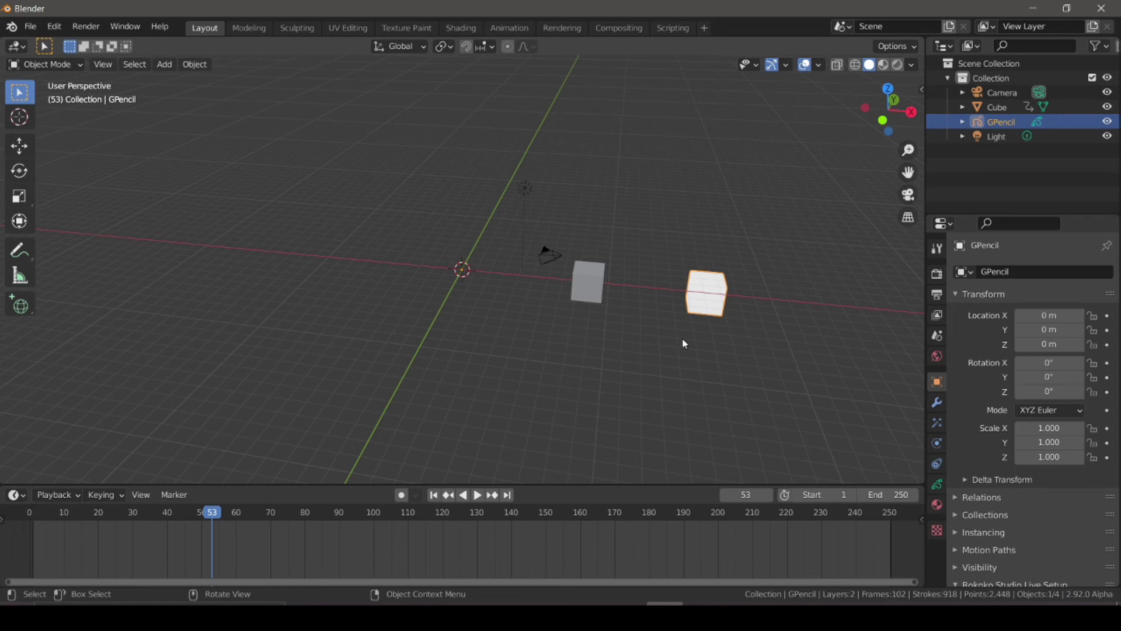
Switch back to Blender 2.92 Alpha, delete every object in the scene, and return to frame 1.
key(a)
key(x)
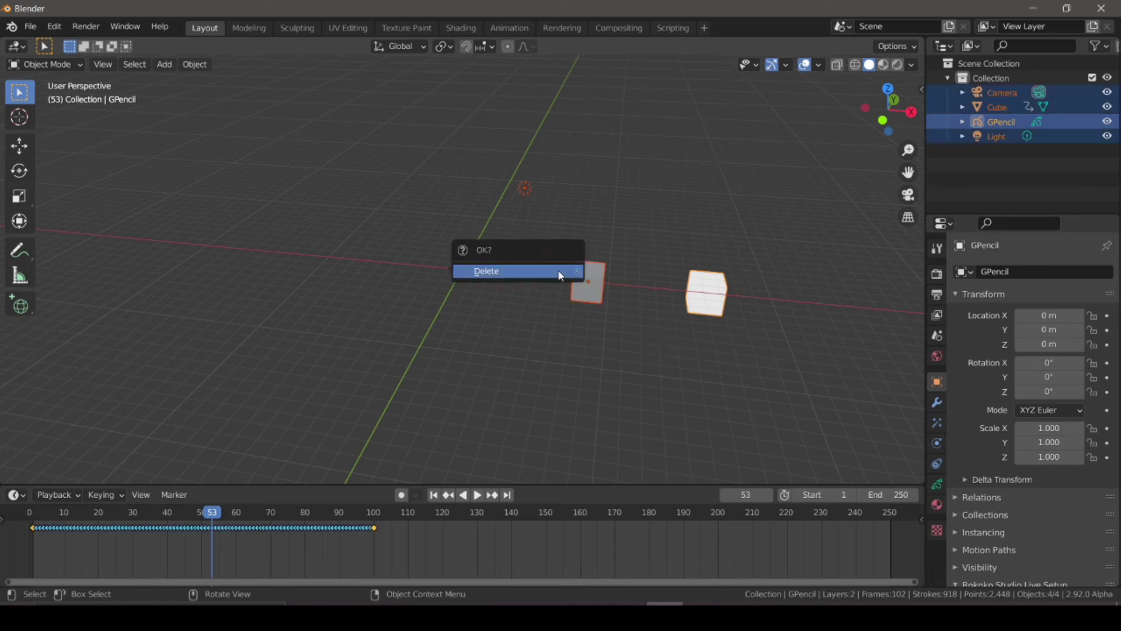
click(549, 272)
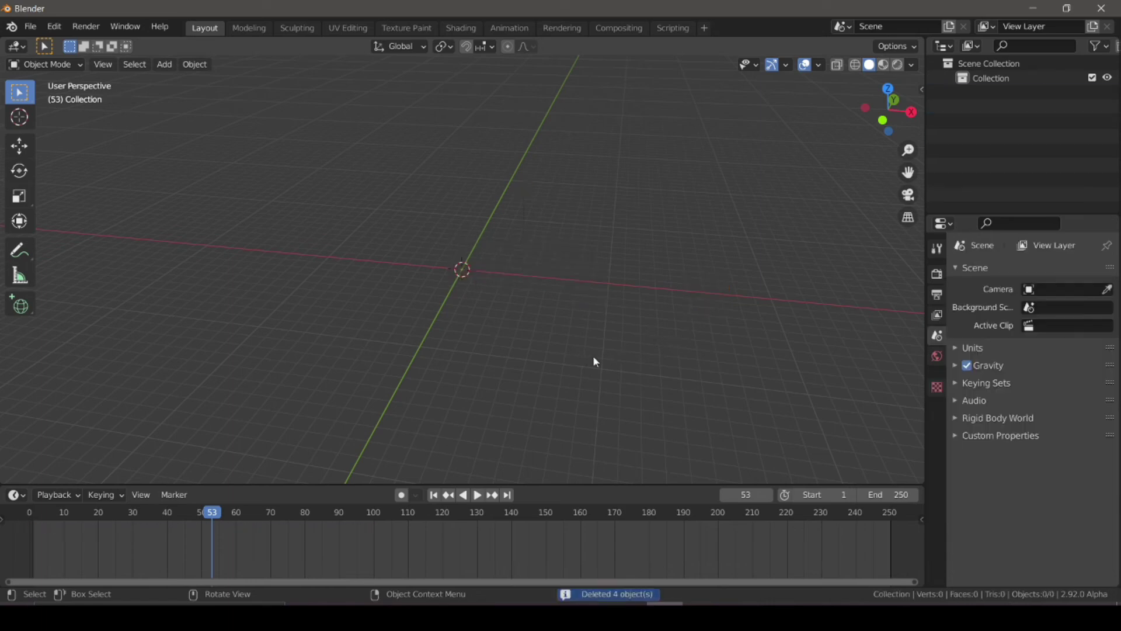
click(433, 495)
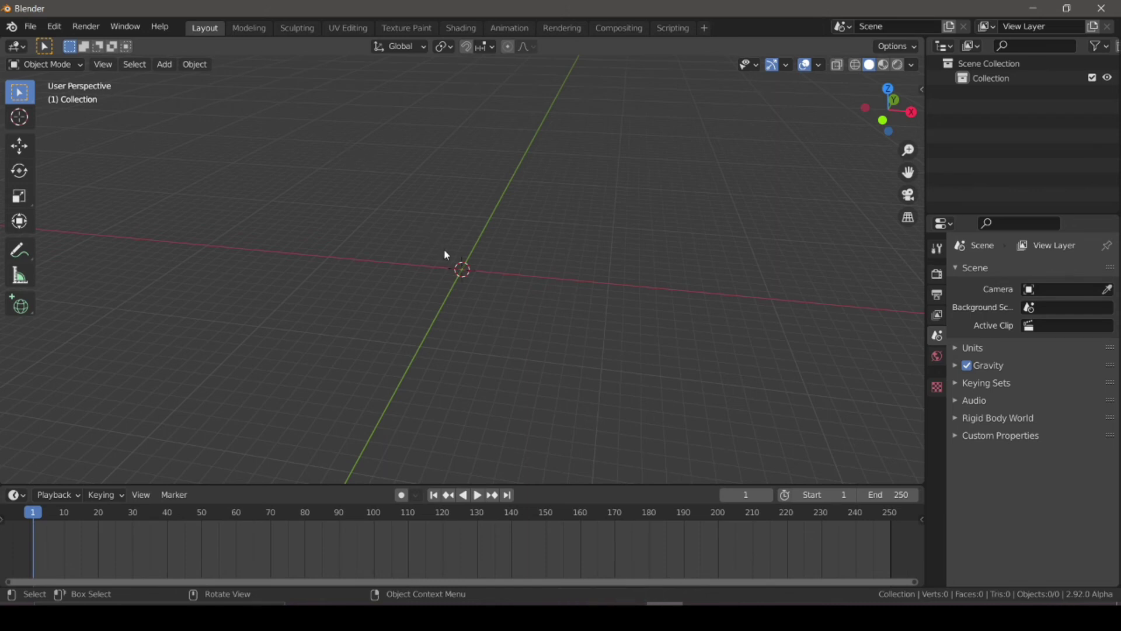
Add the horse silhouette drawing from the Desktop folder to the scene as a reference image aligned to the view.
key(shift+a)
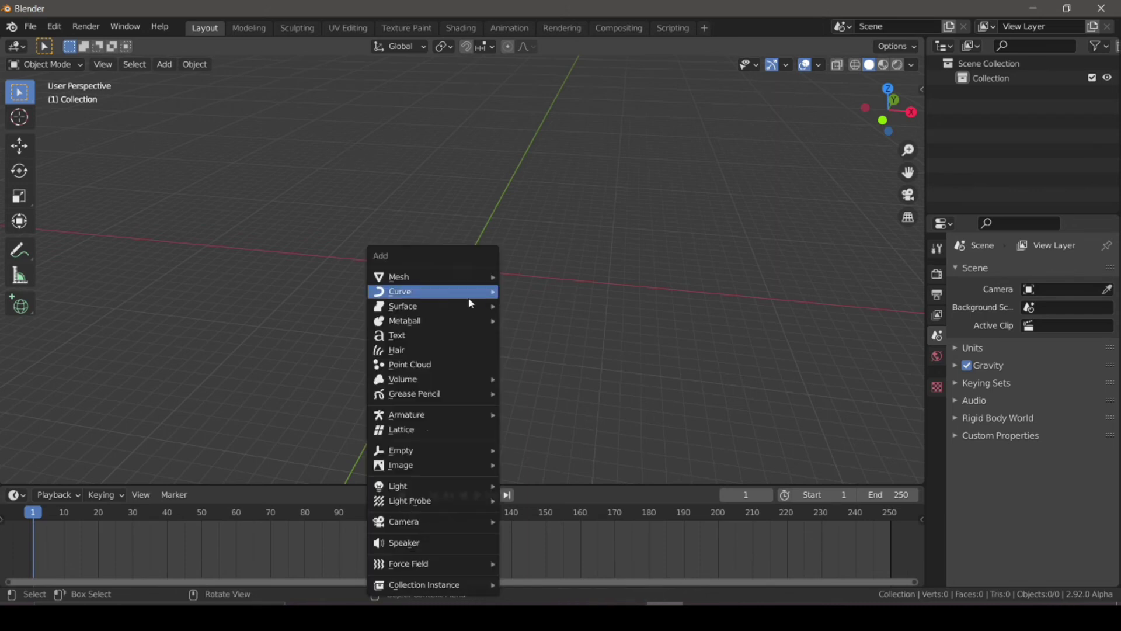
mouse_move(428, 451)
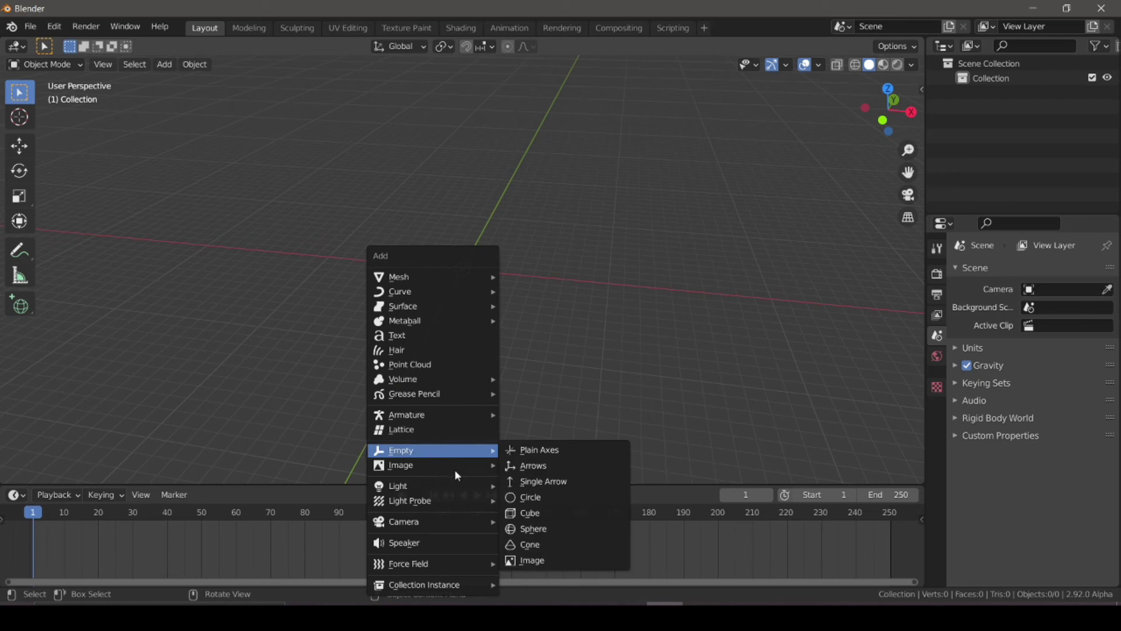
mouse_move(467, 467)
click(517, 465)
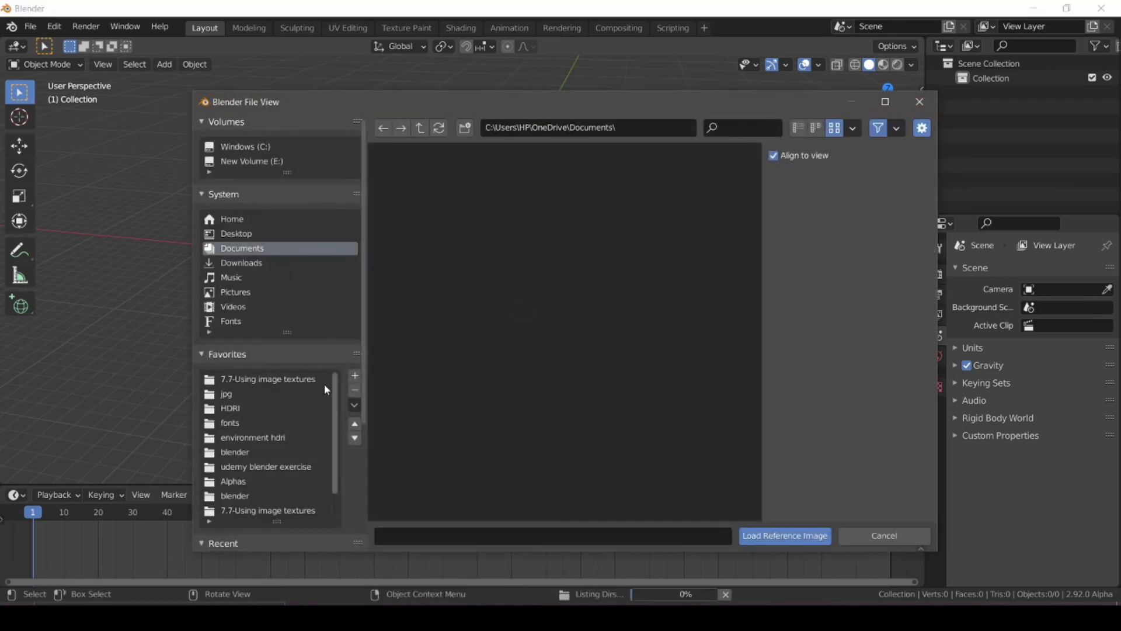
click(236, 233)
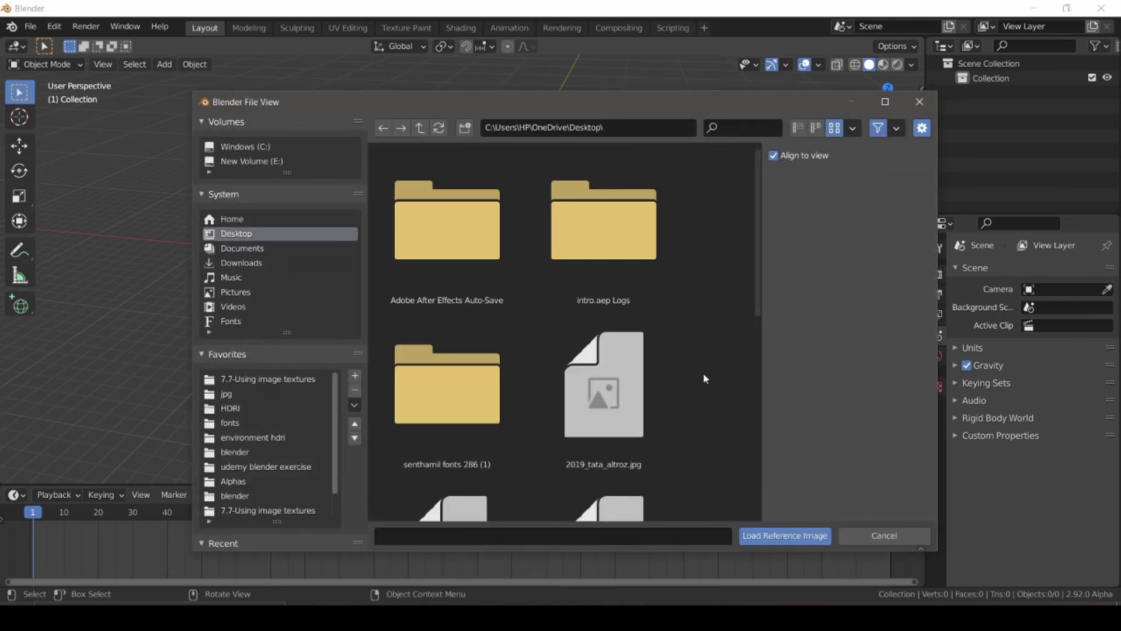
scroll(683, 372, down, 4)
click(447, 408)
click(770, 534)
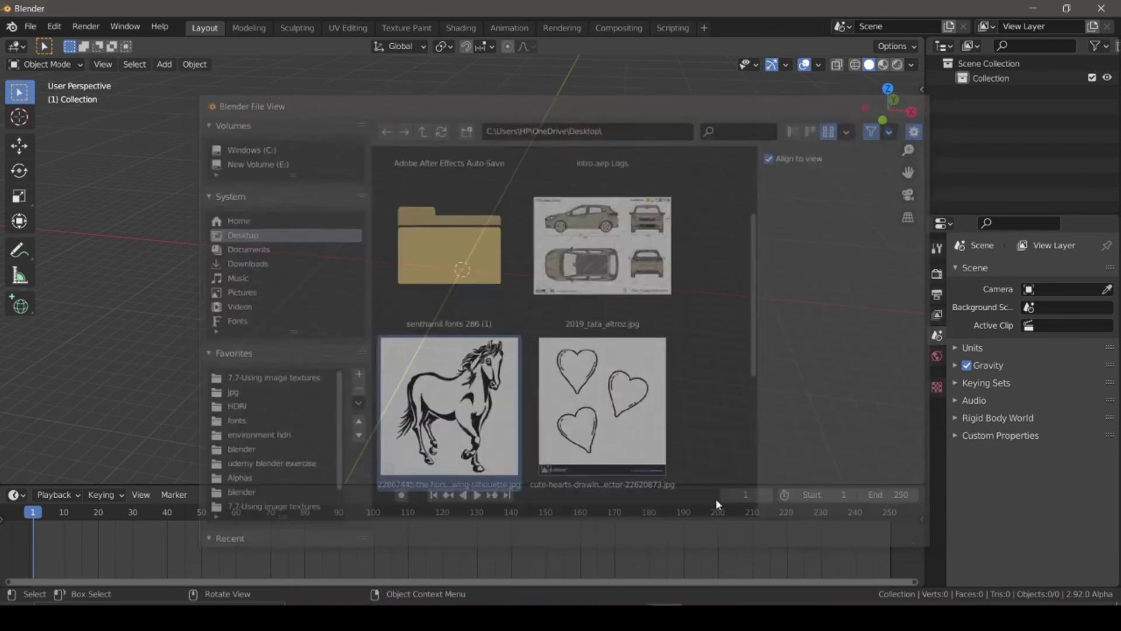
Trace the horse reference image to a grease pencil object using Single mode.
click(198, 69)
mouse_move(252, 424)
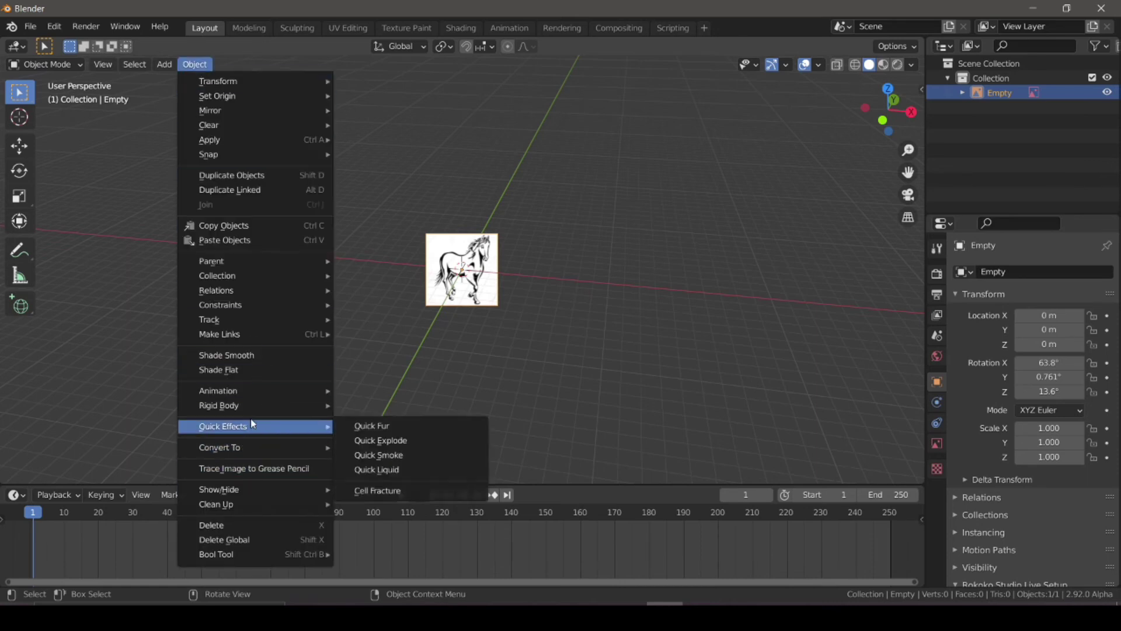
click(236, 472)
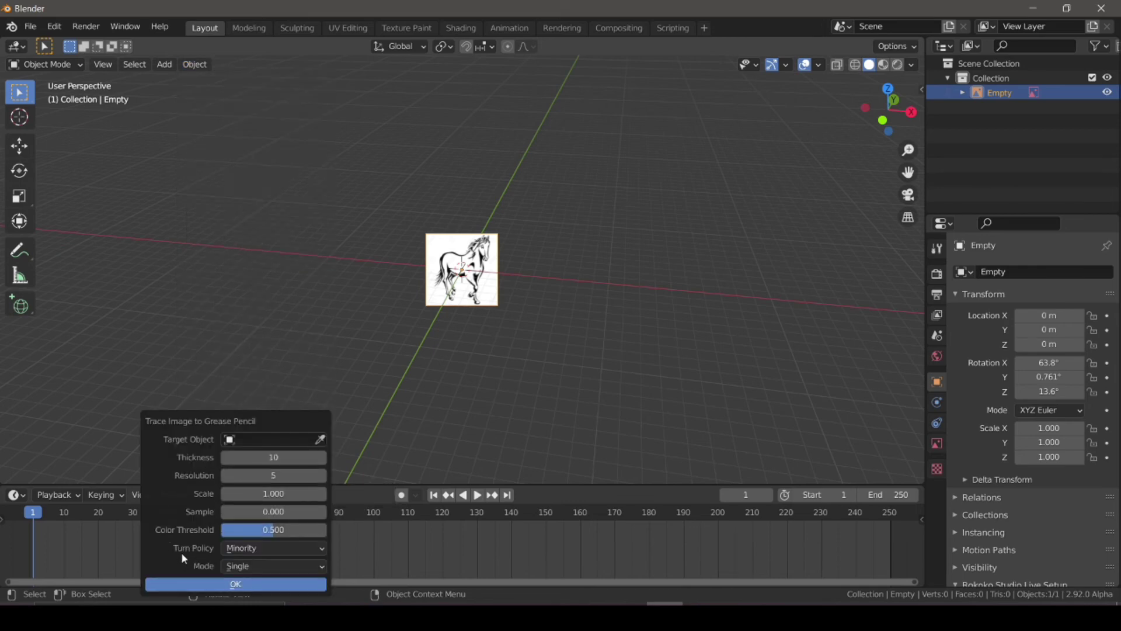
click(236, 571)
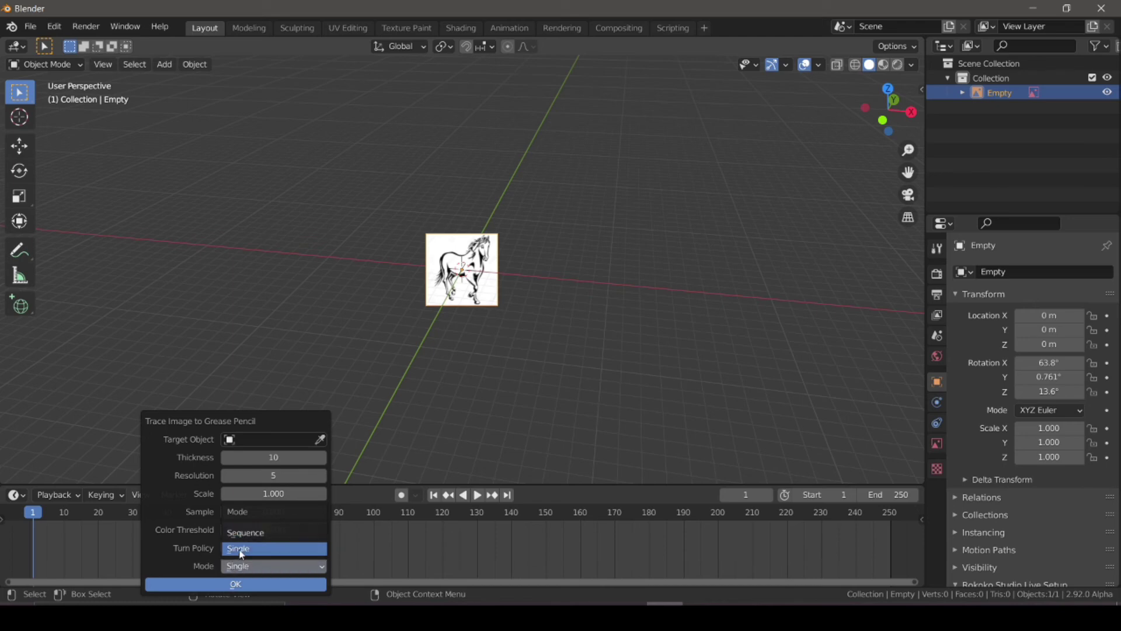
click(241, 549)
click(237, 585)
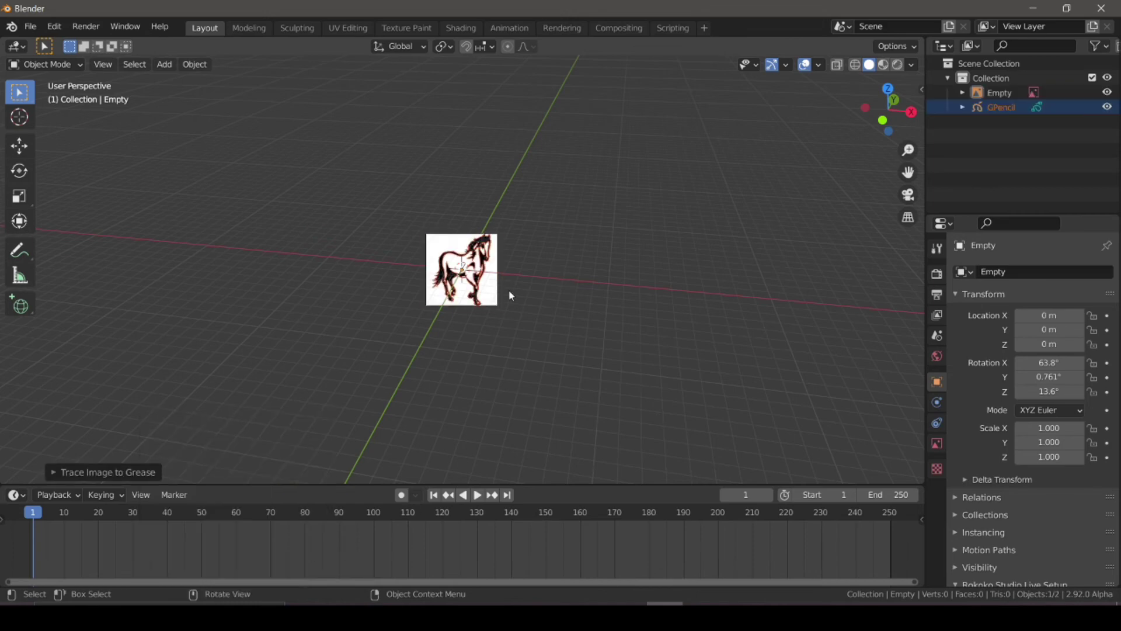
Move the traced horse drawing beside the reference image, to about X 5.7 m and Y 1.4 m, for comparison.
key(g)
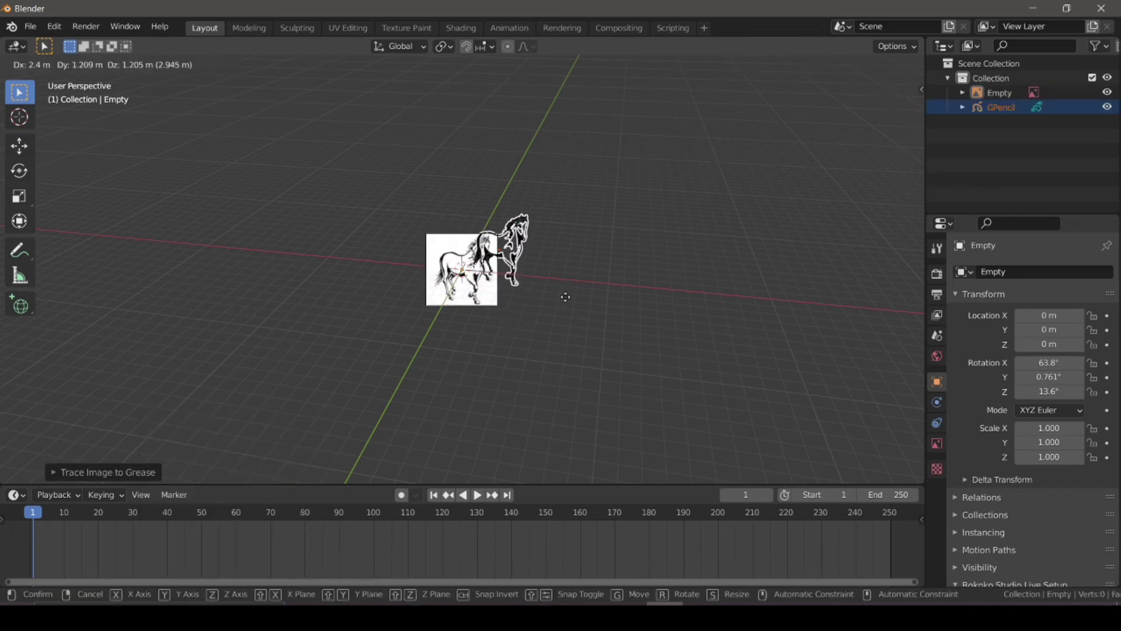
click(602, 310)
click(628, 295)
scroll(671, 327, up, 5)
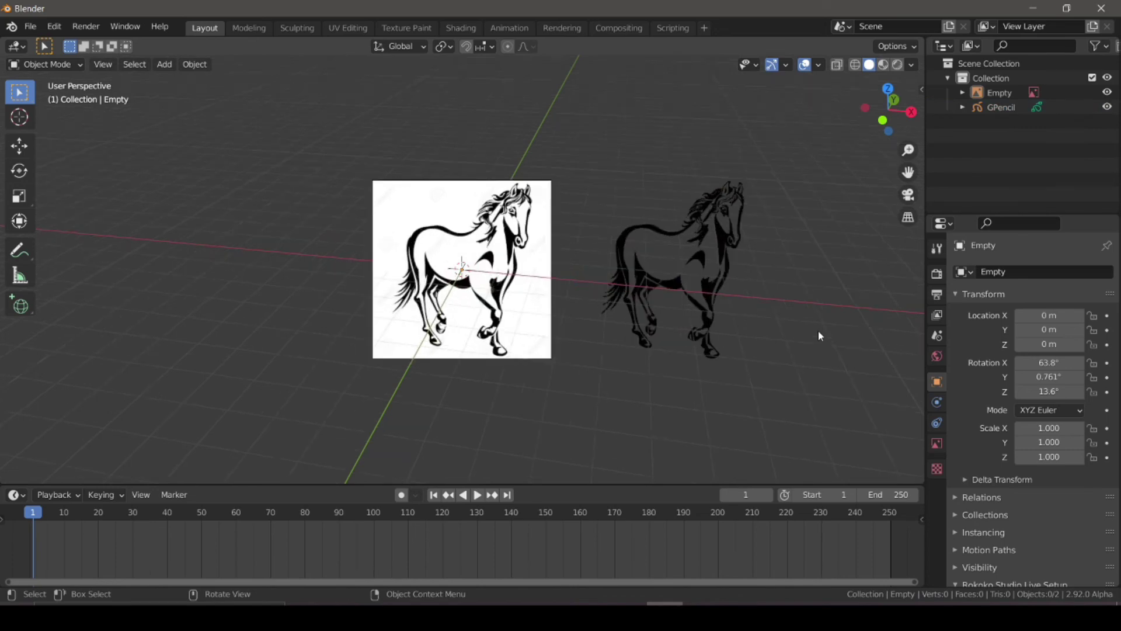
scroll(818, 330, up, 5)
scroll(871, 331, down, 3)
shift+middle_drag(871, 330, 587, 285)
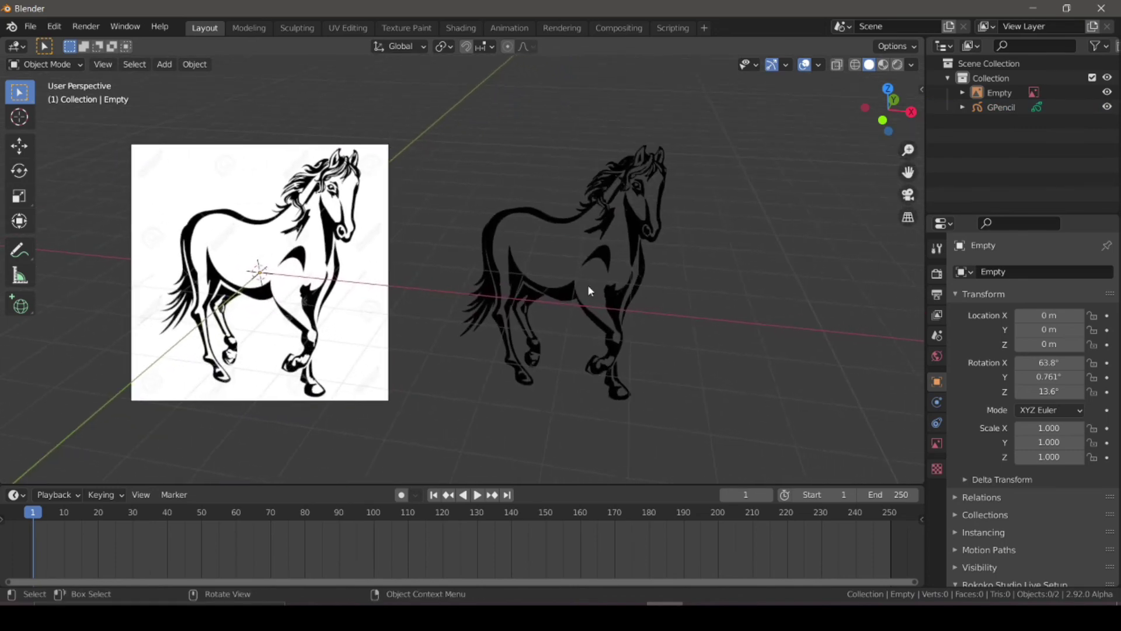
Delete the traced grease pencil horse and the horse reference image from the scene.
click(636, 245)
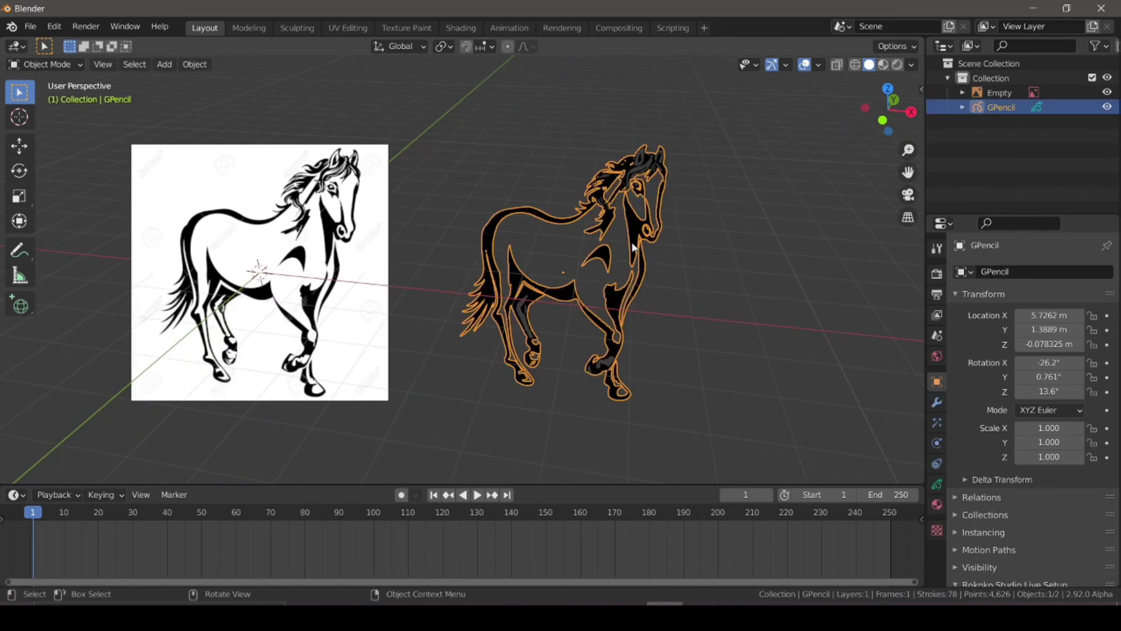
key(Delete)
click(349, 255)
key(Delete)
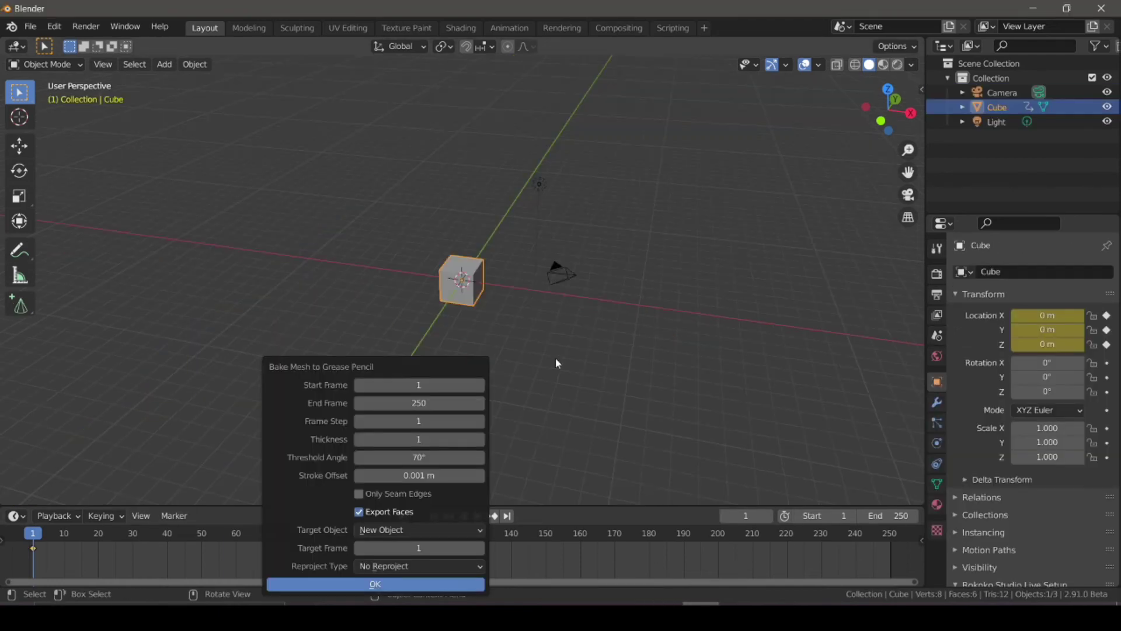
Switch to Blender 2.91 Beta, run the cube's grease pencil bake with the offered settings, and delete every object in the scene.
click(426, 584)
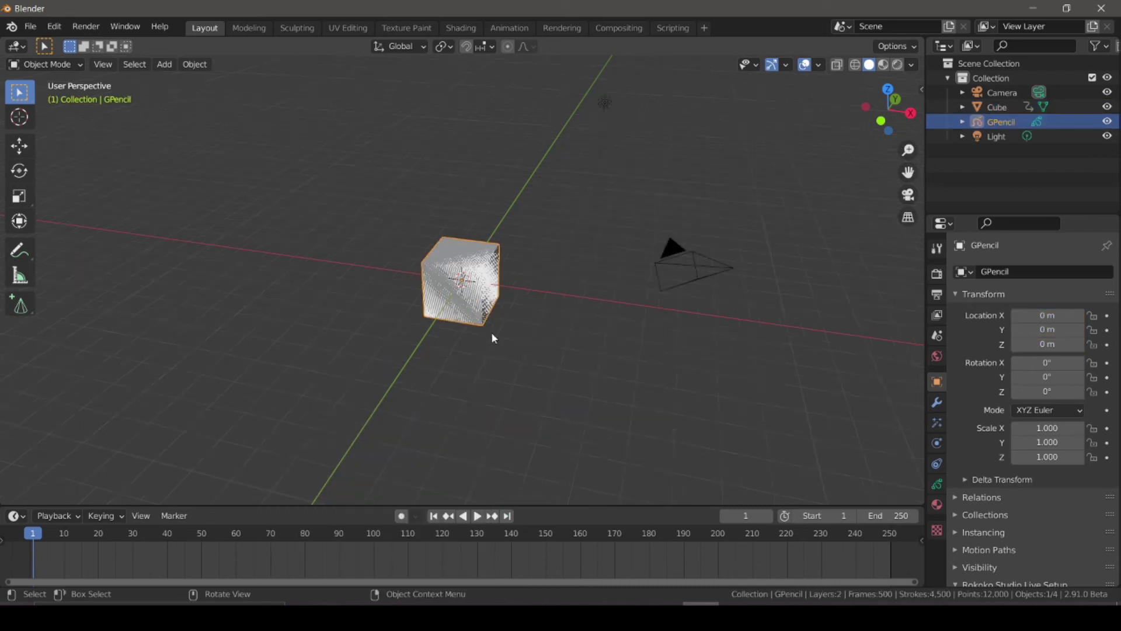
key(Delete)
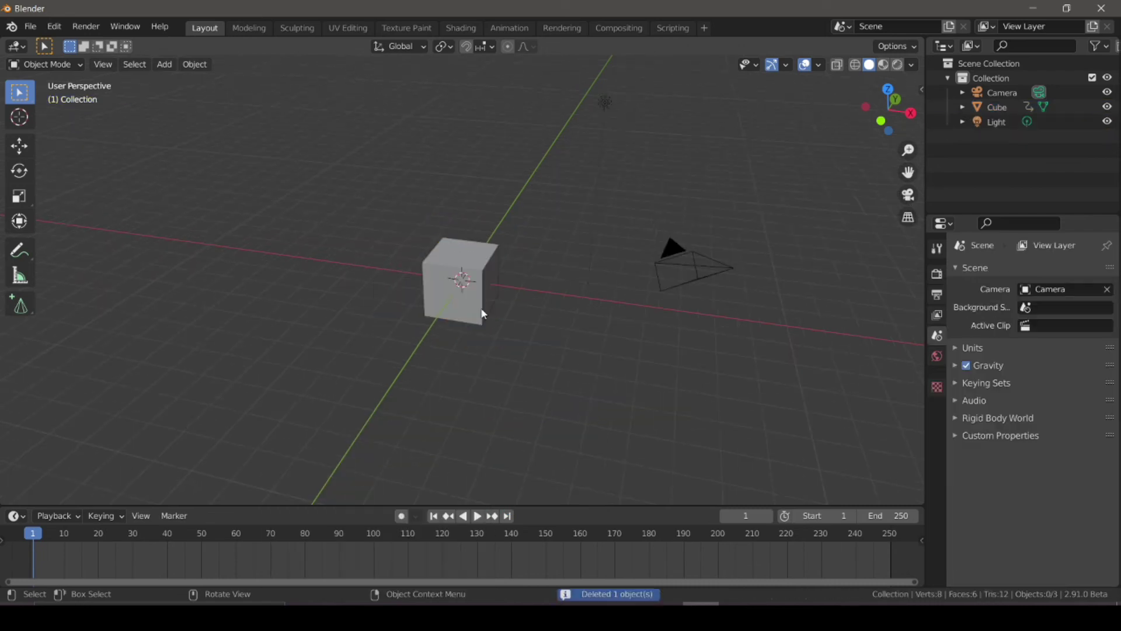
key(a)
key(x)
click(520, 384)
Add the horse silhouette drawing from the Desktop folder as a reference image aligned to the view in Blender 2.91 Beta.
key(shift+a)
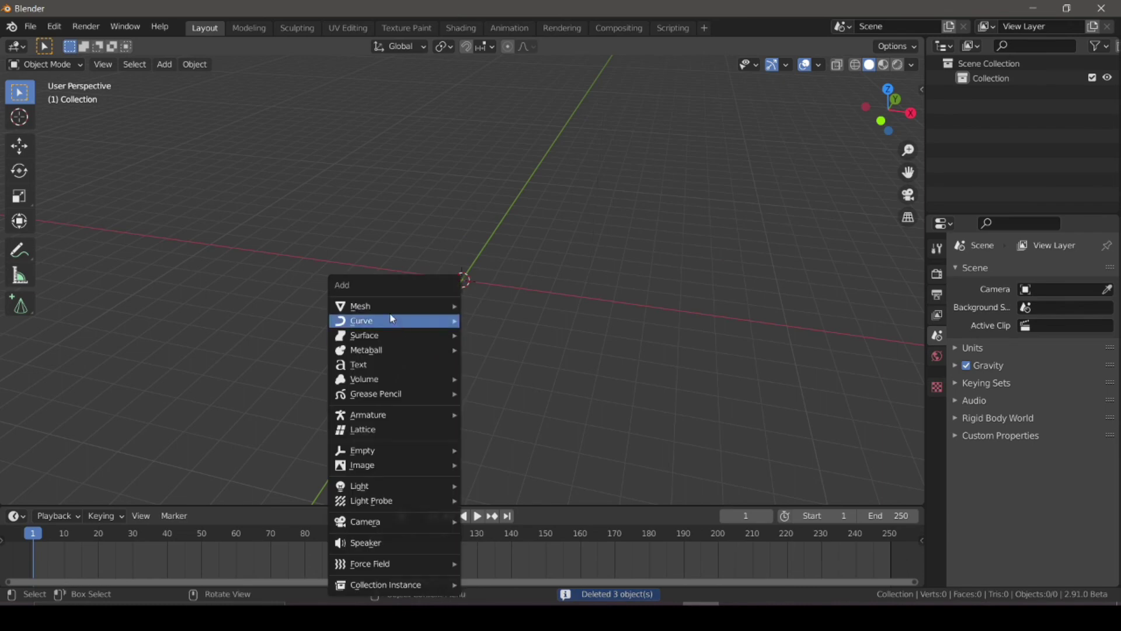
mouse_move(385, 454)
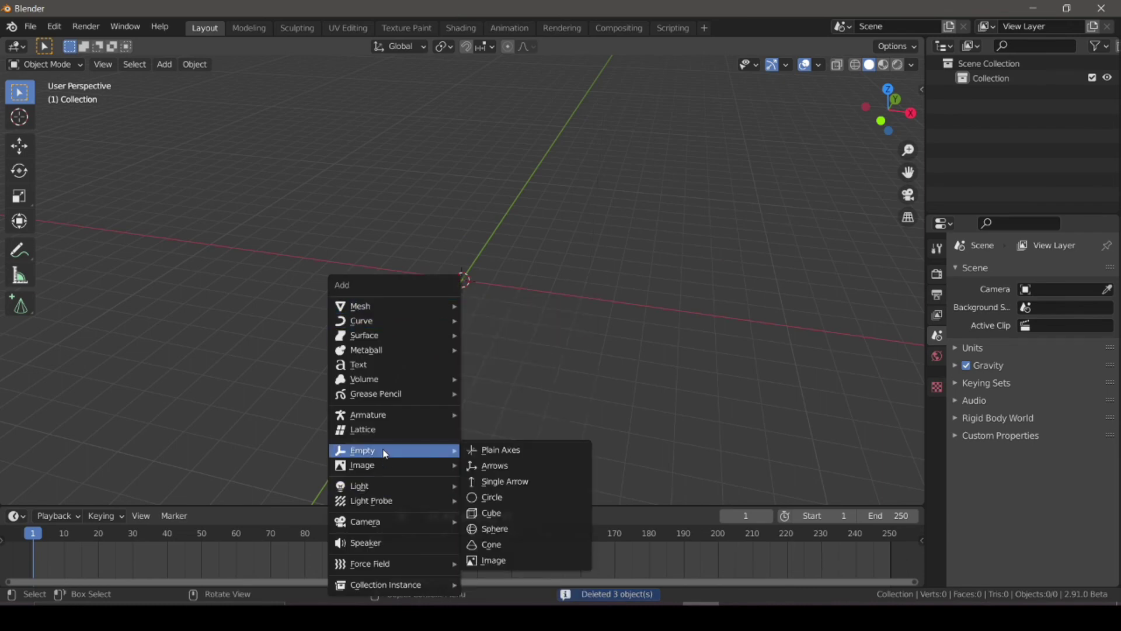
click(485, 466)
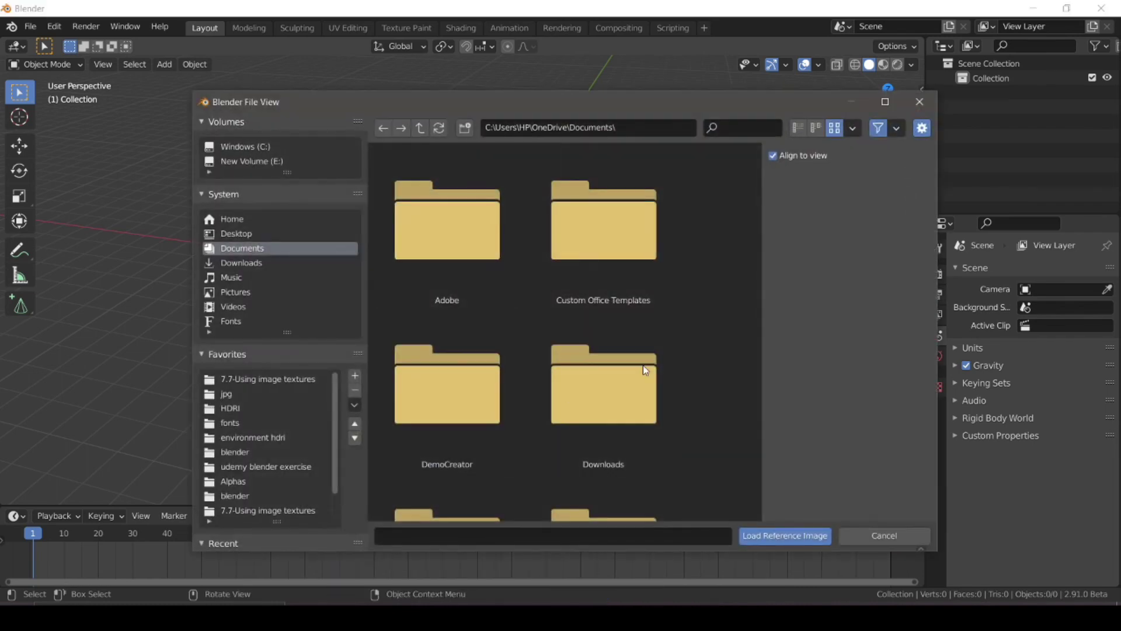
click(281, 236)
click(493, 433)
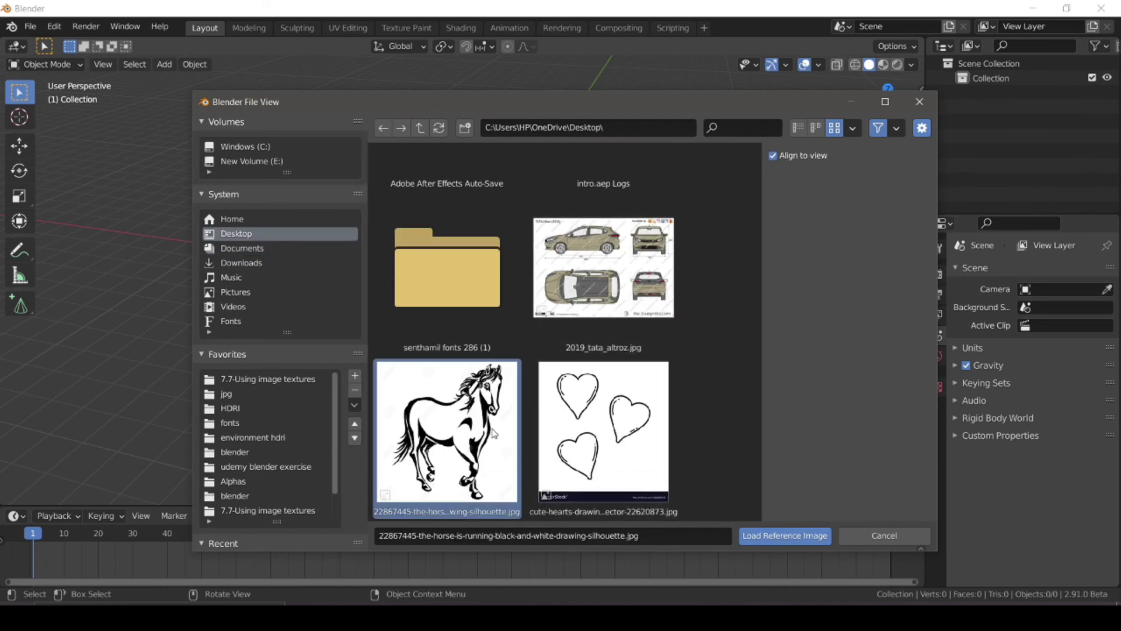
click(784, 536)
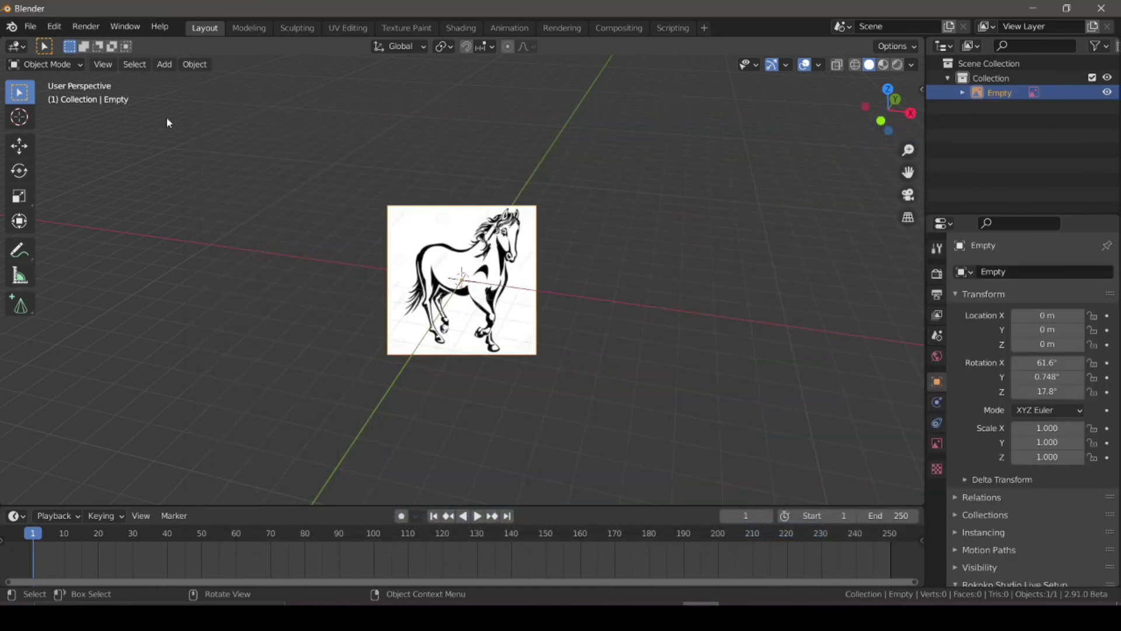
Trace the horse reference image to grease pencil and expand the operation's settings to inspect options such as Turn Policy.
click(195, 65)
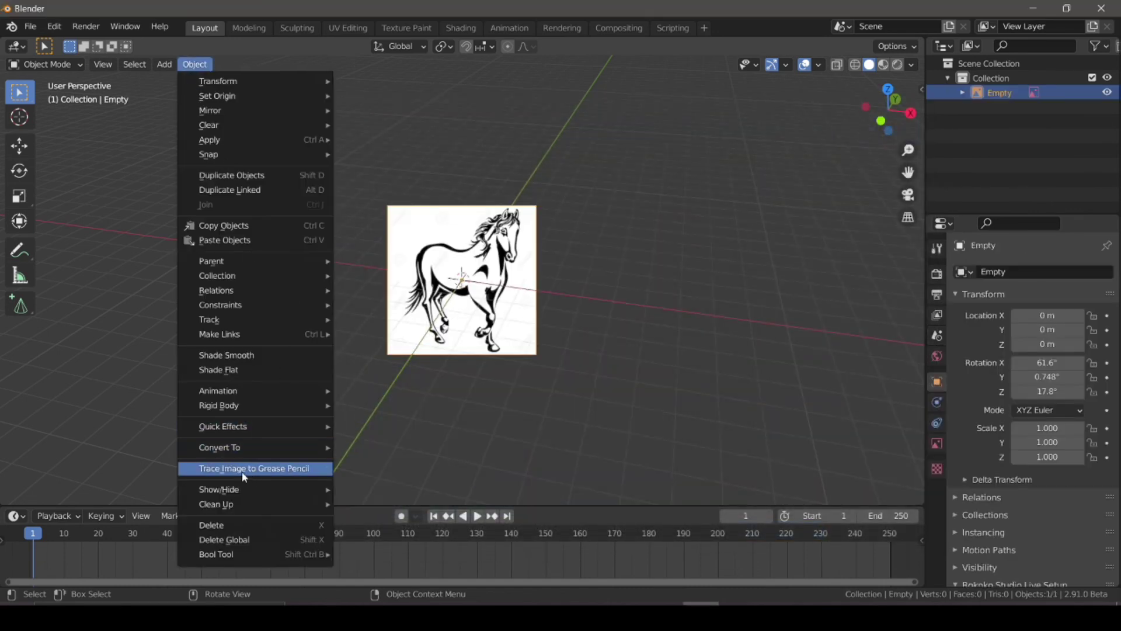
click(283, 470)
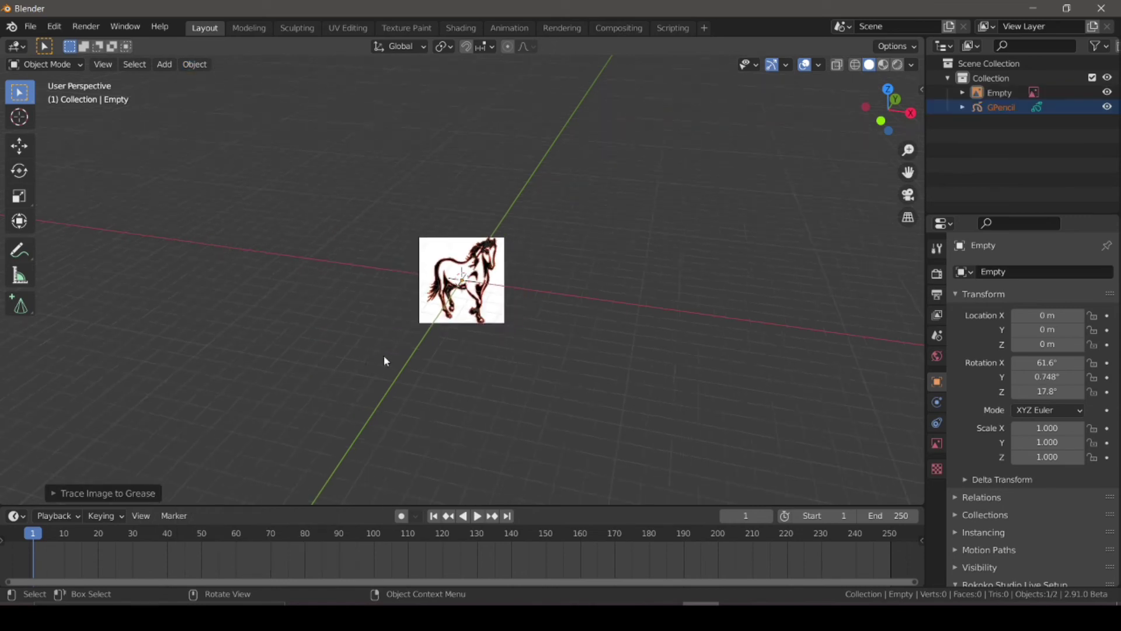
click(48, 494)
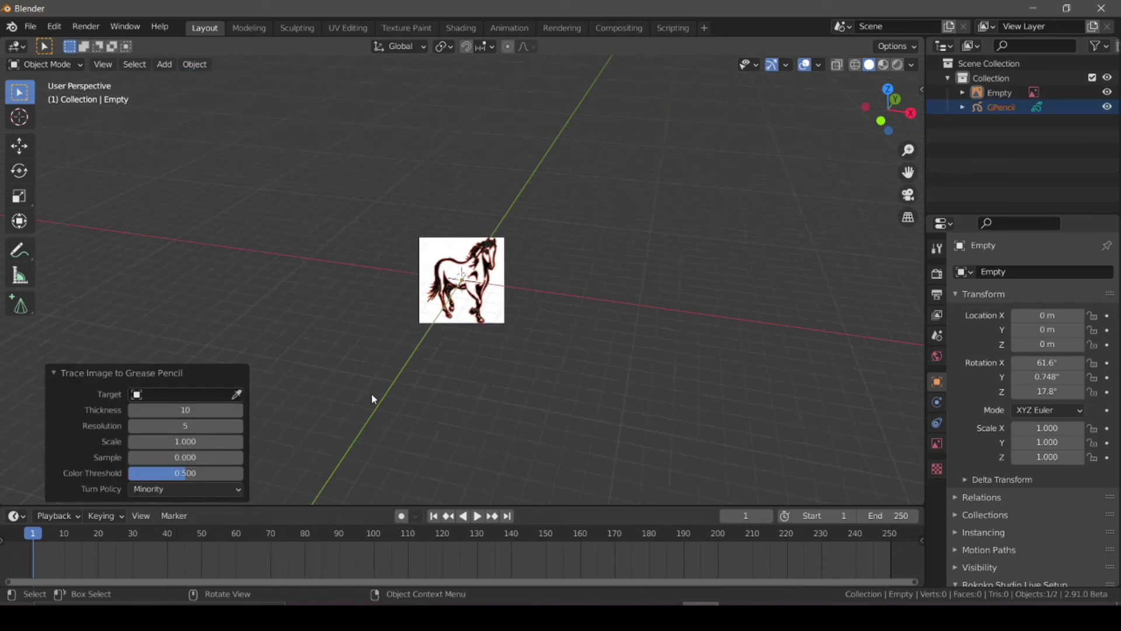
click(145, 492)
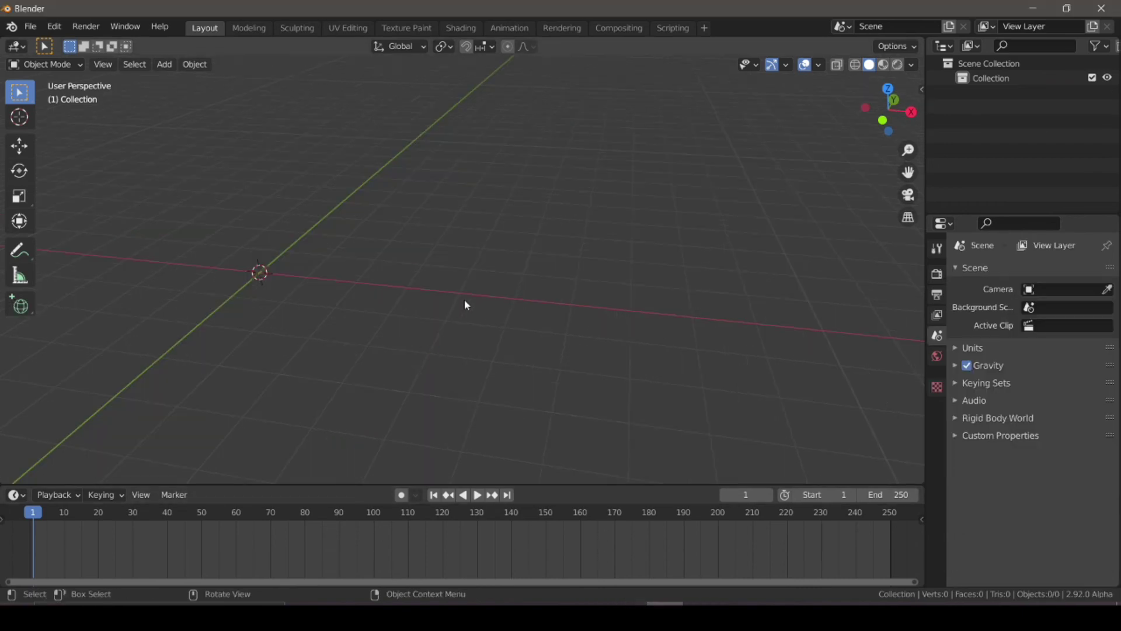
Switch to Blender 2.92 Alpha and start a new 2D Animation file without saving the current changes.
middle_drag(320, 343, 331, 338)
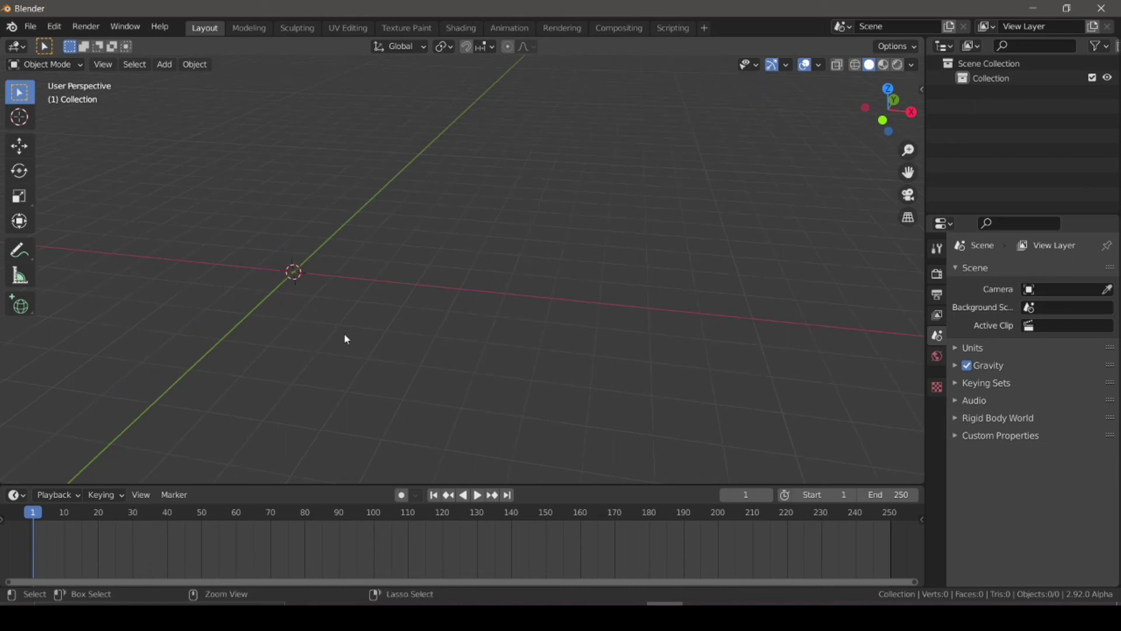
key(ctrl+n)
click(310, 349)
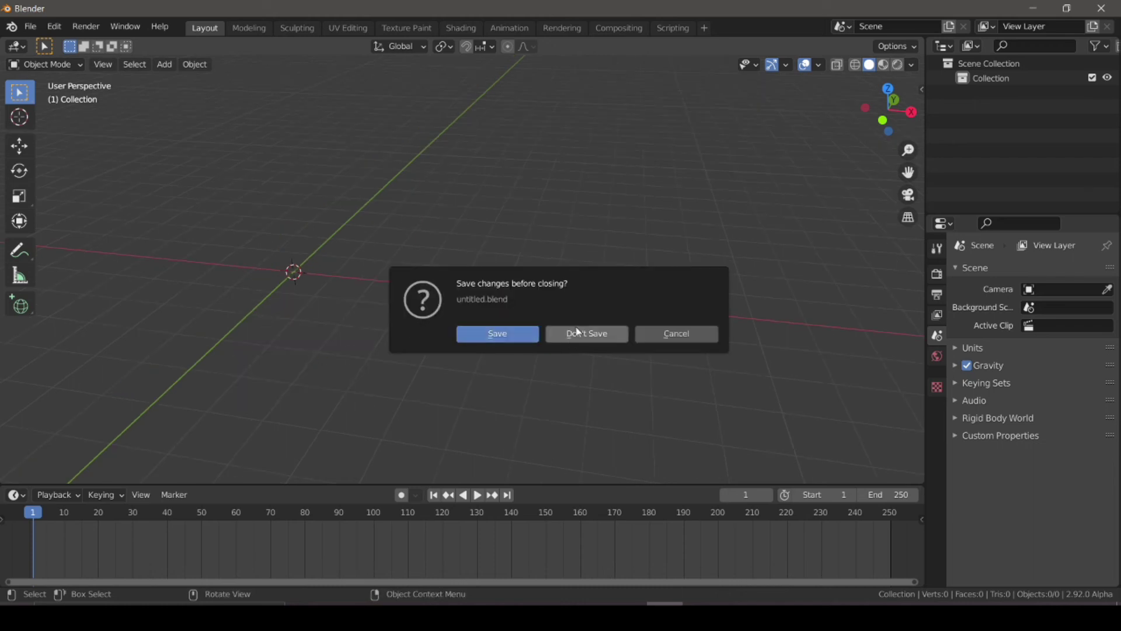
key(d)
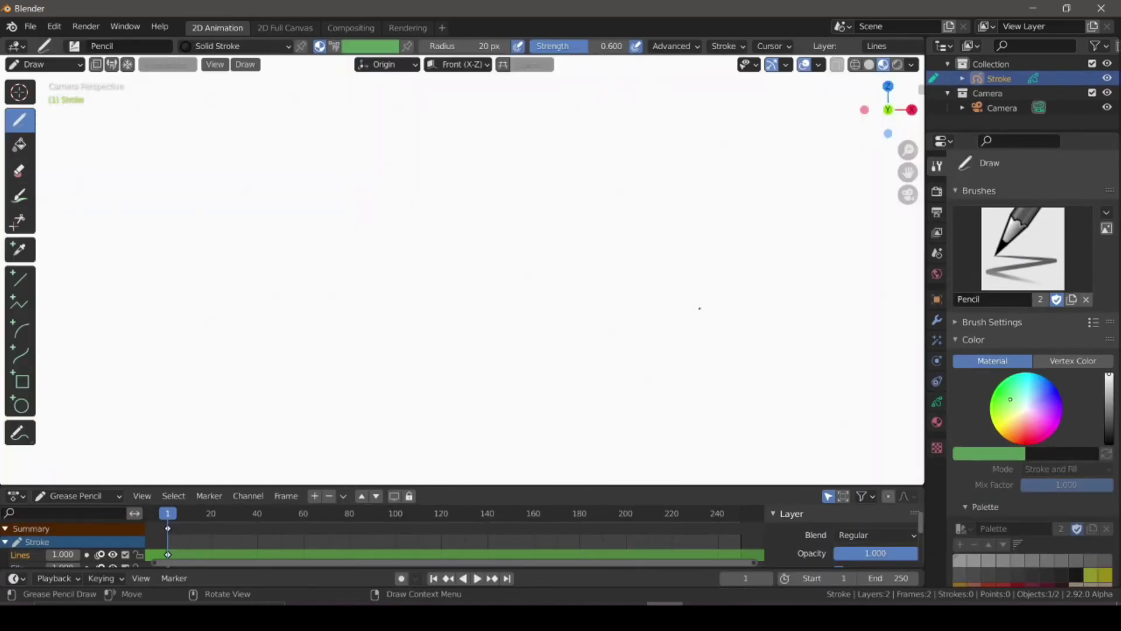
Show the stroke's material settings, set the Pencil radius to 103 px, and draw a wavy horizontal stroke crossed by a vertical one.
click(938, 402)
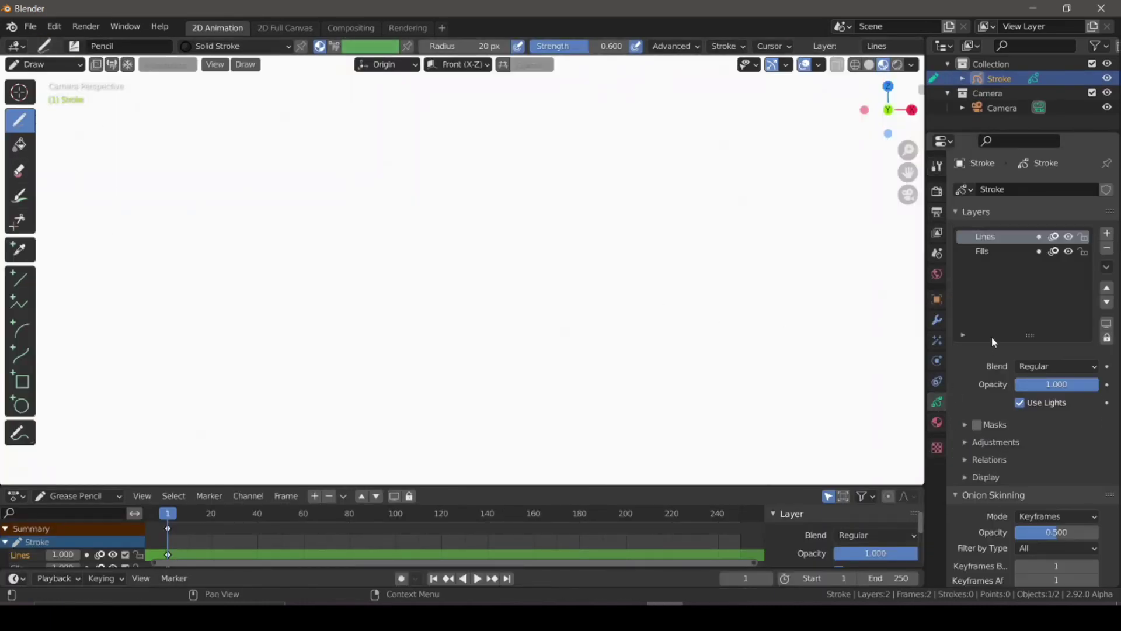
click(937, 422)
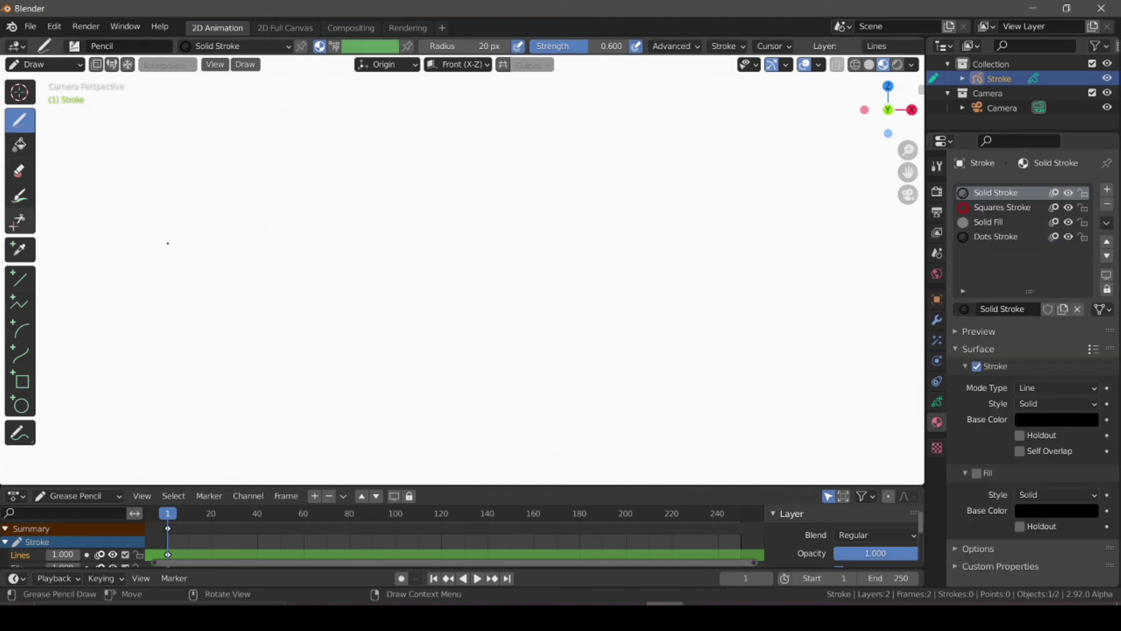
key(f)
click(297, 281)
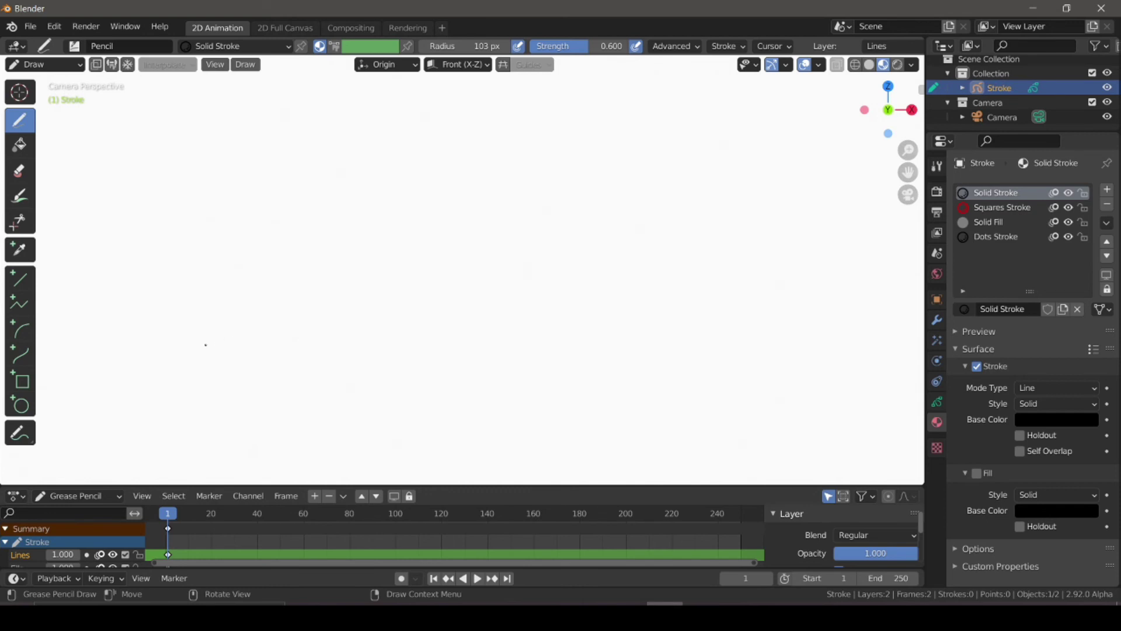
mouse_move(205, 345)
mouse_down()
mouse_move(438, 286)
mouse_move(733, 162)
mouse_up()
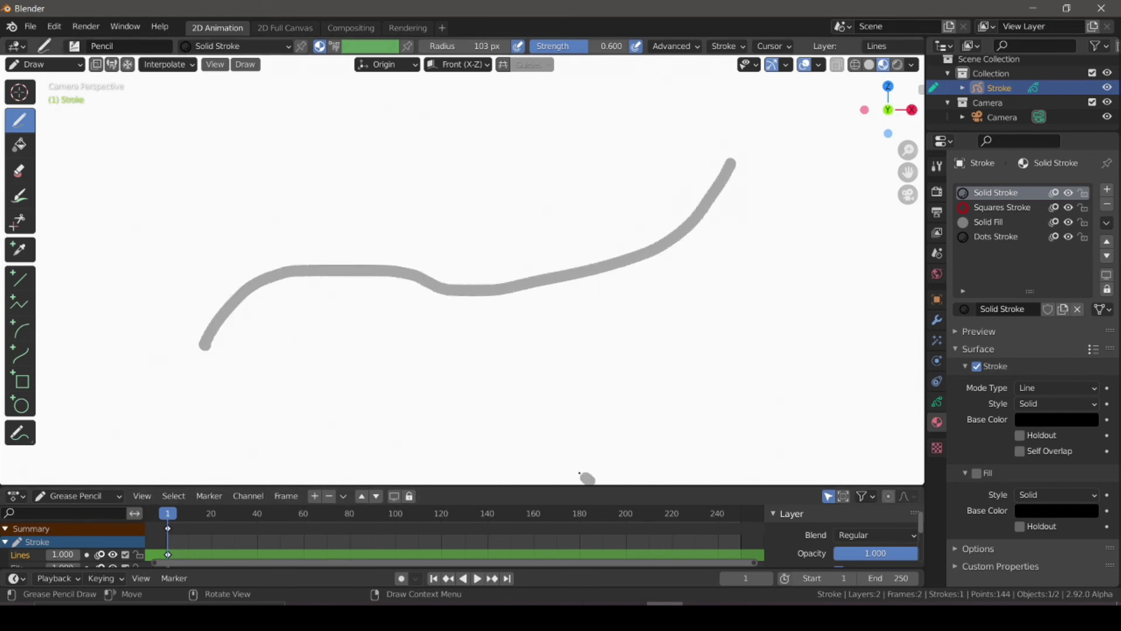
drag(580, 472, 537, 272)
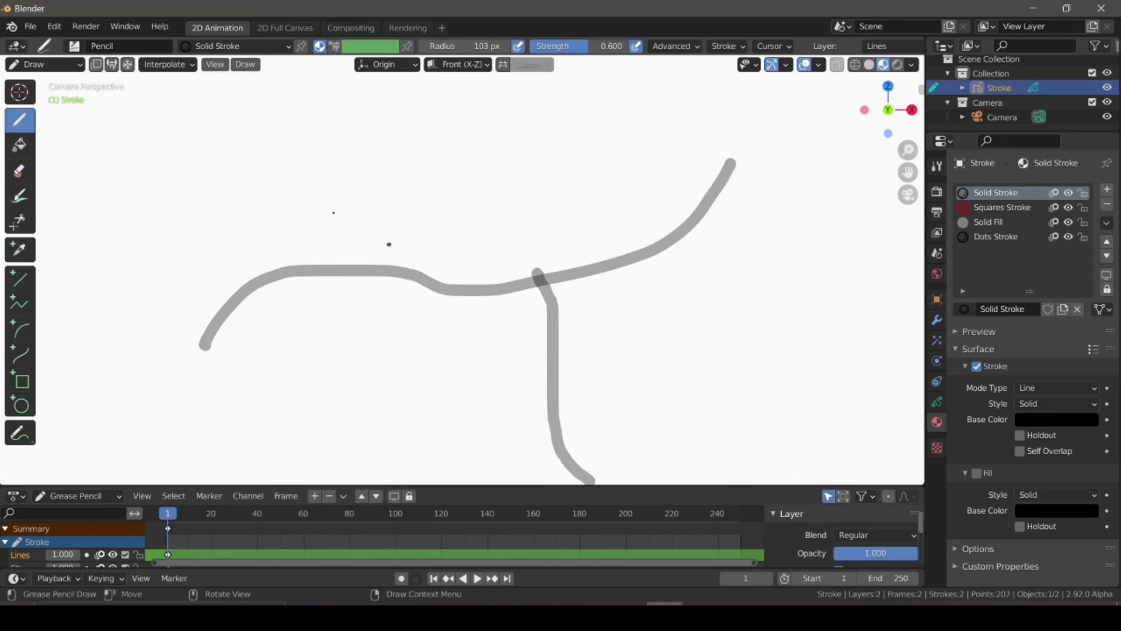
Trim the vertical stroke's end protruding above the wavy stroke with the Cutter, undo it, and repeat the cut with Flat Caps enabled.
click(24, 226)
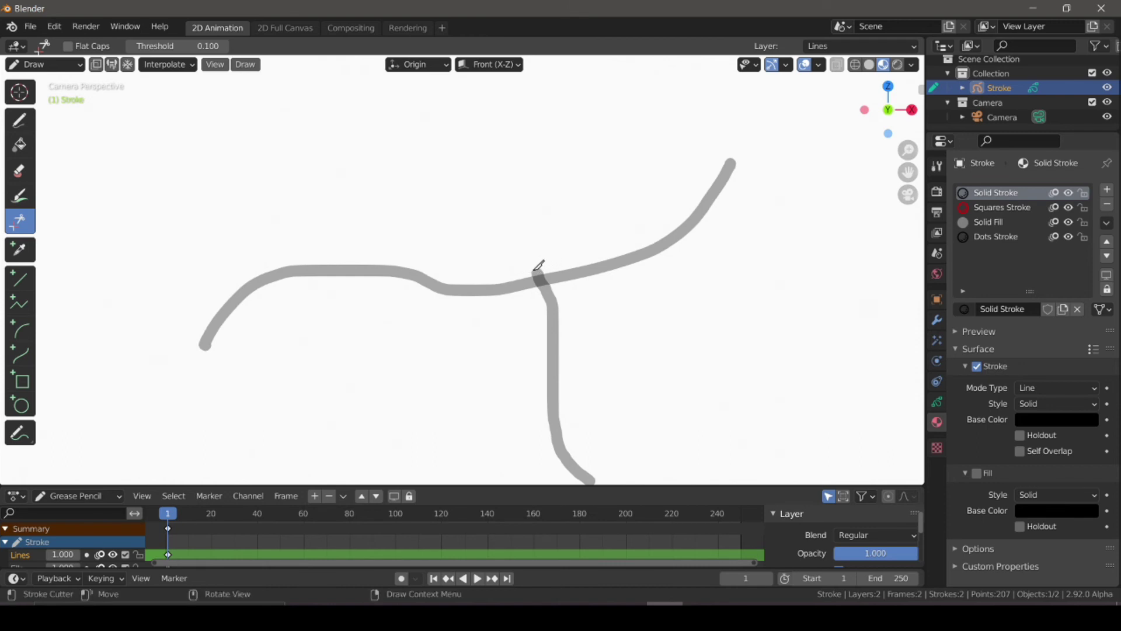
mouse_move(533, 270)
mouse_down()
mouse_move(551, 257)
mouse_move(529, 283)
mouse_up()
scroll(596, 305, up, 4)
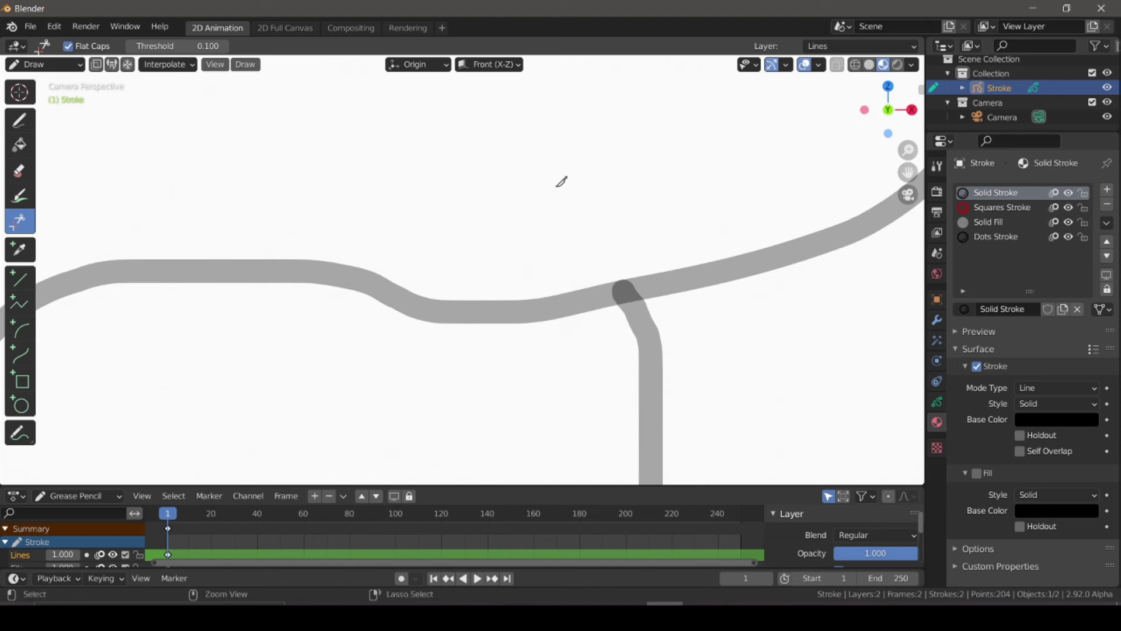
key(ctrl+z)
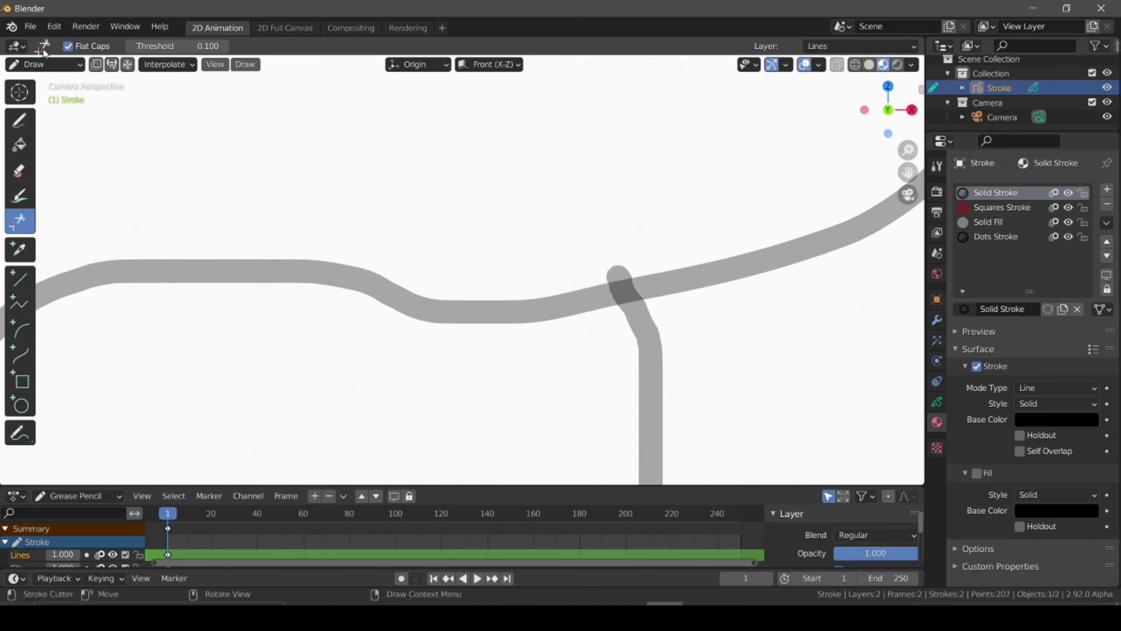
mouse_move(640, 261)
mouse_down()
mouse_move(596, 268)
mouse_move(632, 282)
mouse_up()
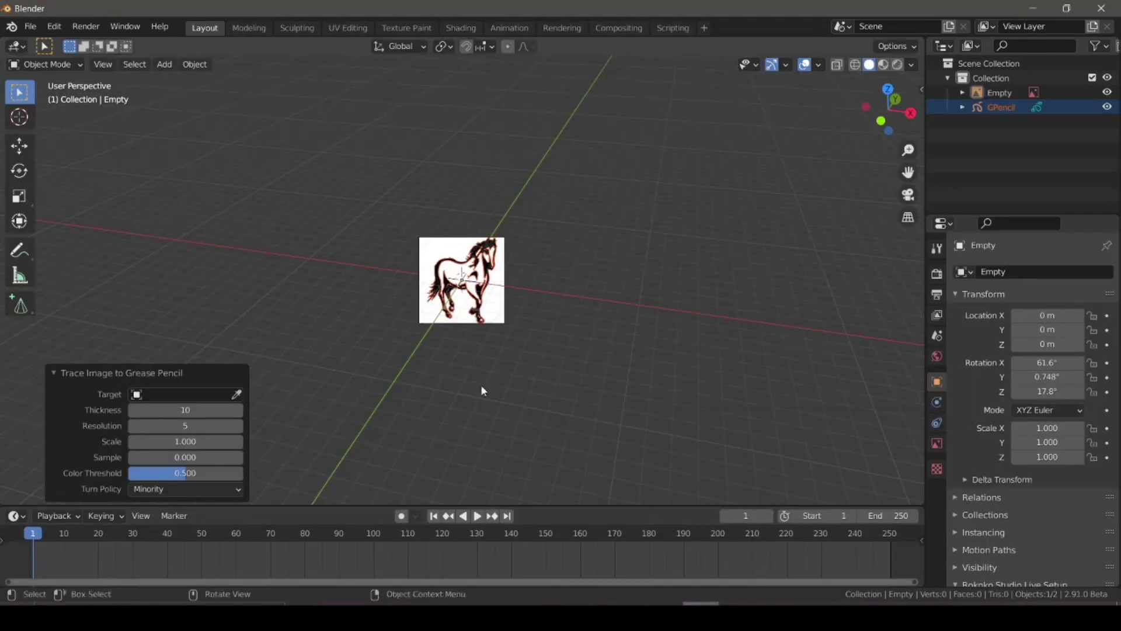
In a new Blender 2.91 Beta 2D Animation file, draw two crossing strokes with an enlarged Pencil brush and activate the Cutter tool.
key(ctrl+n)
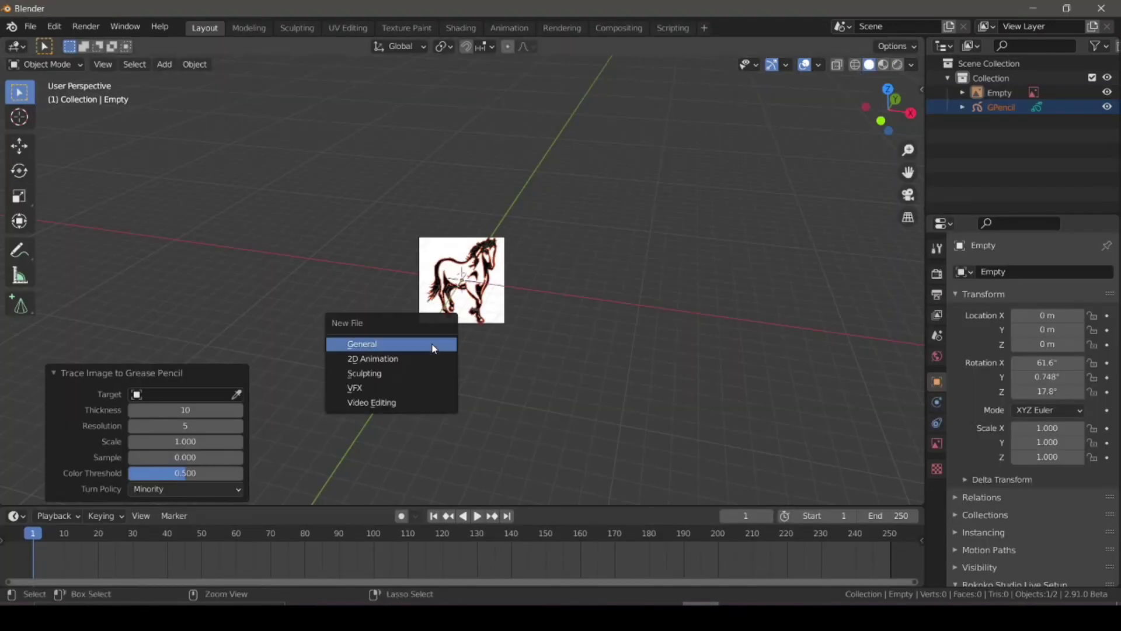
click(382, 358)
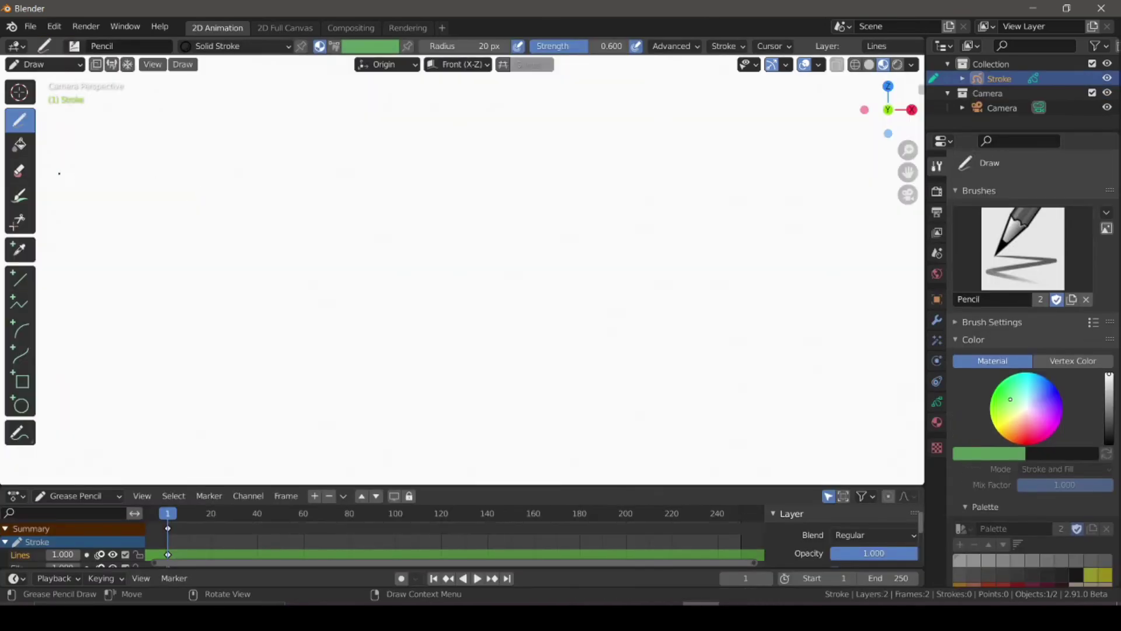
click(19, 121)
key(f)
click(233, 306)
mouse_move(153, 321)
mouse_down()
mouse_move(180, 268)
mouse_move(880, 218)
mouse_up()
drag(405, 323, 480, 192)
click(19, 221)
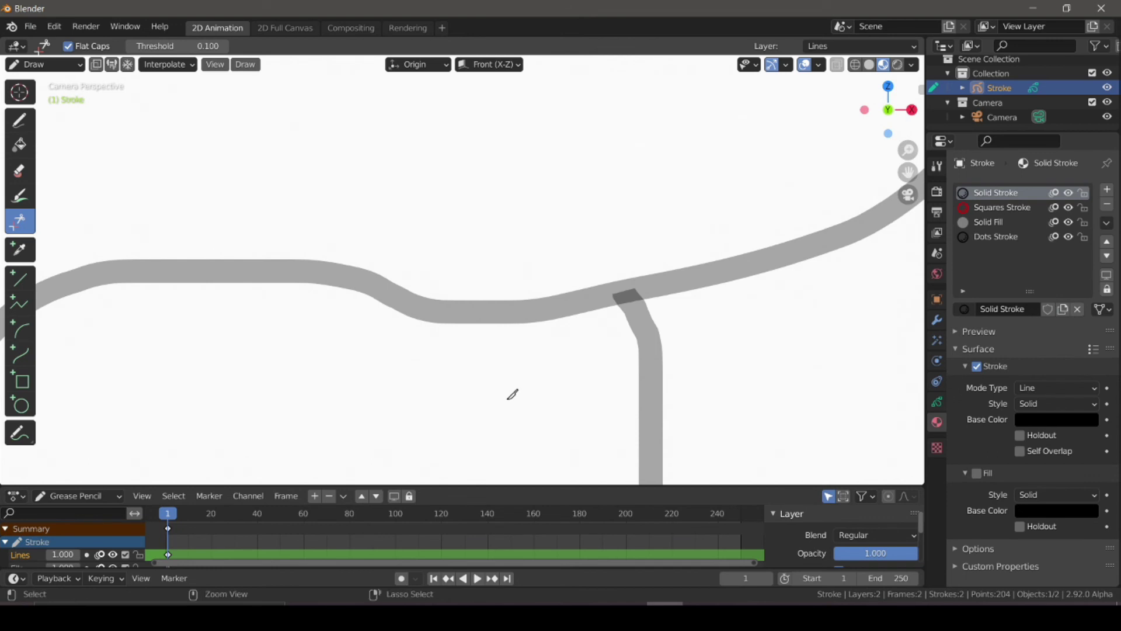
Switch to Blender 2.92 Alpha and start a new General file without saving the current changes.
key(ctrl+n)
click(471, 381)
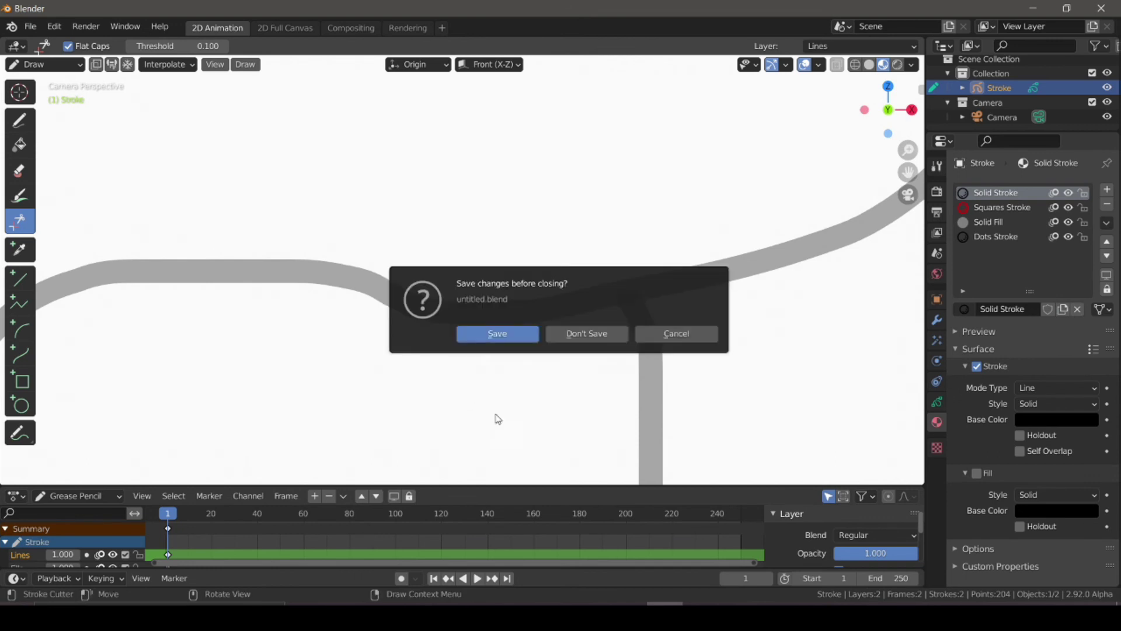
key(Return)
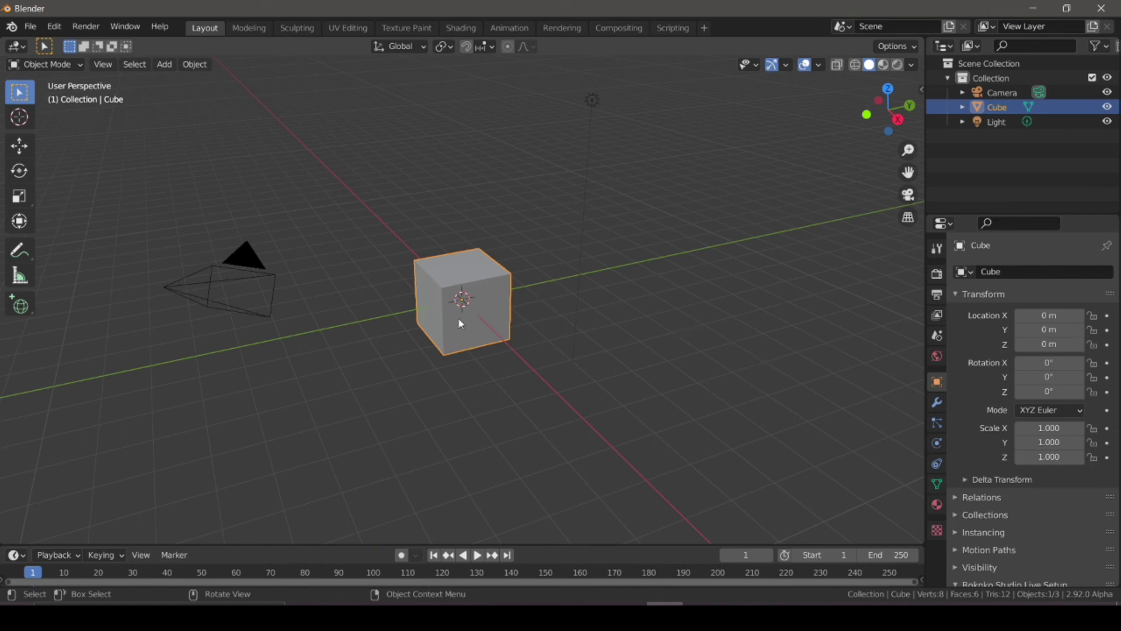
In front view, move the default cube up 1 m along the Z axis.
scroll(459, 319, down, 3)
scroll(459, 320, down, 2)
middle_drag(458, 319, 475, 329)
scroll(476, 334, up, 6)
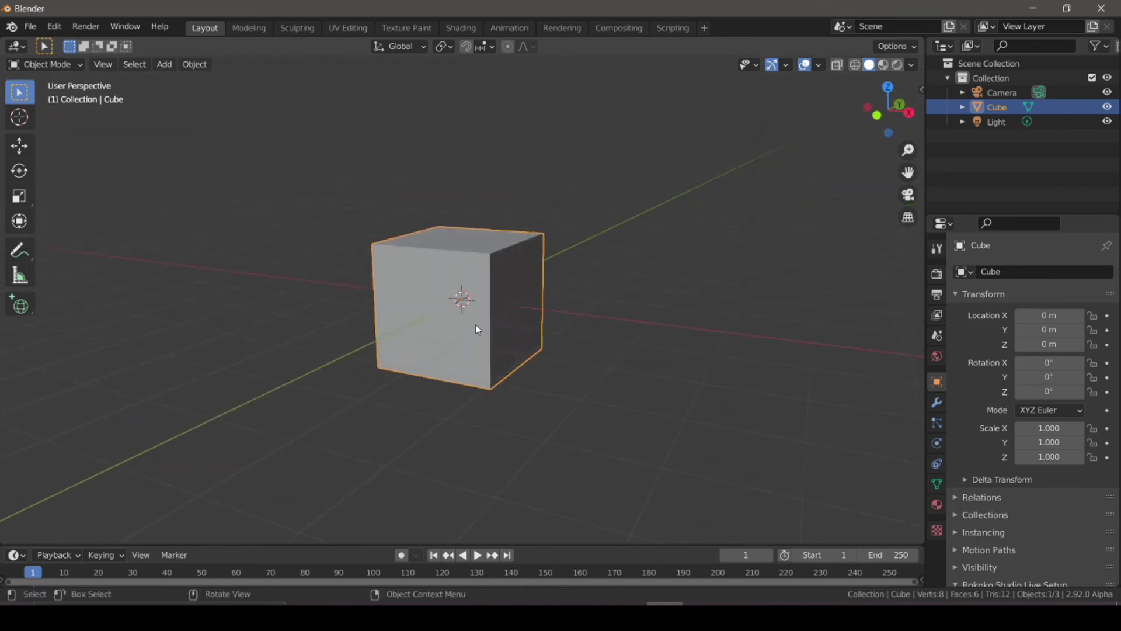
key(KP_1)
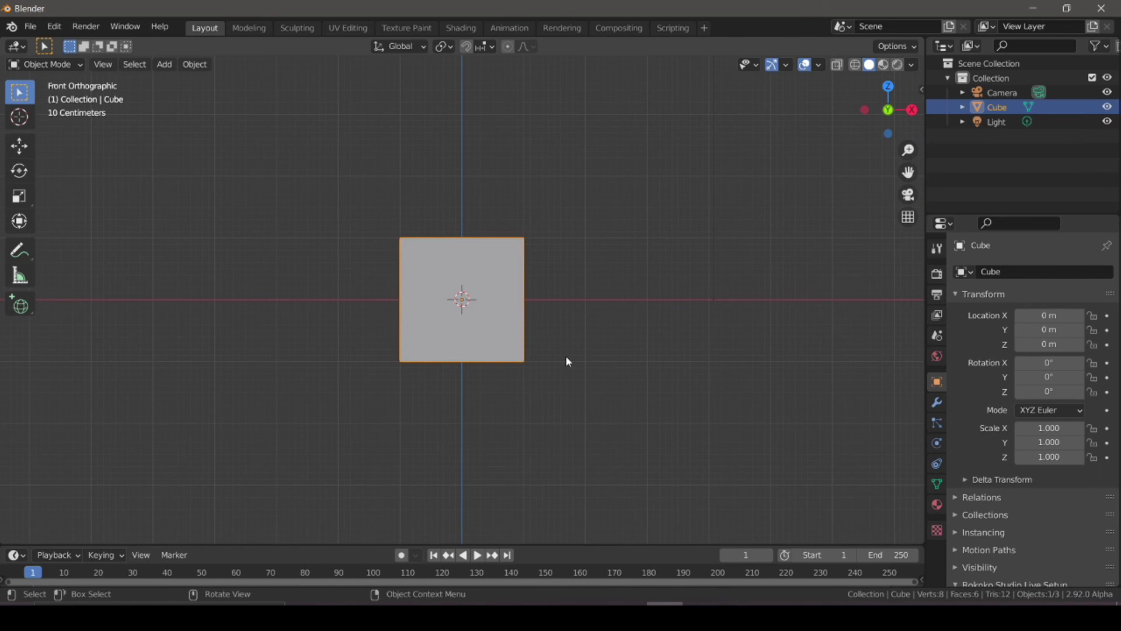
key(g)
key(z)
key(1)
key(Return)
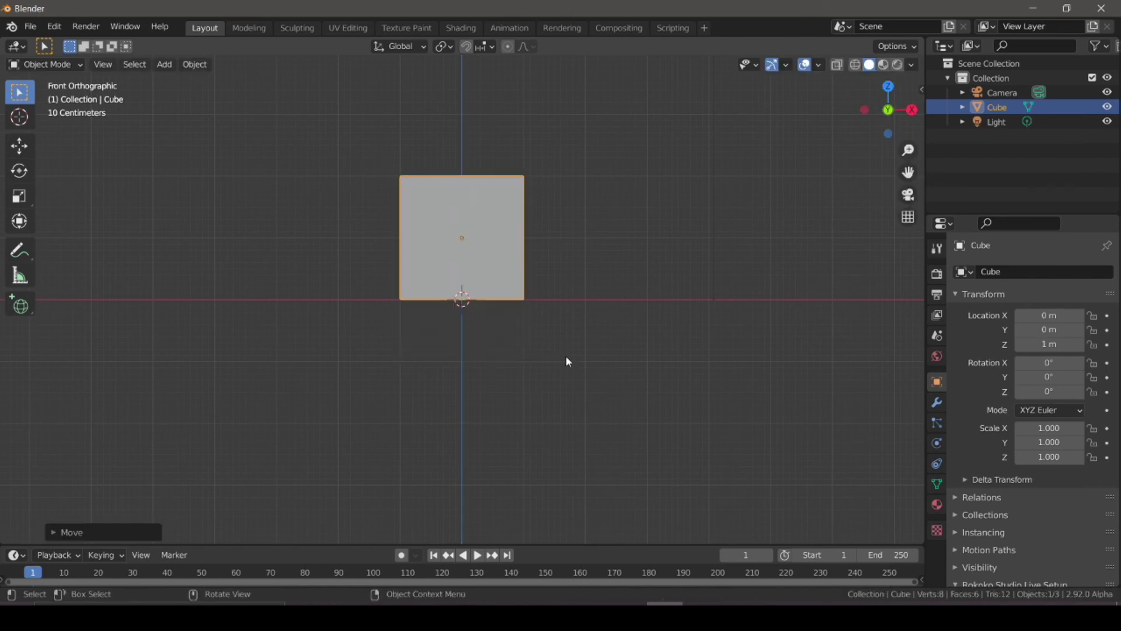
Show the scene in wireframe, add a UV sphere, and scale it down to about 0.167.
key(z)
click(492, 343)
scroll(552, 344, up, 4)
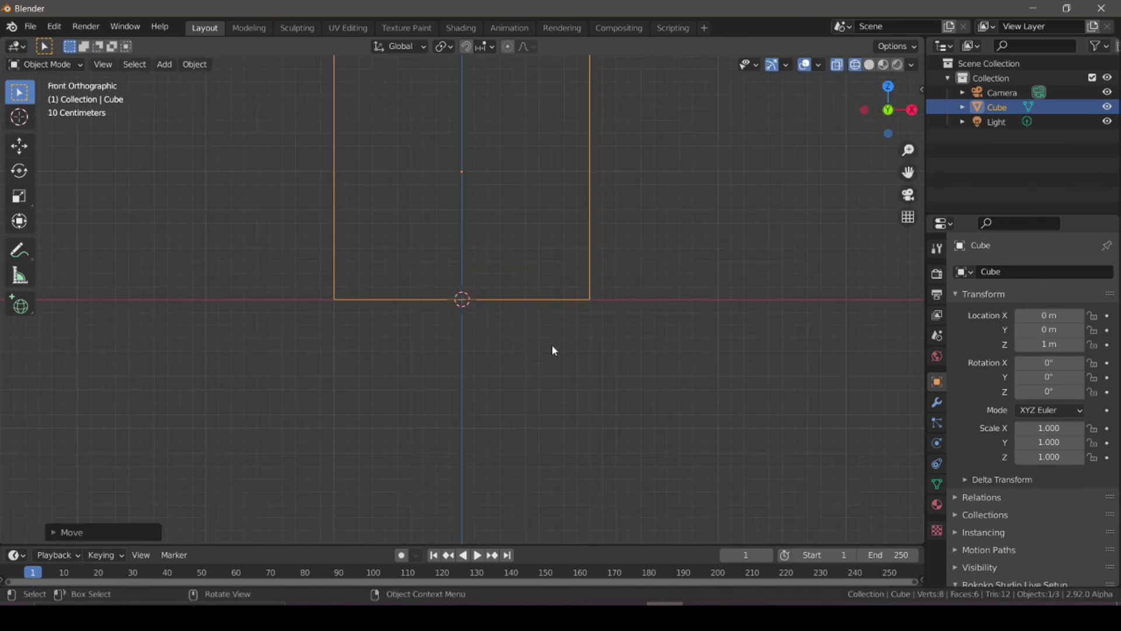
key(shift+a)
mouse_move(551, 148)
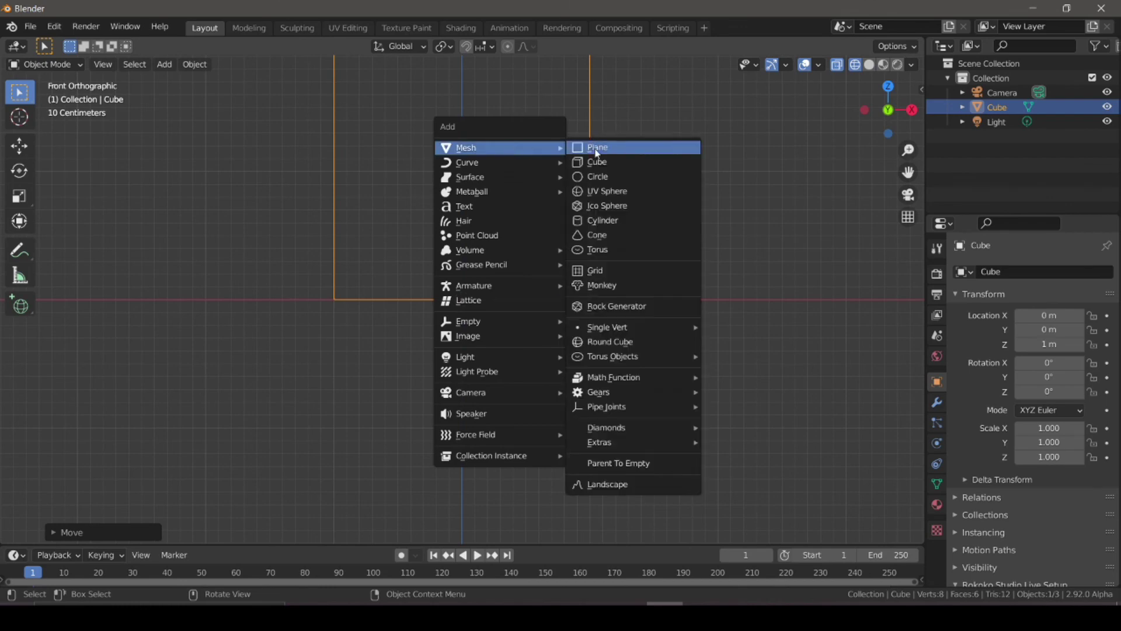
click(600, 190)
key(s)
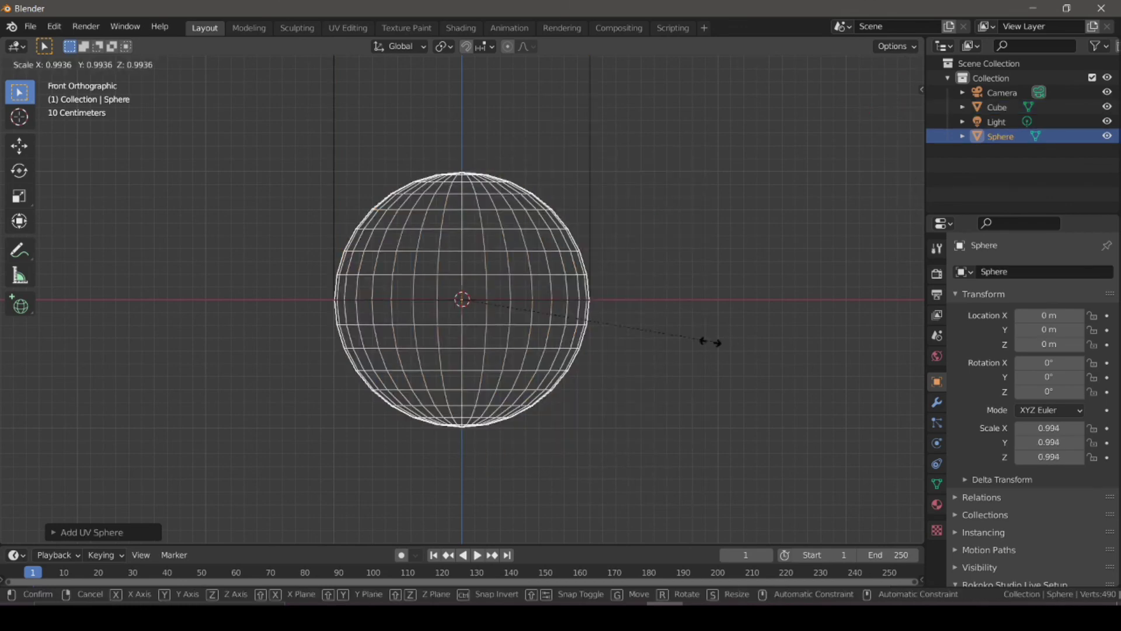
click(508, 330)
Raise the small sphere along Z to about 1.69 m, just inside the top of the cube.
scroll(528, 359, up, 2)
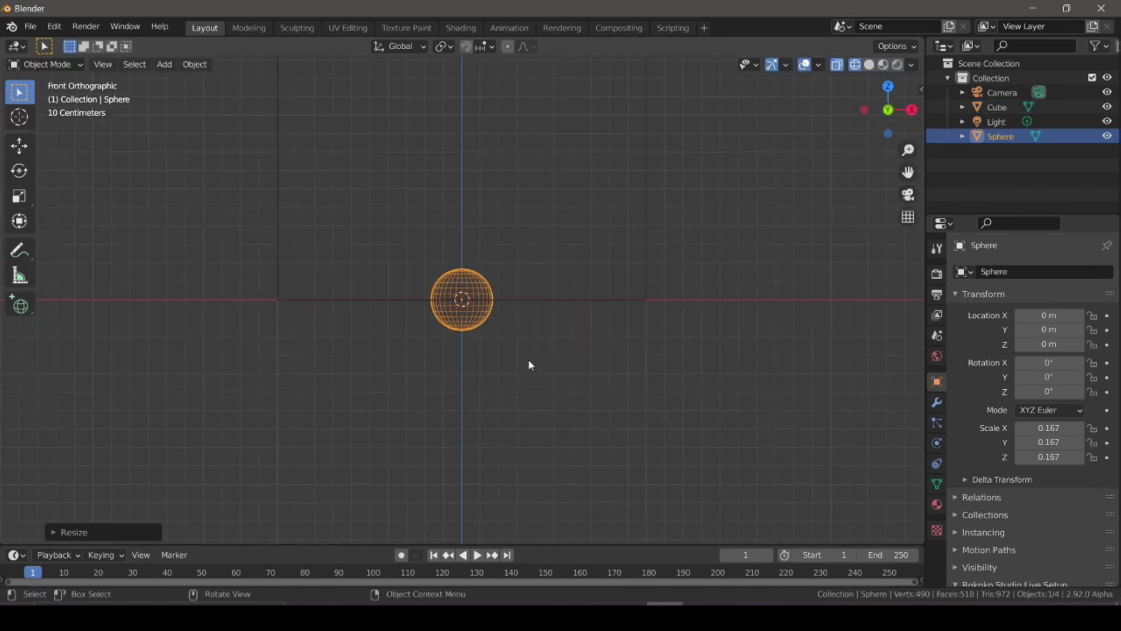
shift+scroll(528, 359, up, 4)
key(g)
key(z)
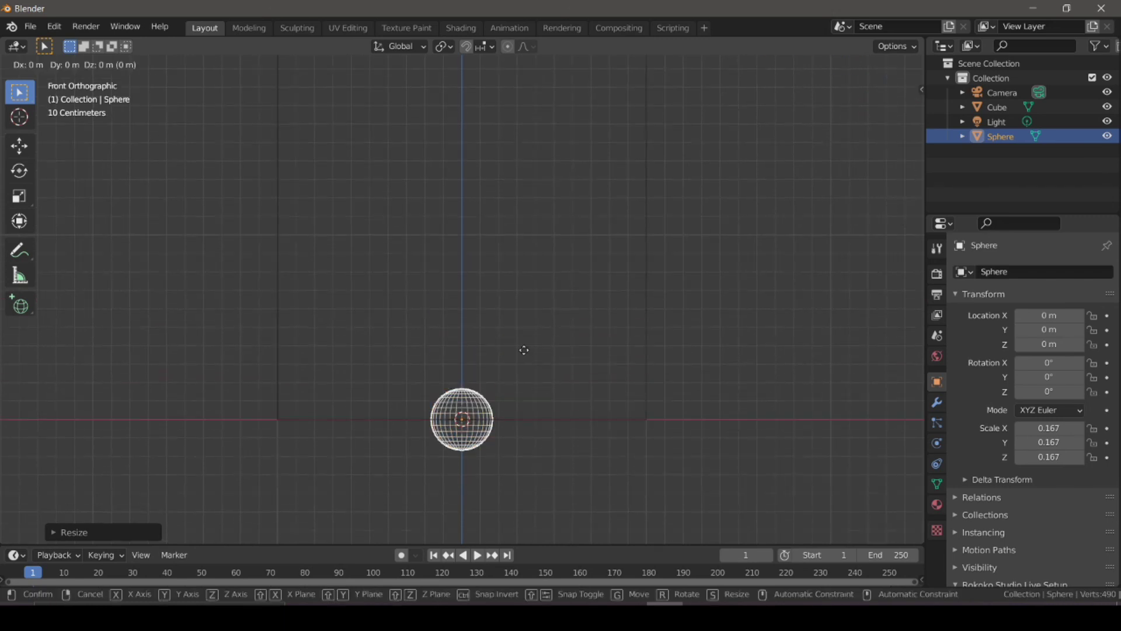
click(552, 483)
scroll(591, 356, down, 2)
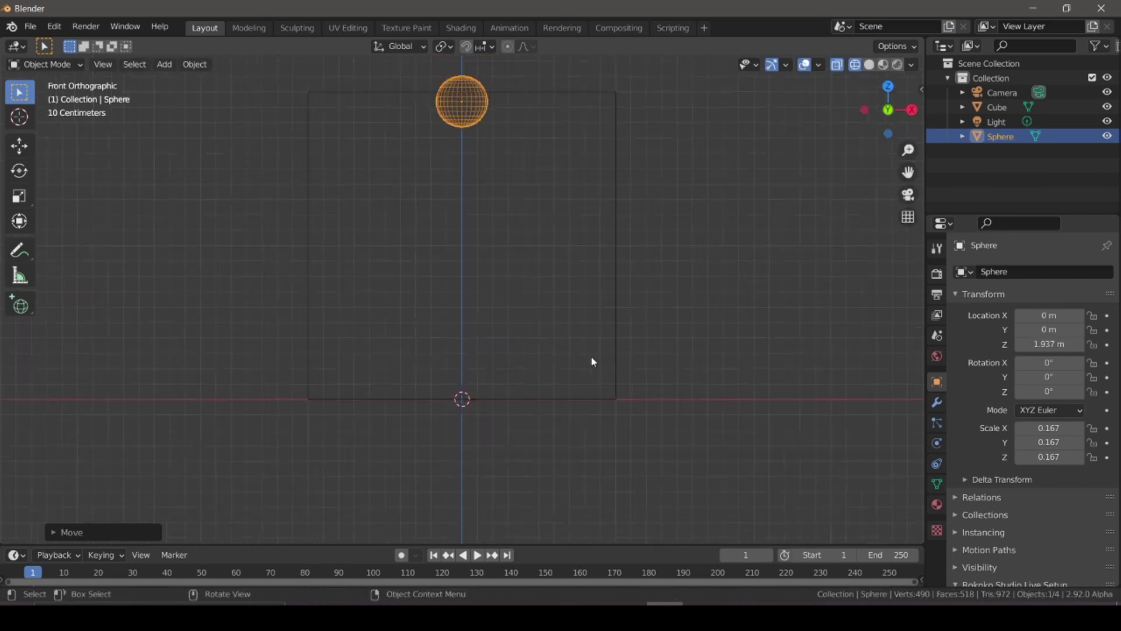
shift+middle_drag(591, 355, 593, 418)
key(g)
key(z)
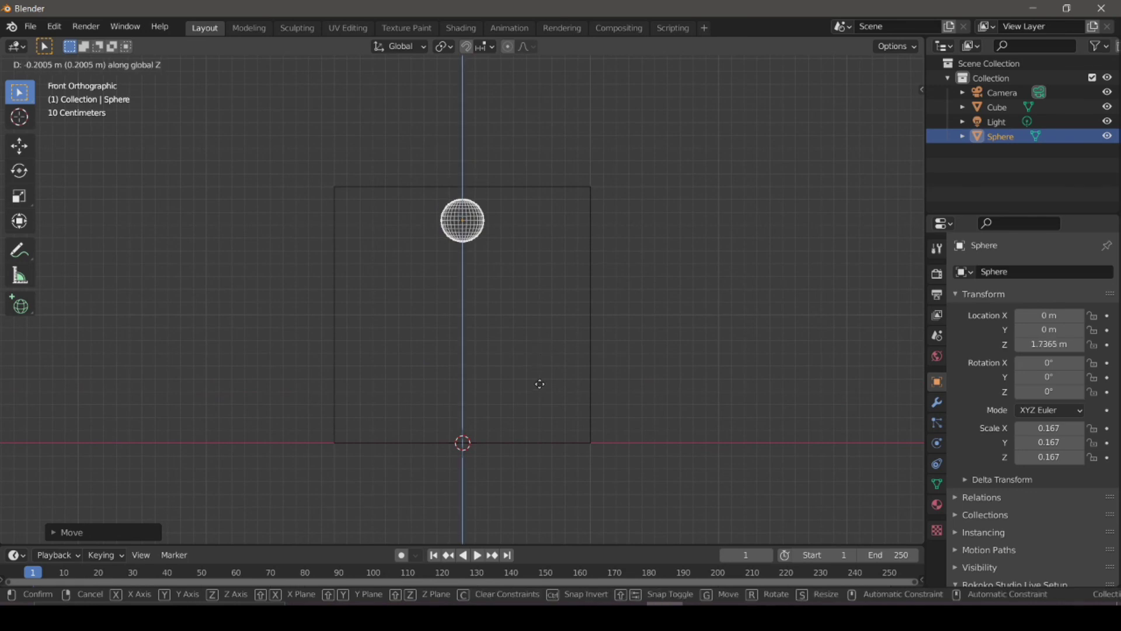
click(539, 374)
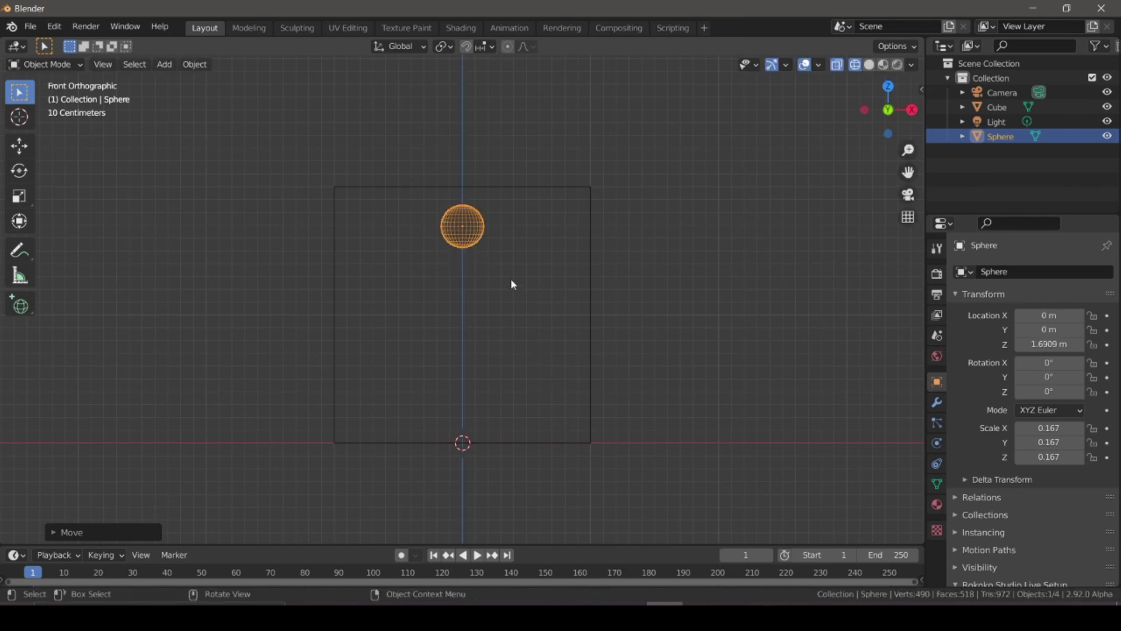
Give the cube Fluid physics as a Domain and set its domain type to Liquid.
click(590, 271)
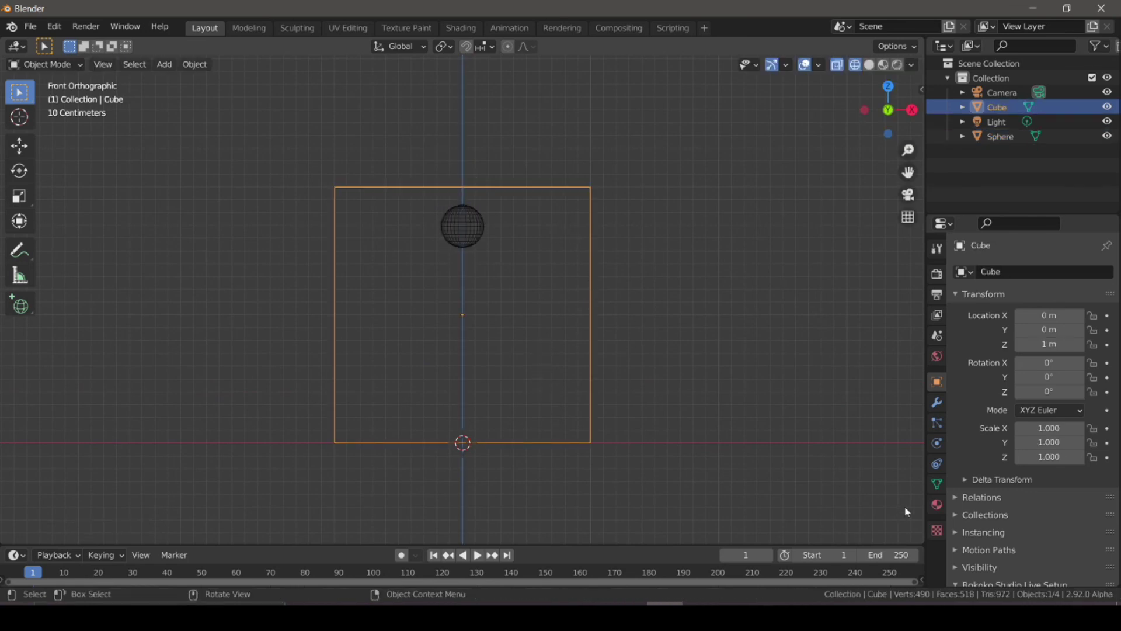
click(937, 443)
click(1035, 369)
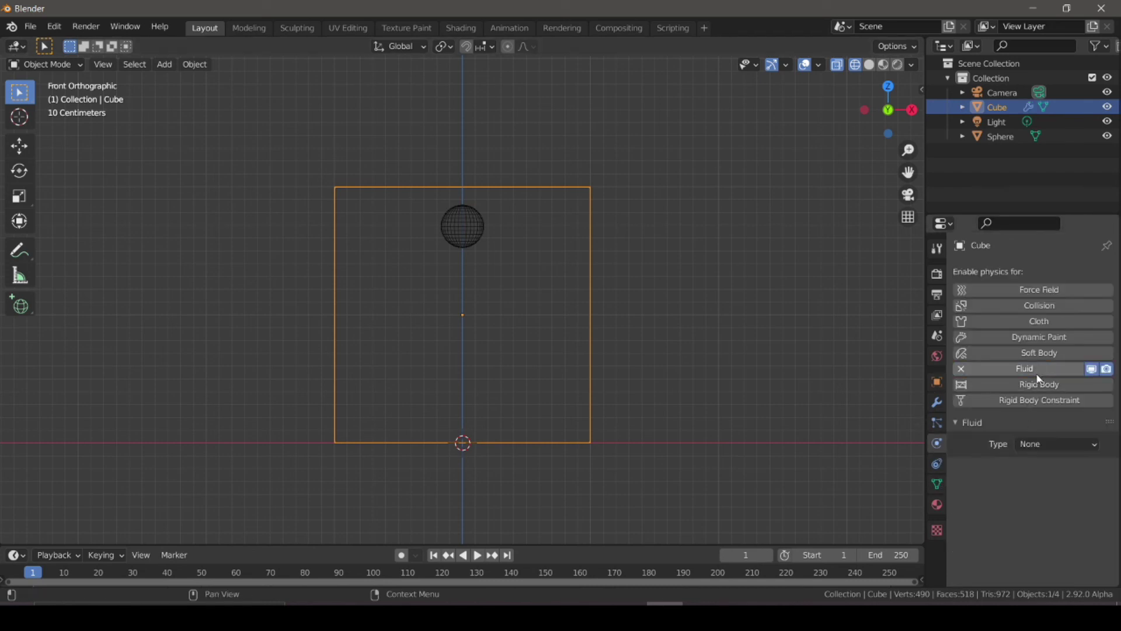
click(1041, 443)
click(1040, 477)
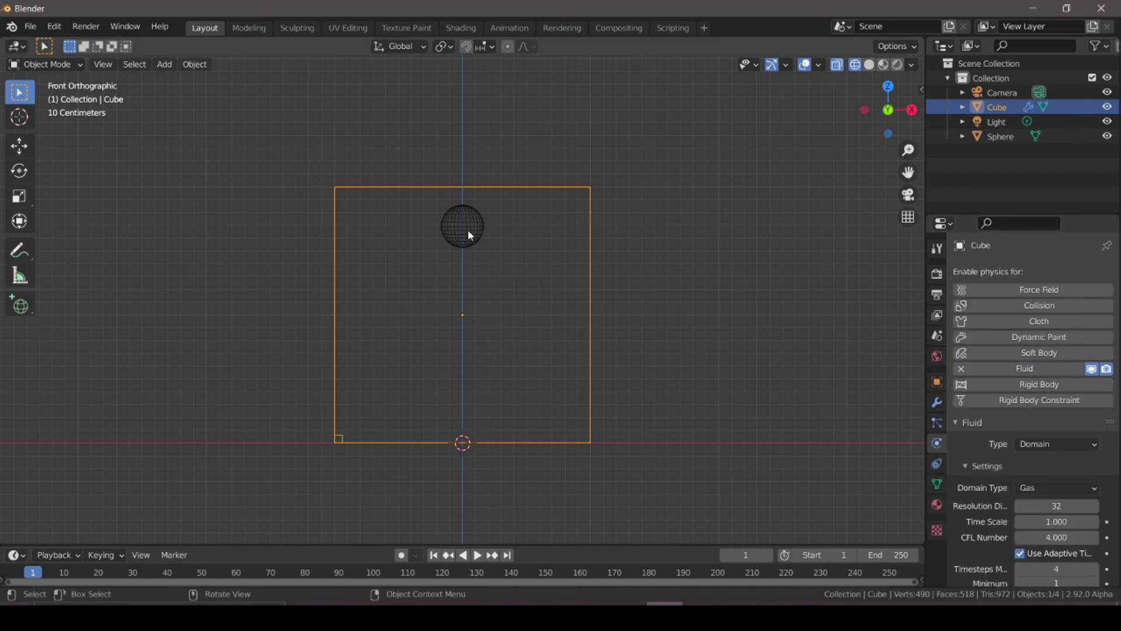
click(1036, 491)
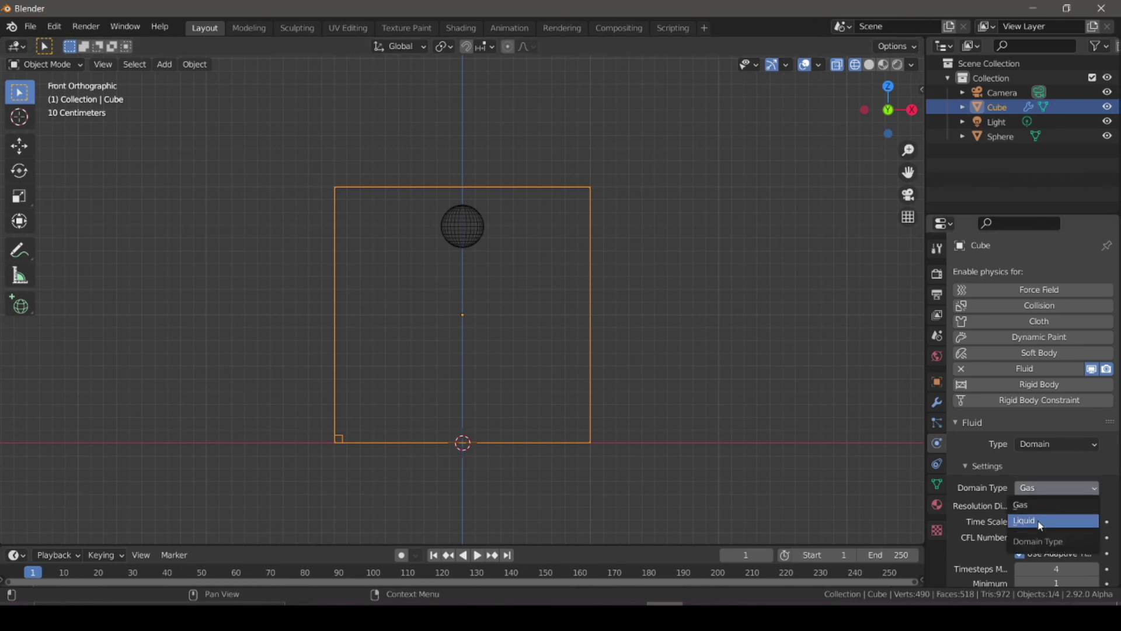
click(1040, 525)
Give the sphere Fluid physics and set its fluid type to Flow.
click(490, 244)
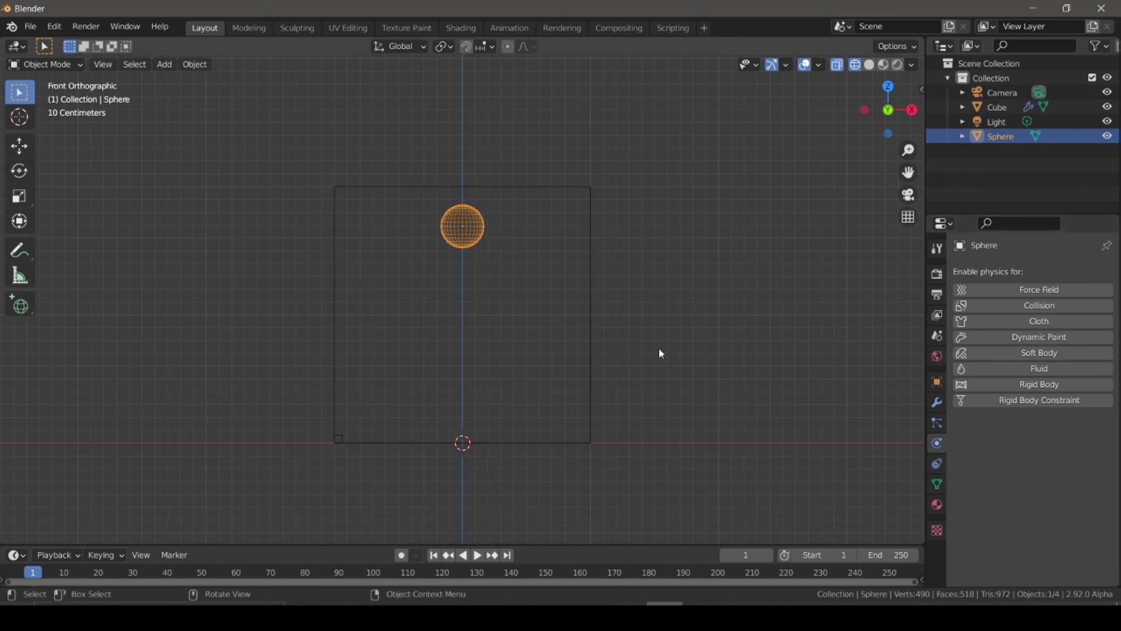
click(1039, 368)
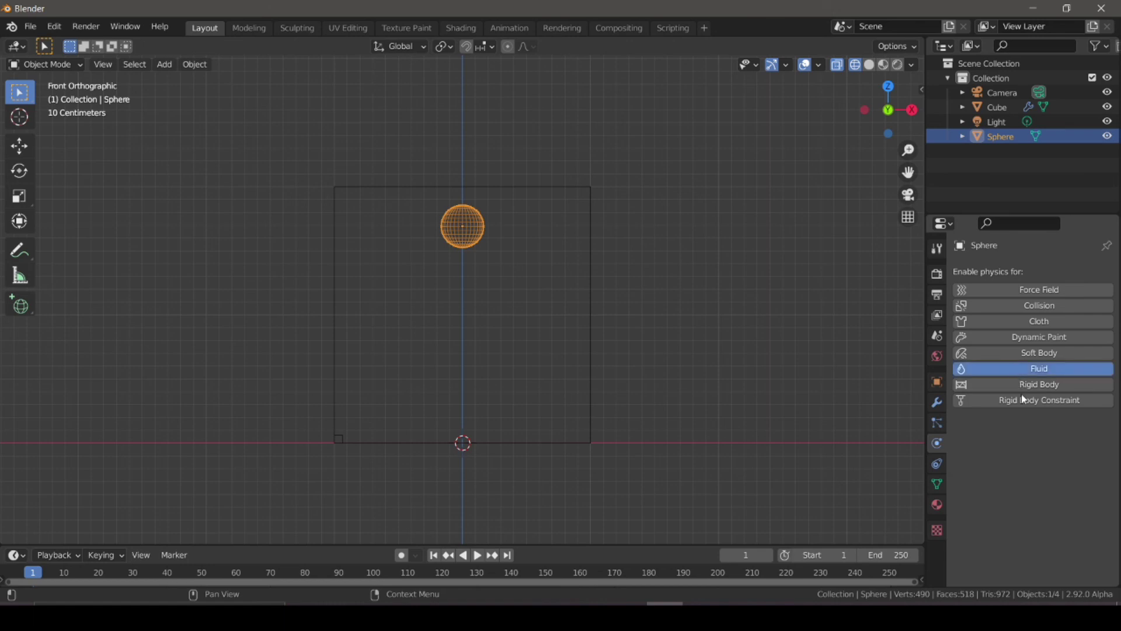
click(1046, 446)
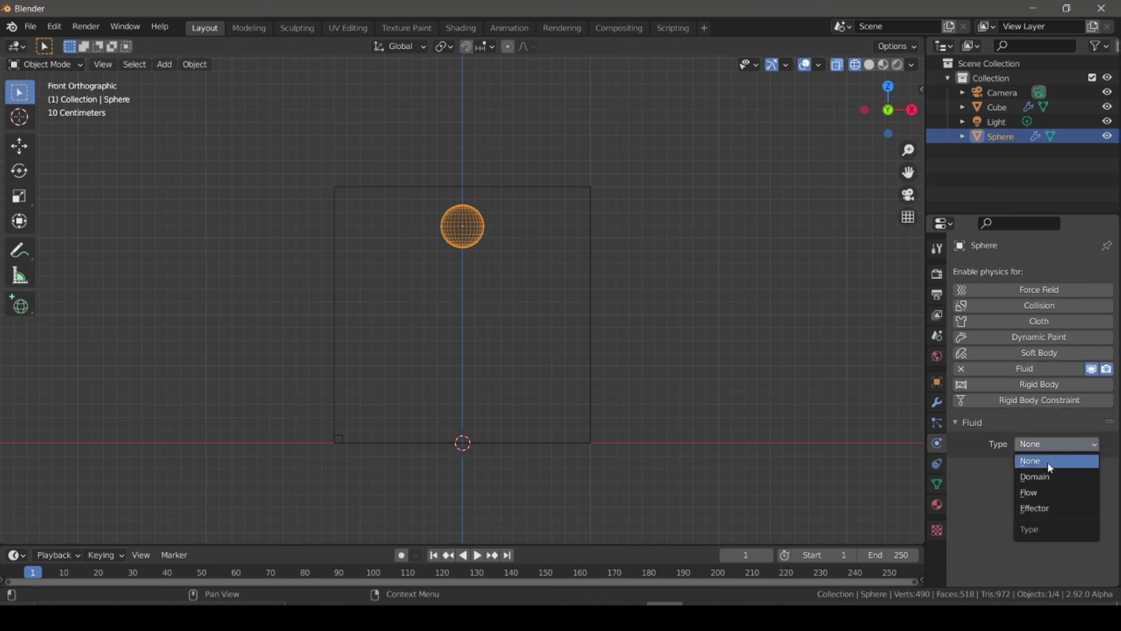
click(1042, 494)
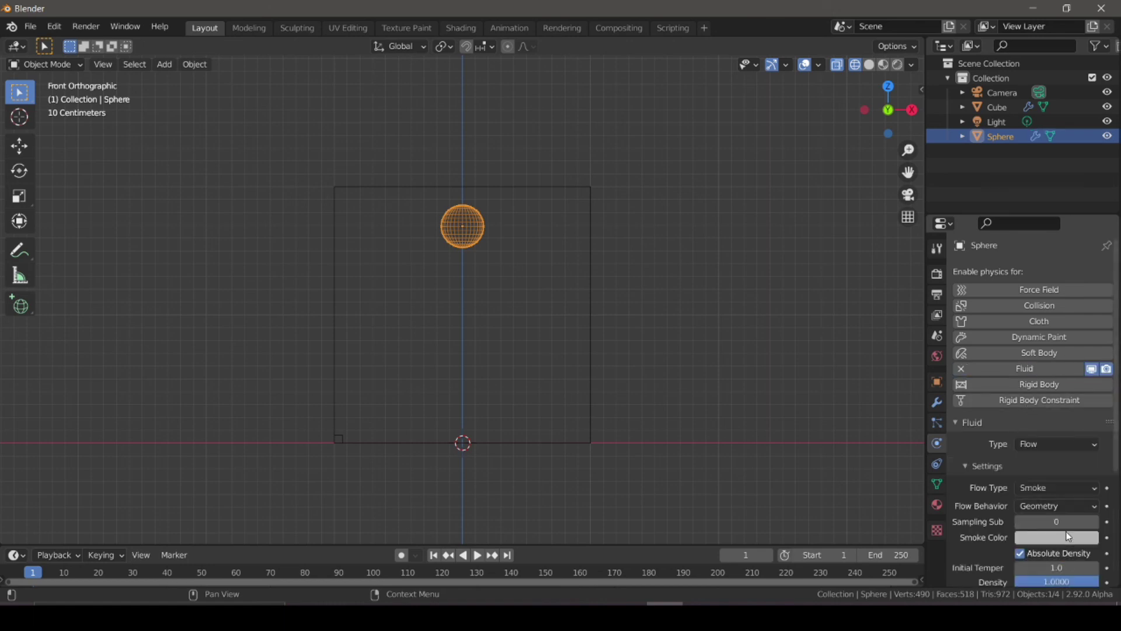
Change the cube domain's liquid simulation method from FLIP to APIC.
click(591, 315)
scroll(1017, 479, down, 10)
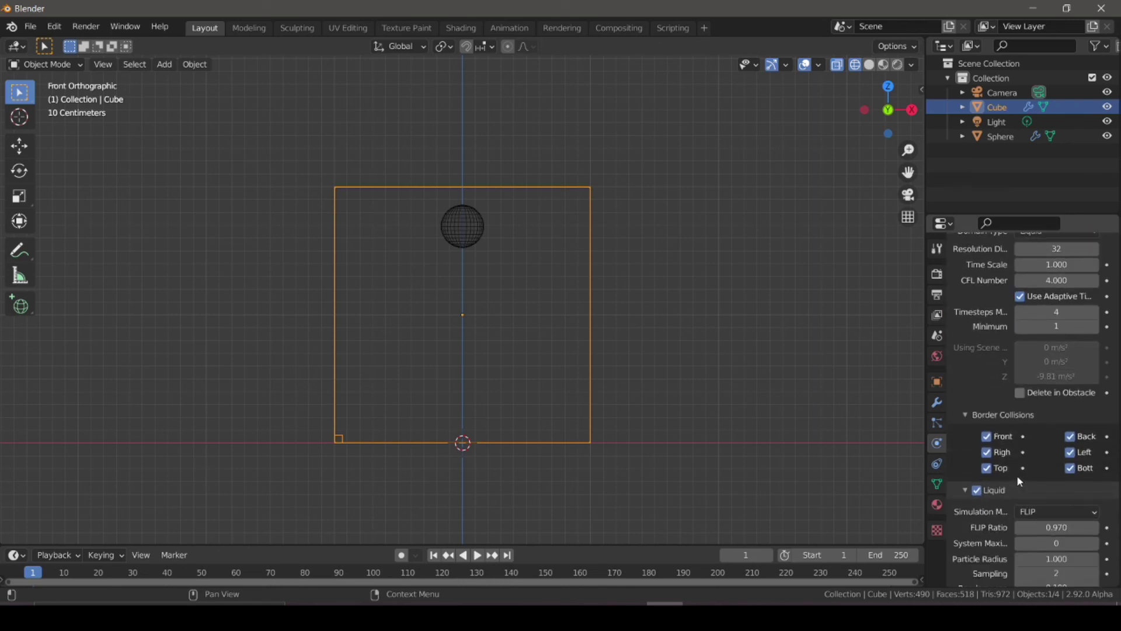
scroll(1018, 475, down, 3)
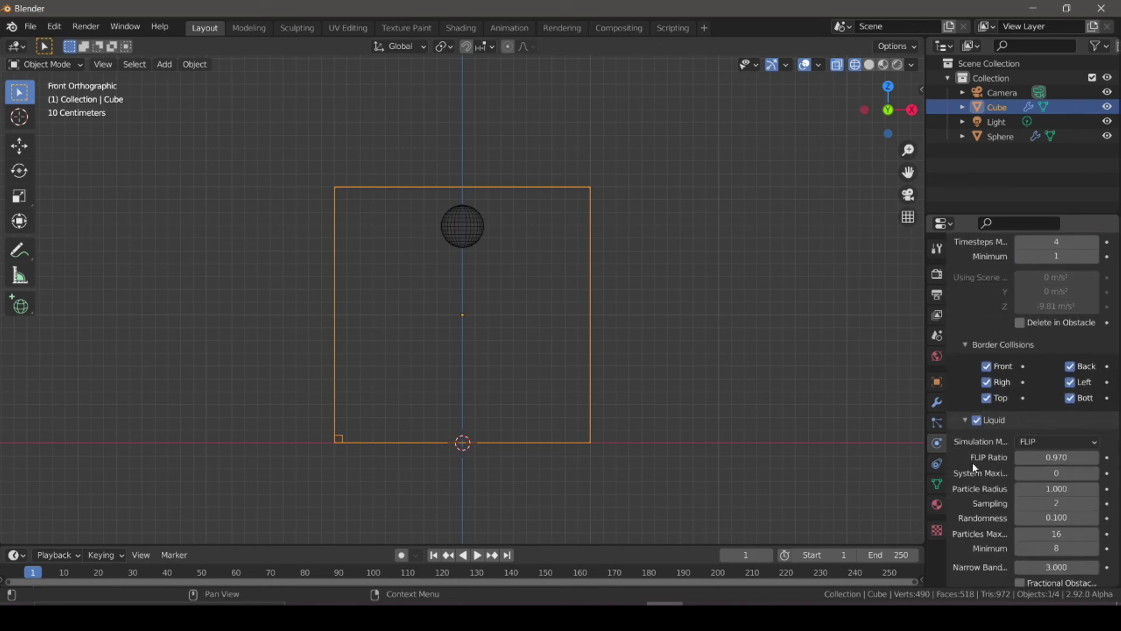
click(1029, 447)
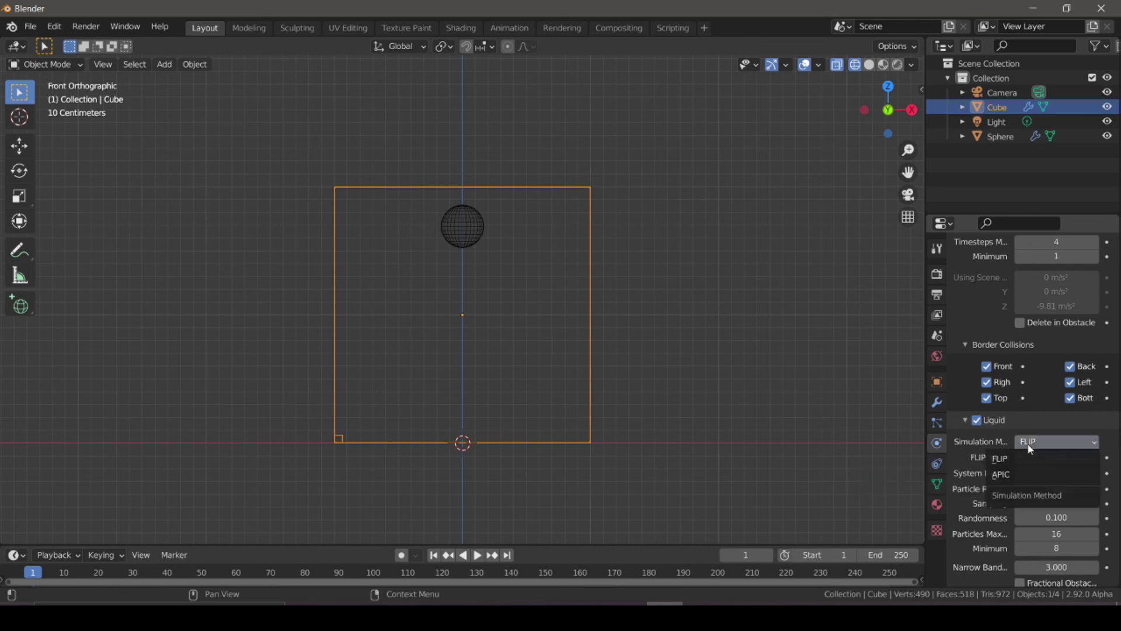
click(1004, 479)
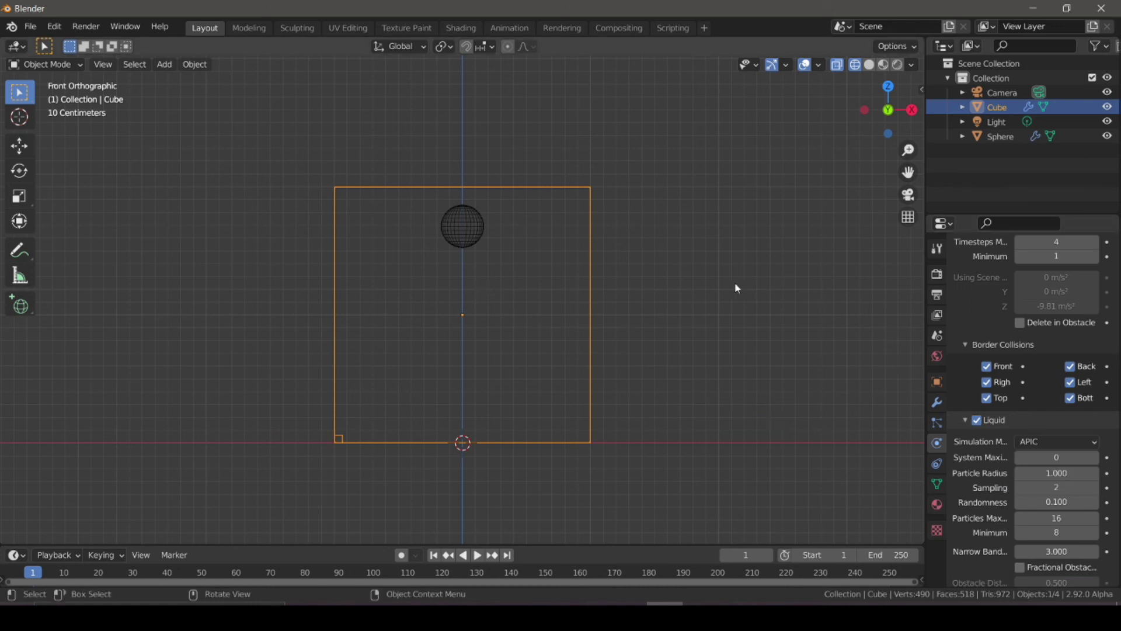
click(1047, 447)
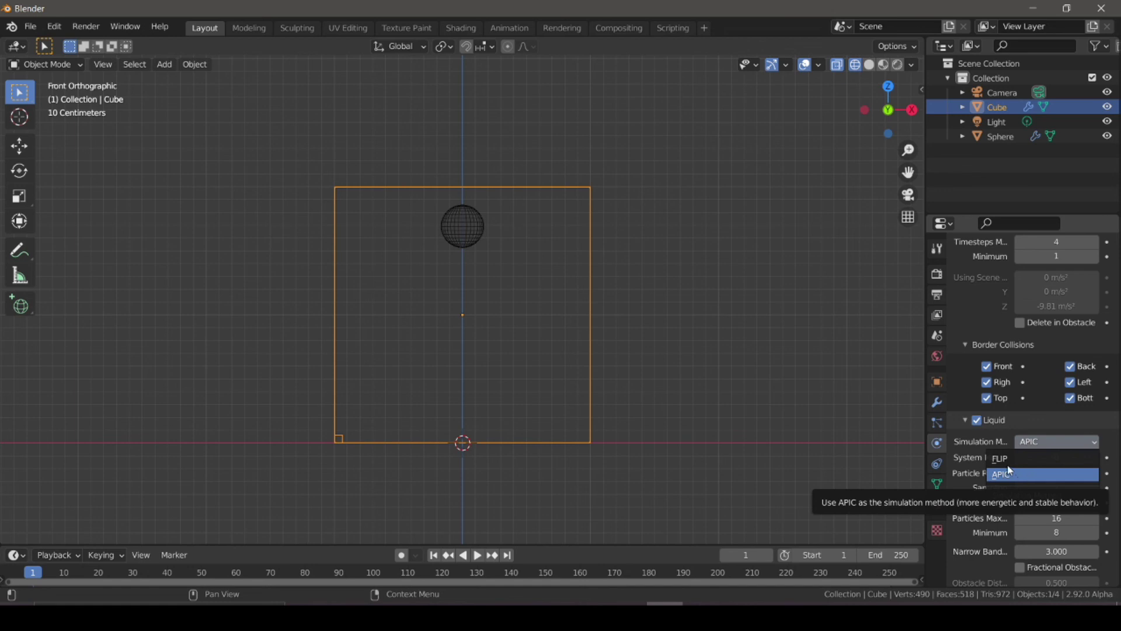
click(1021, 470)
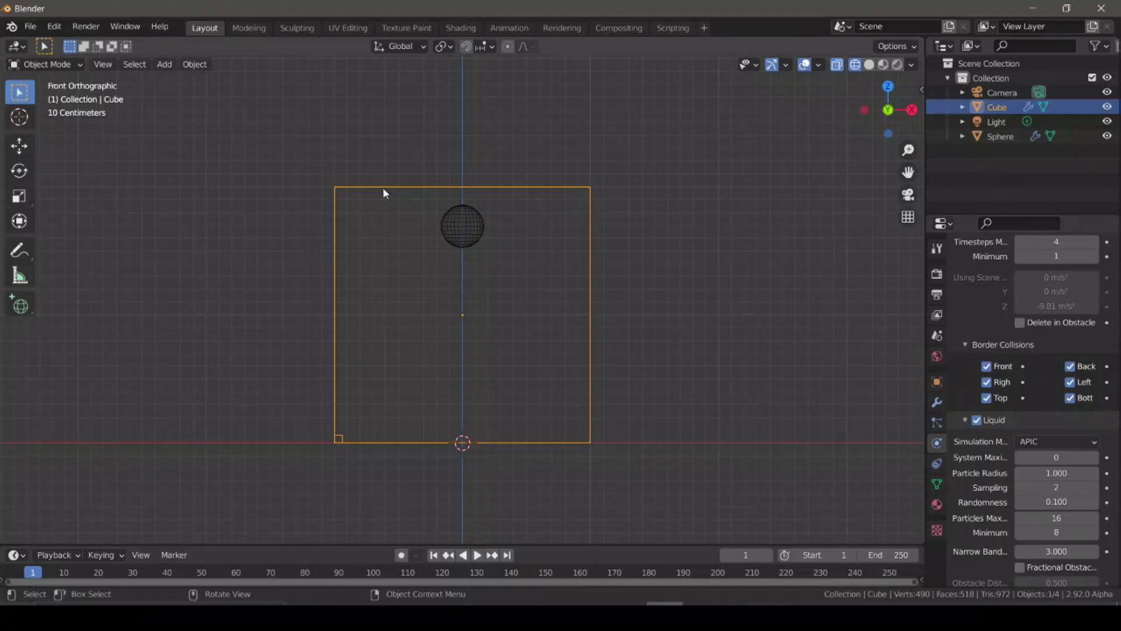
Delete all objects in the scene.
key(a)
key(x)
click(380, 239)
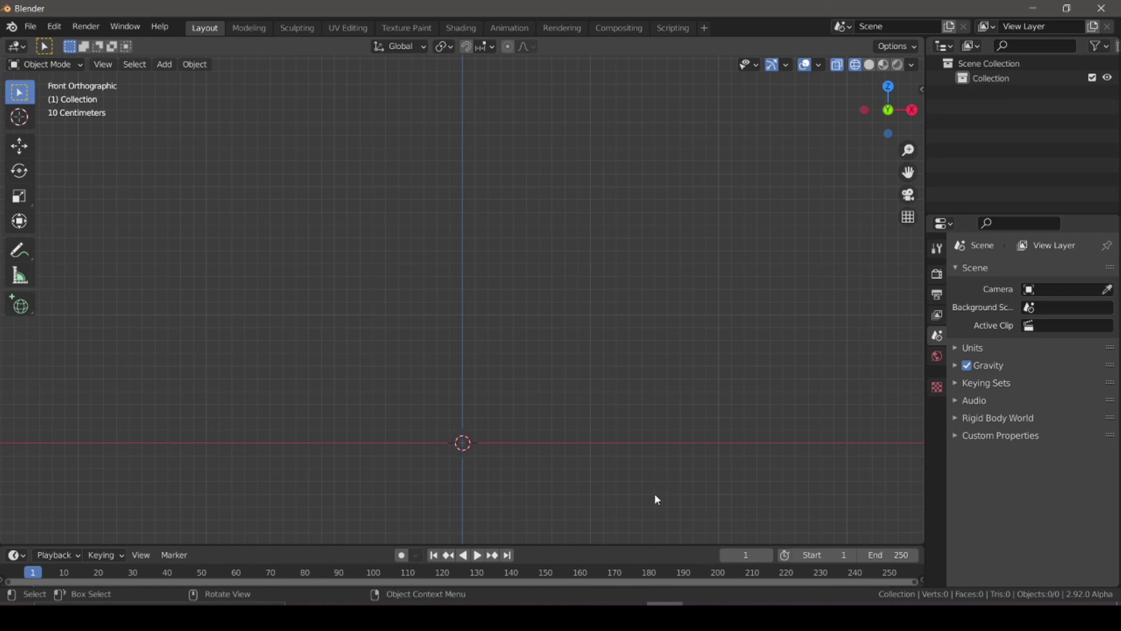
Review the timeline's playback settings and the sync modes offered, down to Sync to Audio.
click(68, 558)
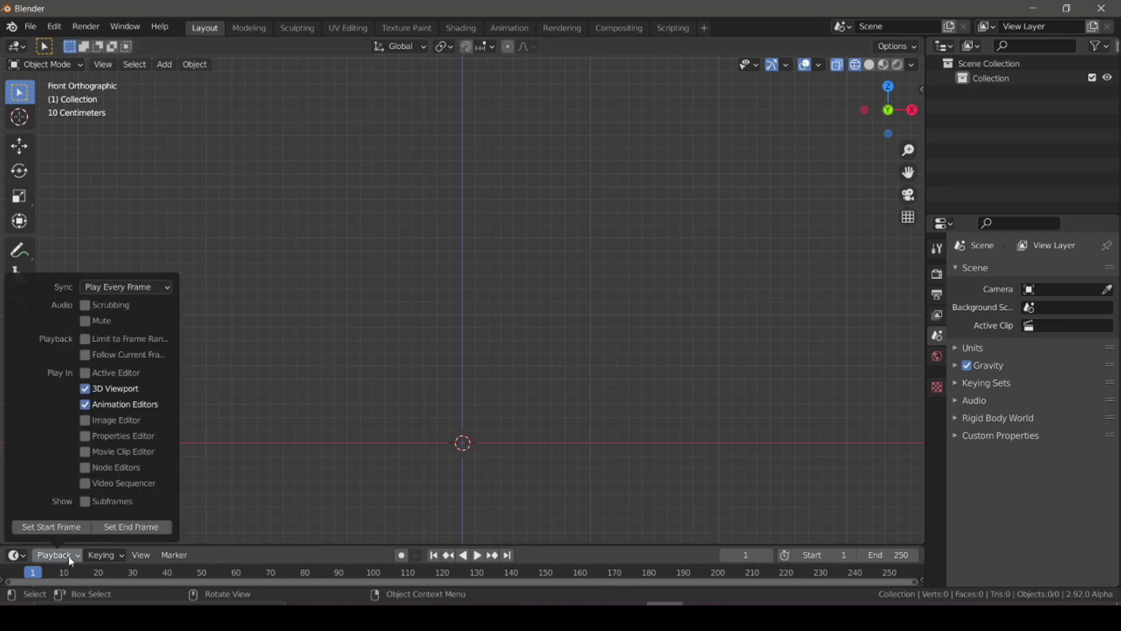
click(122, 288)
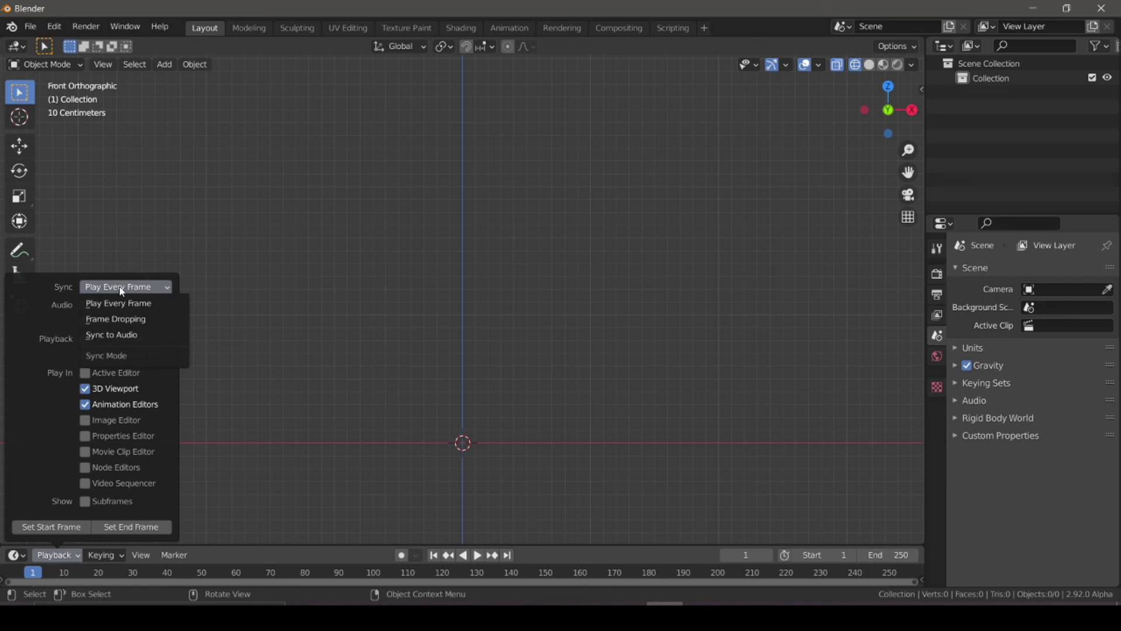
click(120, 339)
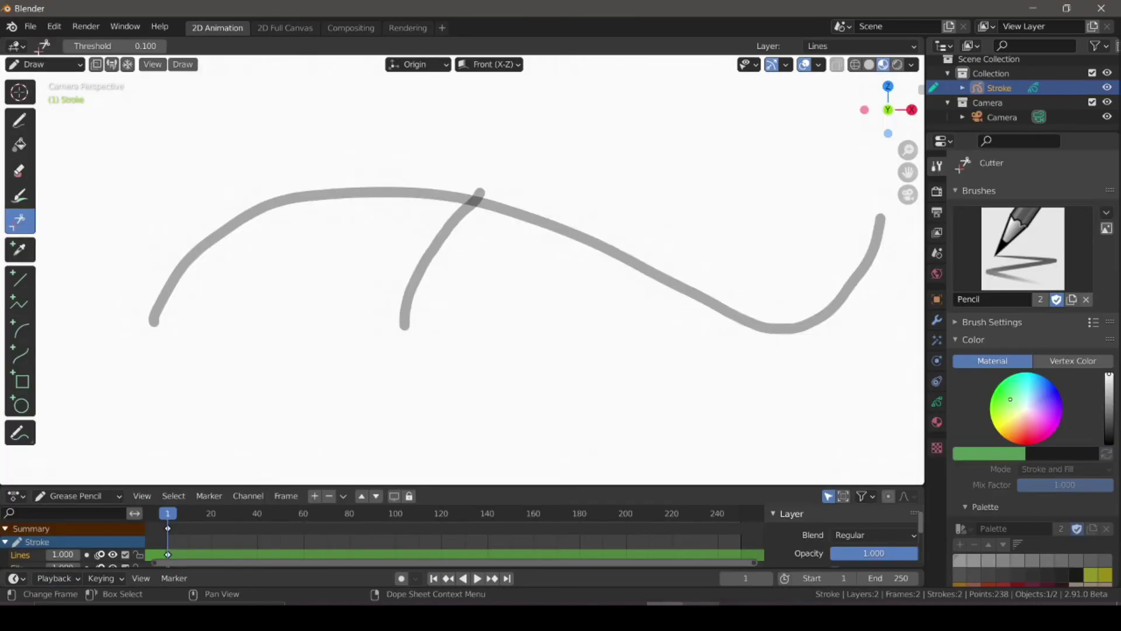
In Blender 2.91 Beta, start a new General file without saving and show the timeline's playback sync options.
key(ctrl+n)
click(272, 348)
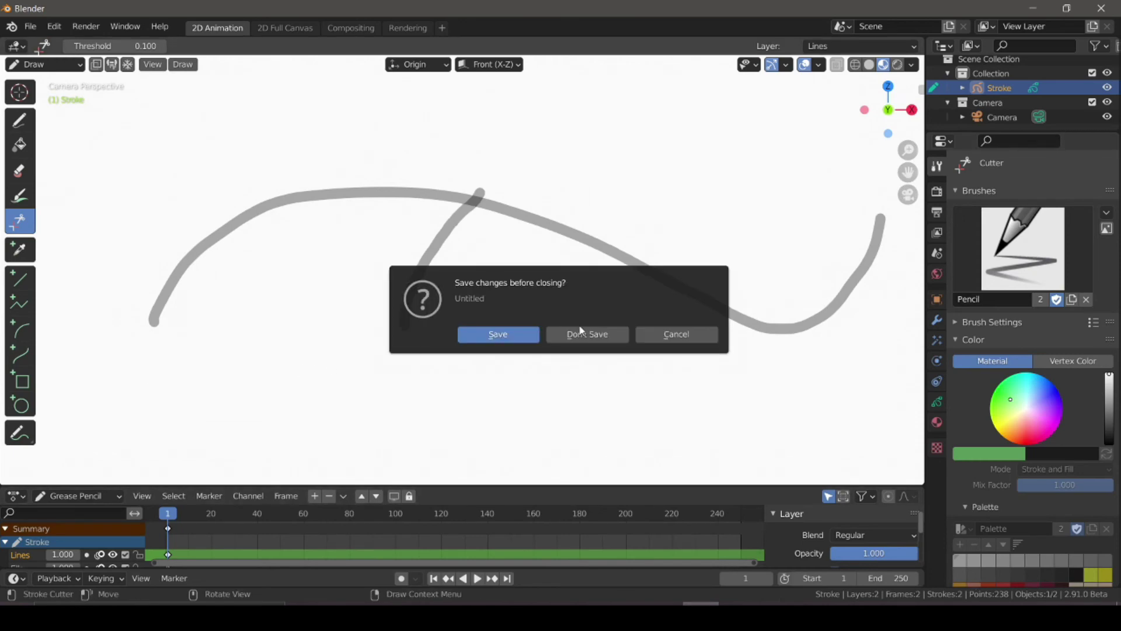
key(d)
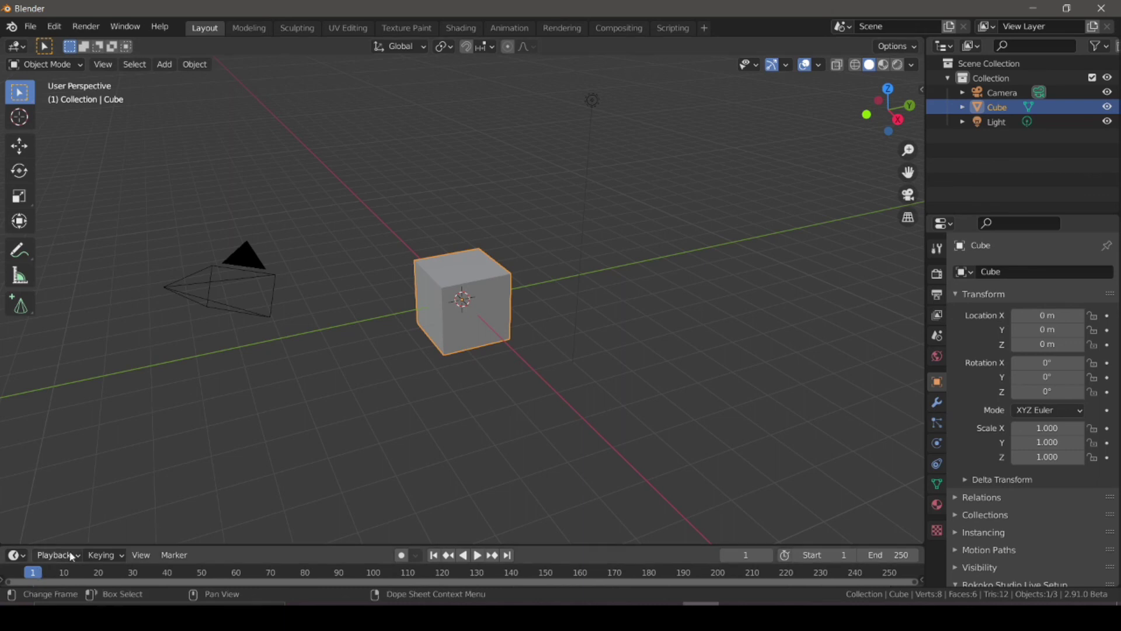
click(54, 554)
click(110, 290)
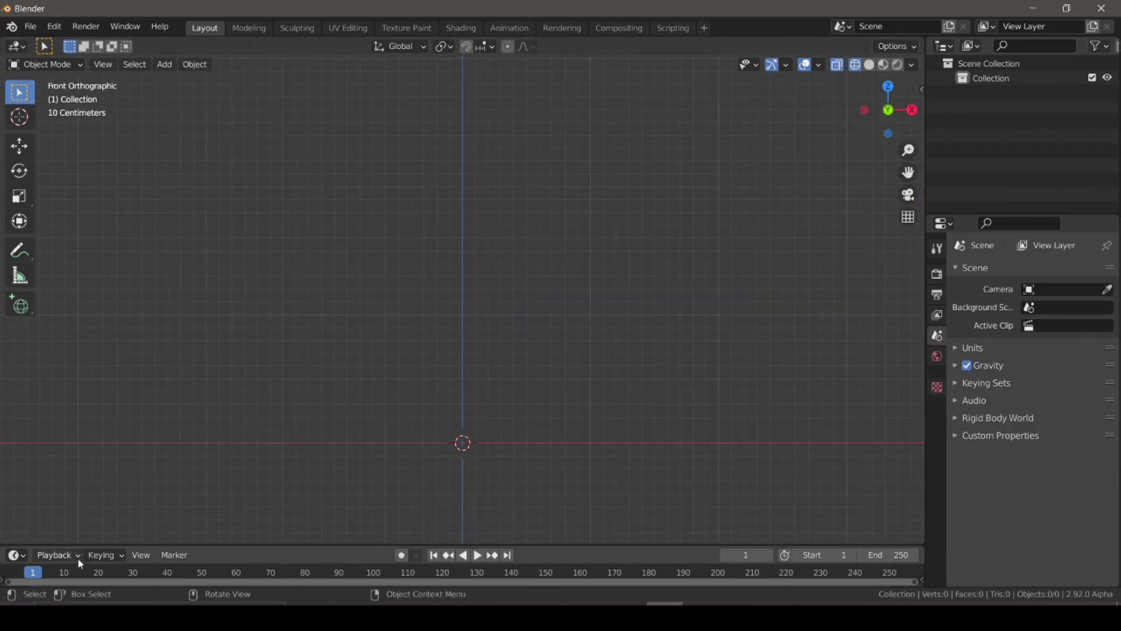
Return to Blender 2.92 Alpha and examine the timeline's sync modes again, keeping Play Every Frame.
click(75, 556)
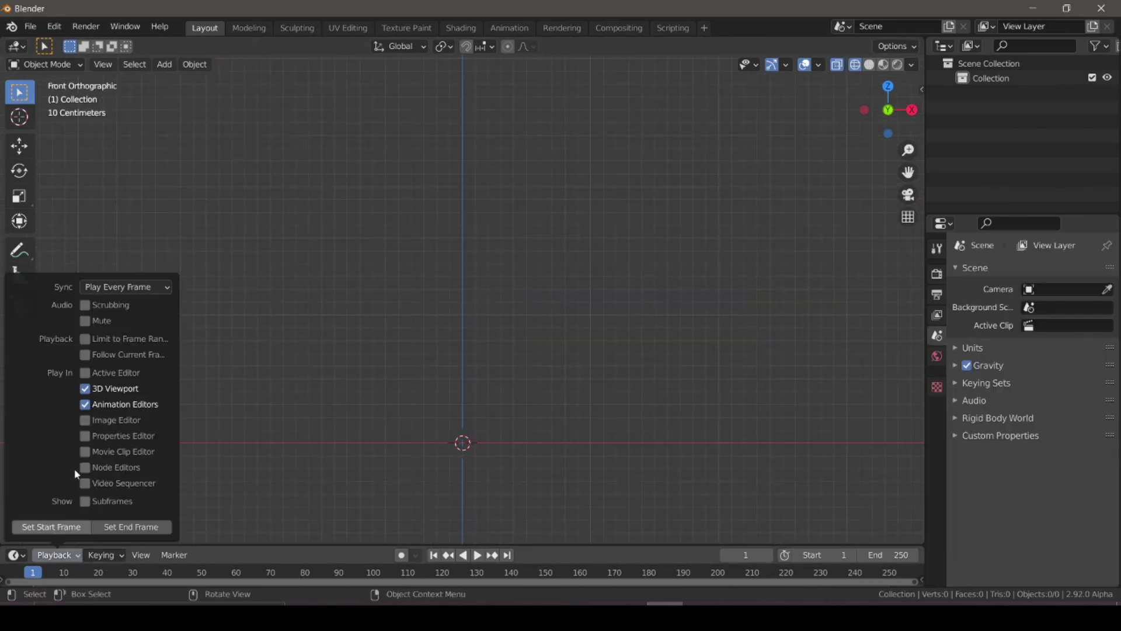
click(117, 286)
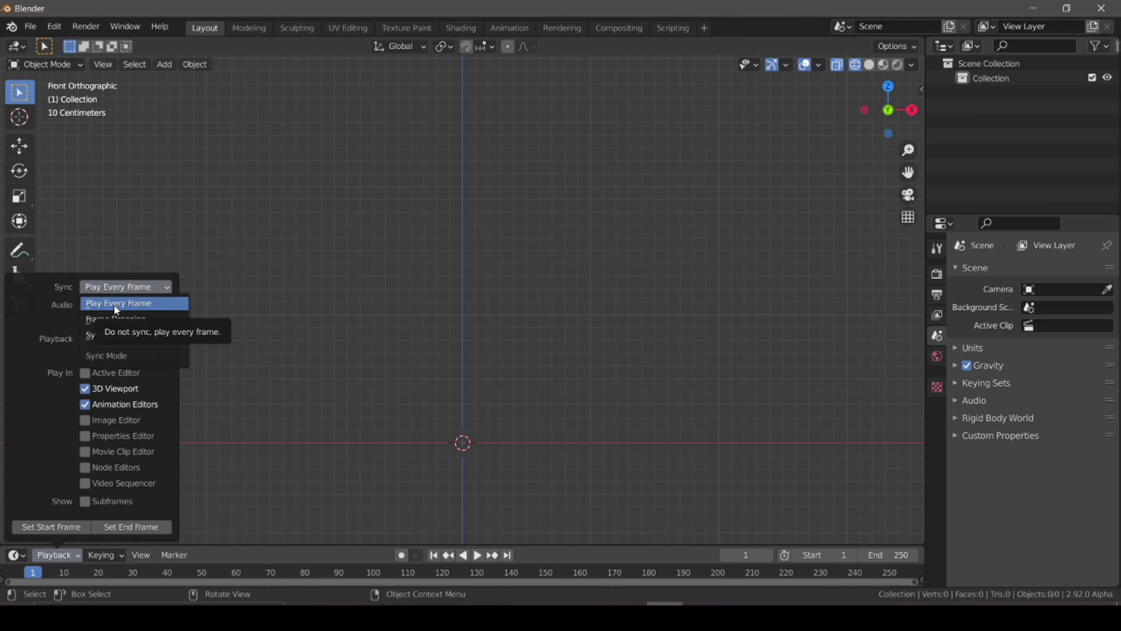
click(117, 309)
click(116, 285)
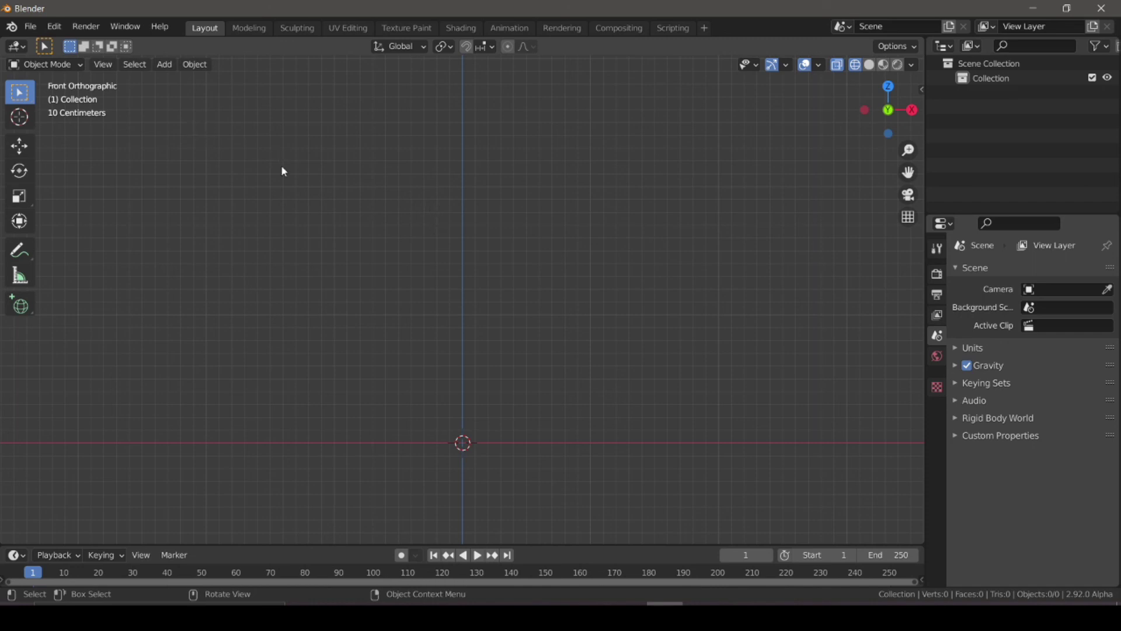
shift+scroll(418, 338, down, 8)
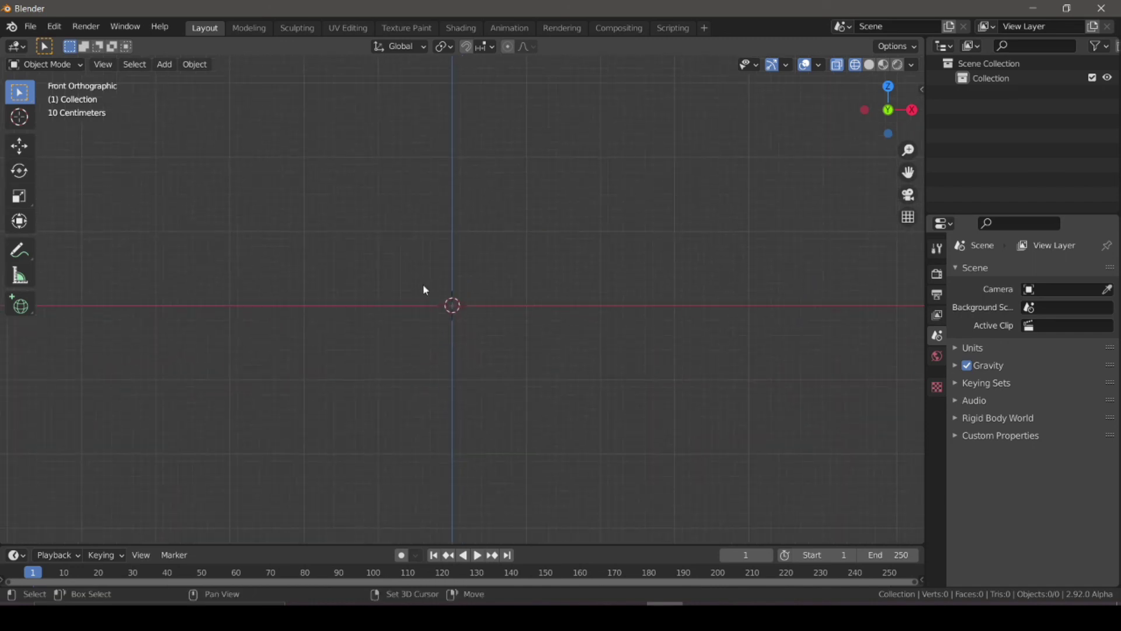